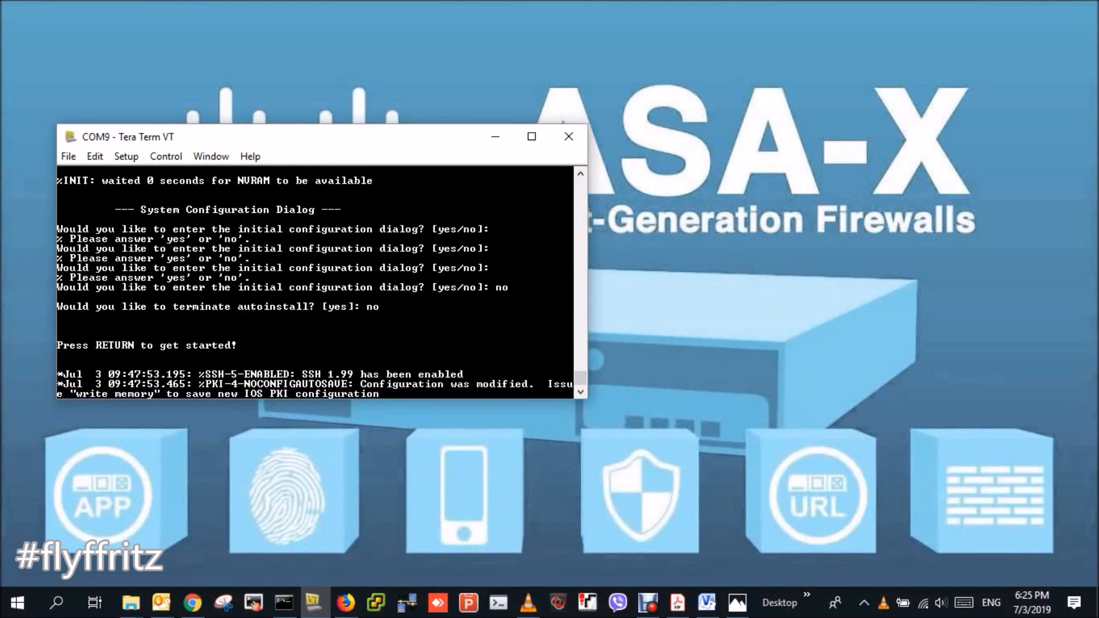
- Open the Wireless Demo diagram in Photos and place the Tera Term COM9 console over it
{"action": "left_click", "coordinate": [737, 603]}
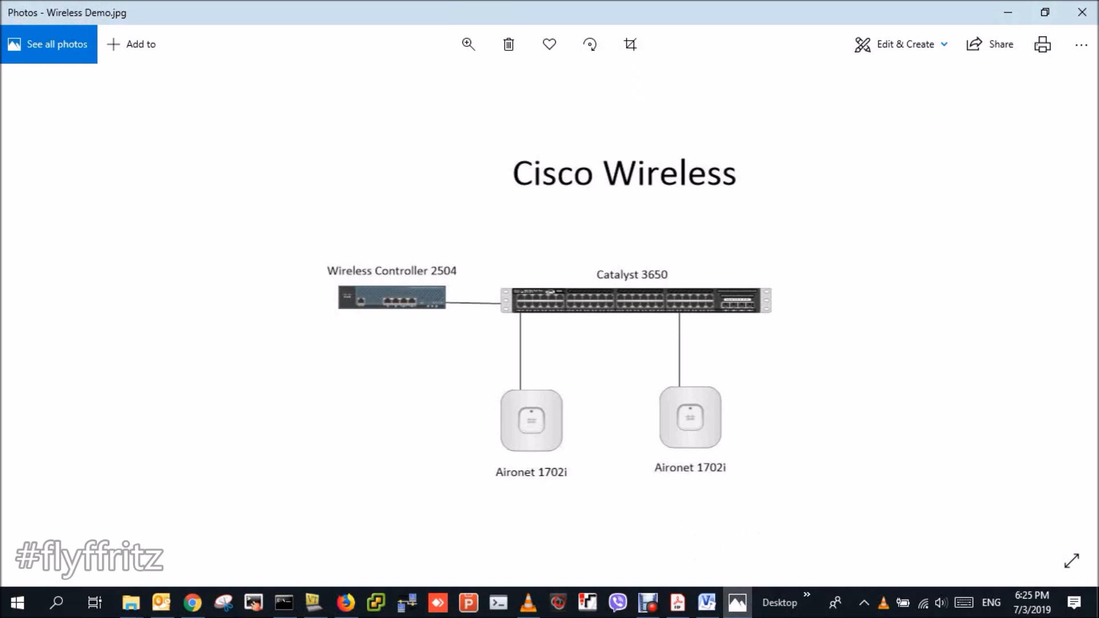
{"action": "left_click", "coordinate": [313, 603]}
{"action": "left_click_drag", "start_coordinate": [353, 136], "coordinate": [341, 89]}
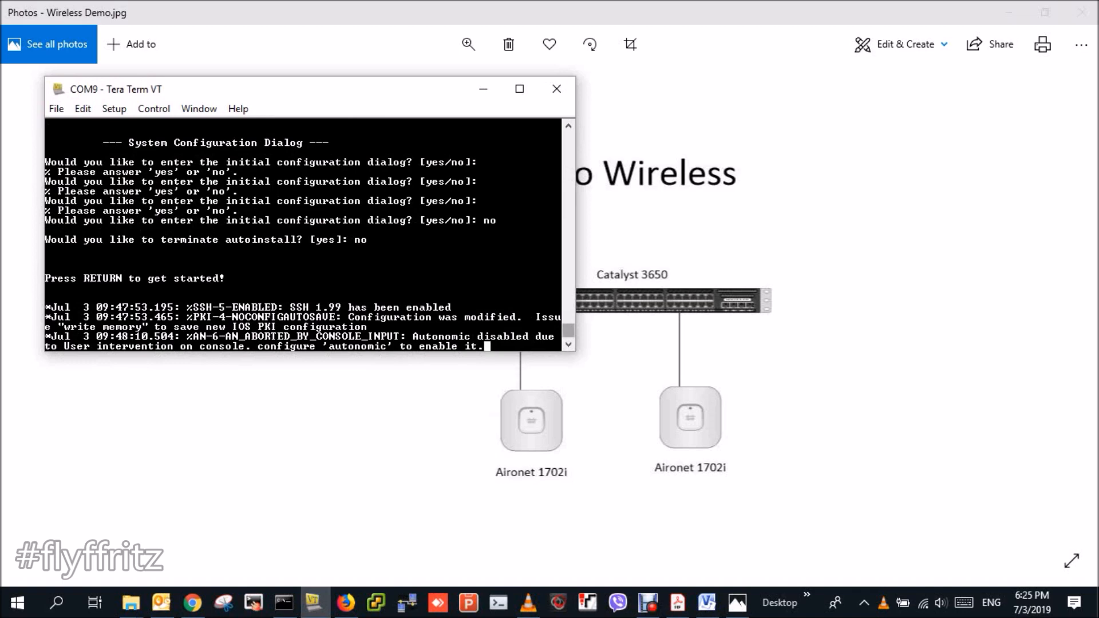
- Wake the console and list the switch's interface addresses with 'show ip int brief'
{"action": "key", "text": "Return"}
{"action": "key", "text": "Return"}
{"action": "key", "text": "Return"}
{"action": "key", "text": "Return"}
{"action": "key", "text": "Return"}
{"action": "key", "text": "Return"}
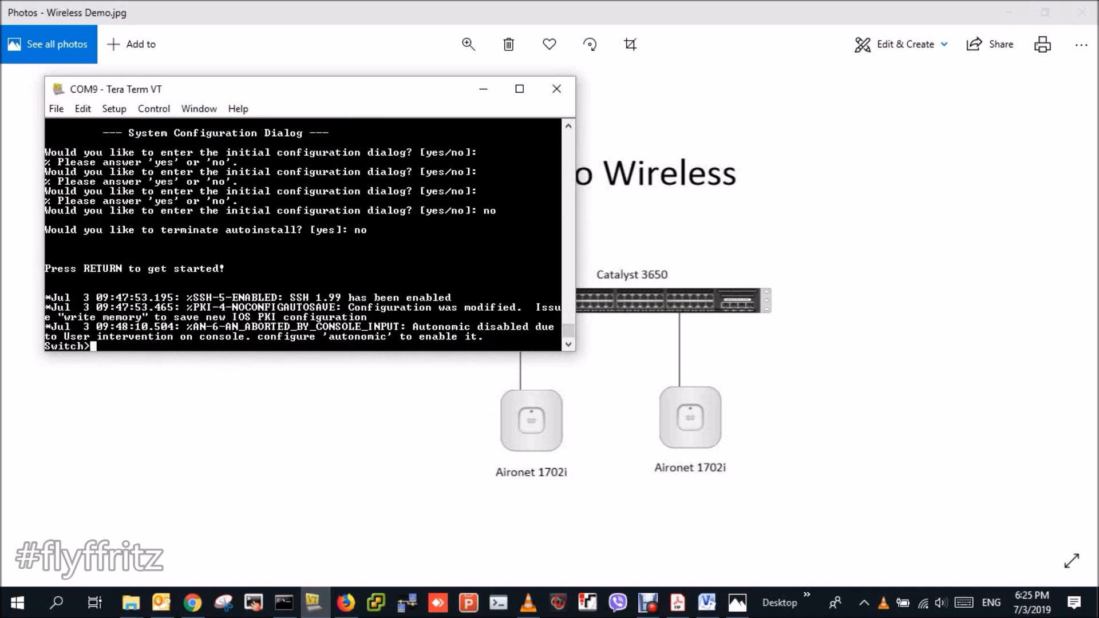
{"action": "type", "text": "s"}
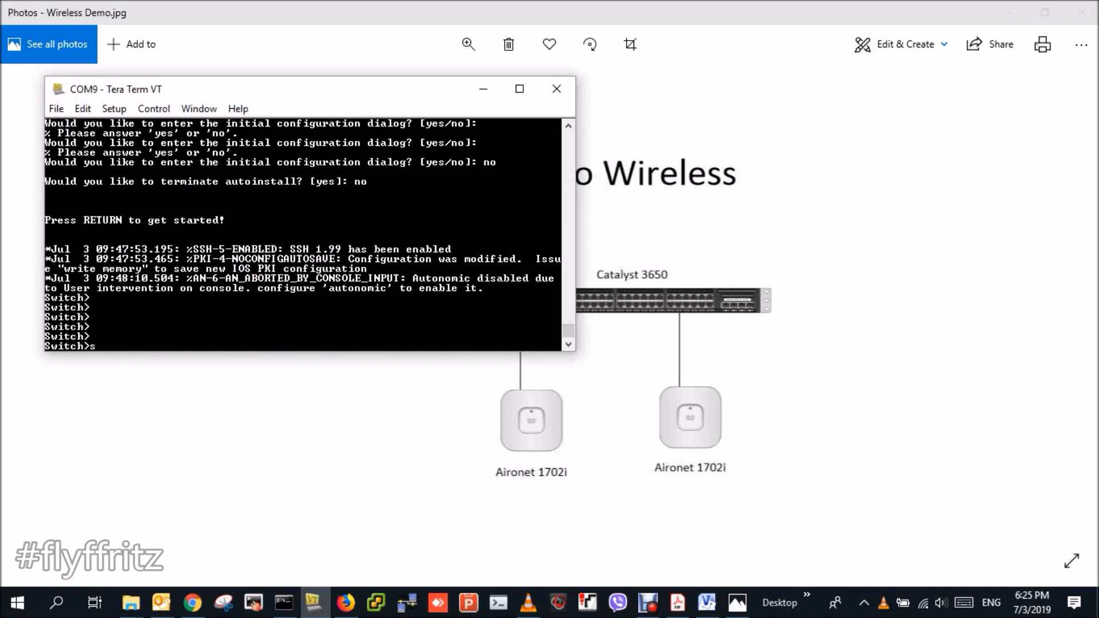
{"action": "type", "text": "how ip int br"}
{"action": "key", "text": "Tab"}
{"action": "key", "text": "Return"}
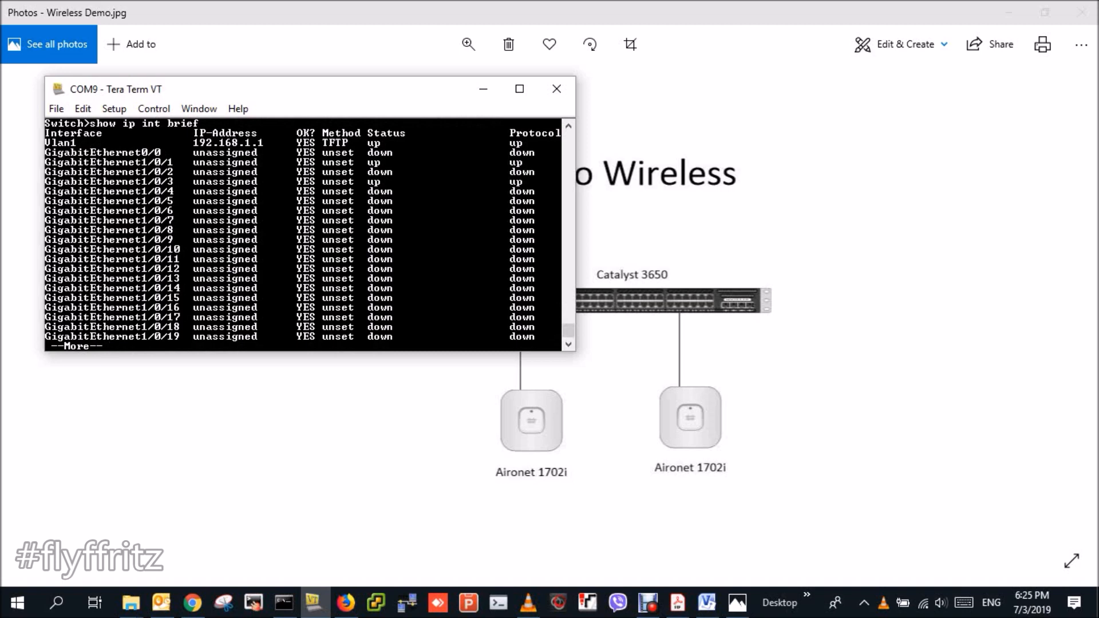
{"action": "key", "text": "space"}
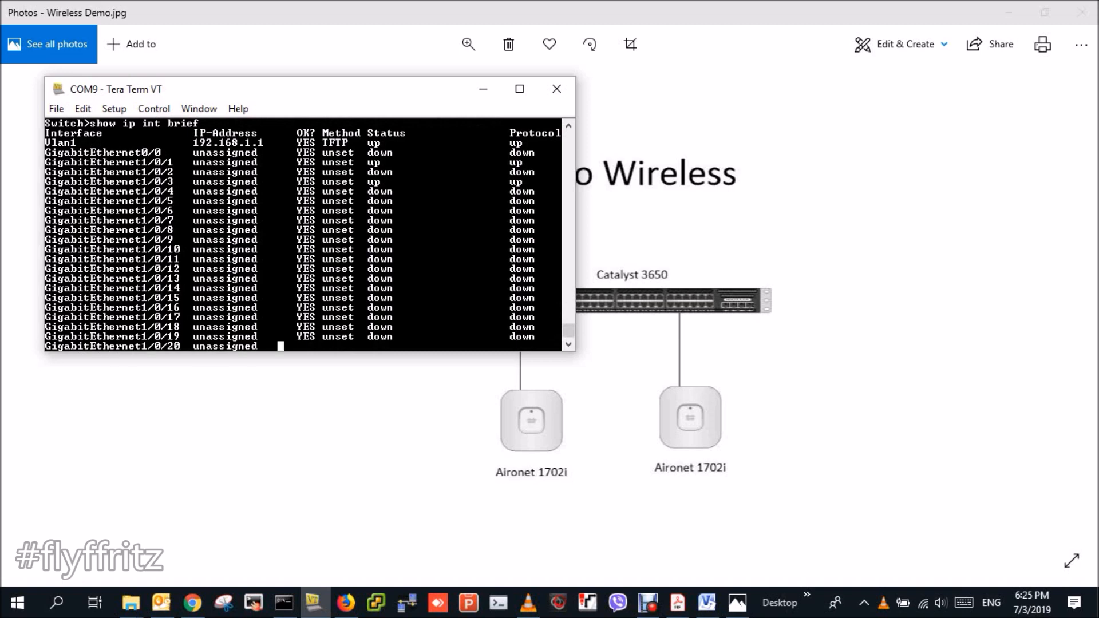
{"action": "key", "text": "space"}
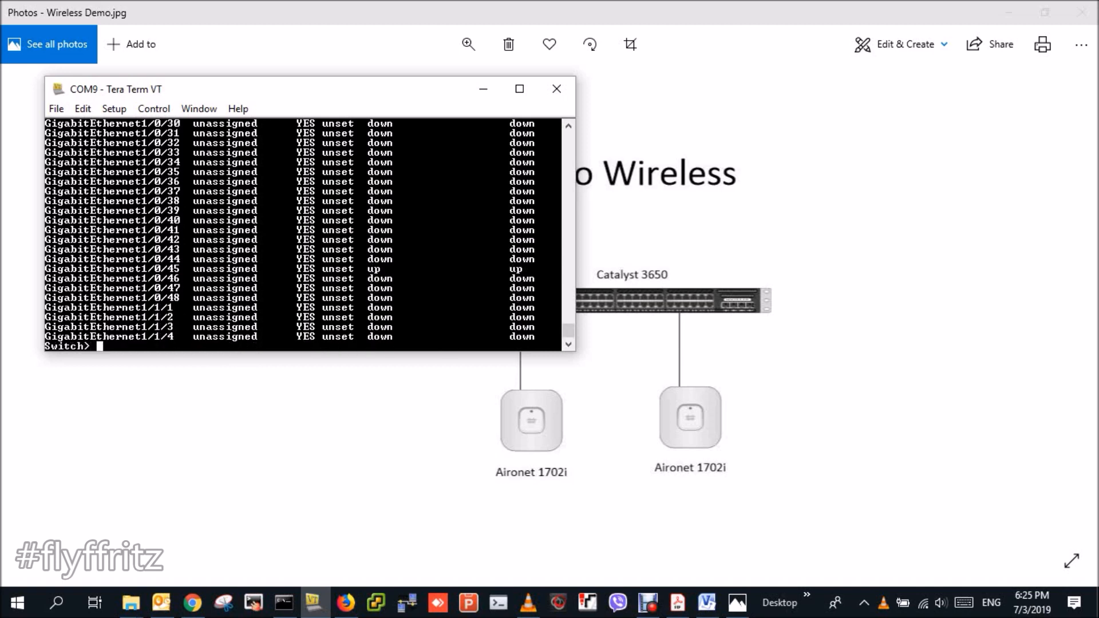
- Enter privileged mode and run 'show vlan', confirming VLANs 10, 20, 30, 80, 115 and 800
{"action": "type", "text": "en"}
{"action": "key", "text": "Return"}
{"action": "key", "text": "Return"}
{"action": "key", "text": "Return"}
{"action": "type", "text": "show vlan"}
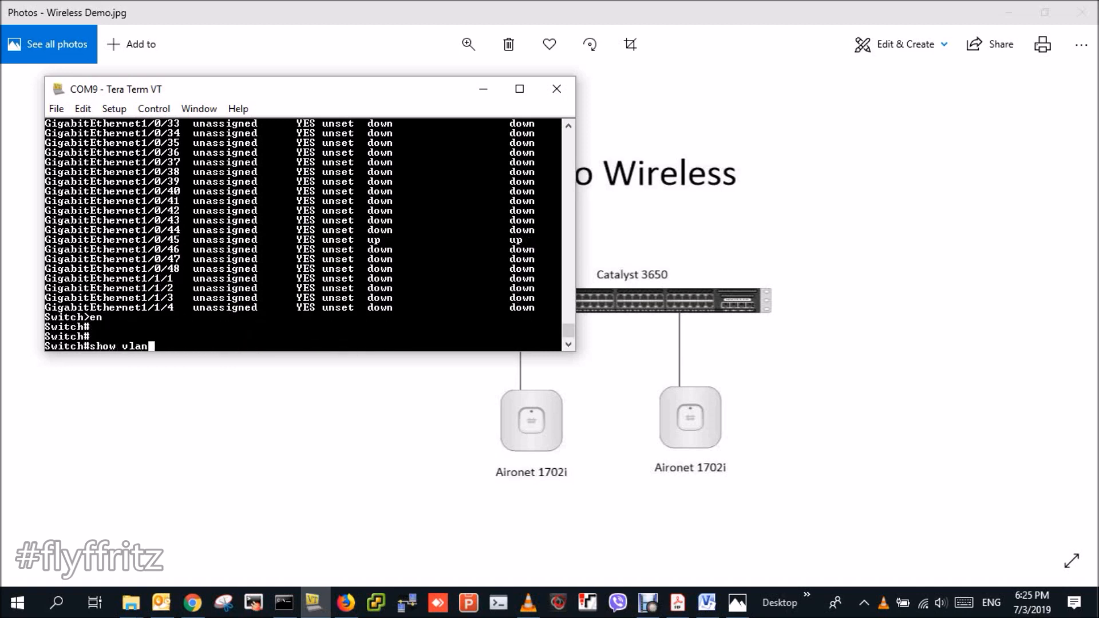
{"action": "key", "text": "Return"}
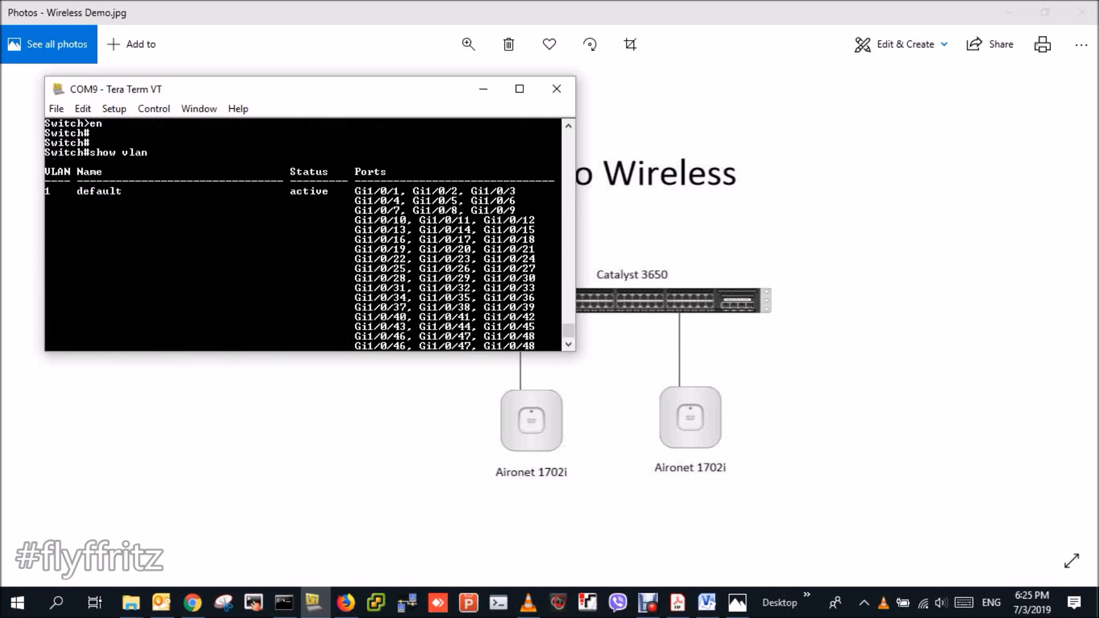
{"action": "left_click_drag", "start_coordinate": [135, 326], "coordinate": [97, 337]}
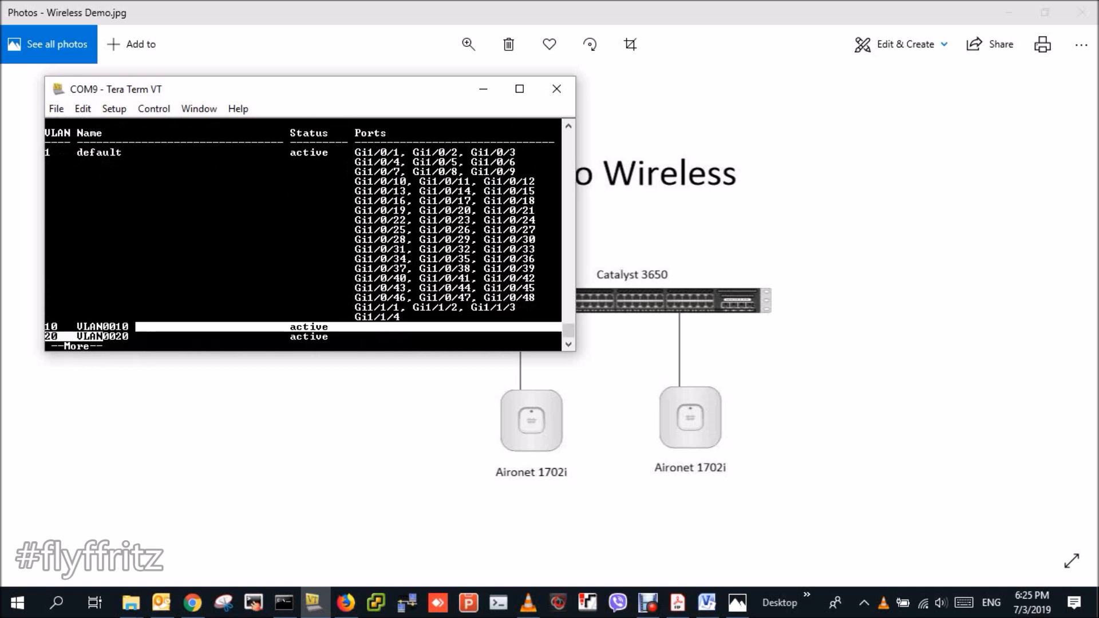
{"action": "left_click", "coordinate": [99, 338]}
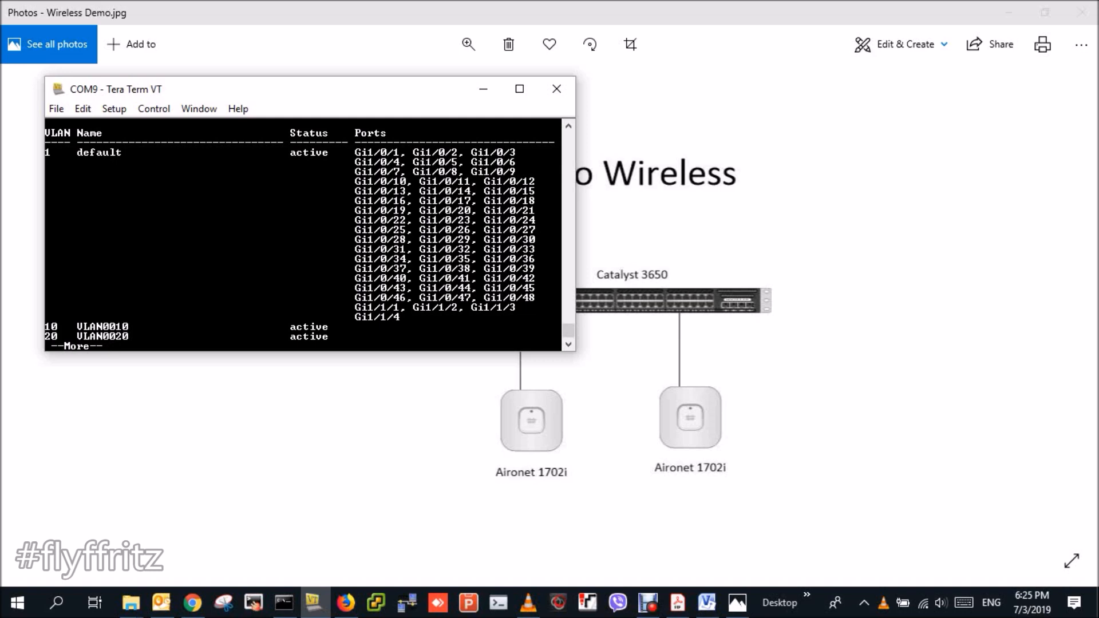
{"action": "key", "text": "space"}
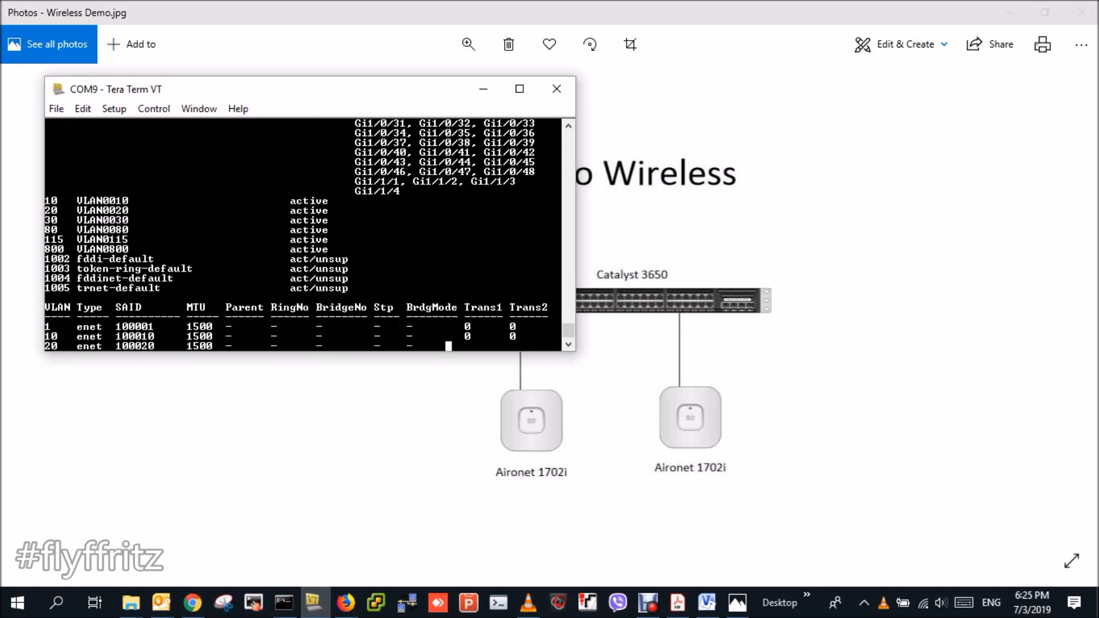
- Run 'show running-config' and page through every screen until the configuration ends
{"action": "type", "text": "sho "}
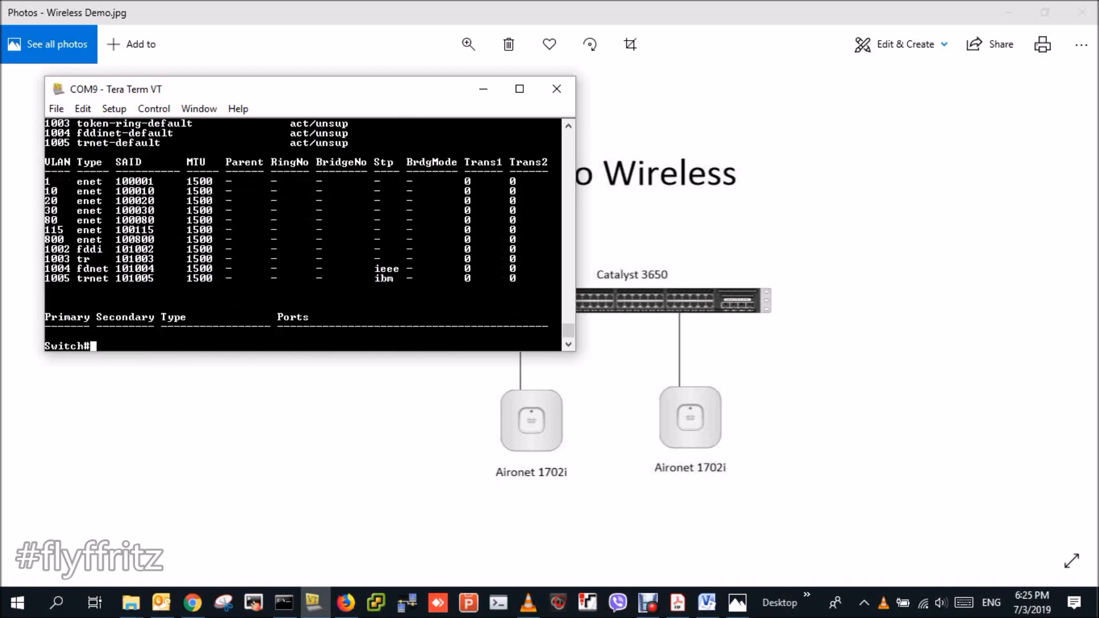
{"action": "type", "text": " run"}
{"action": "key", "text": "Tab"}
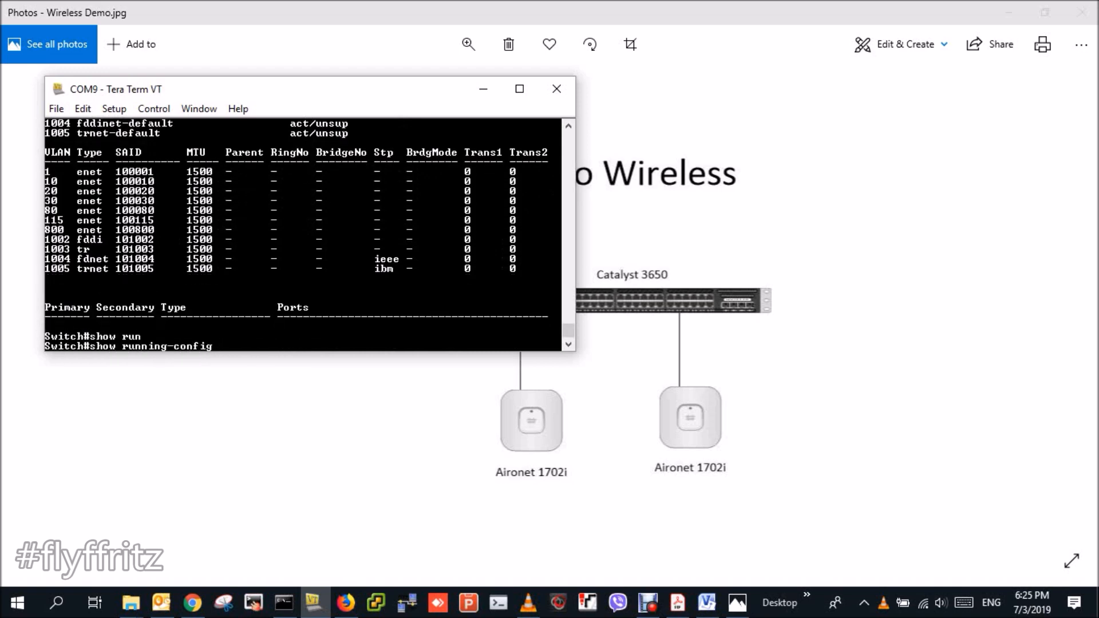
{"action": "key", "text": "Return"}
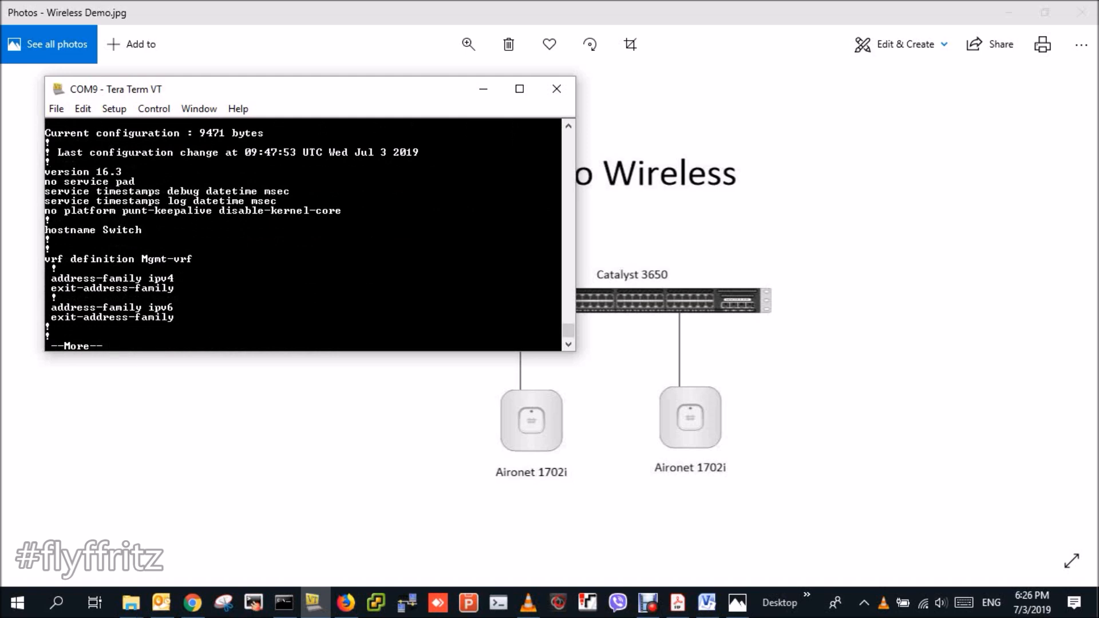
{"action": "key", "text": "space"}
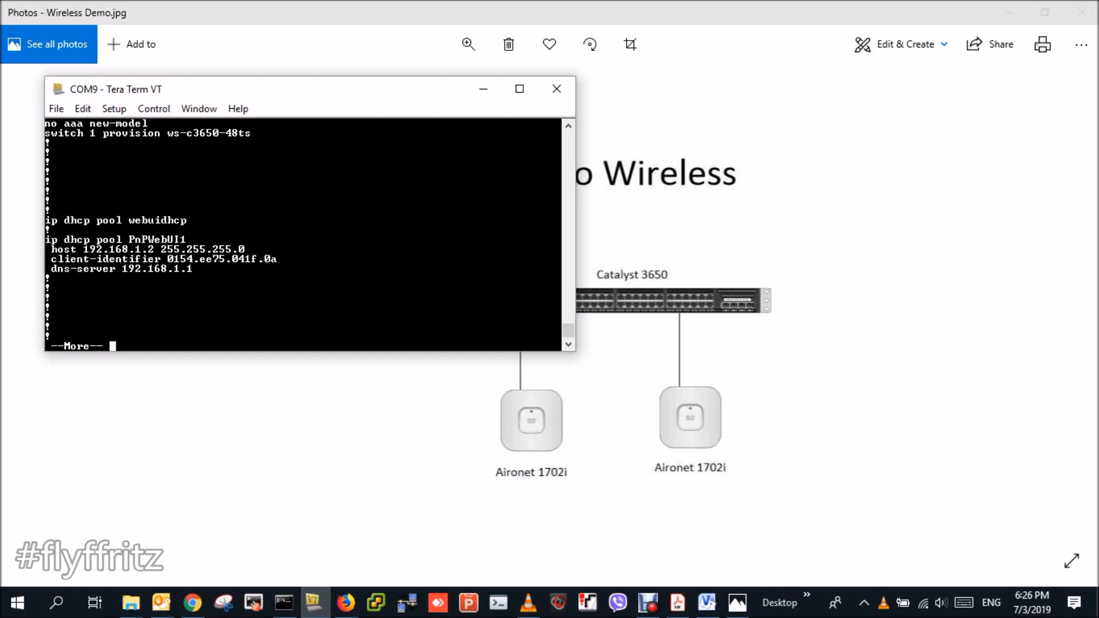
{"action": "key", "text": "space"}
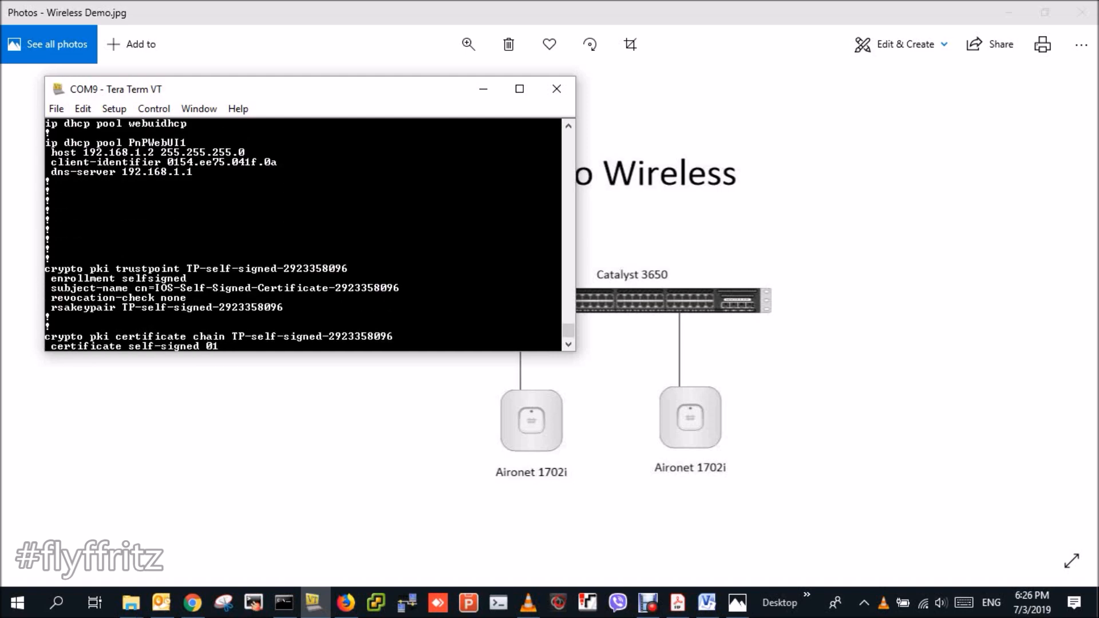
{"action": "key", "text": "space"}
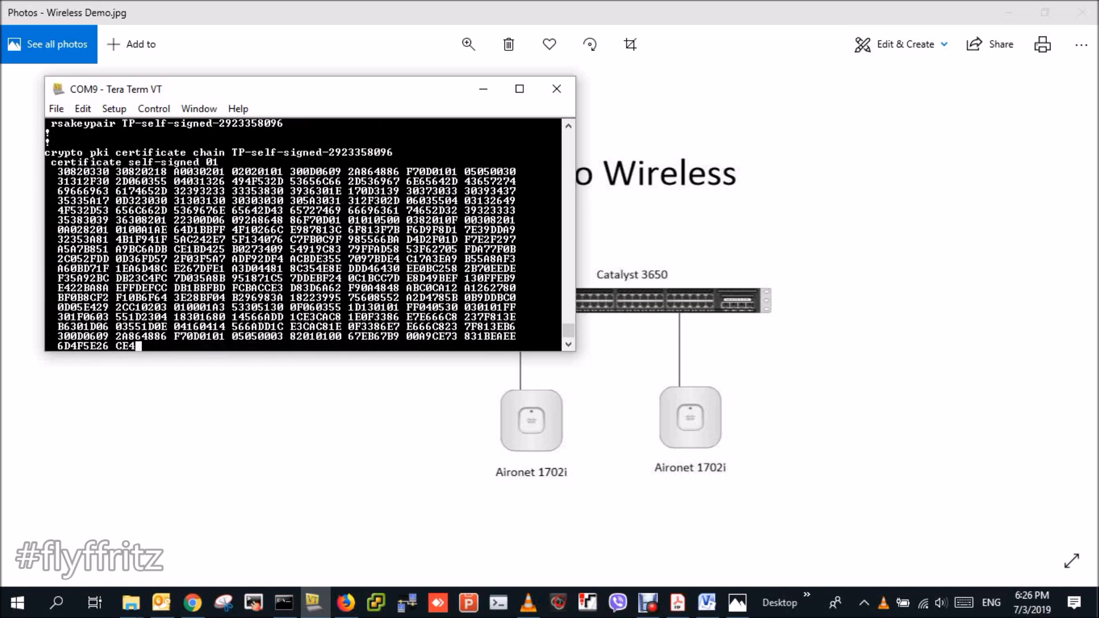
{"action": "key", "text": "space"}
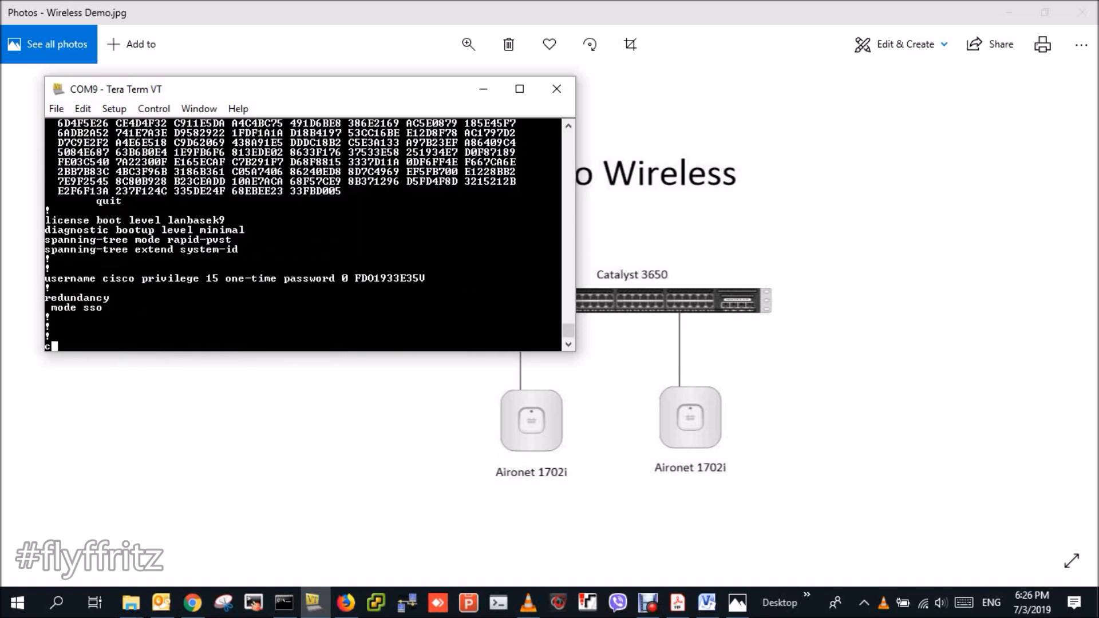
{"action": "key", "text": "space"}
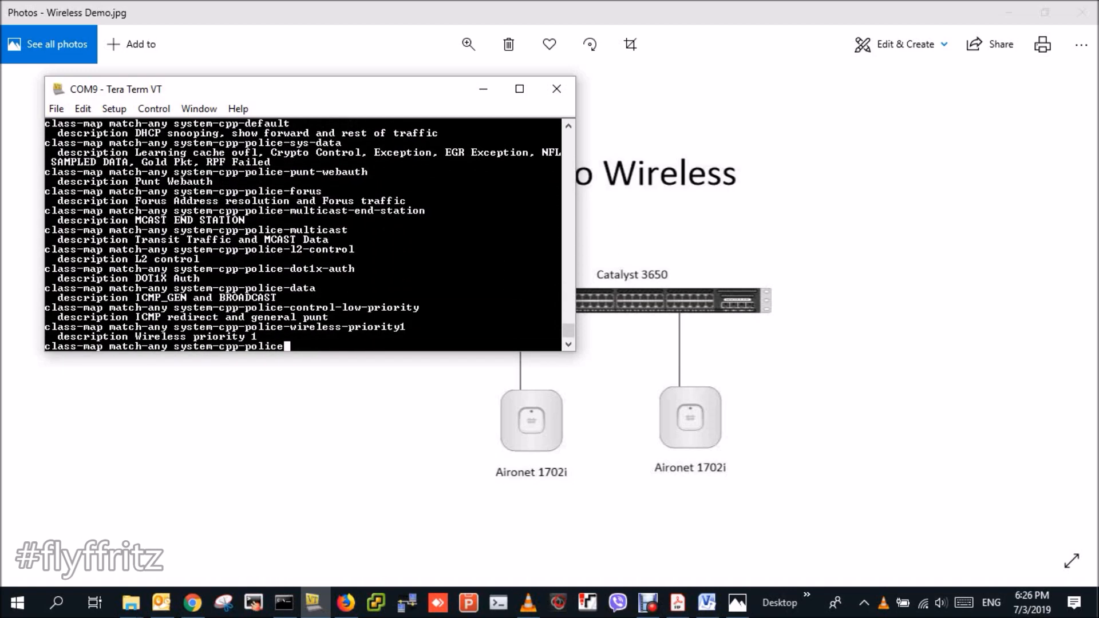
{"action": "key", "text": "space"}
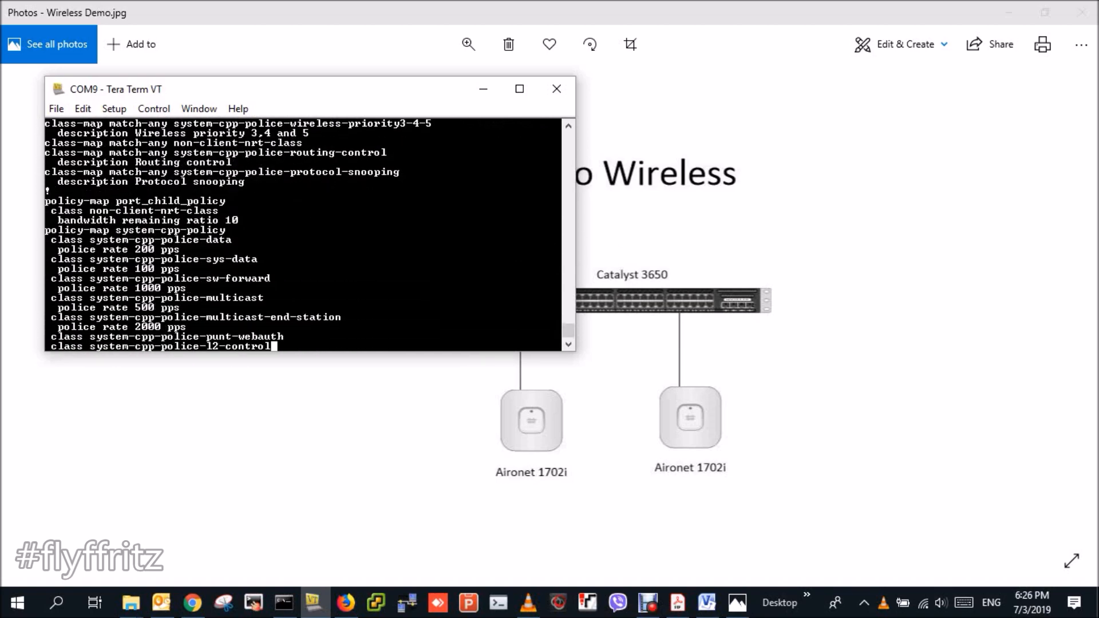
{"action": "key", "text": "space"}
{"action": "key", "text": "space"}
{"action": "key", "text": "space"}
{"action": "key", "text": "space"}
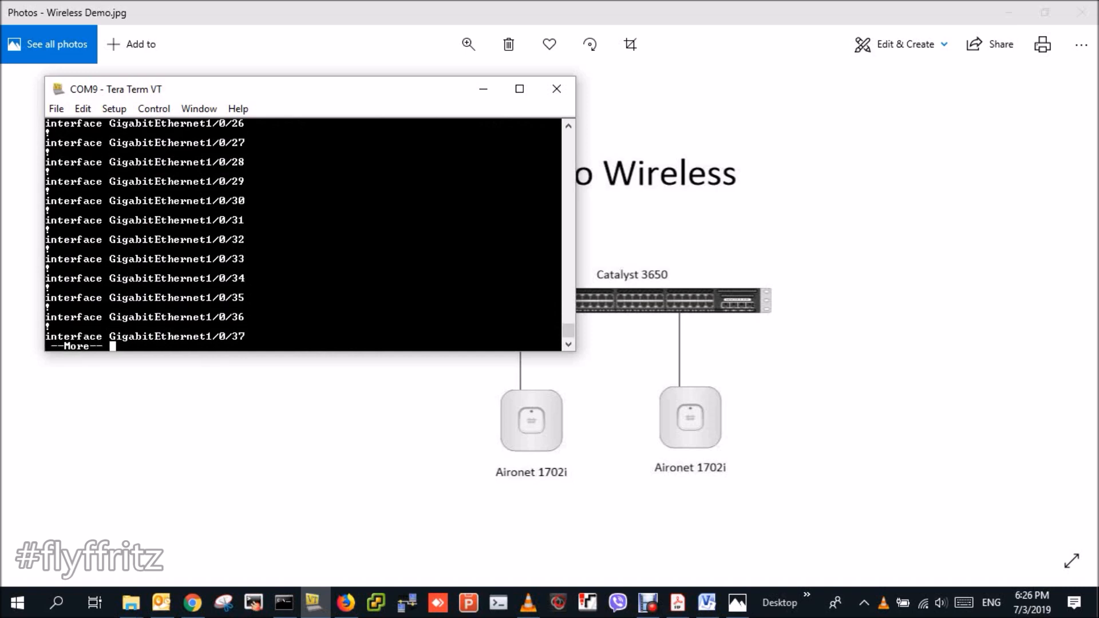
{"action": "key", "text": "space"}
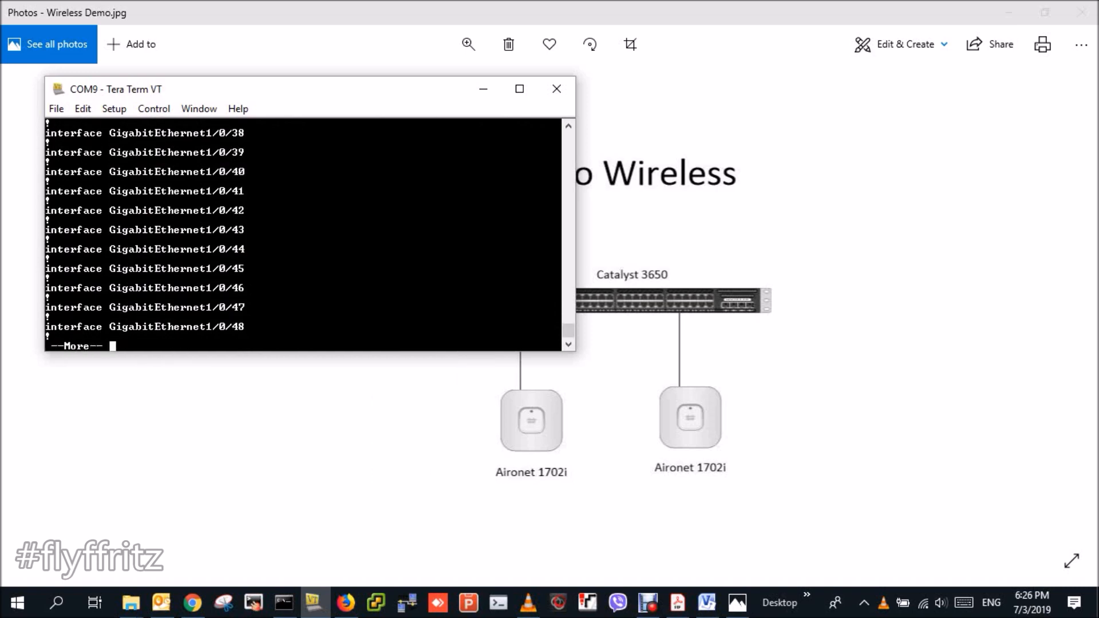
{"action": "key", "text": "space"}
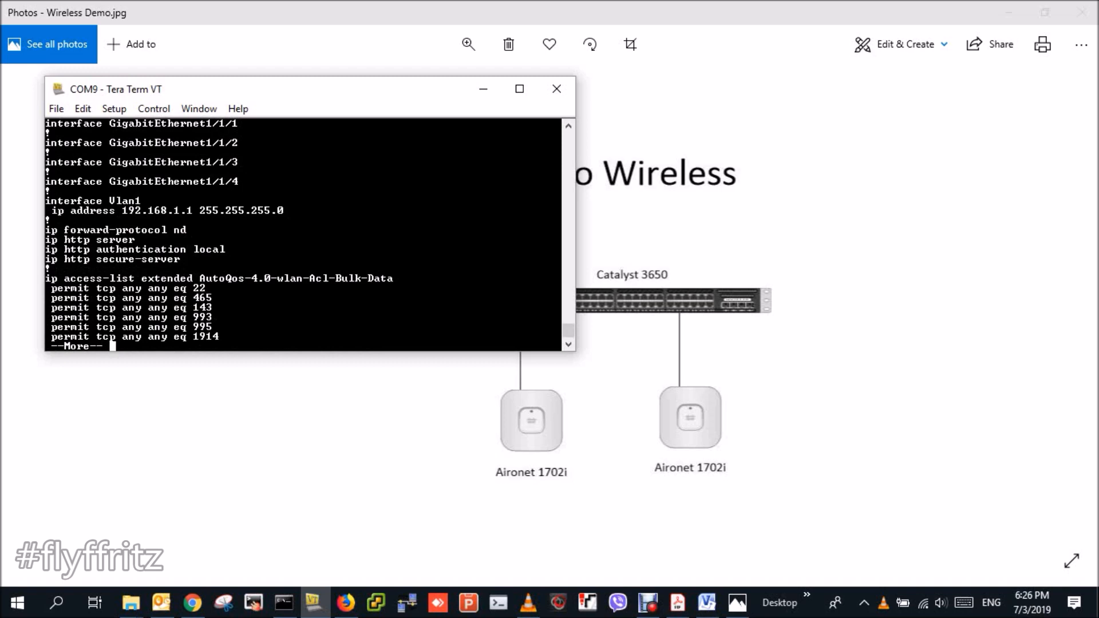
{"action": "key", "text": "space"}
{"action": "key", "text": "space"}
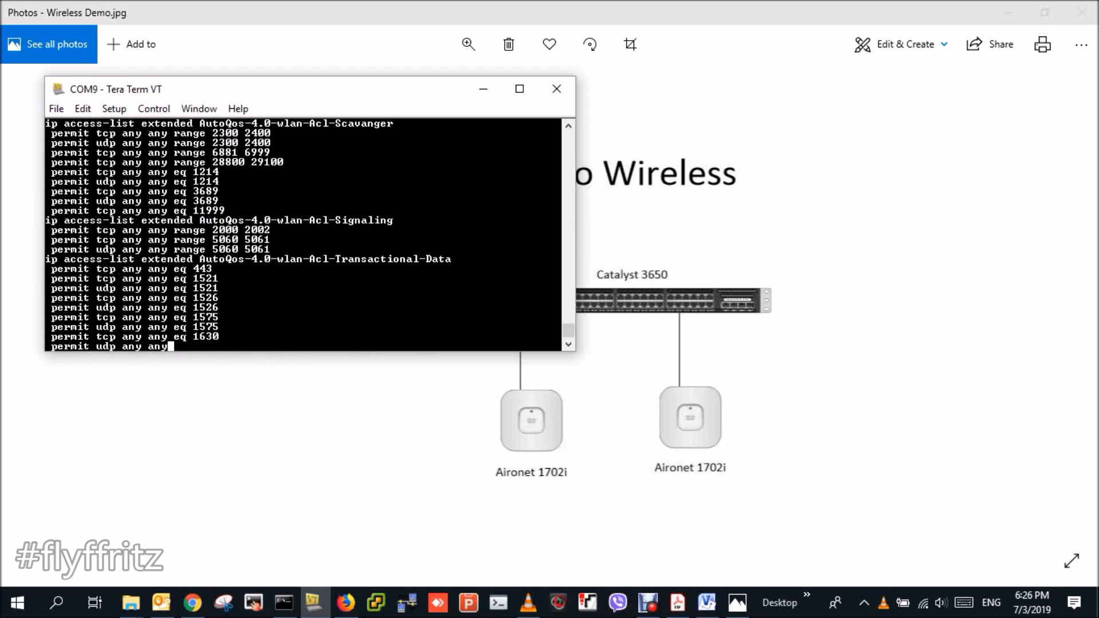
{"action": "key", "text": "space"}
{"action": "key", "text": "space"}
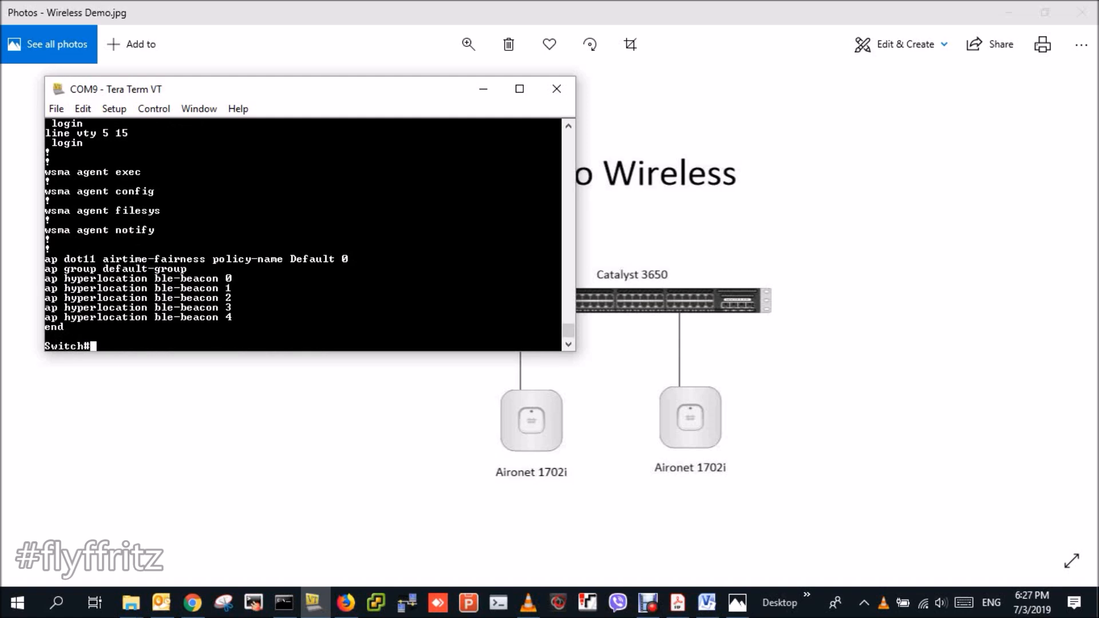
- Enter global configuration mode and create VLAN 10
{"action": "type", "text": "conf t"}
{"action": "key", "text": "Return"}
{"action": "type", "text": "as"}
{"action": "key", "text": "BackSpace"}
{"action": "key", "text": "BackSpace"}
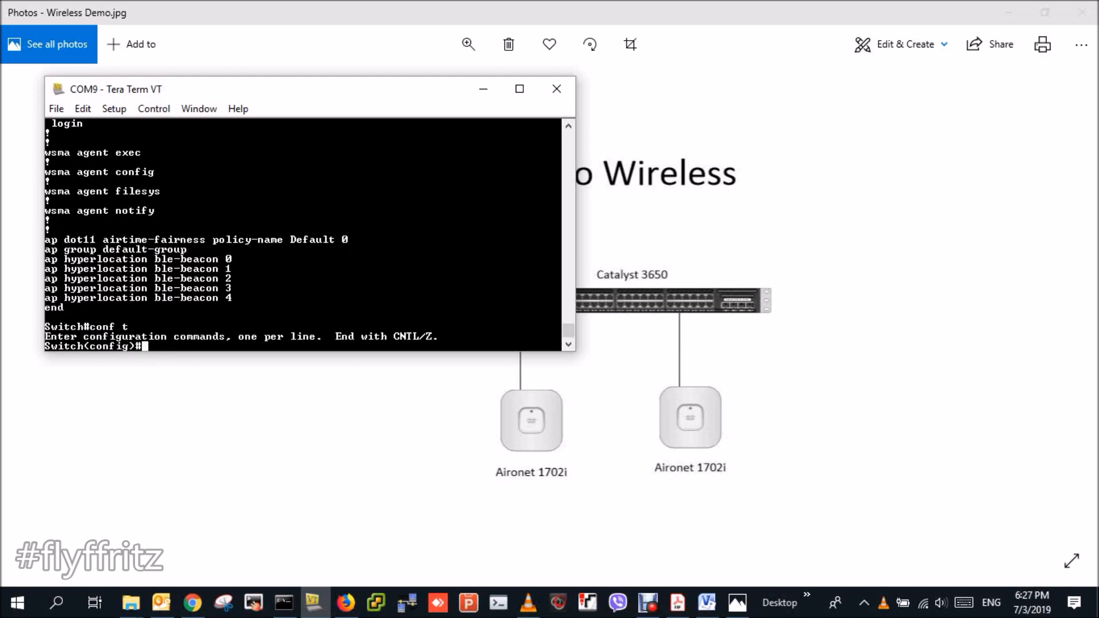
{"action": "type", "text": "vlan 10"}
{"action": "key", "text": "Return"}
{"action": "type", "text": "ex"}
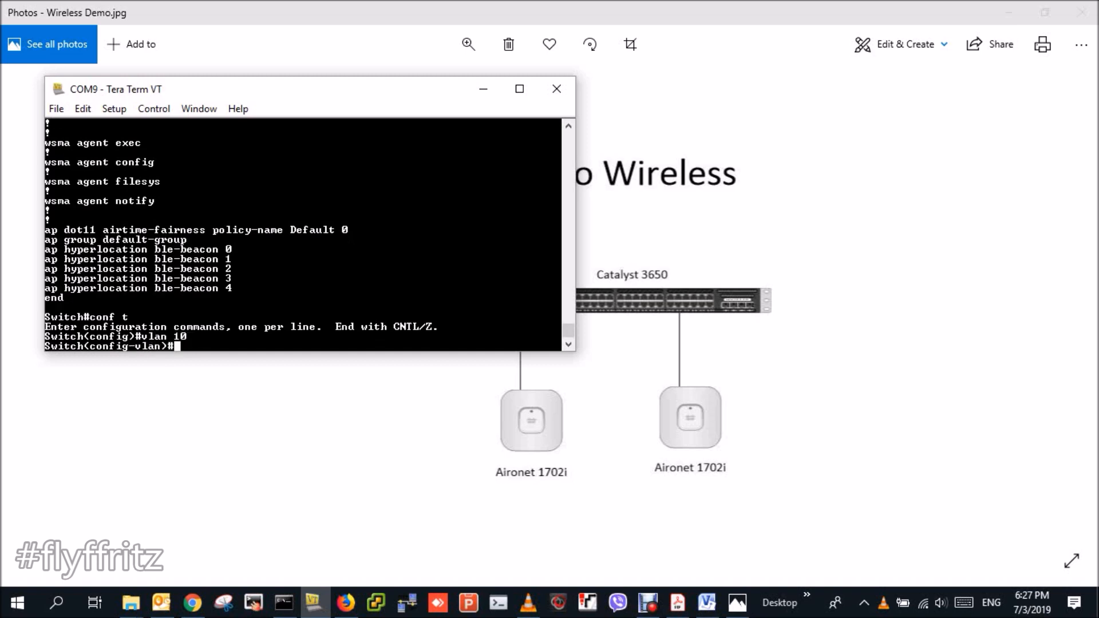
{"action": "key", "text": "Return"}
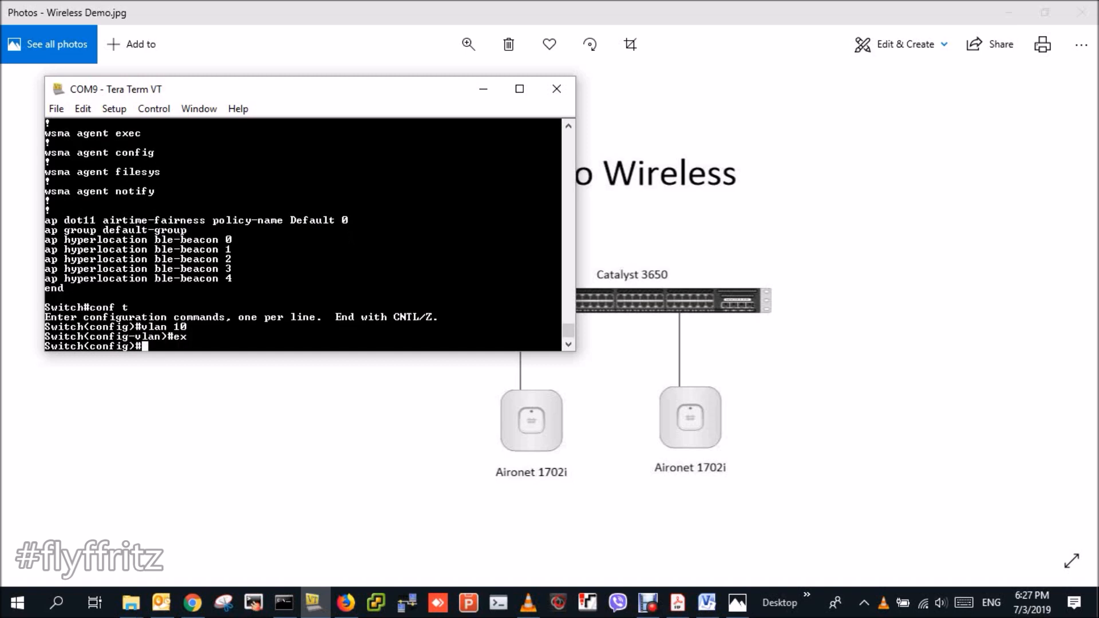
- Assign interface Vlan10 the address 192.168.2.230 255.255.255.0
{"action": "type", "text": "int"}
{"action": "key", "text": "Tab"}
{"action": "type", "text": "vlan 10"}
{"action": "key", "text": "Return"}
{"action": "type", "text": "ip addre"}
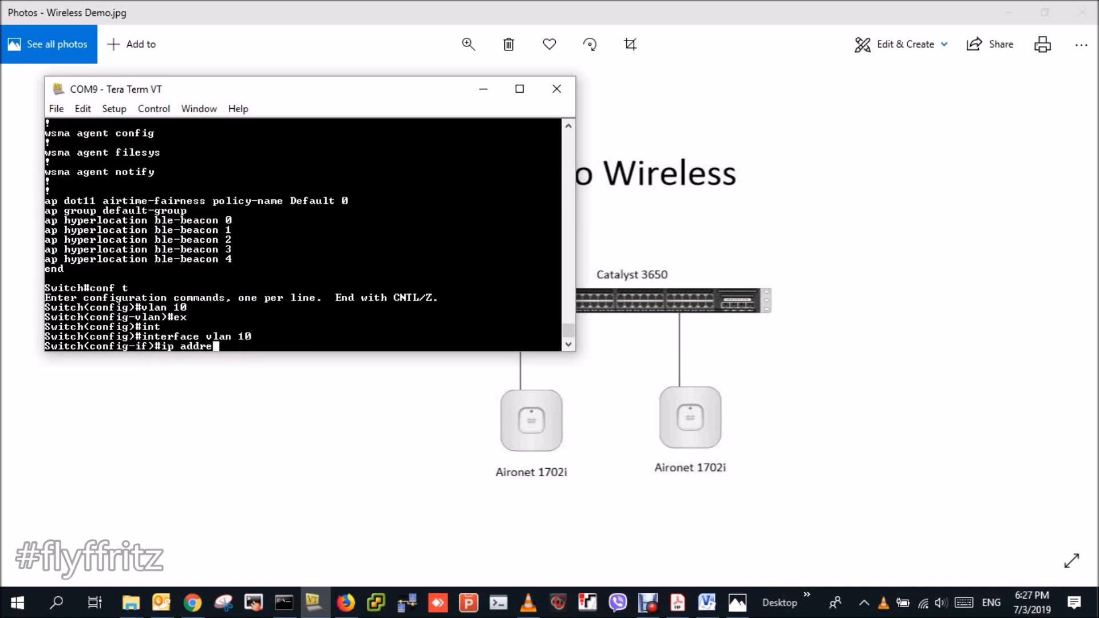
{"action": "type", "text": "ss 192.1"}
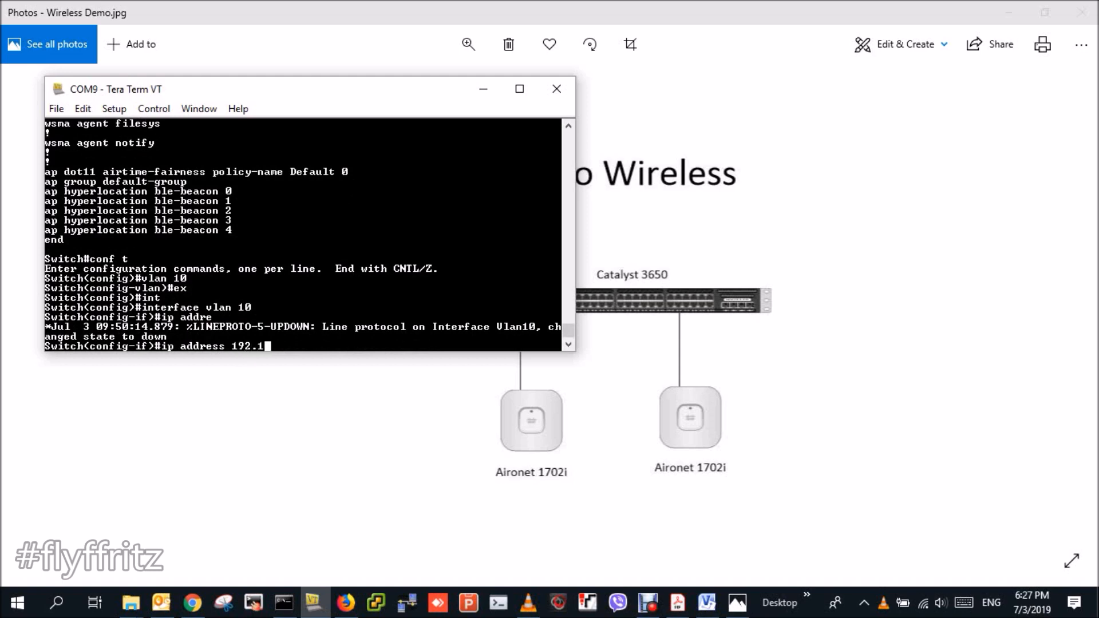
{"action": "type", "text": "68.2.230 255.2"}
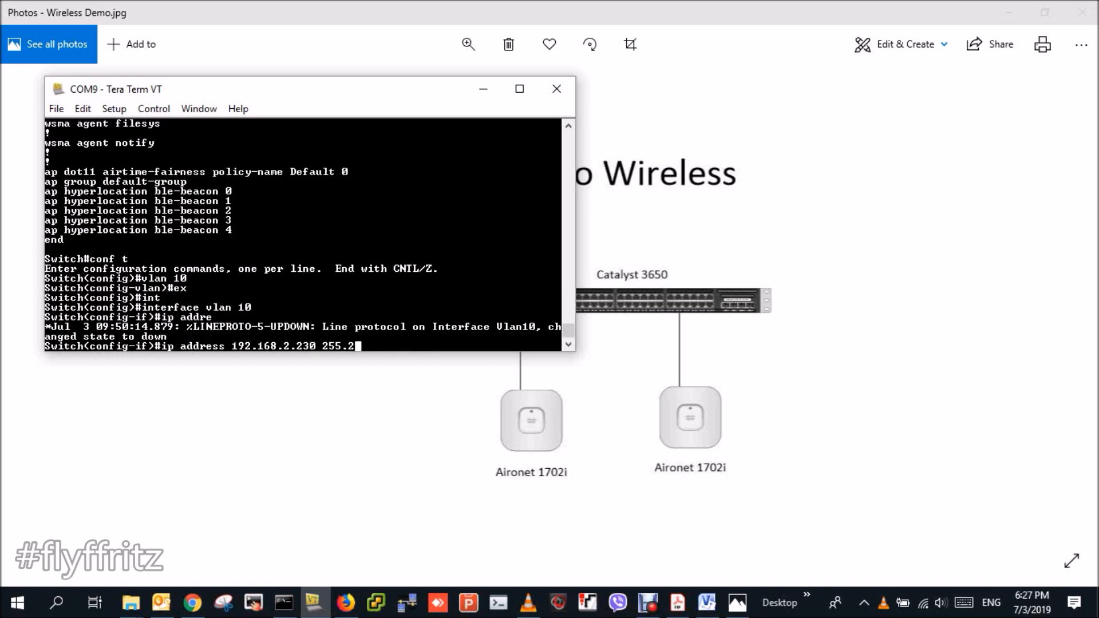
{"action": "type", "text": "55.255.0"}
{"action": "key", "text": "Return"}
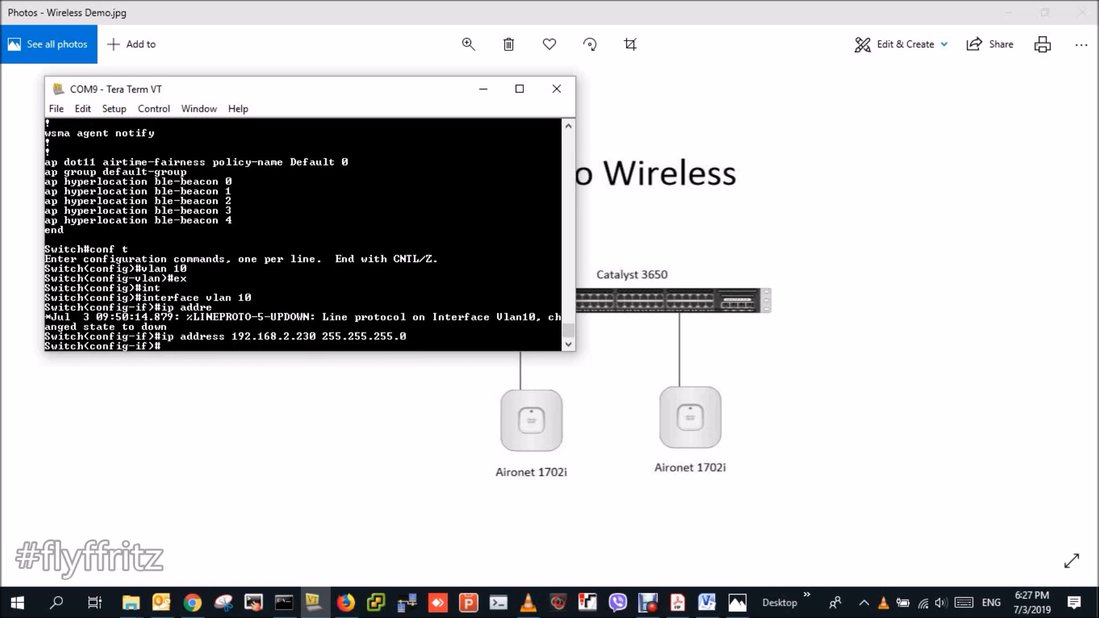
{"action": "type", "text": "ex"}
{"action": "key", "text": "Return"}
- Assign interface Vlan20 the address 192.168.20.254 255.255.255.0
{"action": "type", "text": "int"}
{"action": "key", "text": "Tab"}
{"action": "type", "text": "vlan 20"}
{"action": "key", "text": "Return"}
{"action": "type", "text": "ip "}
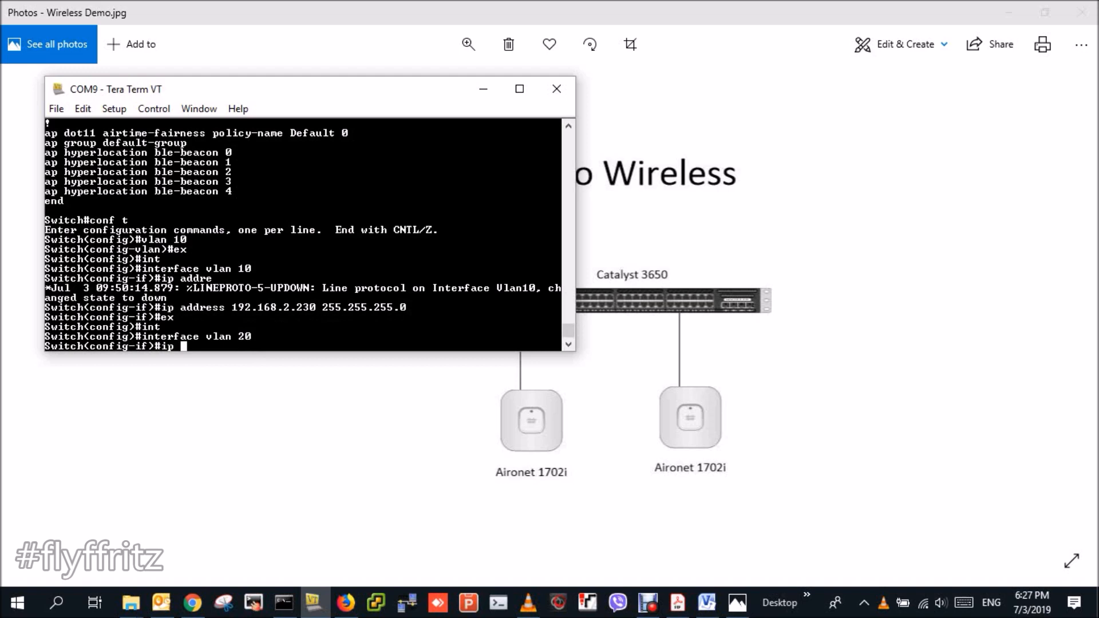
{"action": "type", "text": "add"}
{"action": "key", "text": "Tab"}
{"action": "type", "text": "192.168.20."}
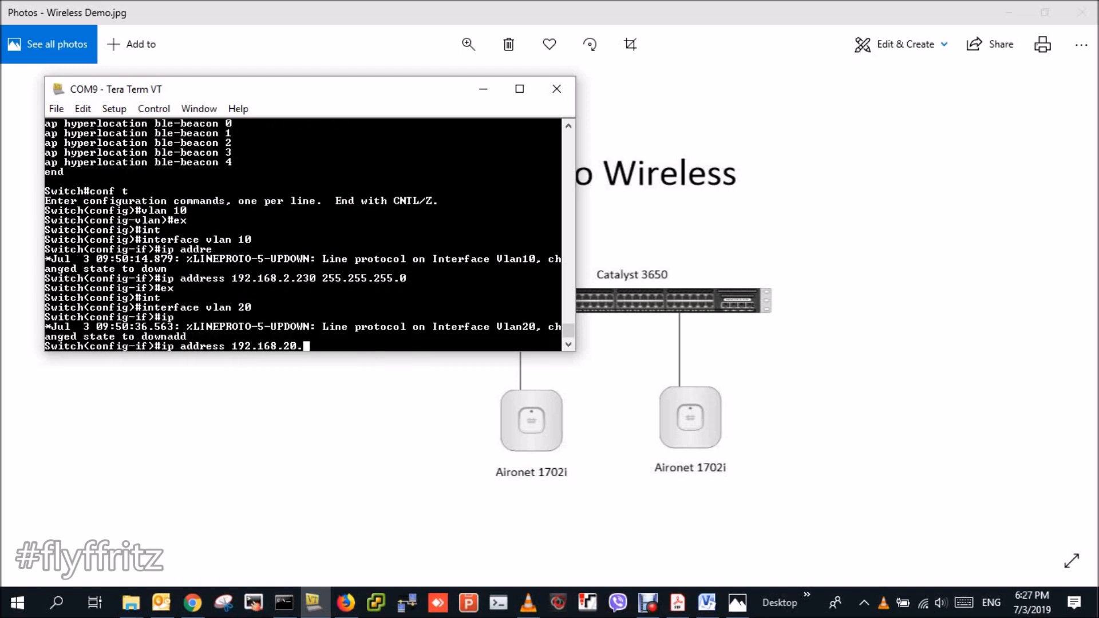
{"action": "type", "text": "254 255.255.255.0"}
{"action": "key", "text": "Return"}
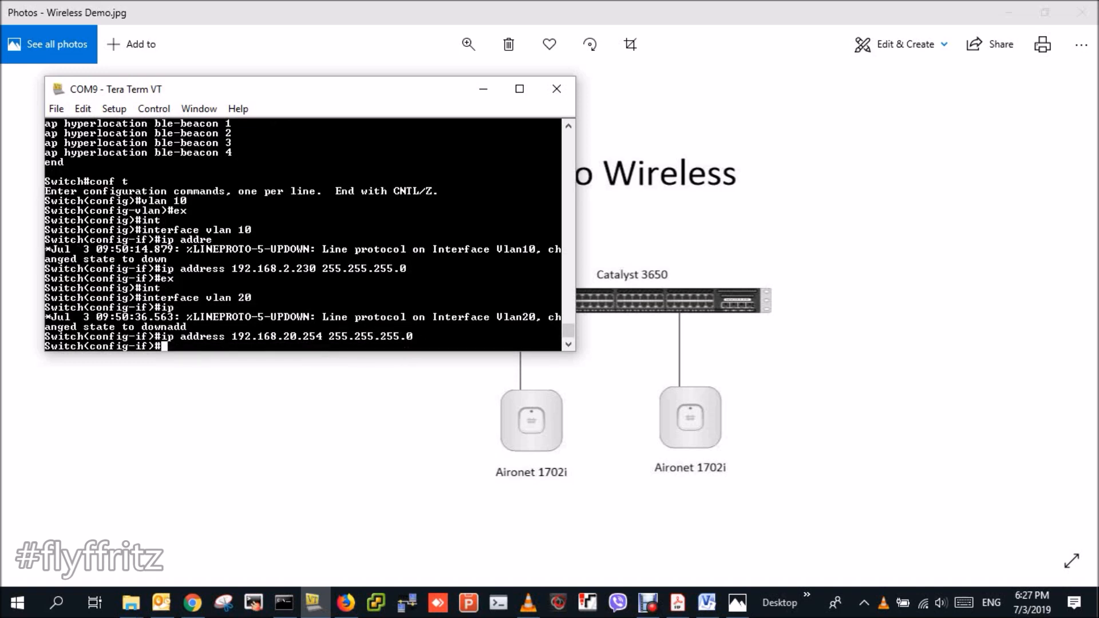
{"action": "type", "text": "ex"}
{"action": "key", "text": "Return"}
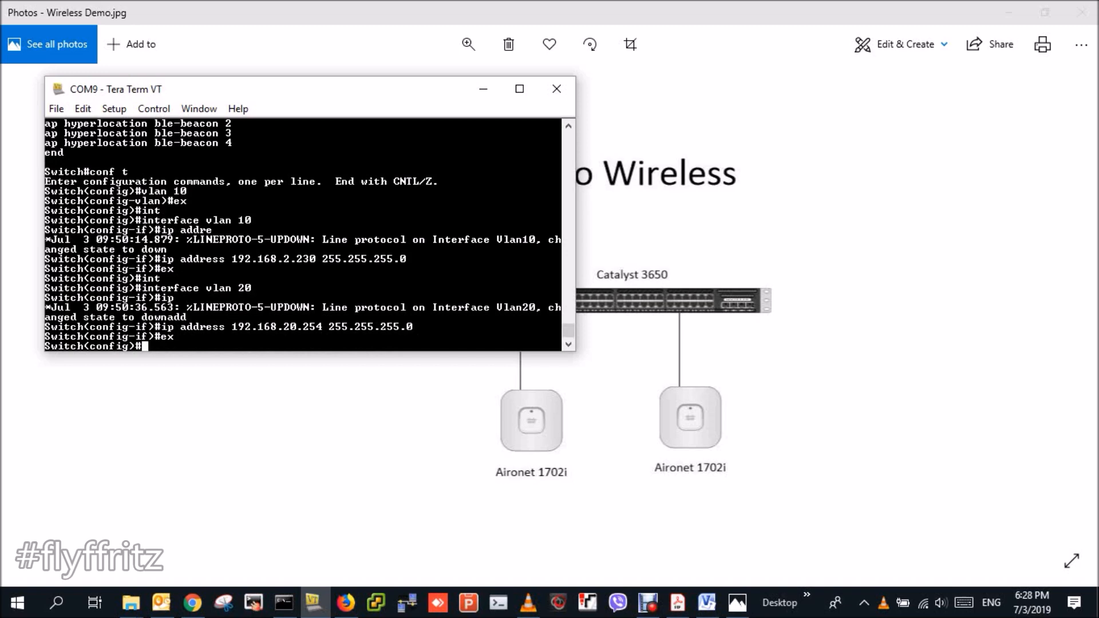
- Move the terminal window right so the diagram's WLC 2504, Catalyst 3650 and access points show
{"action": "left_click_drag", "start_coordinate": [332, 93], "coordinate": [666, 244]}
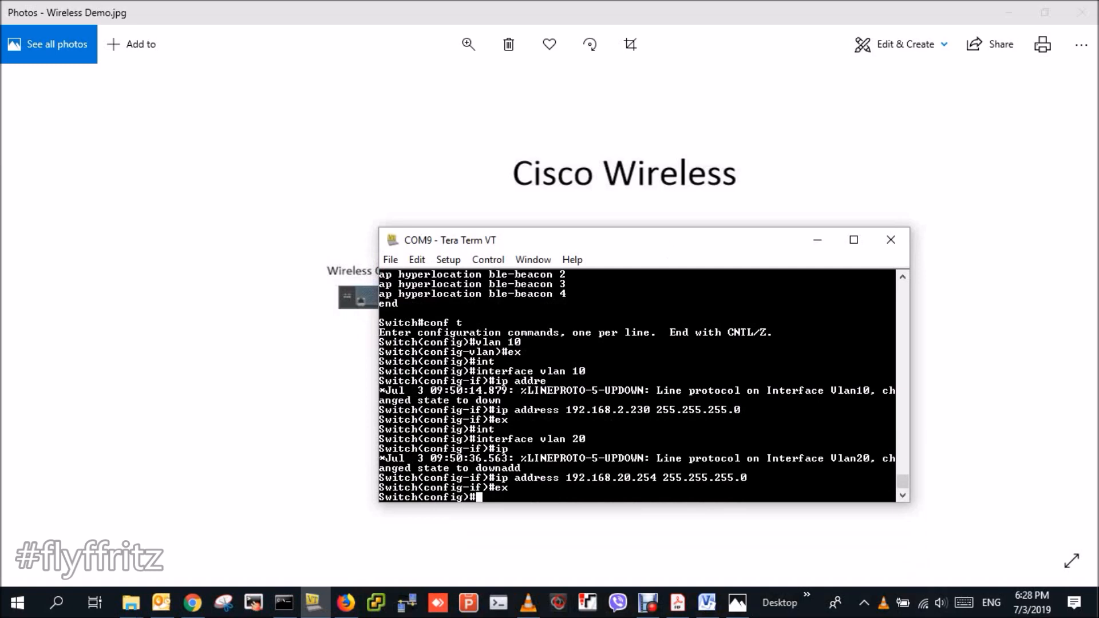
{"action": "left_click_drag", "start_coordinate": [669, 249], "coordinate": [805, 219]}
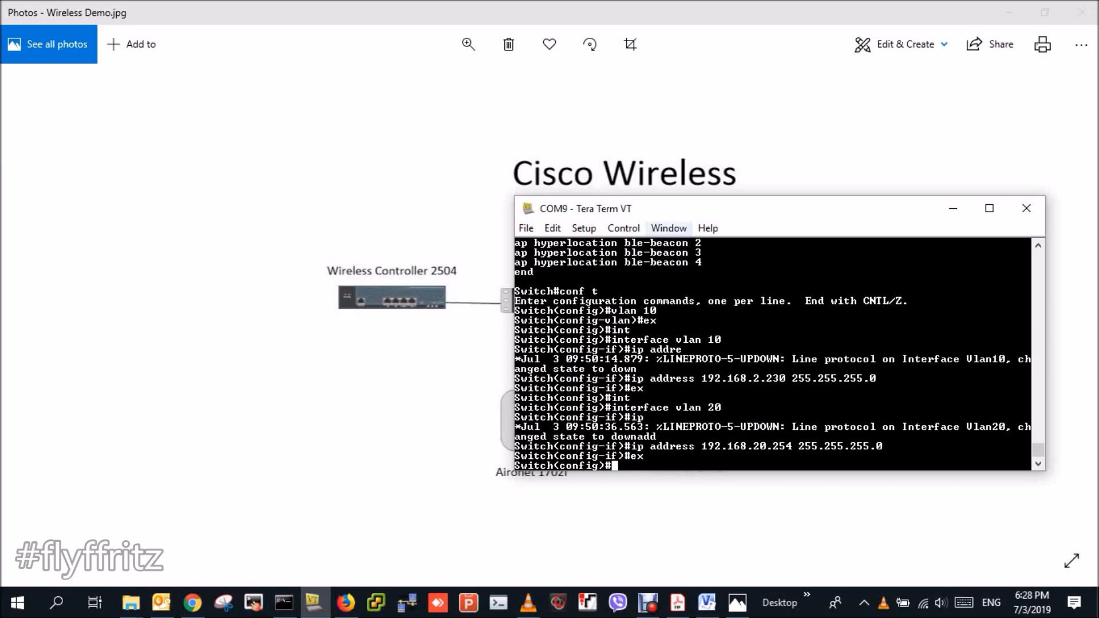
{"action": "left_click_drag", "start_coordinate": [719, 215], "coordinate": [770, 184]}
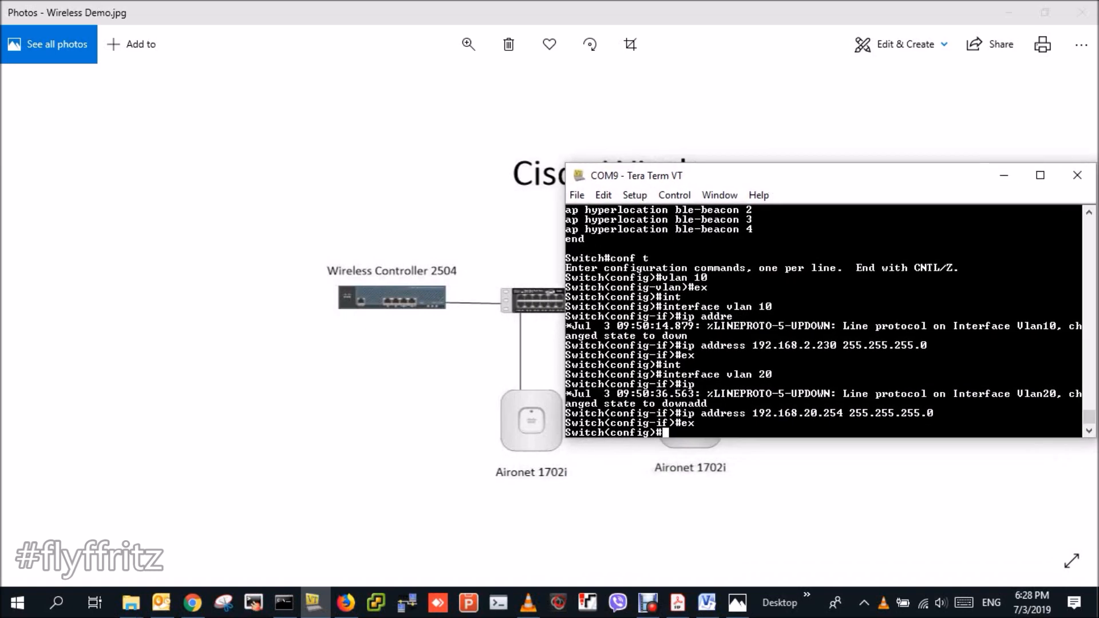
- Select port Gi1/0/1 and set it to switchport mode trunk
{"action": "type", "text": "int"}
{"action": "key", "text": "Tab"}
{"action": "type", "text": "gi1/0/1"}
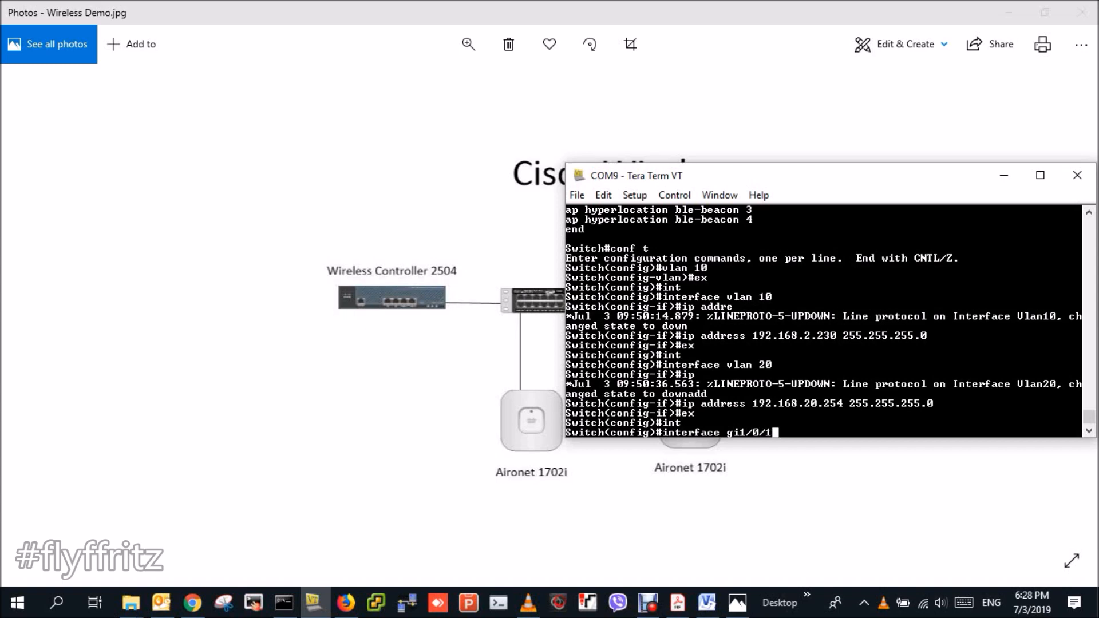
{"action": "key", "text": "Return"}
{"action": "type", "text": "sw"}
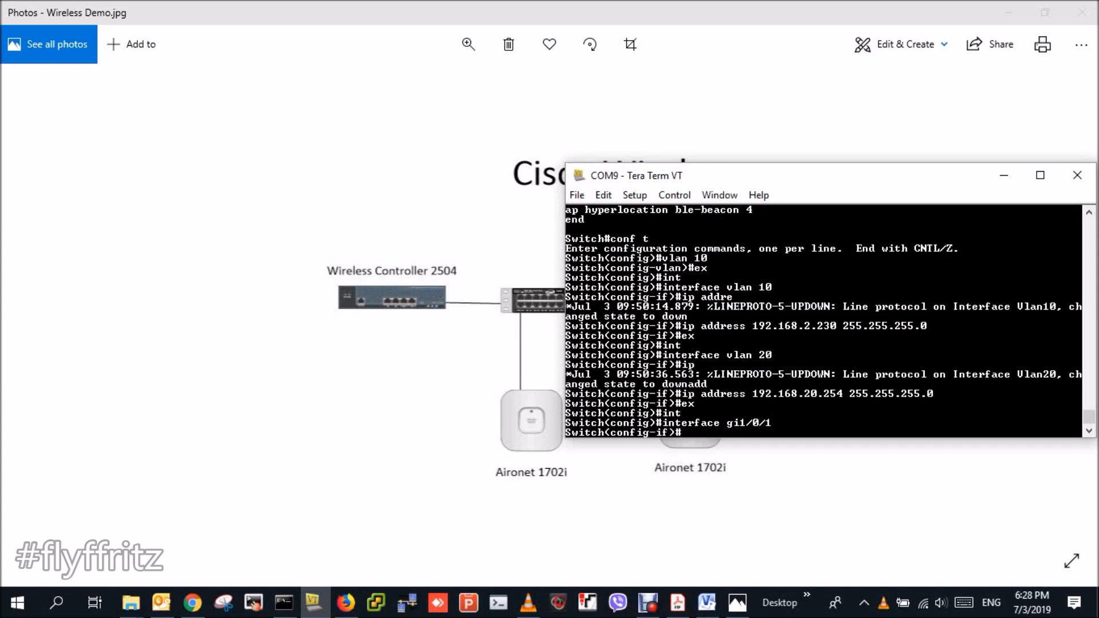
{"action": "key", "text": "Tab"}
{"action": "type", "text": "mode"}
{"action": "key", "text": "Tab"}
{"action": "type", "text": "tr"}
{"action": "key", "text": "Tab"}
{"action": "key", "text": "Return"}
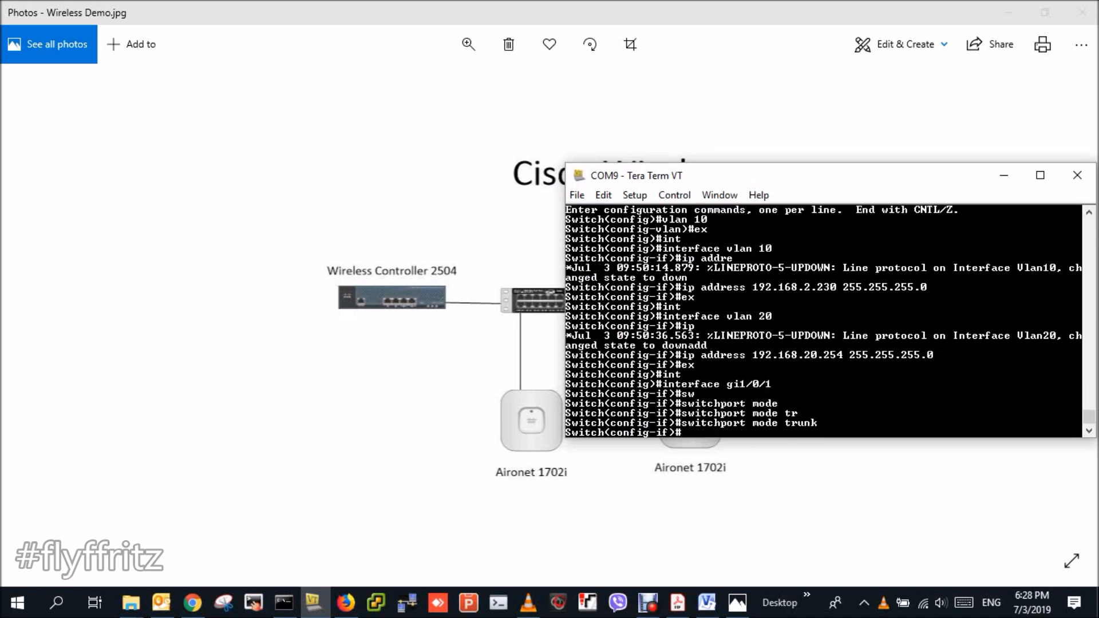
{"action": "key", "text": "Return"}
- Set the trunk native VLAN on Gi1/0/1 to 10
{"action": "type", "text": "sw"}
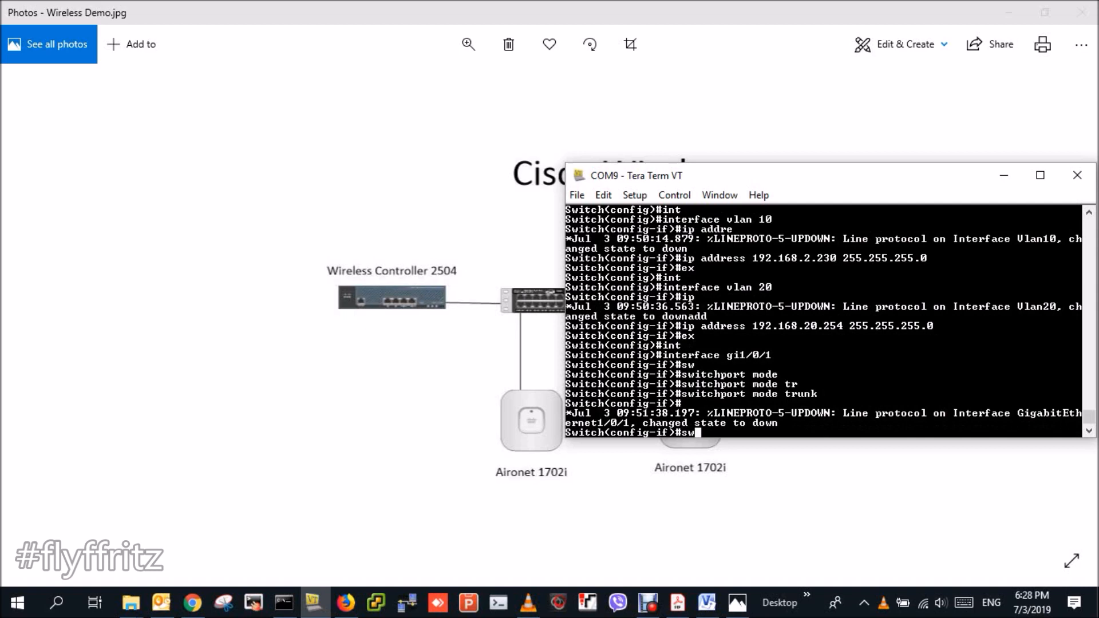
{"action": "key", "text": "Tab"}
{"action": "type", "text": "tr"}
{"action": "key", "text": "Tab"}
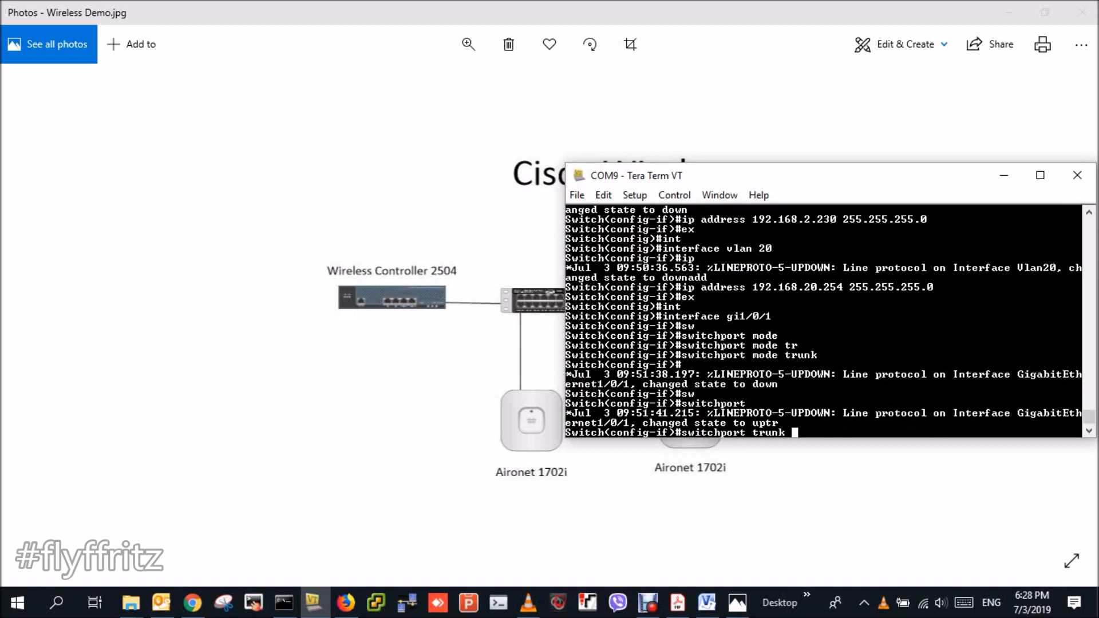
{"action": "type", "text": "nat"}
{"action": "key", "text": "Tab"}
{"action": "type", "text": "vlan 20"}
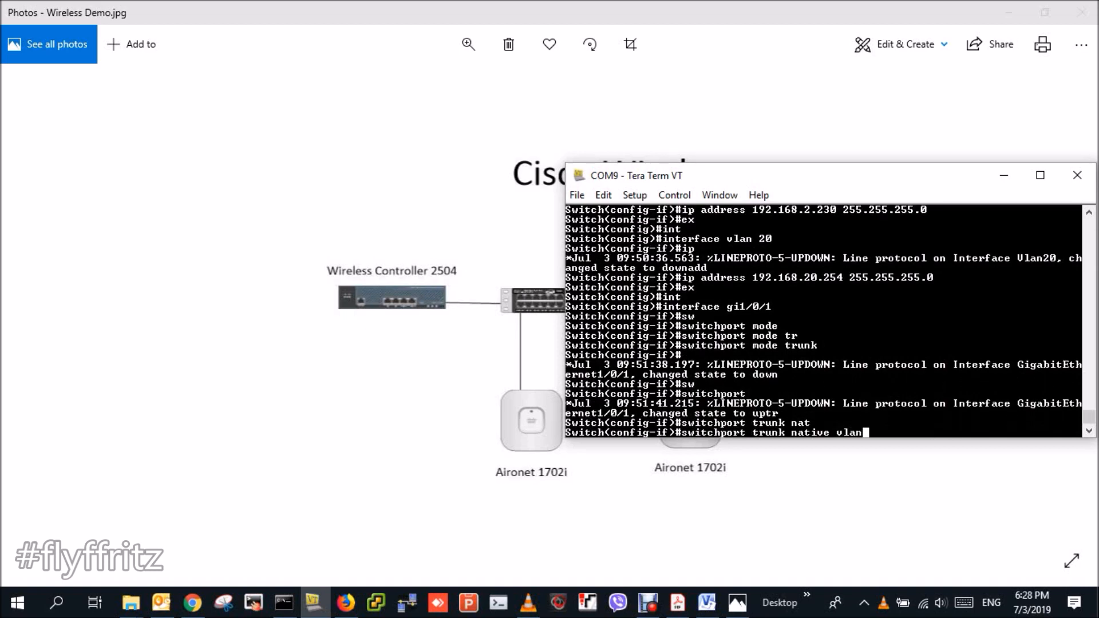
{"action": "key", "text": "BackSpace"}
{"action": "key", "text": "BackSpace"}
{"action": "type", "text": "10"}
{"action": "key", "text": "Return"}
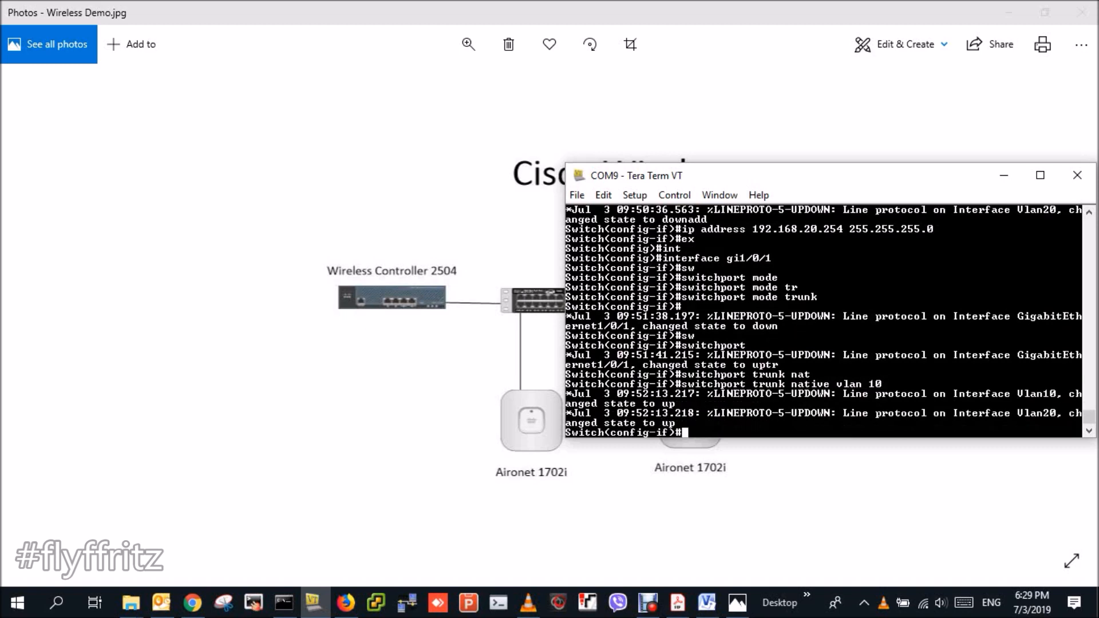
- Describe Gi1/0/1 as 'connect to WLC2504' and exit the interface
{"action": "type", "text": "des"}
{"action": "key", "text": "Tab"}
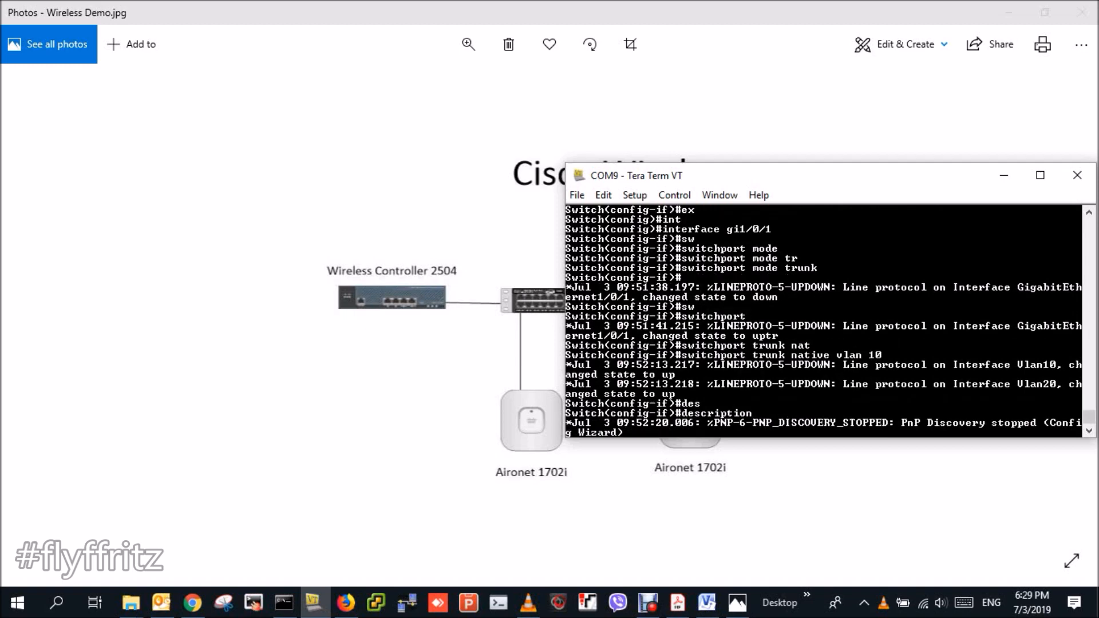
{"action": "type", "text": "conne"}
{"action": "key", "text": "Tab"}
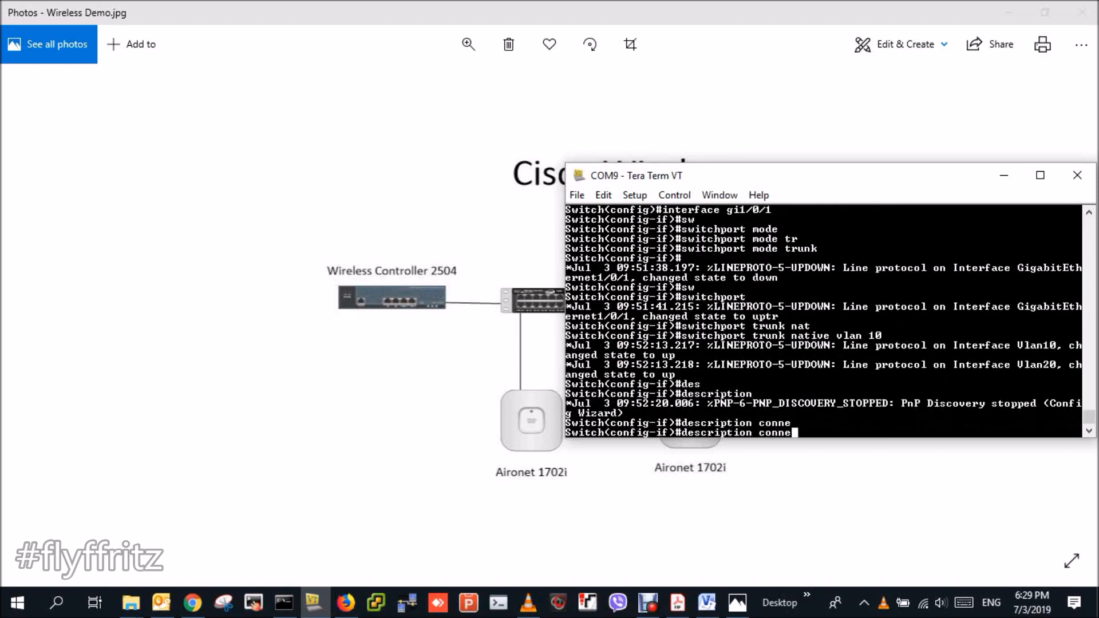
{"action": "type", "text": "ct to WLC2504"}
{"action": "key", "text": "Return"}
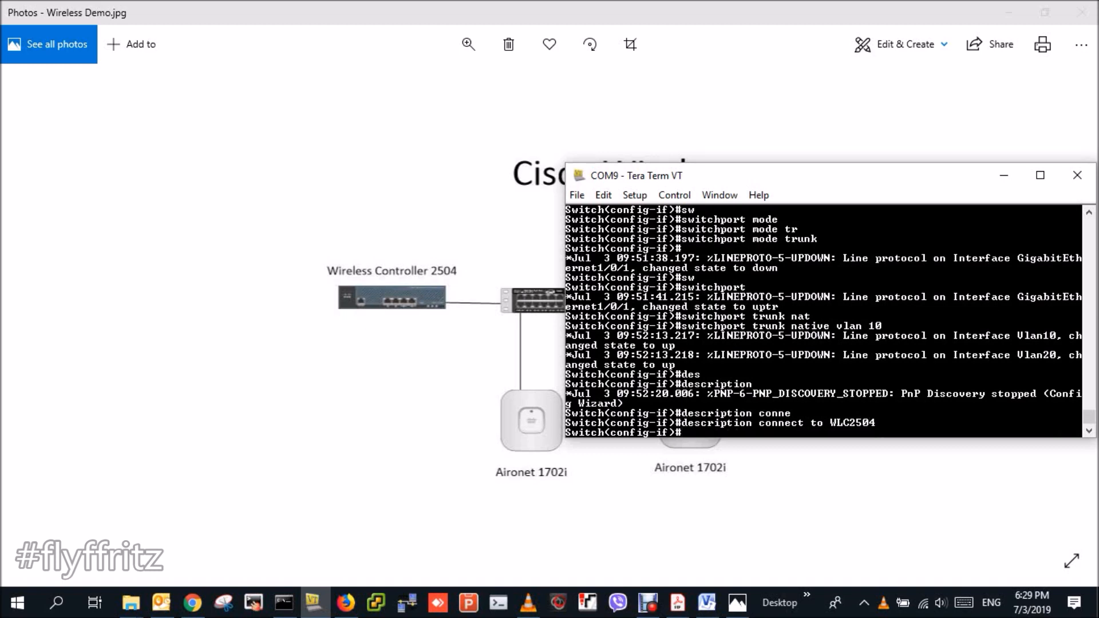
{"action": "type", "text": "en"}
{"action": "key", "text": "BackSpace"}
{"action": "type", "text": "x"}
{"action": "key", "text": "Return"}
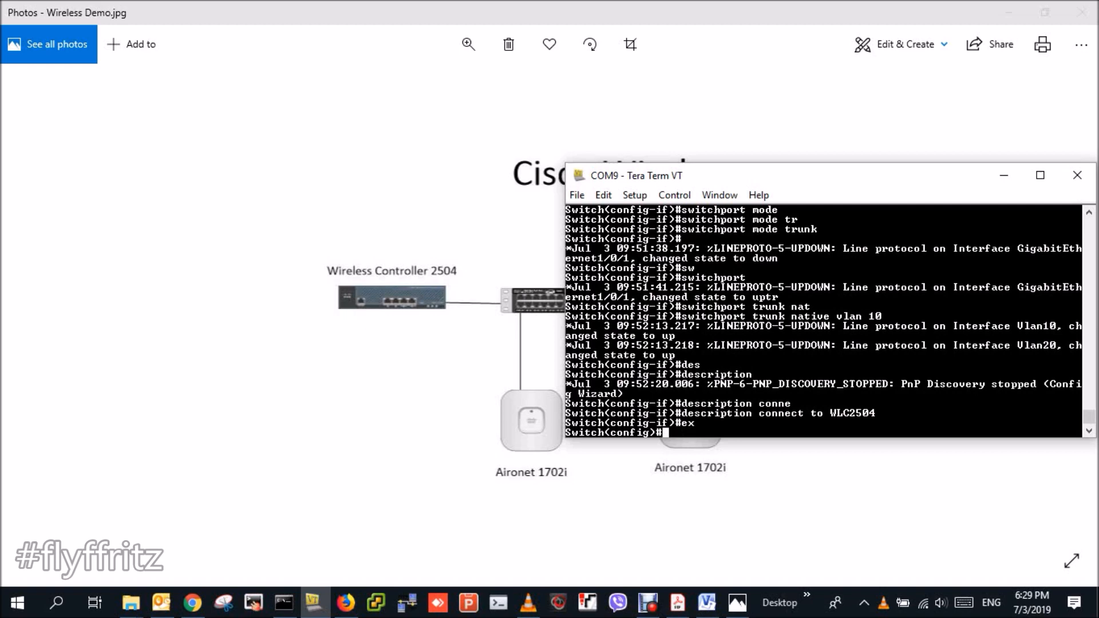
- Select port Gi1/0/2 and set it to switchport mode trunk
{"action": "type", "text": "int"}
{"action": "key", "text": "Tab"}
{"action": "type", "text": "gi1/"}
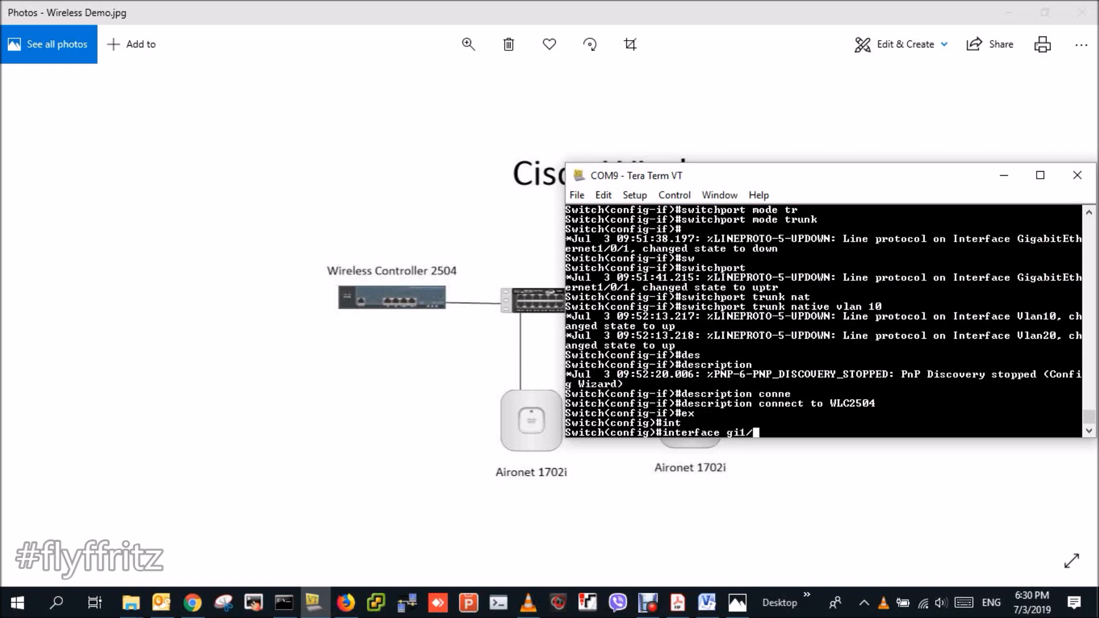
{"action": "type", "text": "0/2"}
{"action": "key", "text": "Return"}
{"action": "type", "text": "sw"}
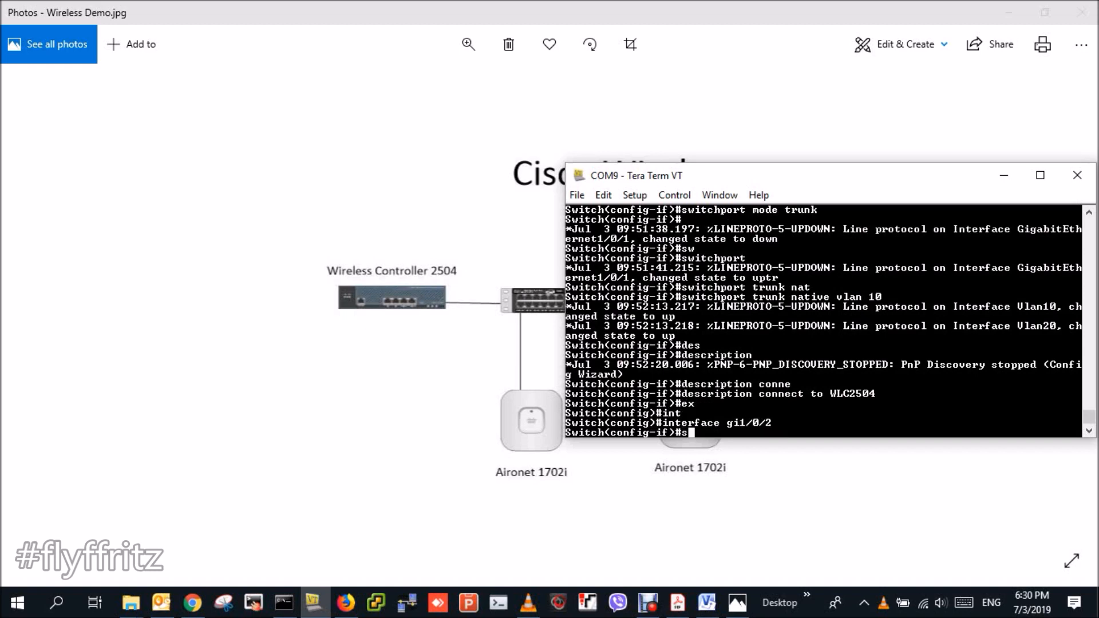
{"action": "key", "text": "Tab"}
{"action": "type", "text": "mod"}
{"action": "key", "text": "Tab"}
{"action": "type", "text": "tr"}
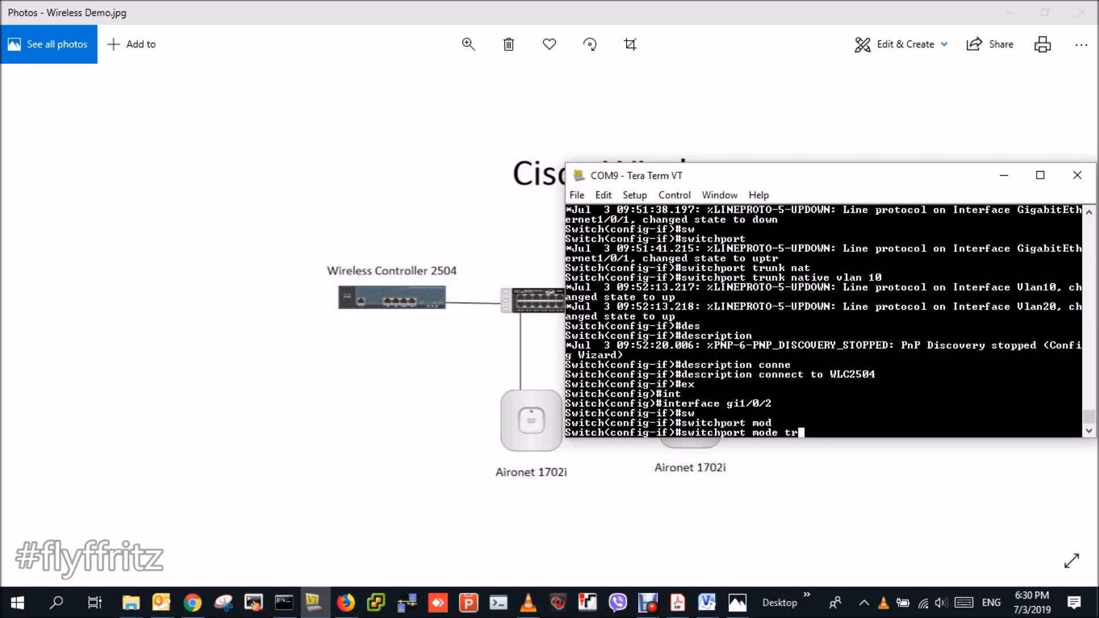
{"action": "key", "text": "Tab"}
{"action": "key", "text": "Return"}
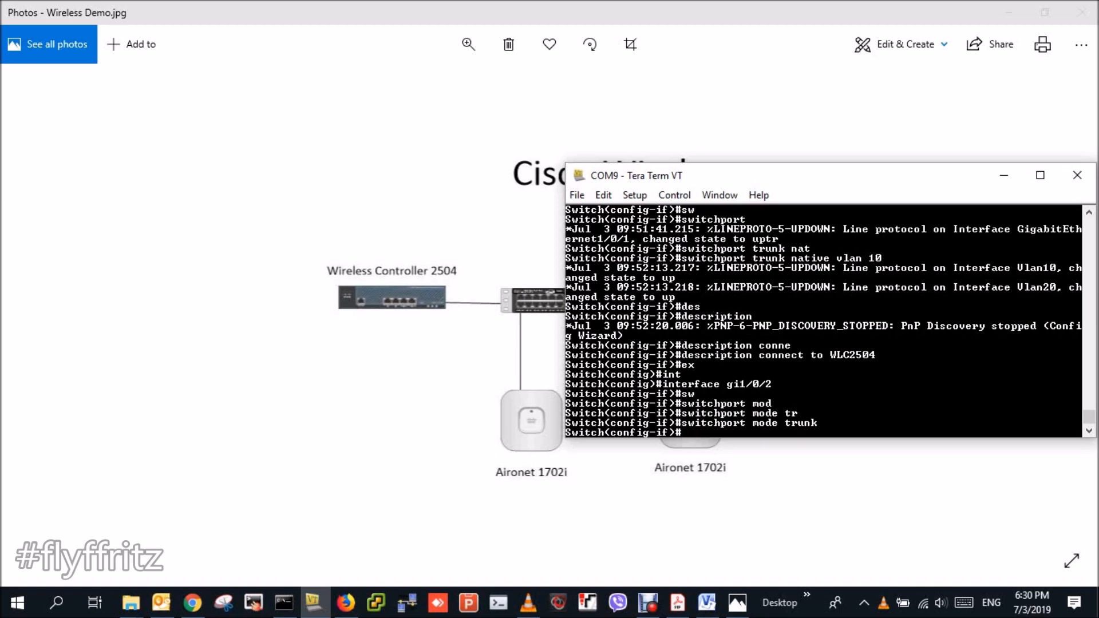
- Set the trunk native VLAN on Gi1/0/2 to 10
{"action": "type", "text": "sw"}
{"action": "key", "text": "Tab"}
{"action": "type", "text": "tr"}
{"action": "key", "text": "Tab"}
{"action": "type", "text": "nat"}
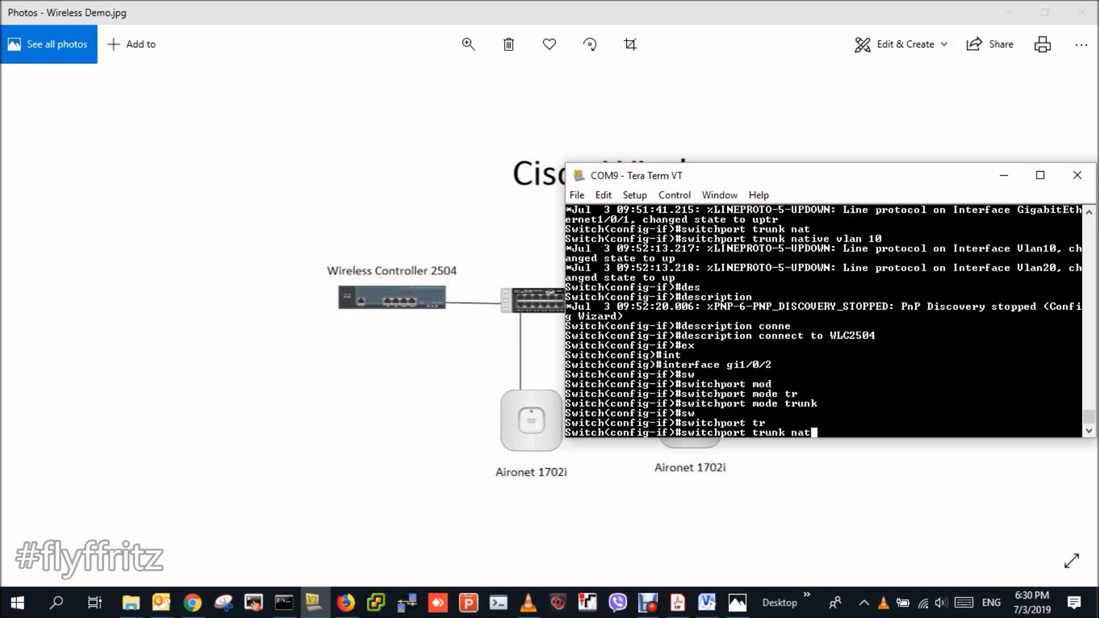
{"action": "key", "text": "Tab"}
{"action": "type", "text": "vla"}
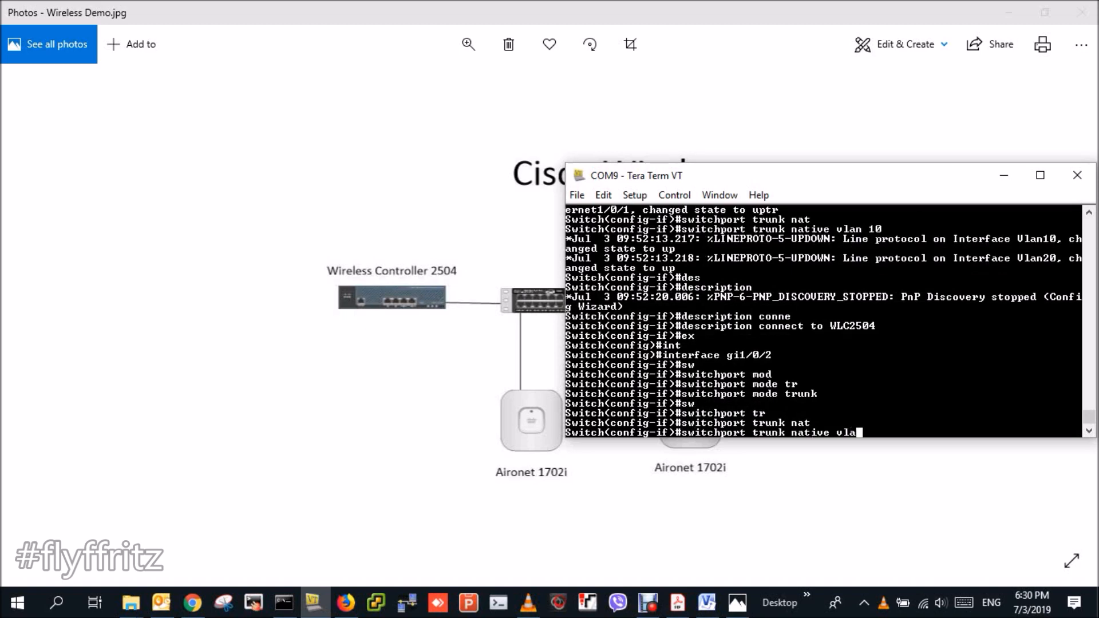
{"action": "type", "text": "n 10"}
{"action": "key", "text": "Return"}
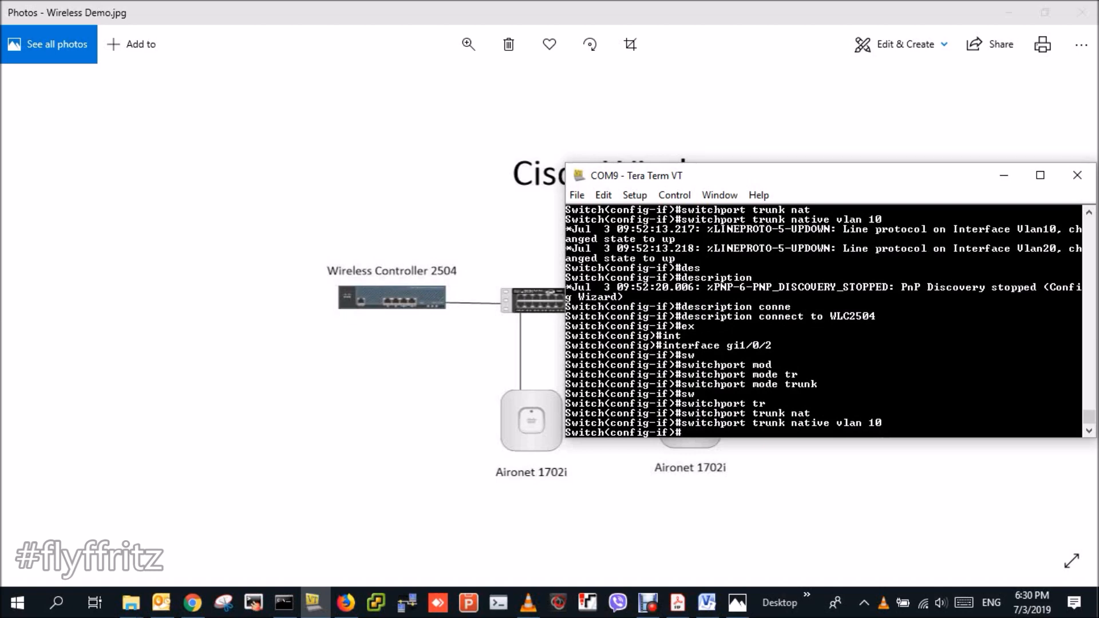
{"action": "left_click_drag", "start_coordinate": [863, 186], "coordinate": [434, 359]}
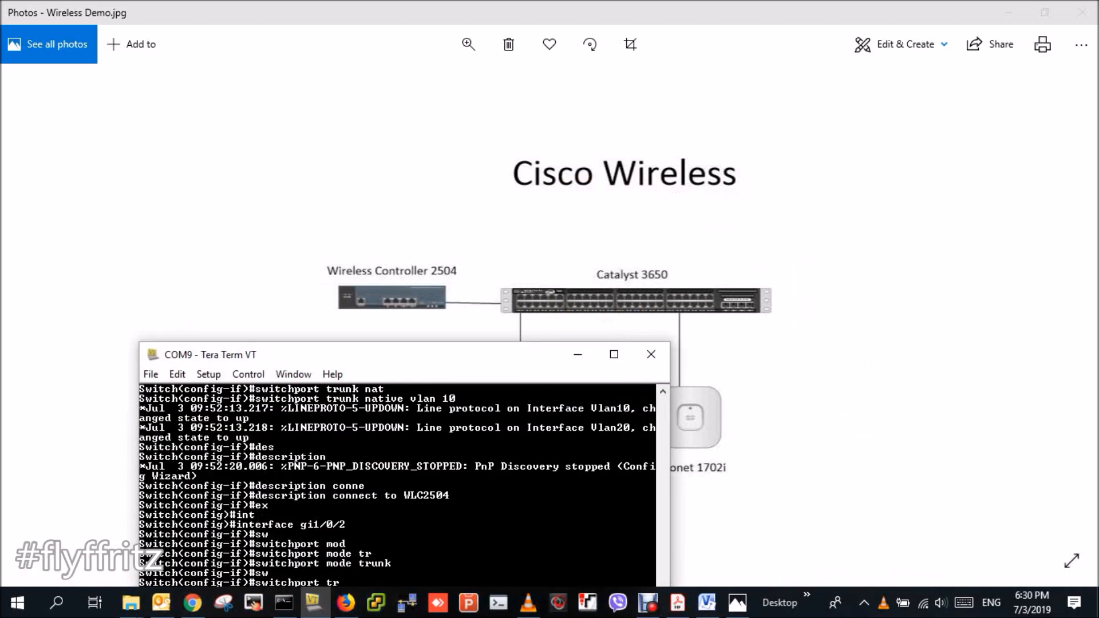
{"action": "left_click", "coordinate": [573, 347]}
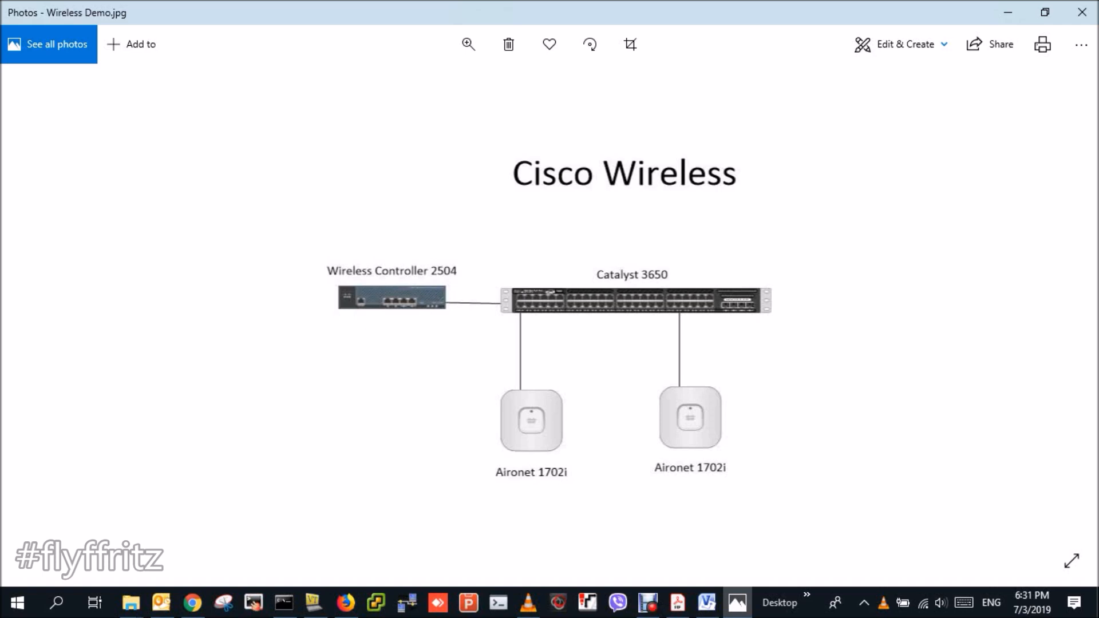
{"action": "left_click", "coordinate": [313, 602]}
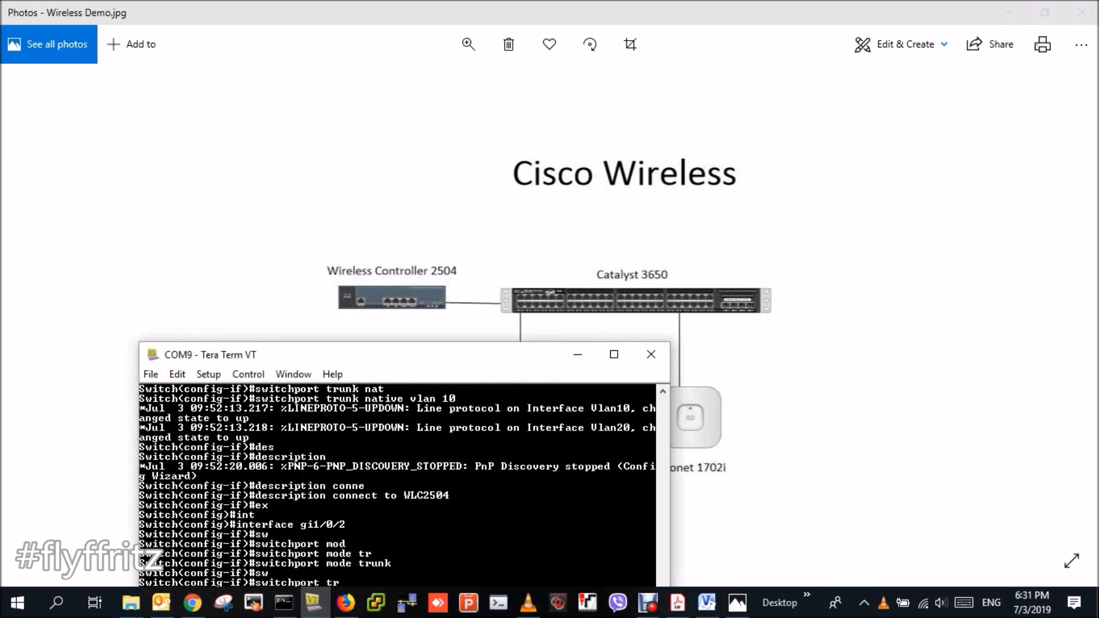
- Give port Gi1/0/2 the description 'to connect meraki ms120-8P'
{"action": "left_click_drag", "start_coordinate": [412, 354], "coordinate": [424, 145]}
{"action": "key", "text": "Return"}
{"action": "key", "text": "Return"}
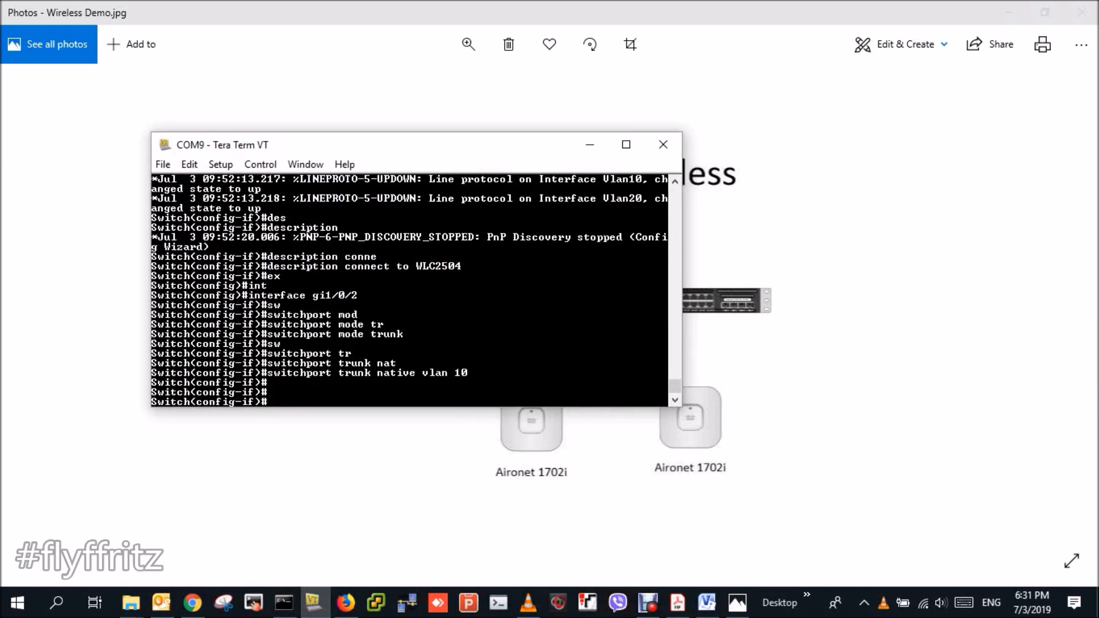
{"action": "type", "text": "des"}
{"action": "key", "text": "Tab"}
{"action": "type", "text": "to connec"}
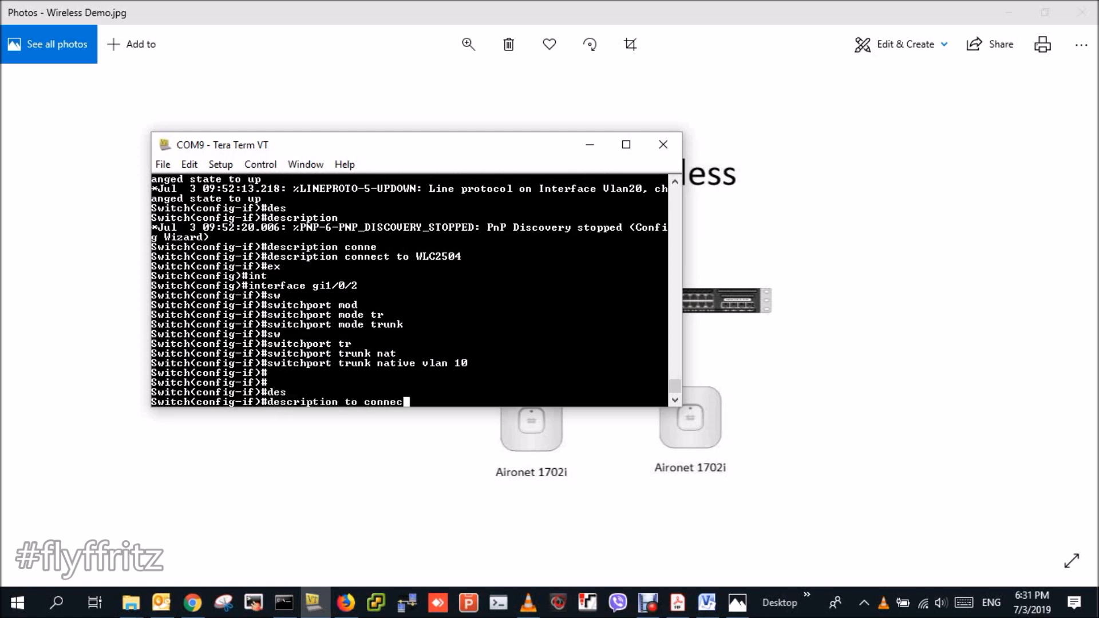
{"action": "type", "text": "t meraki ms120-8P"}
{"action": "key", "text": "Return"}
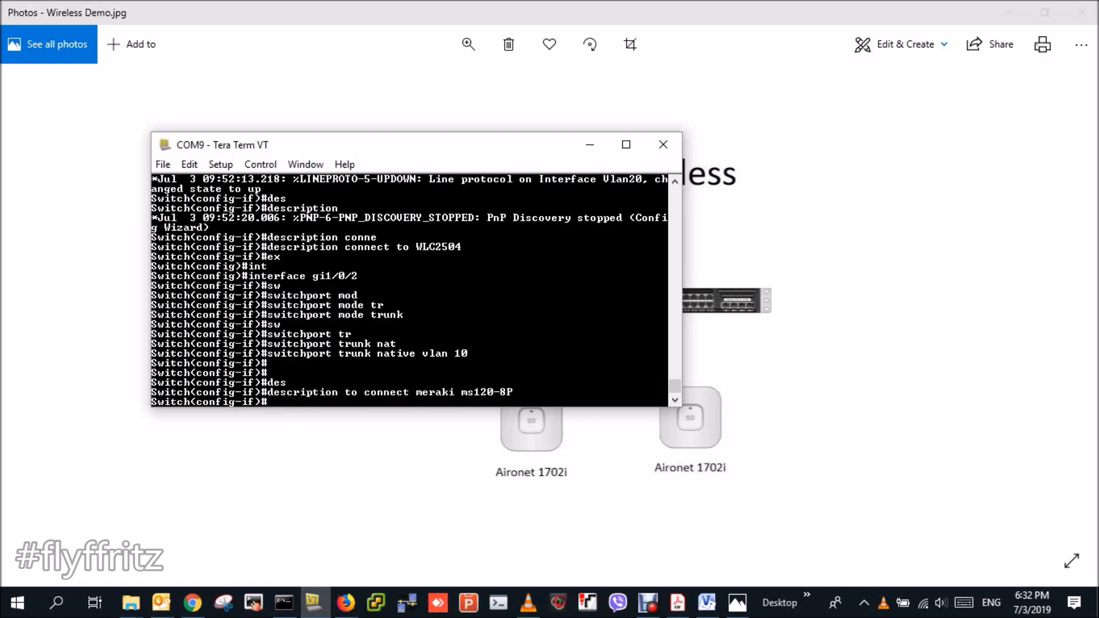
{"action": "type", "text": "do show cdp ne"}
- List the CDP neighbours, noting the MS220-8P platform
{"action": "key", "text": "Tab"}
{"action": "key", "text": "Return"}
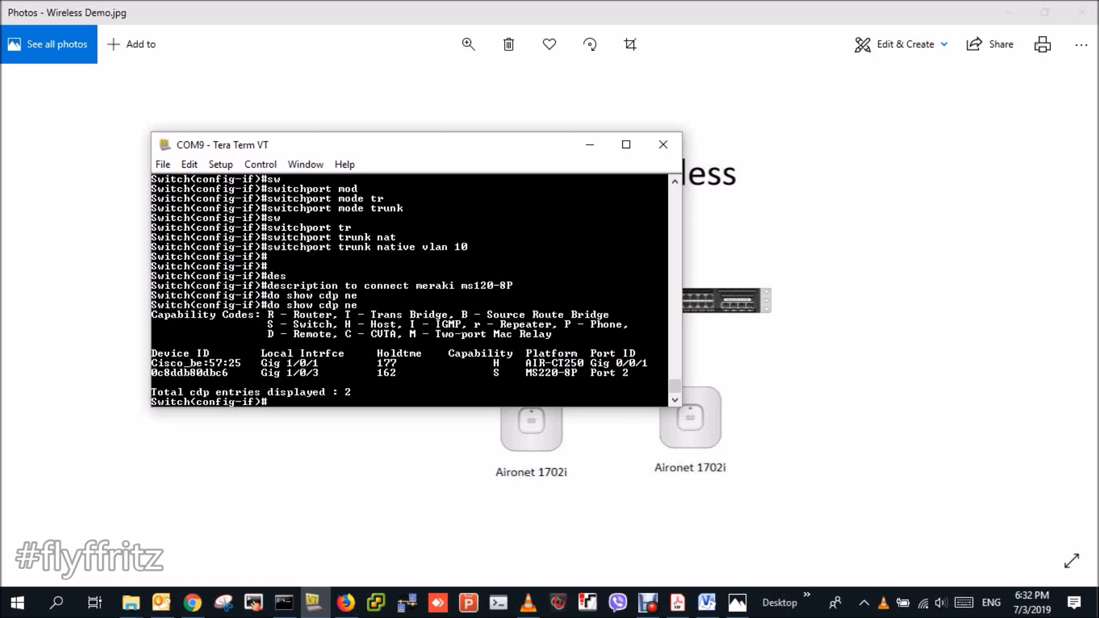
{"action": "left_click_drag", "start_coordinate": [526, 373], "coordinate": [584, 373]}
- Correct the port description to 'to connect meraki ms220-8P'
{"action": "type", "text": "de"}
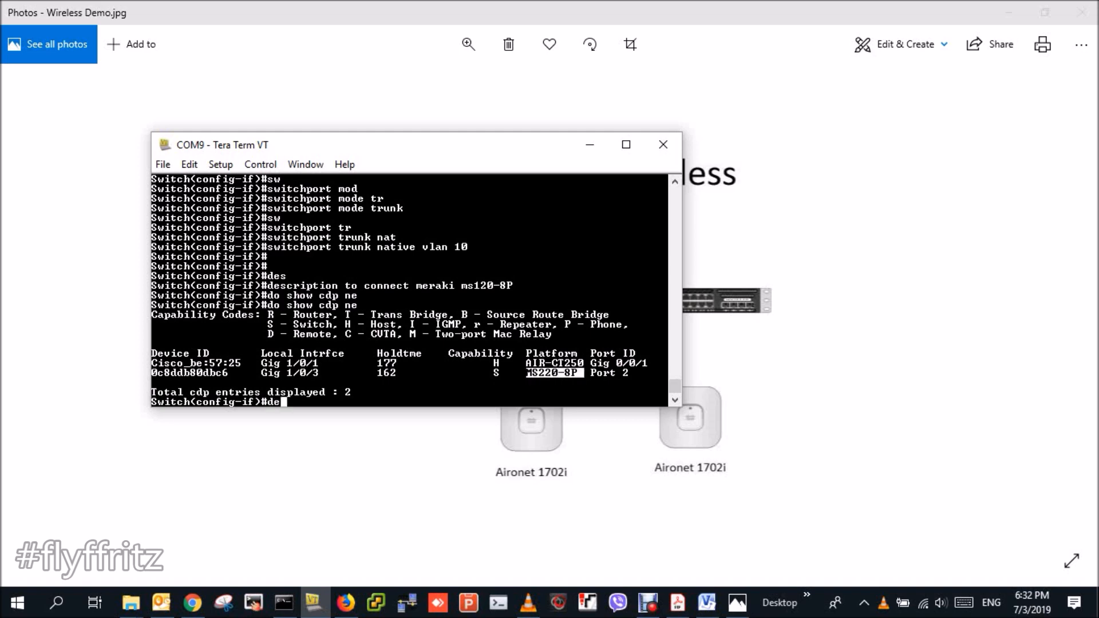
{"action": "type", "text": "s"}
{"action": "key", "text": "Tab"}
{"action": "type", "text": "to"}
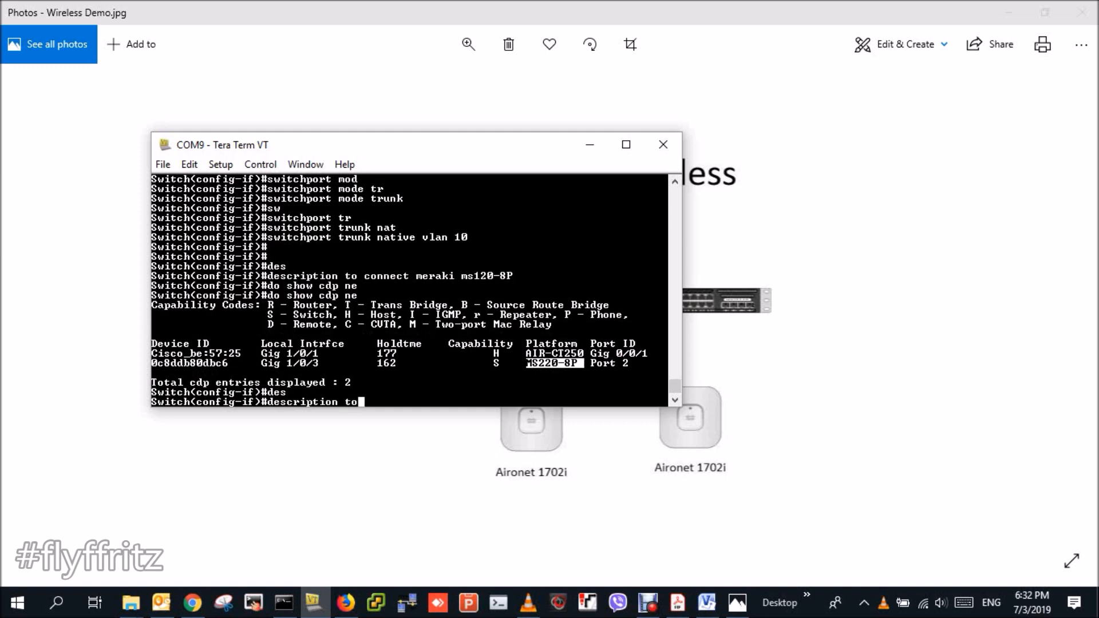
{"action": "type", "text": " connect meraki ms220"}
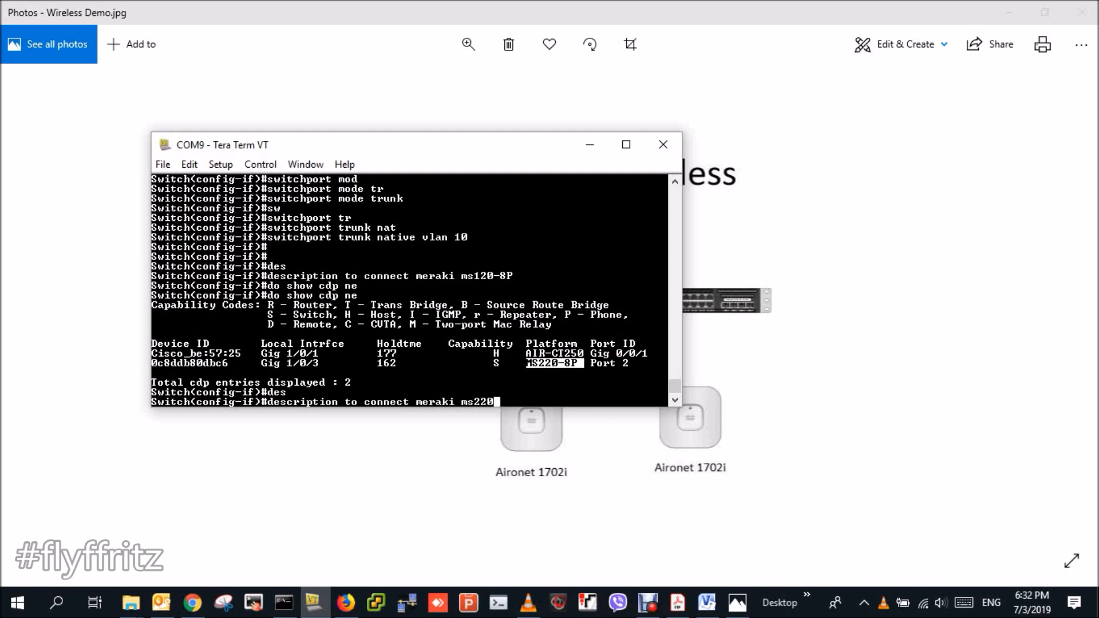
{"action": "type", "text": "-8P"}
{"action": "key", "text": "Return"}
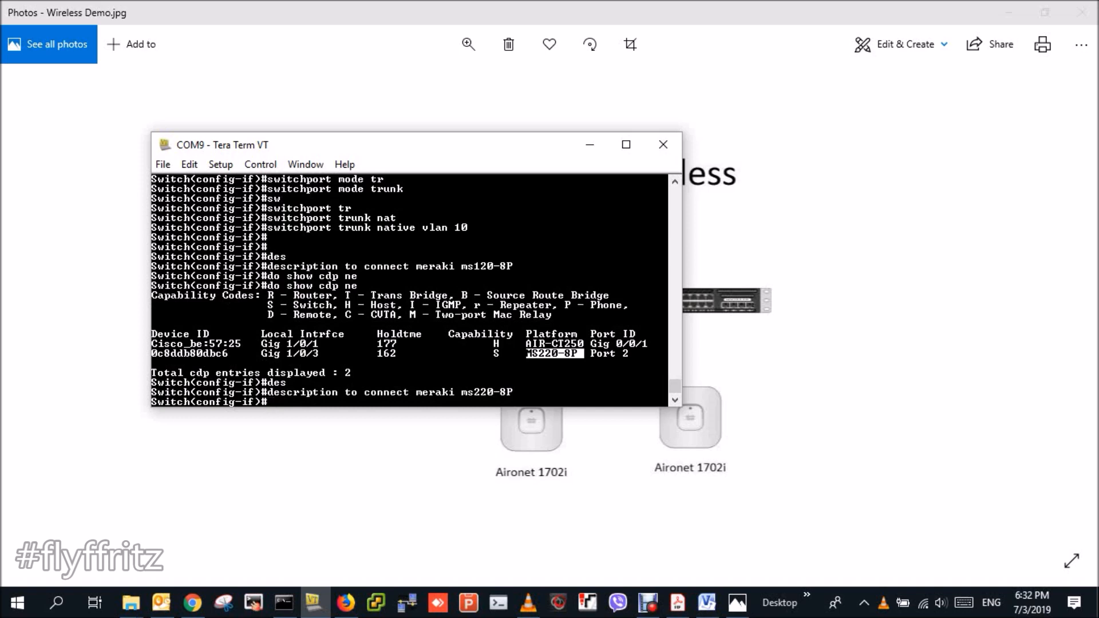
{"action": "left_click_drag", "start_coordinate": [325, 354], "coordinate": [266, 353]}
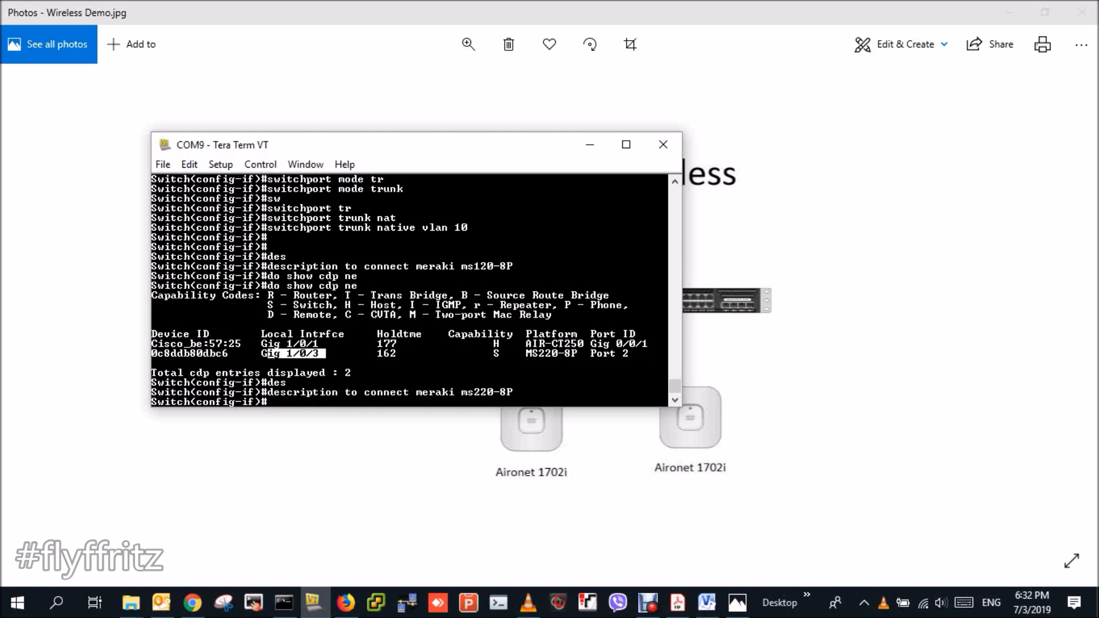
- Switch to interface gi1/0/3 and set it to switchport mode trunk
{"action": "type", "text": "ex"}
{"action": "key", "text": "Return"}
{"action": "type", "text": "int"}
{"action": "key", "text": "Tab"}
{"action": "type", "text": "vlan"}
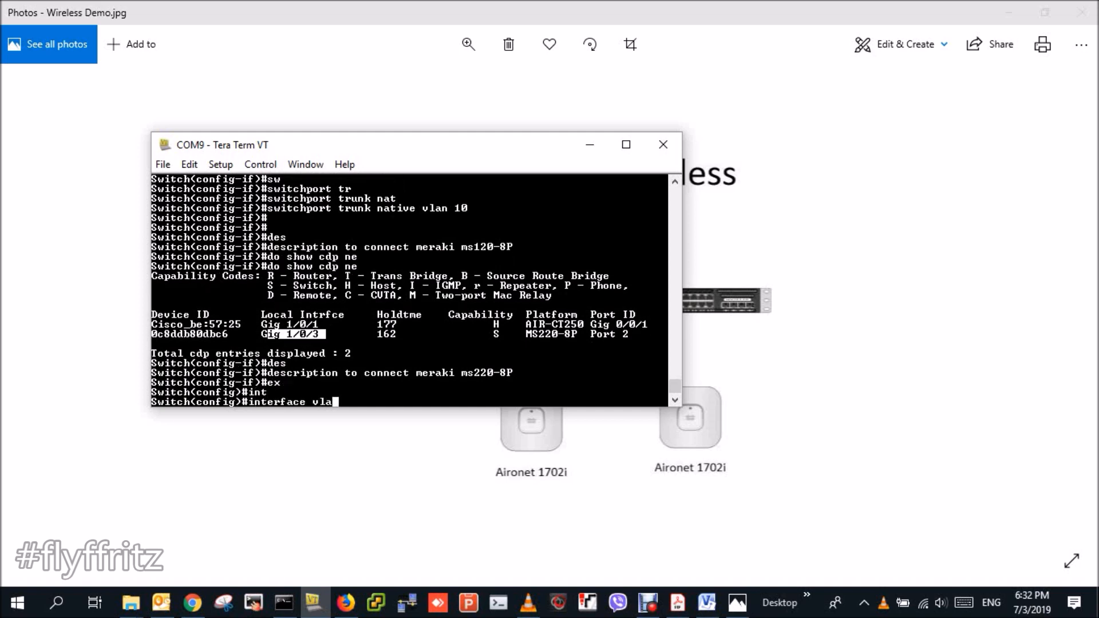
{"action": "key", "text": "BackSpace"}
{"action": "key", "text": "BackSpace"}
{"action": "key", "text": "BackSpace"}
{"action": "key", "text": "BackSpace"}
{"action": "type", "text": "gi1/0/3"}
{"action": "key", "text": "Return"}
{"action": "type", "text": "sw"}
{"action": "key", "text": "Tab"}
{"action": "type", "text": "mode"}
{"action": "key", "text": "Tab"}
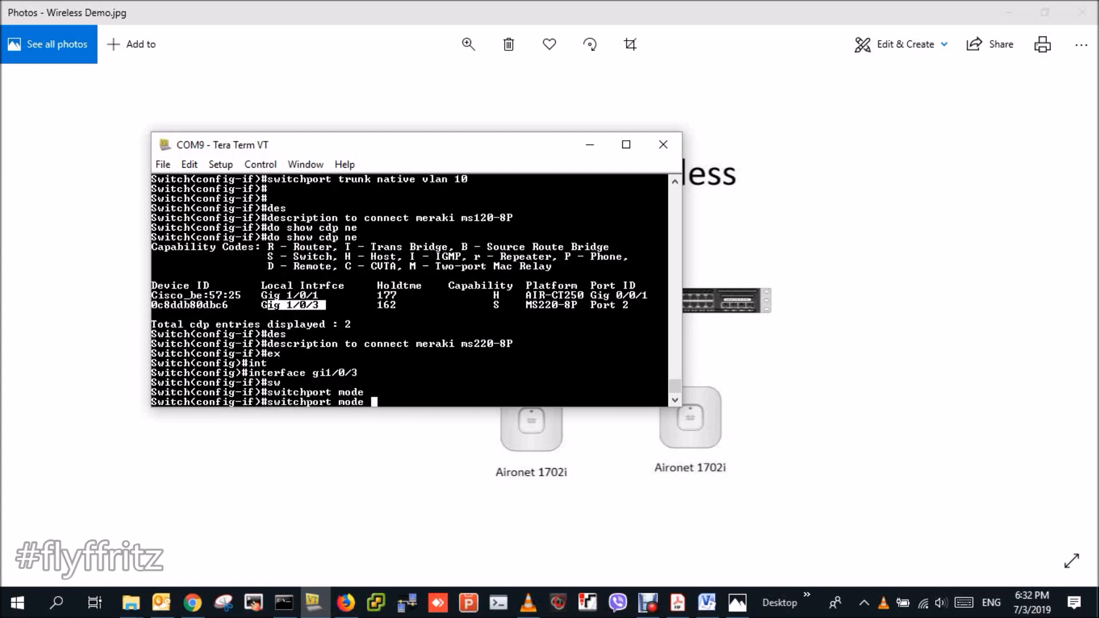
{"action": "type", "text": "tr"}
{"action": "key", "text": "Tab"}
{"action": "key", "text": "Return"}
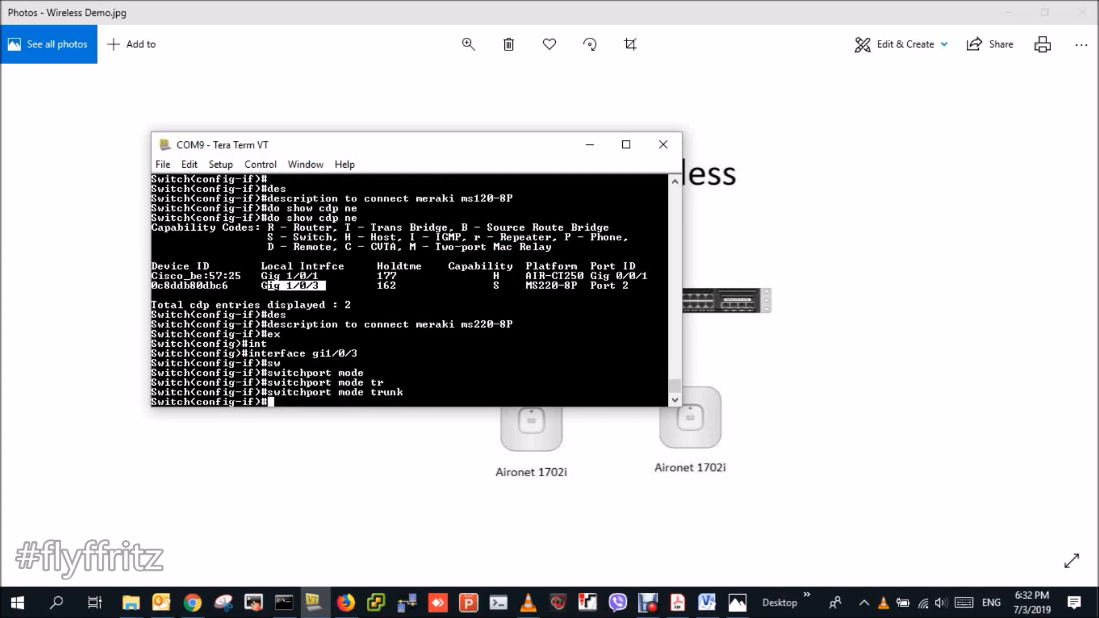
- Set native VLAN 10 on the gi1/0/3 trunk and exit the interface
{"action": "type", "text": "sw"}
{"action": "key", "text": "Tab"}
{"action": "type", "text": "tr"}
{"action": "key", "text": "Tab"}
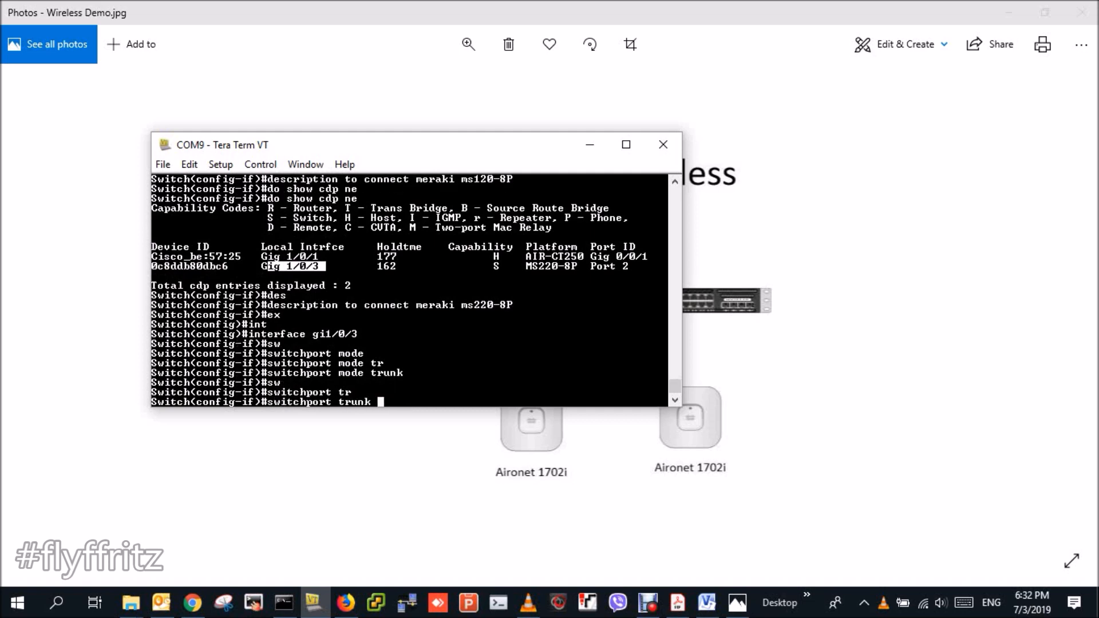
{"action": "type", "text": "na"}
{"action": "key", "text": "Tab"}
{"action": "type", "text": "vl"}
{"action": "key", "text": "Tab"}
{"action": "type", "text": "10"}
{"action": "key", "text": "Return"}
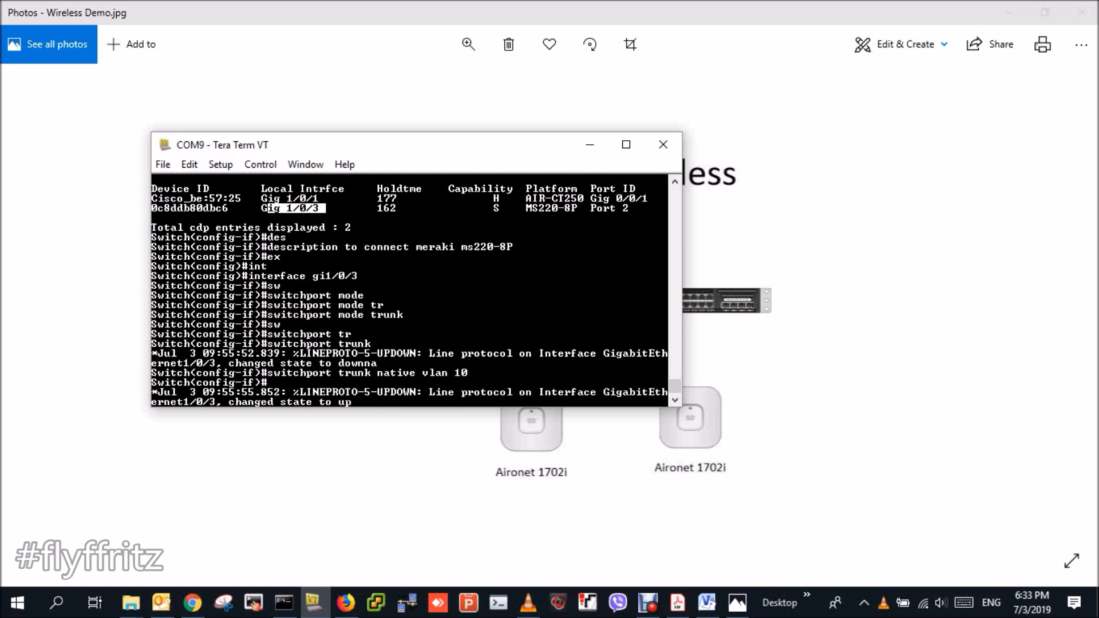
{"action": "key", "text": "Return"}
{"action": "key", "text": "Return"}
{"action": "key", "text": "Return"}
{"action": "type", "text": "ex"}
{"action": "key", "text": "Return"}
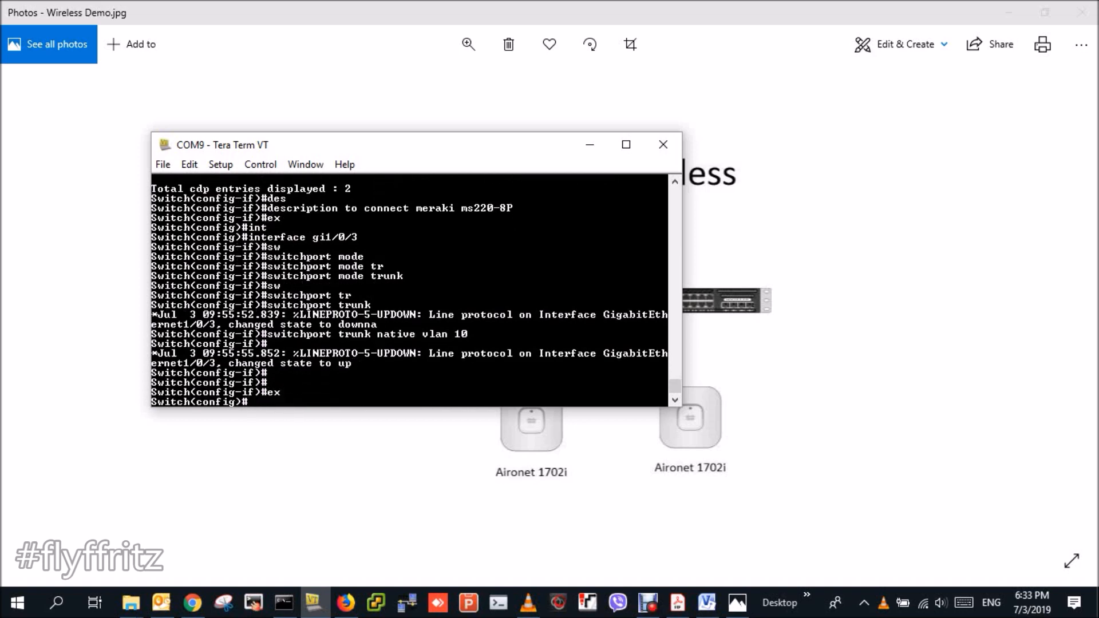
{"action": "type", "text": "int"}
- Enter interface gi1/0/3, add description 'to connect MS220-8P', and exit
{"action": "key", "text": "Tab"}
{"action": "type", "text": "gi10/"}
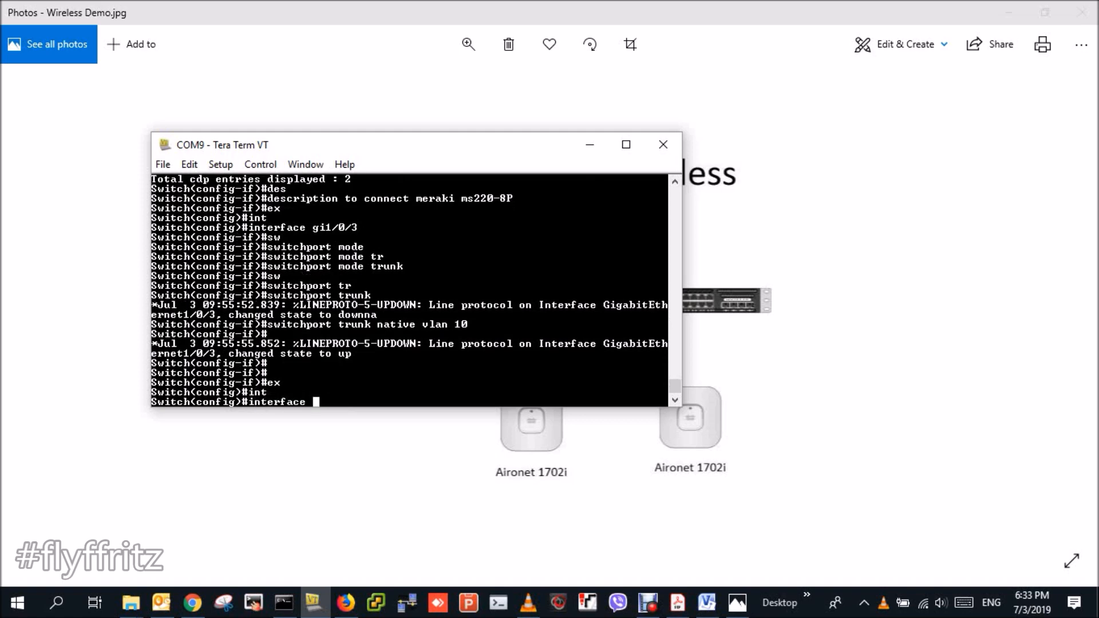
{"action": "key", "text": "BackSpace"}
{"action": "key", "text": "BackSpace"}
{"action": "type", "text": "/0/3"}
{"action": "key", "text": "Return"}
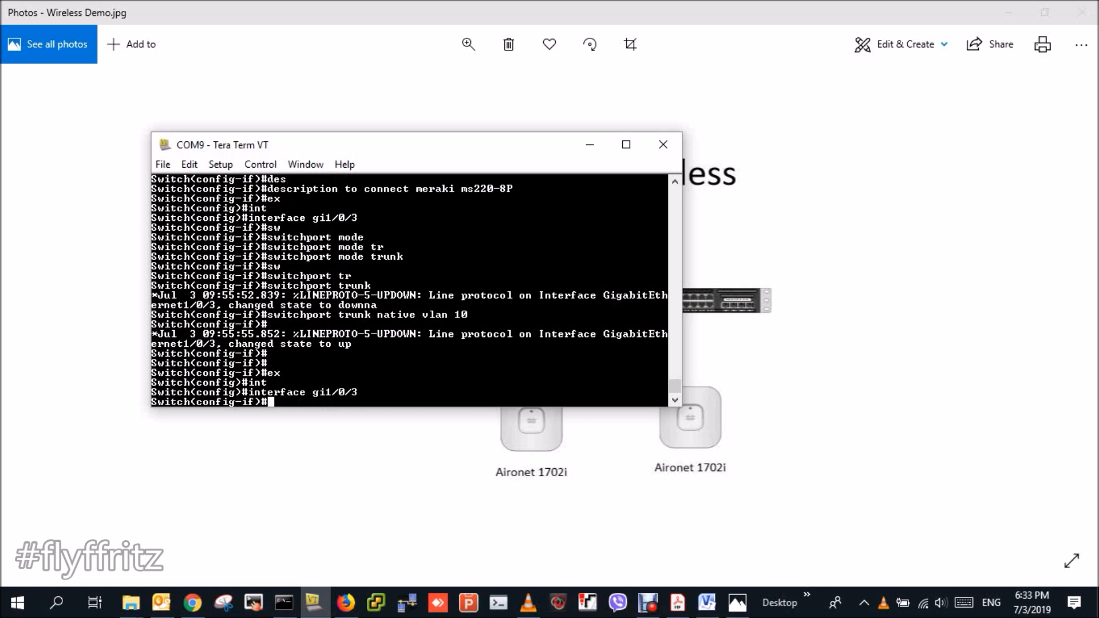
{"action": "type", "text": "des"}
{"action": "key", "text": "Tab"}
{"action": "type", "text": "to connect MS220-8P"}
{"action": "key", "text": "Return"}
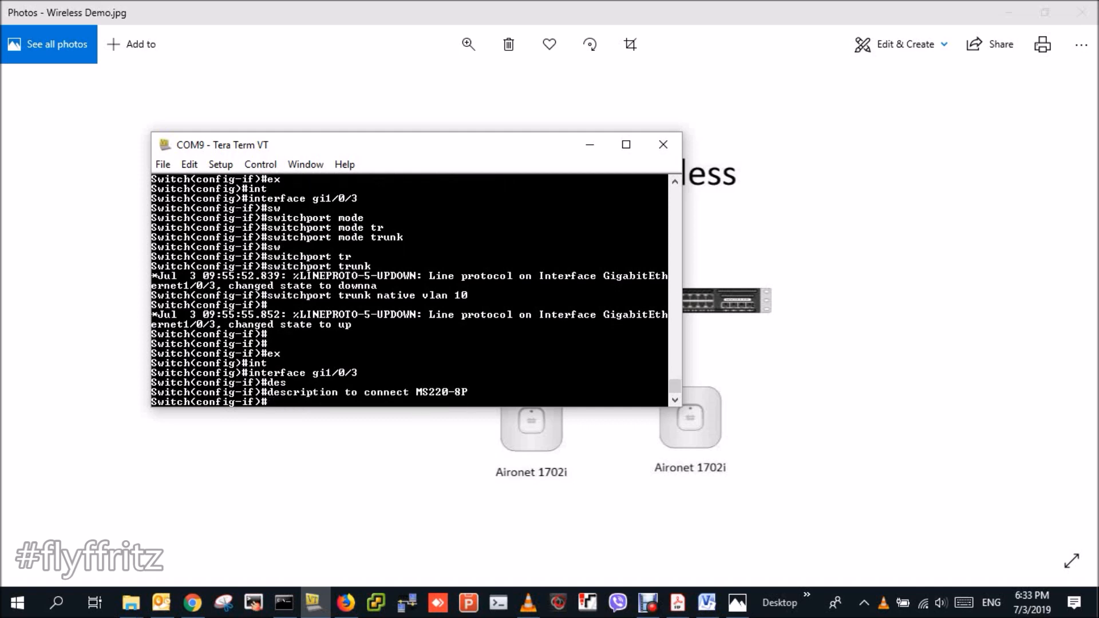
{"action": "type", "text": "ex"}
{"action": "key", "text": "Return"}
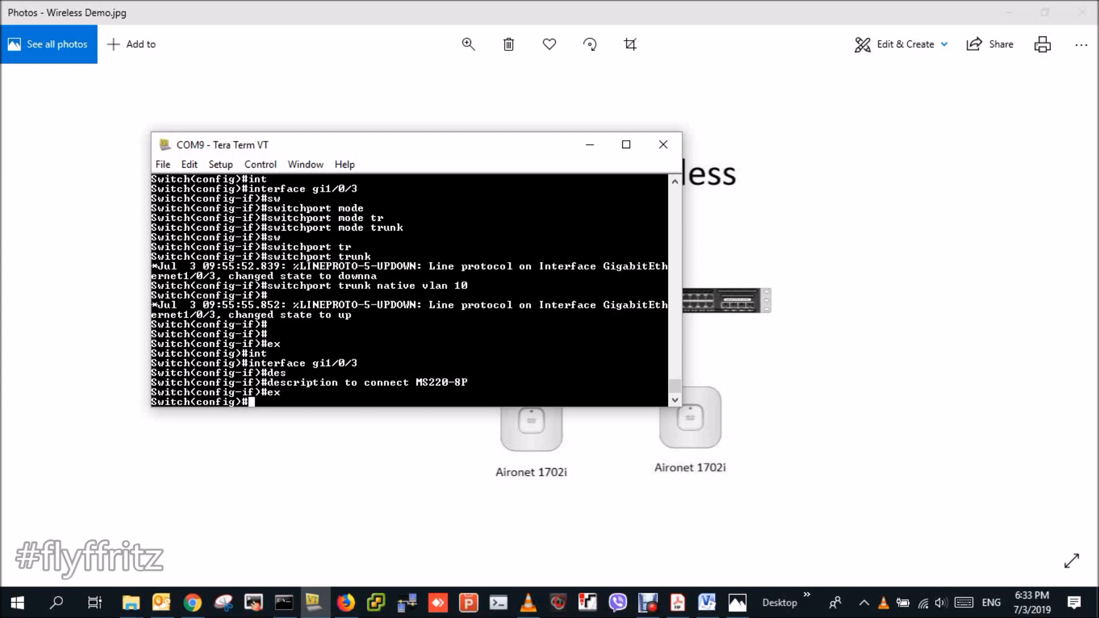
- Create DHCP pool NATIVEVLAN10 with network 192.168.2.0 255.255.255.0
{"action": "type", "text": "ip dhcp pool NATIVEVLAN10"}
{"action": "key", "text": "Return"}
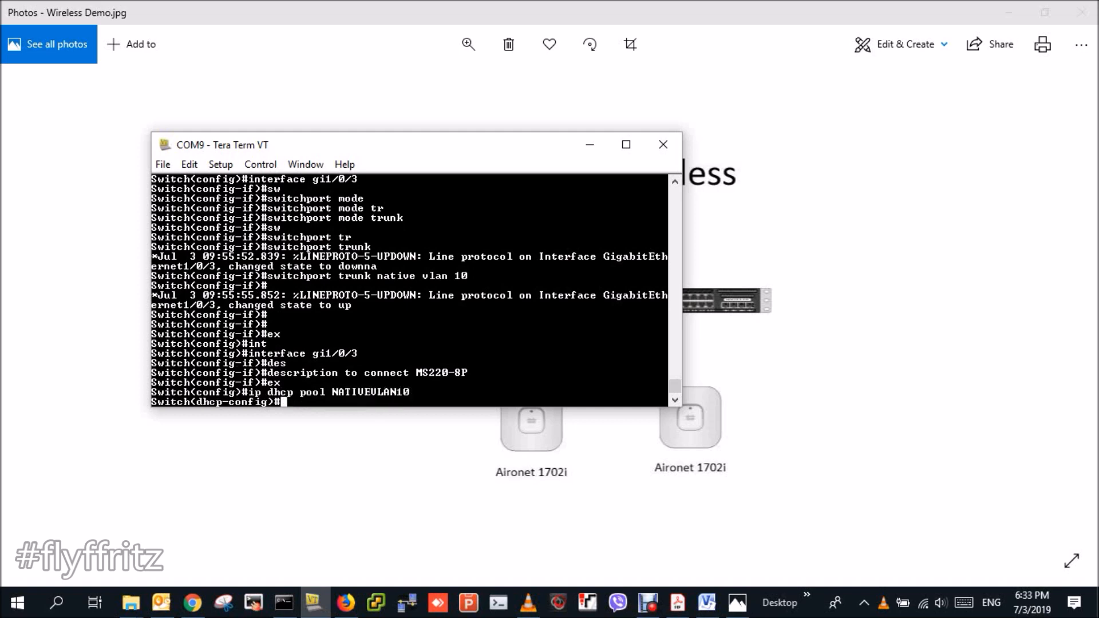
{"action": "type", "text": "net"}
{"action": "key", "text": "Tab"}
{"action": "type", "text": "w"}
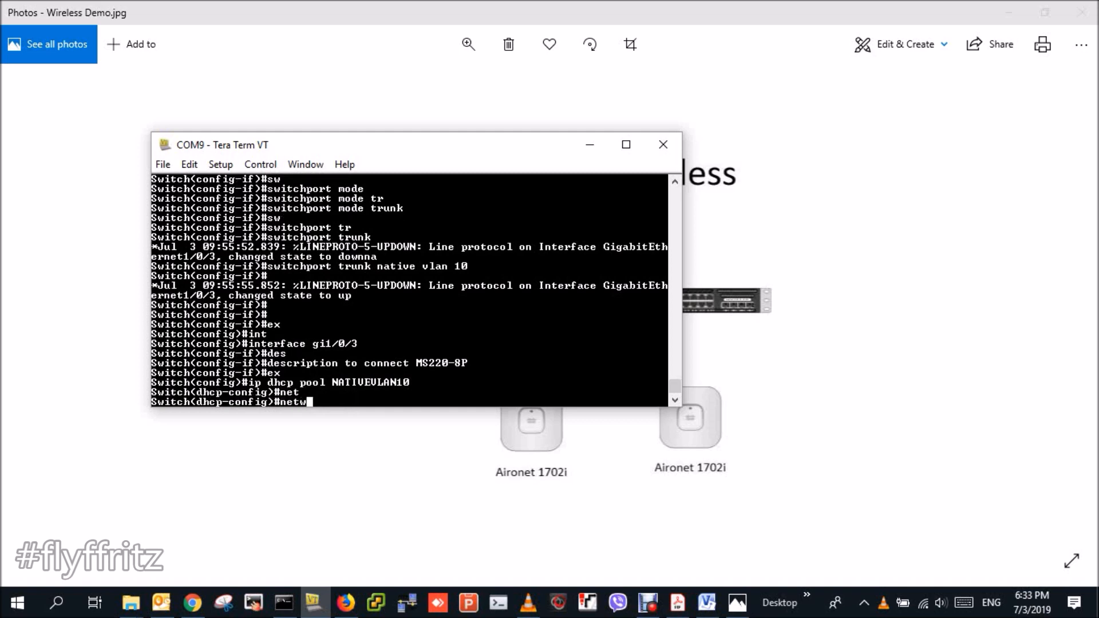
{"action": "key", "text": "Tab"}
{"action": "type", "text": "192.168.2.0 255.255.255.0"}
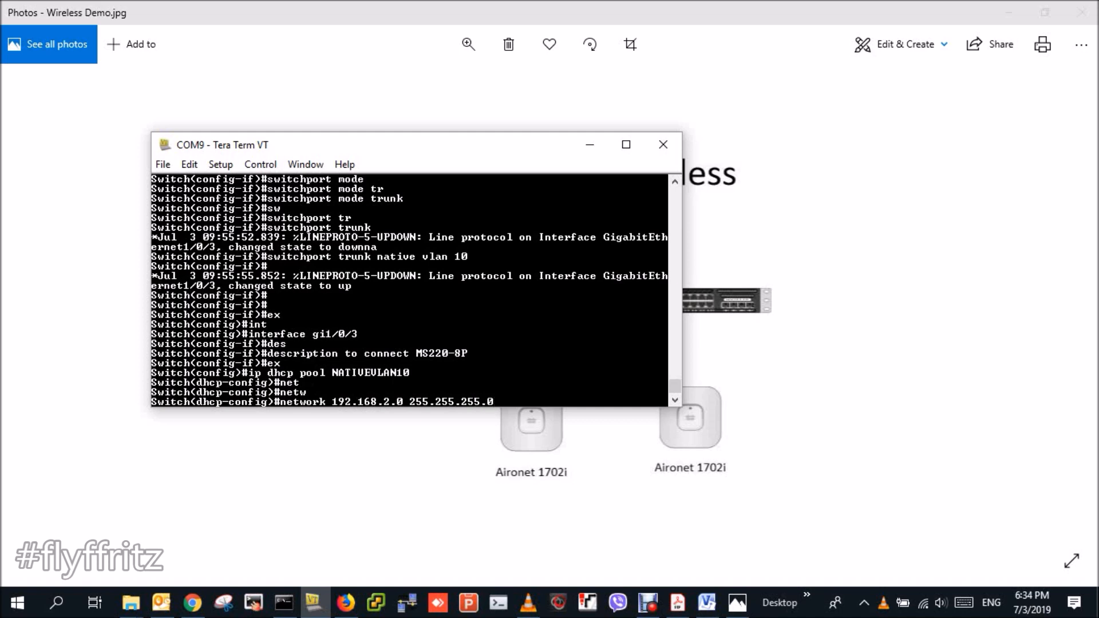
{"action": "key", "text": "Return"}
- Give the pool default router 192.168.2.230 and DNS server 208.67.222.222, then exit it
{"action": "type", "text": "defa"}
{"action": "key", "text": "BackSpace"}
{"action": "type", "text": "fa"}
{"action": "key", "text": "Tab"}
{"action": "key", "text": "BackSpace"}
{"action": "key", "text": "Tab"}
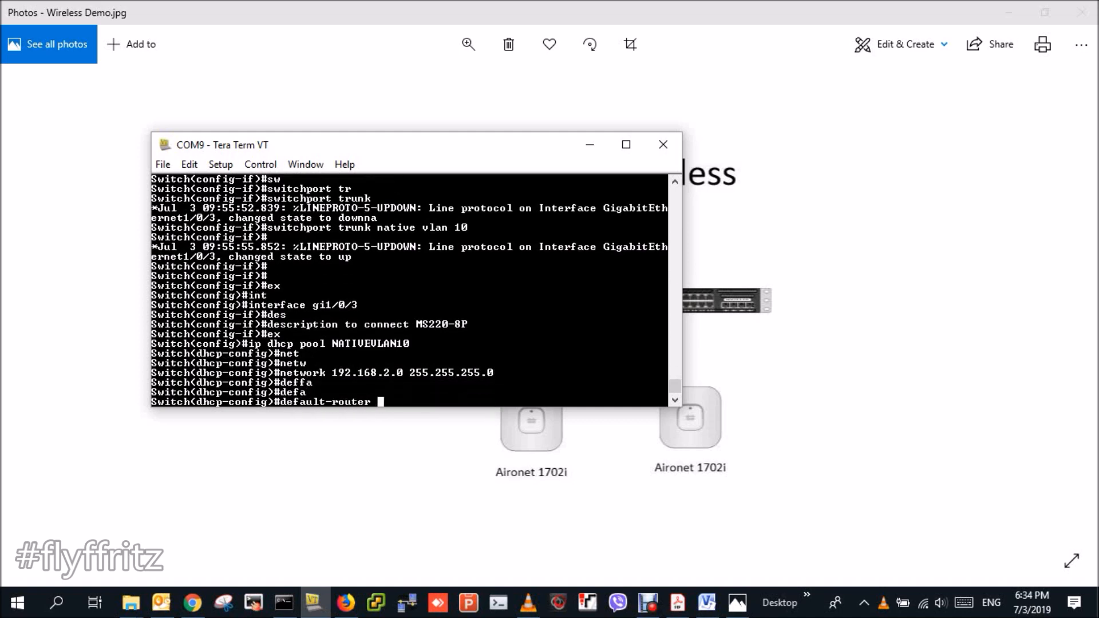
{"action": "type", "text": "192.168.2.230"}
{"action": "key", "text": "Return"}
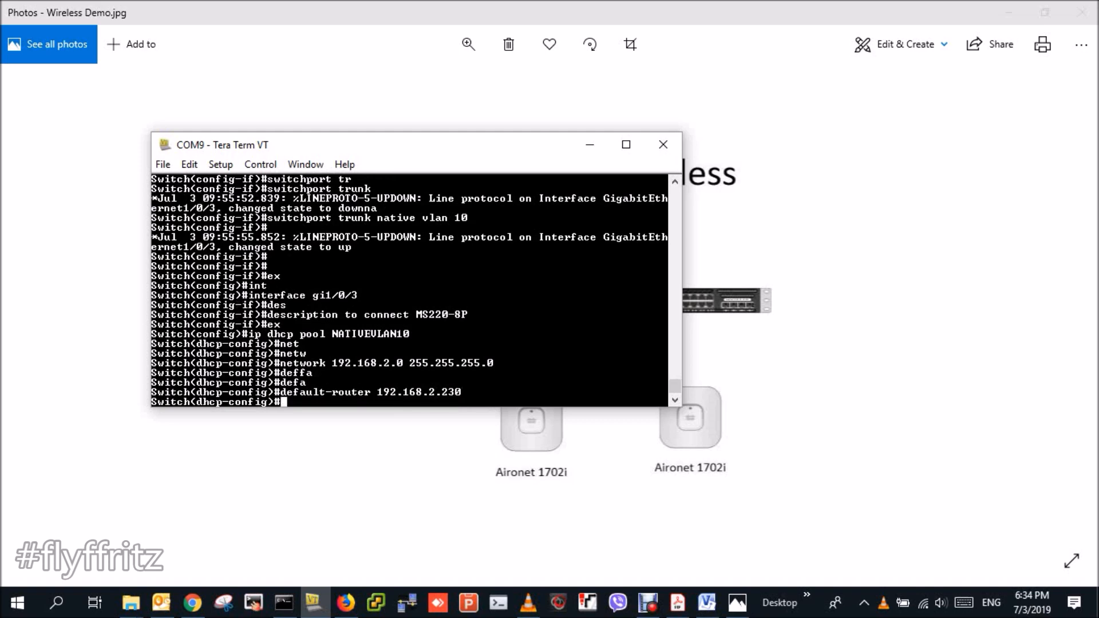
{"action": "type", "text": "dns"}
{"action": "key", "text": "Tab"}
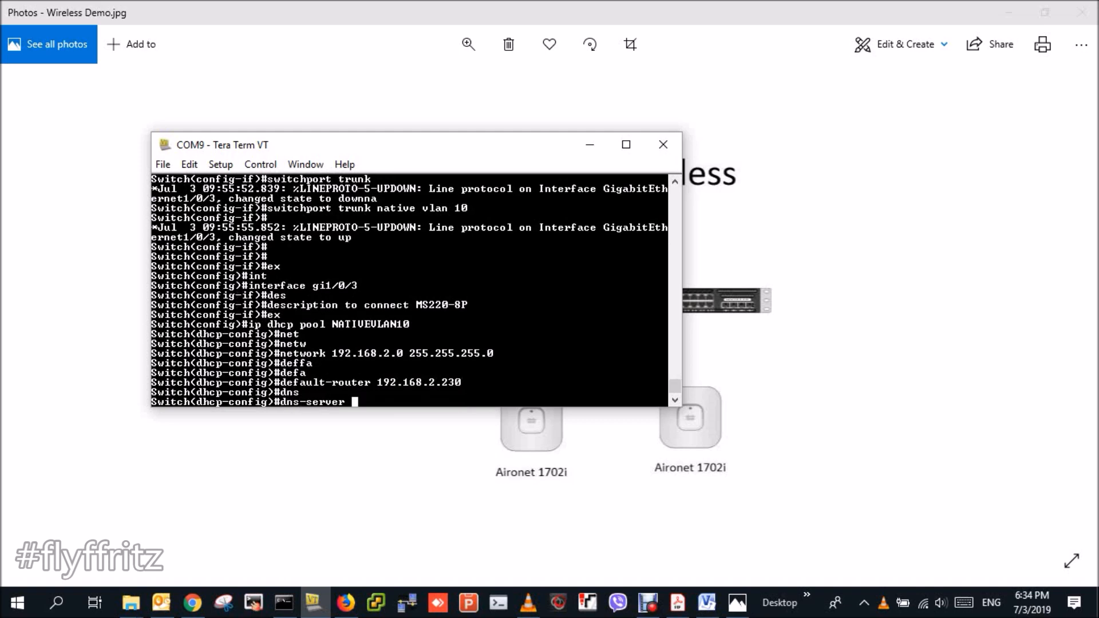
{"action": "type", "text": "208.67.222.222"}
{"action": "key", "text": "Return"}
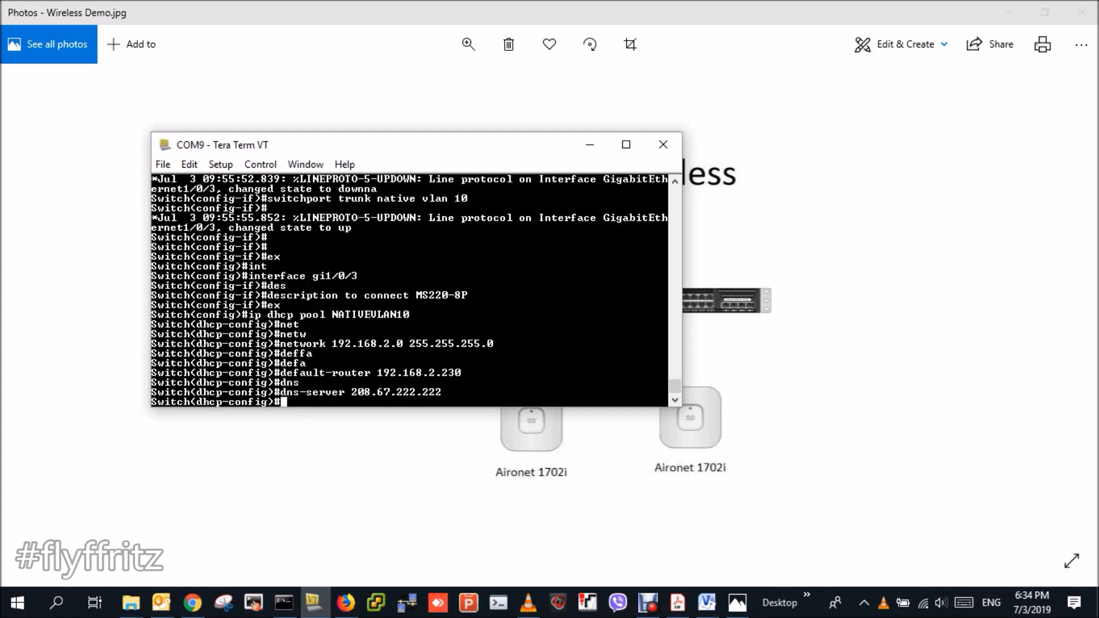
{"action": "type", "text": "ex"}
{"action": "key", "text": "Return"}
{"action": "type", "text": "ip dhcp"}
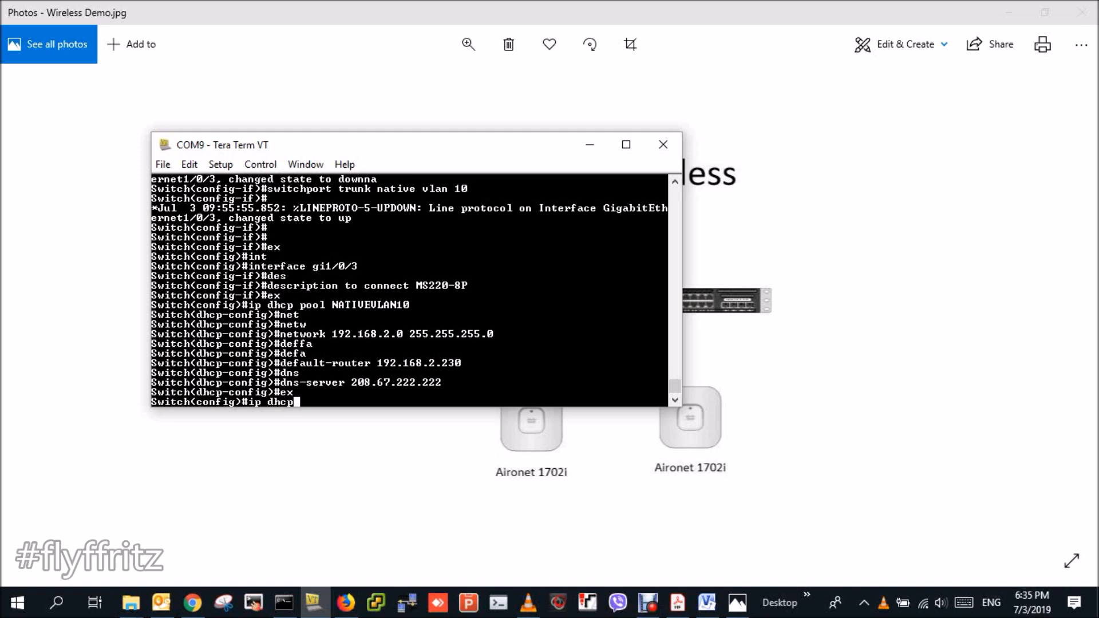
- Run ip dhcp excluded-address 192.168.2.200 192.168.2.254
{"action": "type", "text": "ex"}
{"action": "key", "text": "Tab"}
{"action": "type", "text": "192.168"}
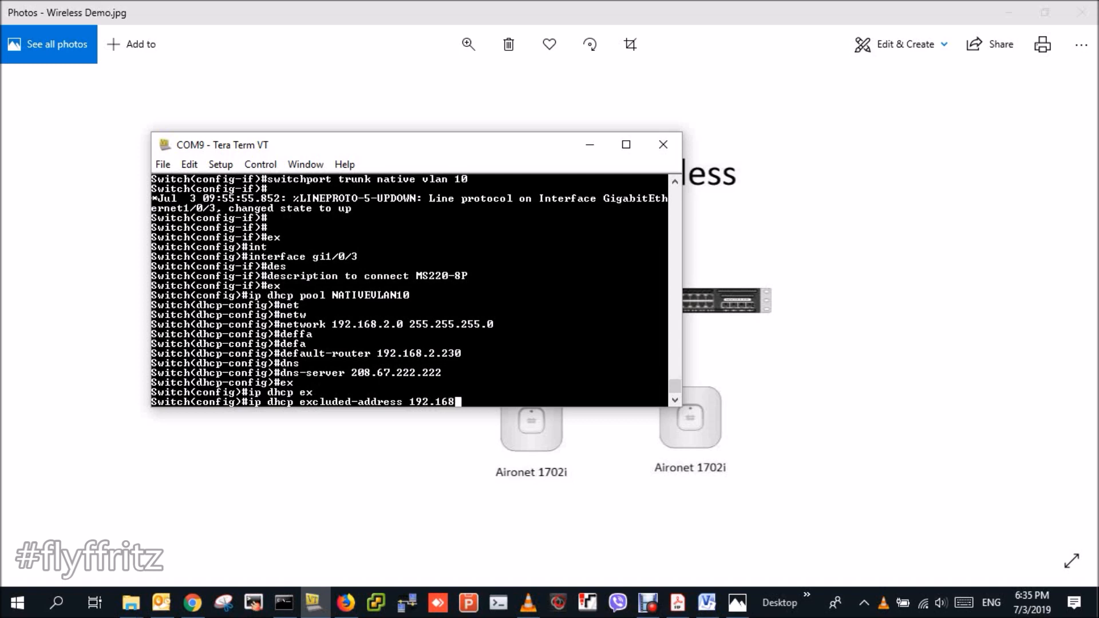
{"action": "type", "text": ".2.200 192.168.2."}
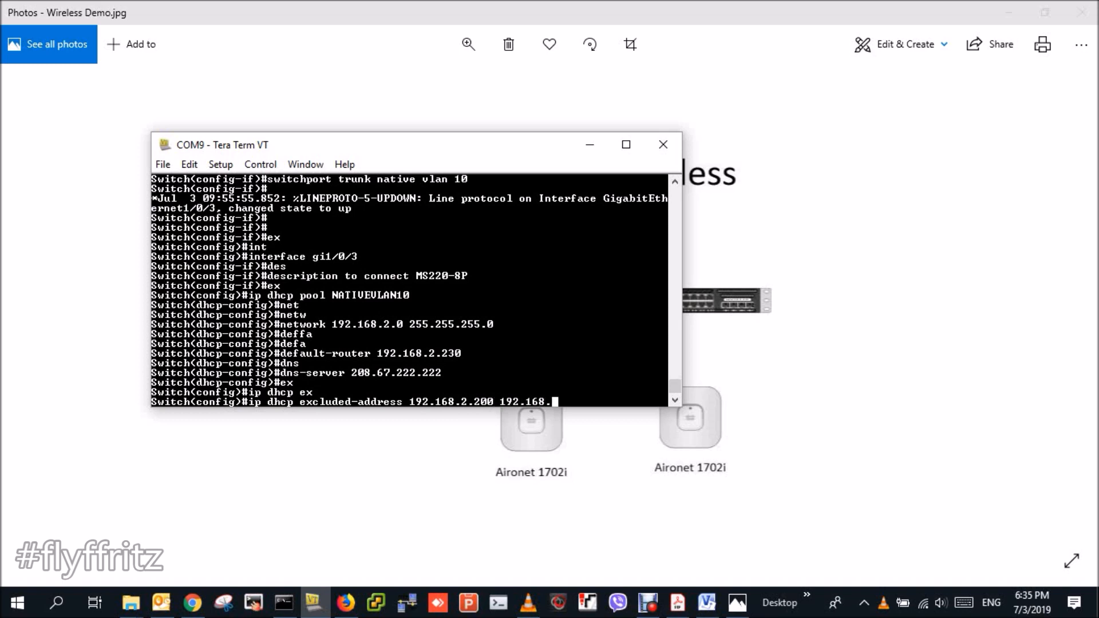
{"action": "type", "text": "254"}
{"action": "key", "text": "Return"}
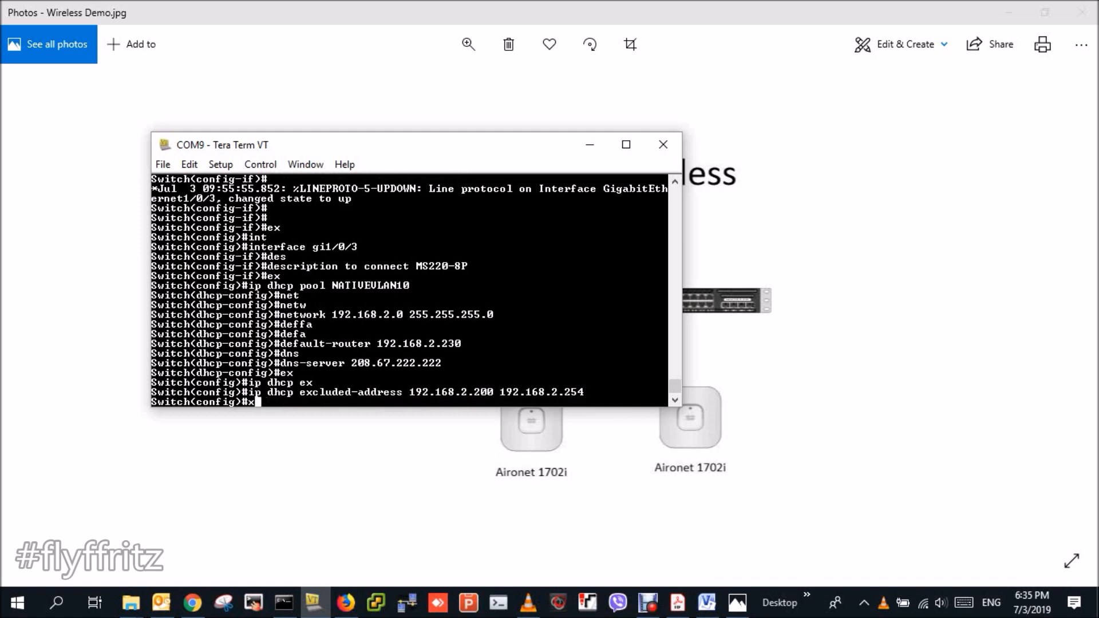
- Move the Tera Term window up and left to uncover the Catalyst 3650 diagram
{"action": "type", "text": "do w"}
{"action": "key", "text": "BackSpace"}
{"action": "key", "text": "BackSpace"}
{"action": "key", "text": "BackSpace"}
{"action": "key", "text": "BackSpace"}
{"action": "left_click_drag", "start_coordinate": [393, 151], "coordinate": [314, 135]}
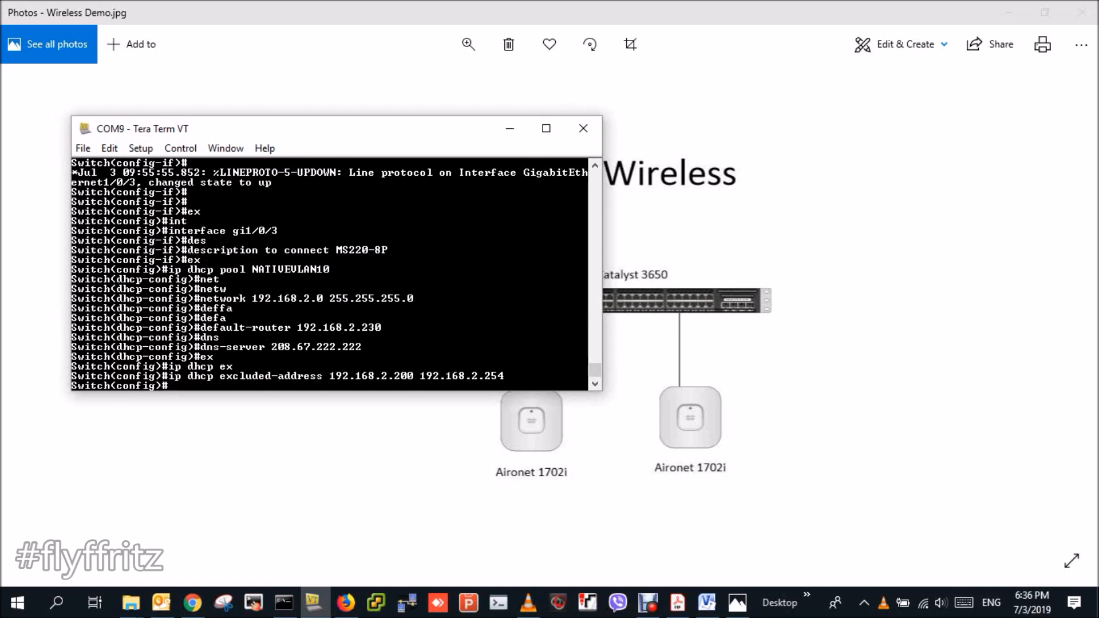
- Enter interface gi1/0/45 and set it to switchport mode access
{"action": "type", "text": "int"}
{"action": "key", "text": "Tab"}
{"action": "type", "text": "gi"}
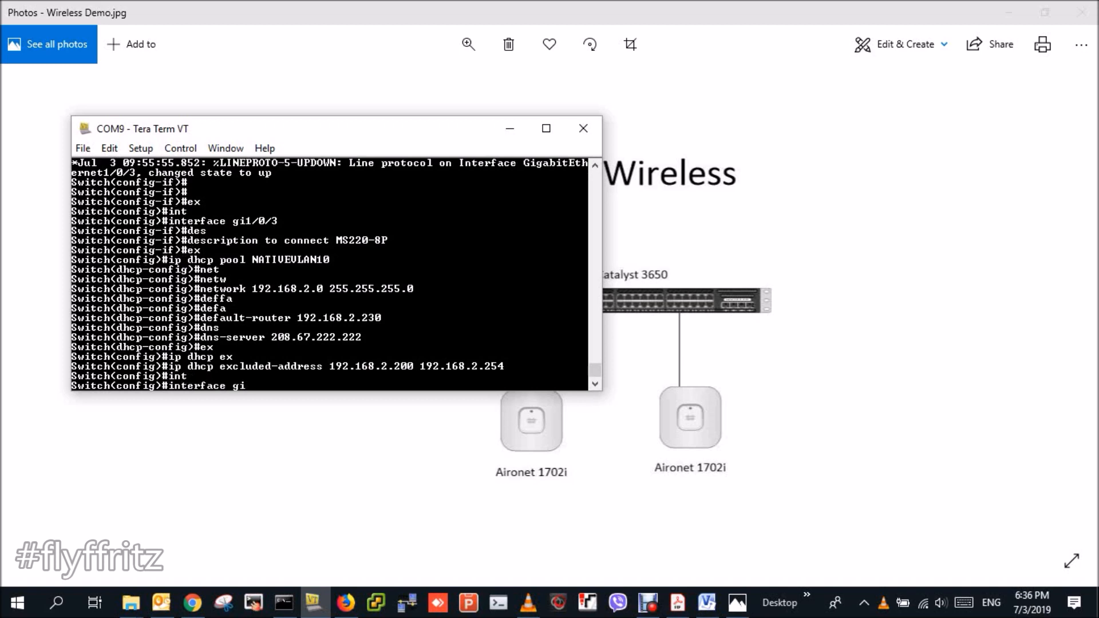
{"action": "type", "text": "1/0/48"}
{"action": "key", "text": "BackSpace"}
{"action": "type", "text": "5"}
{"action": "key", "text": "Return"}
{"action": "type", "text": "sw"}
{"action": "key", "text": "Tab"}
{"action": "type", "text": "mode"}
{"action": "key", "text": "Tab"}
{"action": "type", "text": "acc"}
{"action": "key", "text": "Tab"}
{"action": "key", "text": "Return"}
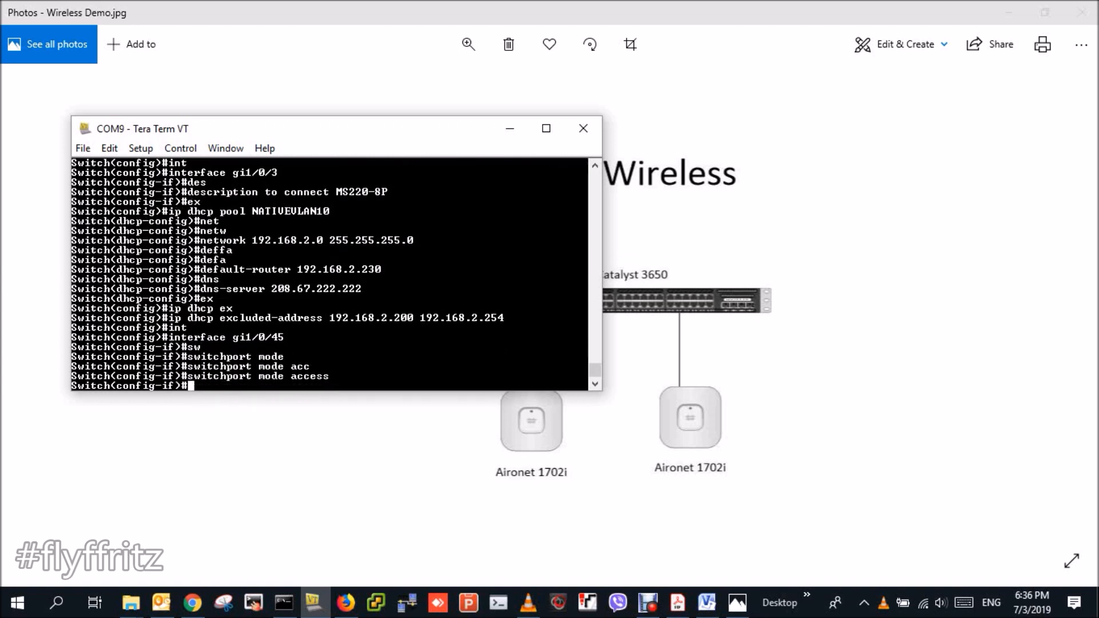
- Assign port gi1/0/45 to access VLAN 10
{"action": "type", "text": "sw"}
{"action": "key", "text": "Tab"}
{"action": "type", "text": "acc"}
{"action": "key", "text": "Tab"}
{"action": "type", "text": "vlan"}
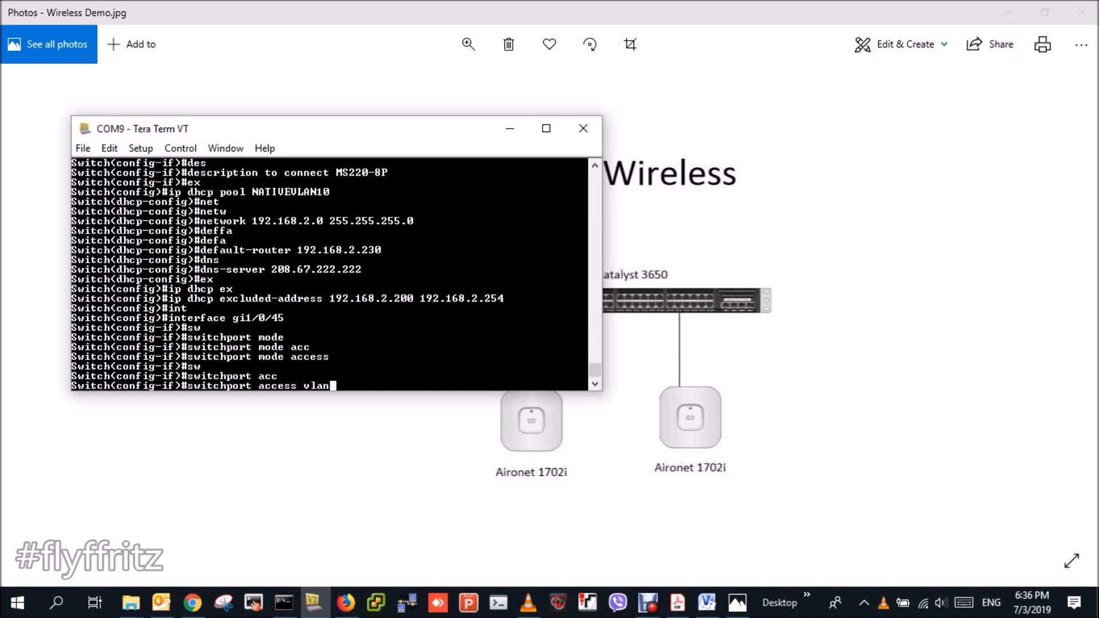
{"action": "type", "text": " 10"}
{"action": "key", "text": "Return"}
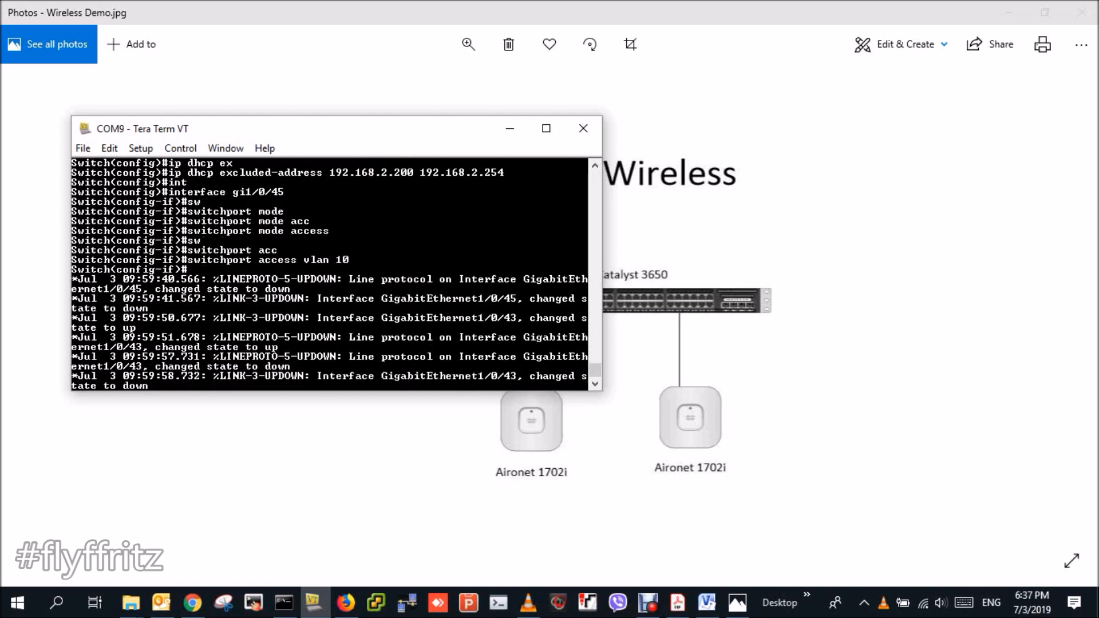
- End configuration mode and save the switch configuration with wr
{"action": "left_click_drag", "start_coordinate": [149, 386], "coordinate": [162, 357]}
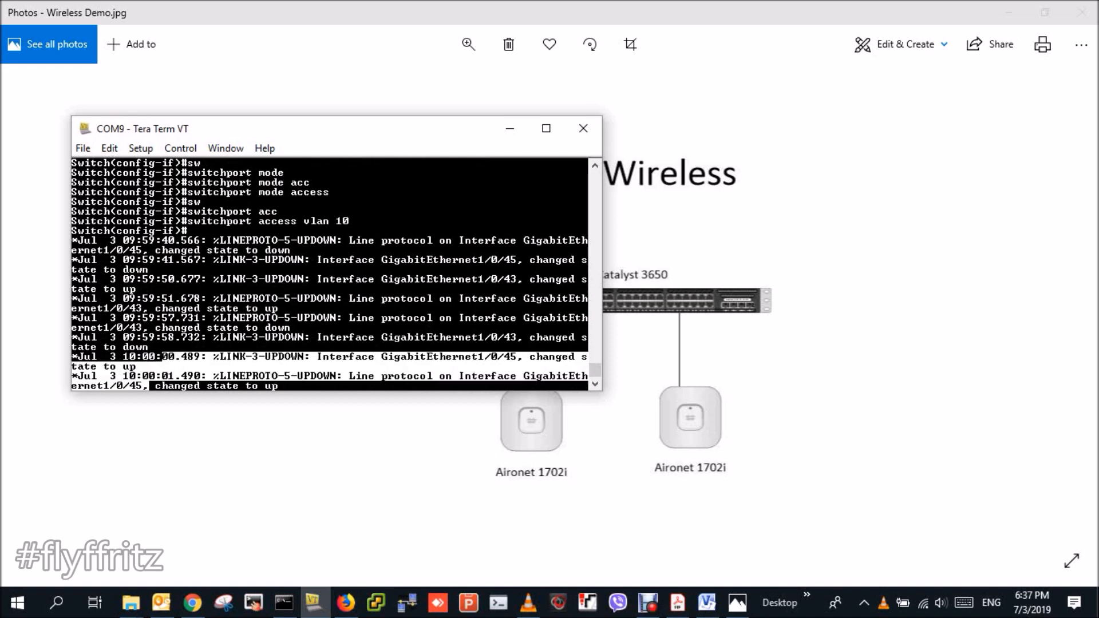
{"action": "key", "text": "Return"}
{"action": "key", "text": "Return"}
{"action": "key", "text": "Return"}
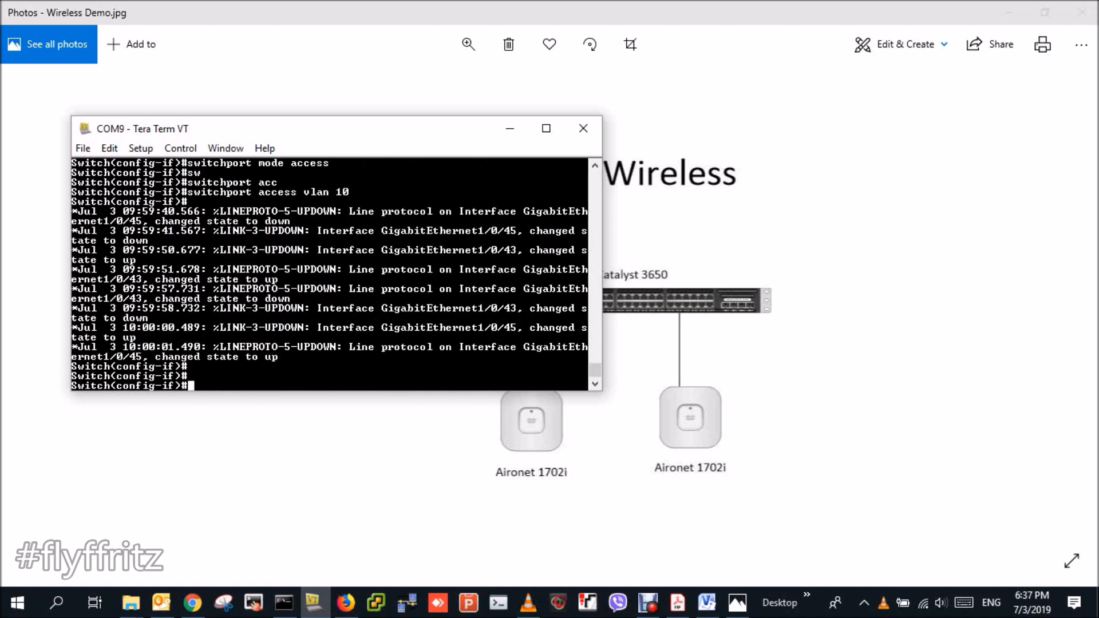
{"action": "key", "text": "Return"}
{"action": "key", "text": "Return"}
{"action": "type", "text": "end"}
{"action": "key", "text": "Return"}
{"action": "type", "text": "wr"}
{"action": "key", "text": "Return"}
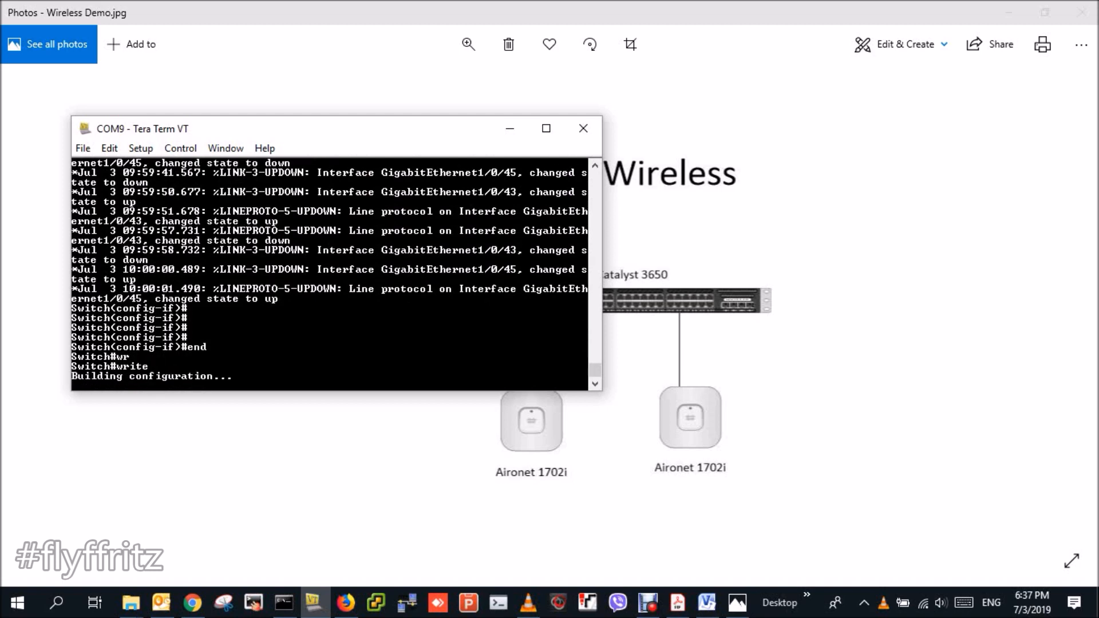
{"action": "key", "text": "Return"}
{"action": "key", "text": "Return"}
{"action": "key", "text": "Return"}
{"action": "key", "text": "Return"}
{"action": "key", "text": "Return"}
{"action": "key", "text": "Return"}
{"action": "key", "text": "Return"}
{"action": "key", "text": "Return"}
{"action": "key", "text": "Return"}
{"action": "key", "text": "Return"}
{"action": "key", "text": "Return"}
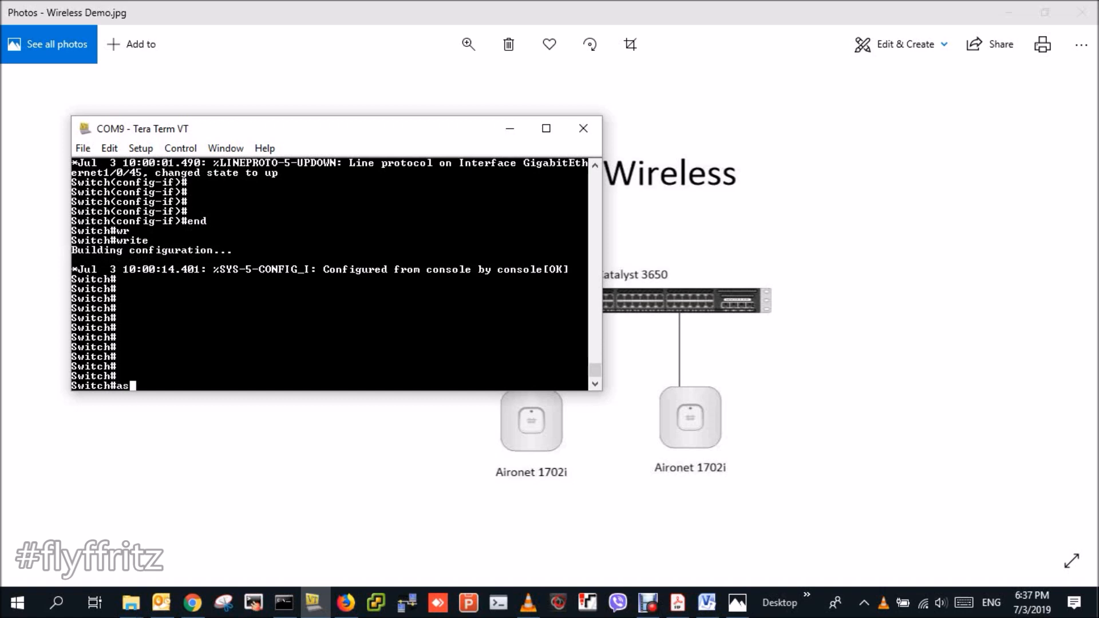
- Set hostname CAT3650-CORESW, save again, and move the terminal aside
{"action": "type", "text": "conf t"}
{"action": "key", "text": "Return"}
{"action": "type", "text": "host"}
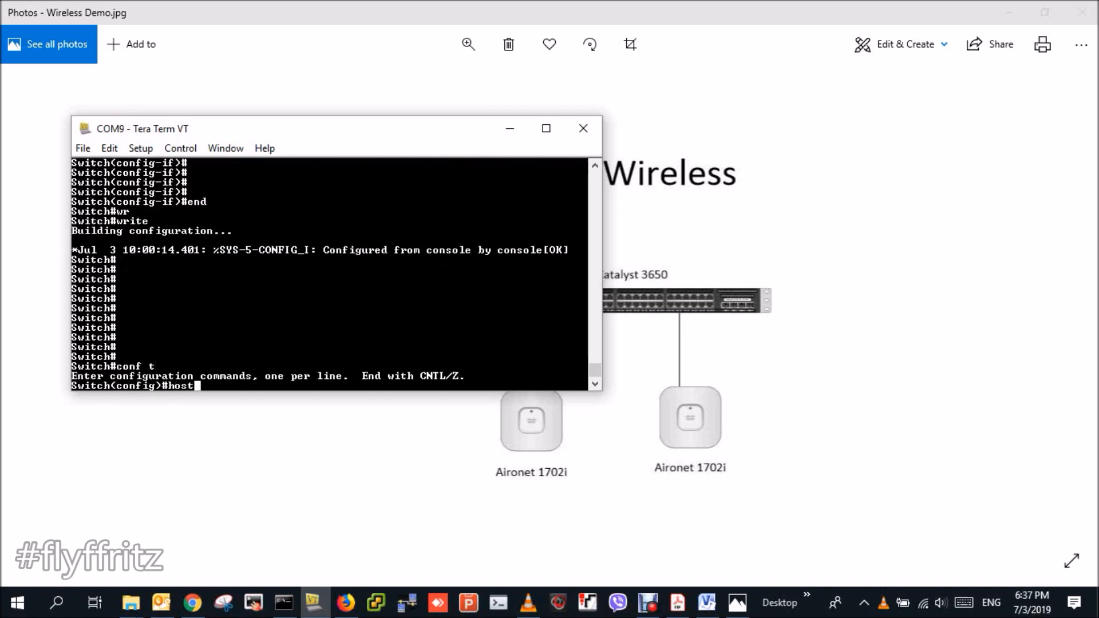
{"action": "key", "text": "Tab"}
{"action": "type", "text": "CAT3650"}
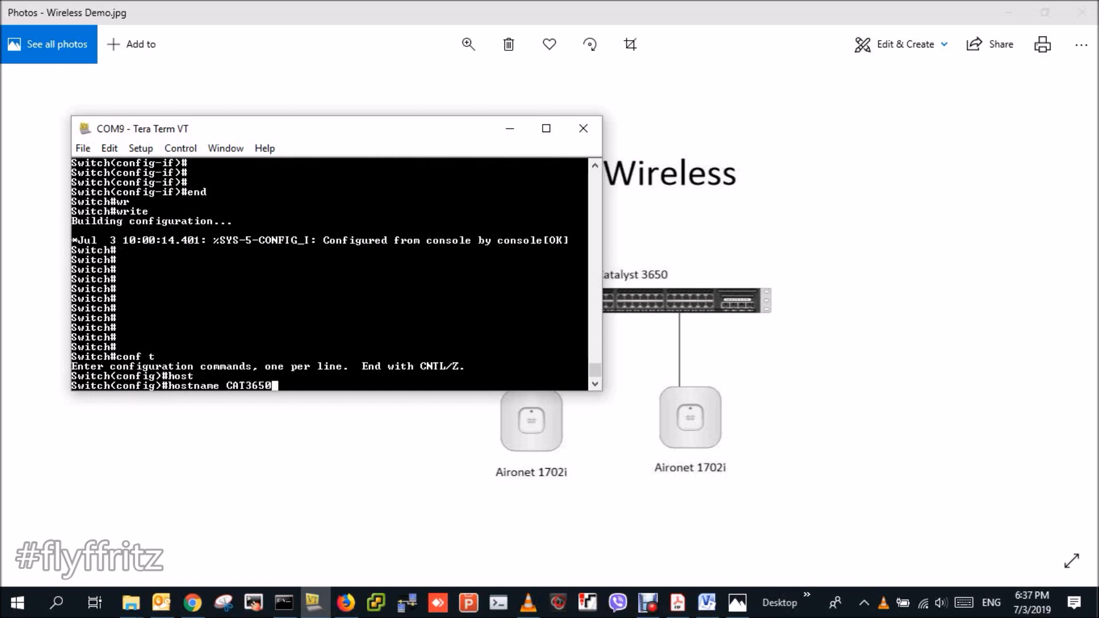
{"action": "type", "text": "-CORESW"}
{"action": "key", "text": "Return"}
{"action": "type", "text": "end"}
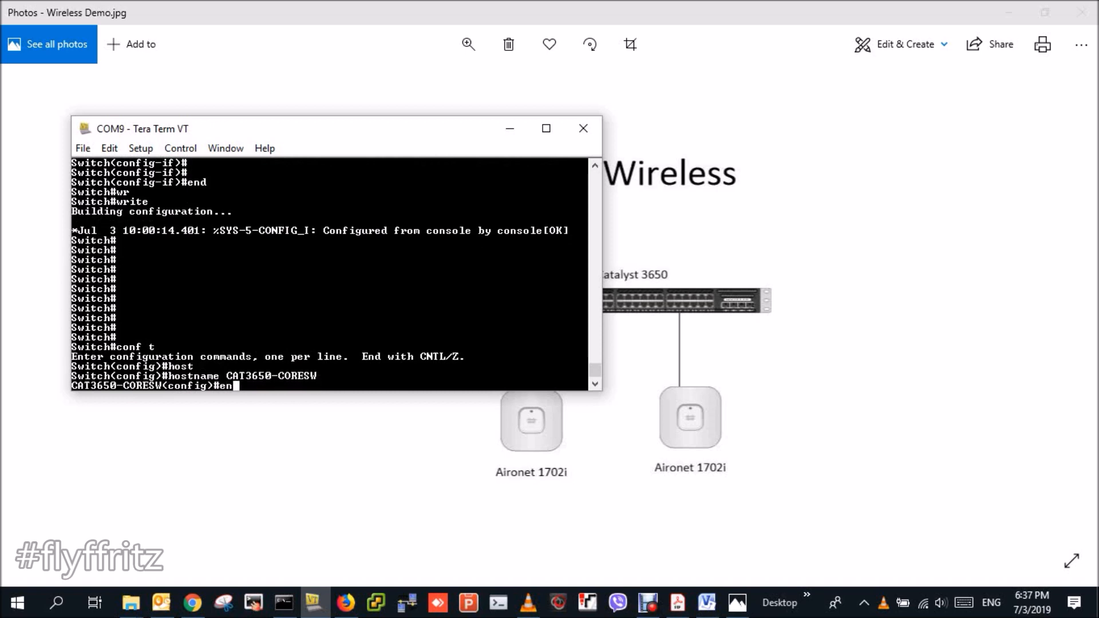
{"action": "key", "text": "Return"}
{"action": "type", "text": "wr"}
{"action": "key", "text": "Return"}
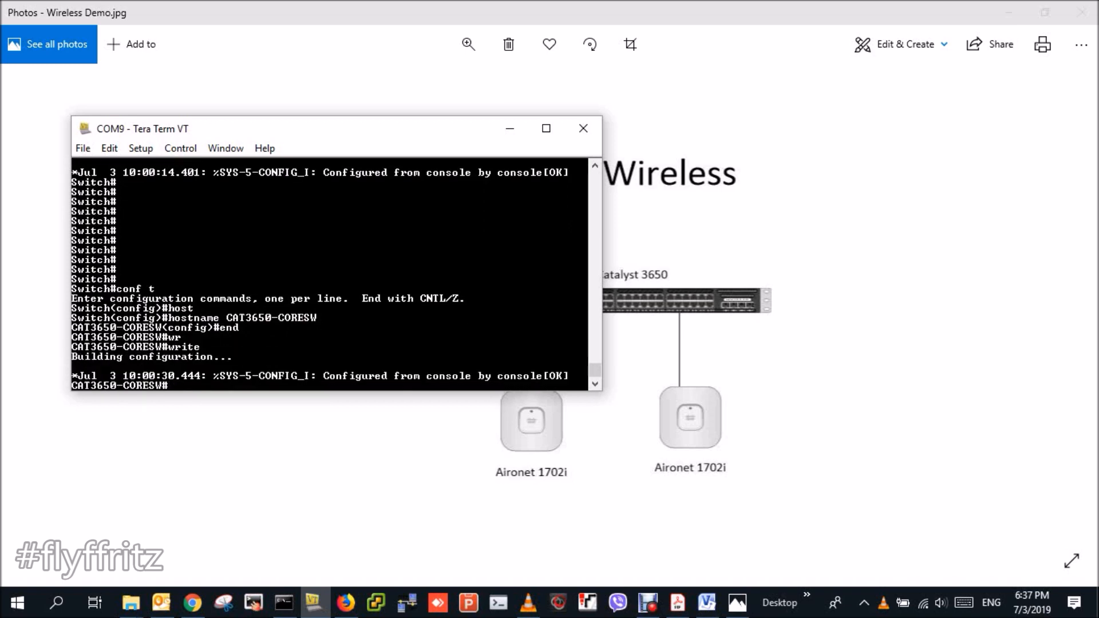
{"action": "key", "text": "Return"}
{"action": "key", "text": "Return"}
{"action": "key", "text": "Return"}
{"action": "key", "text": "Return"}
{"action": "key", "text": "Return"}
{"action": "key", "text": "Return"}
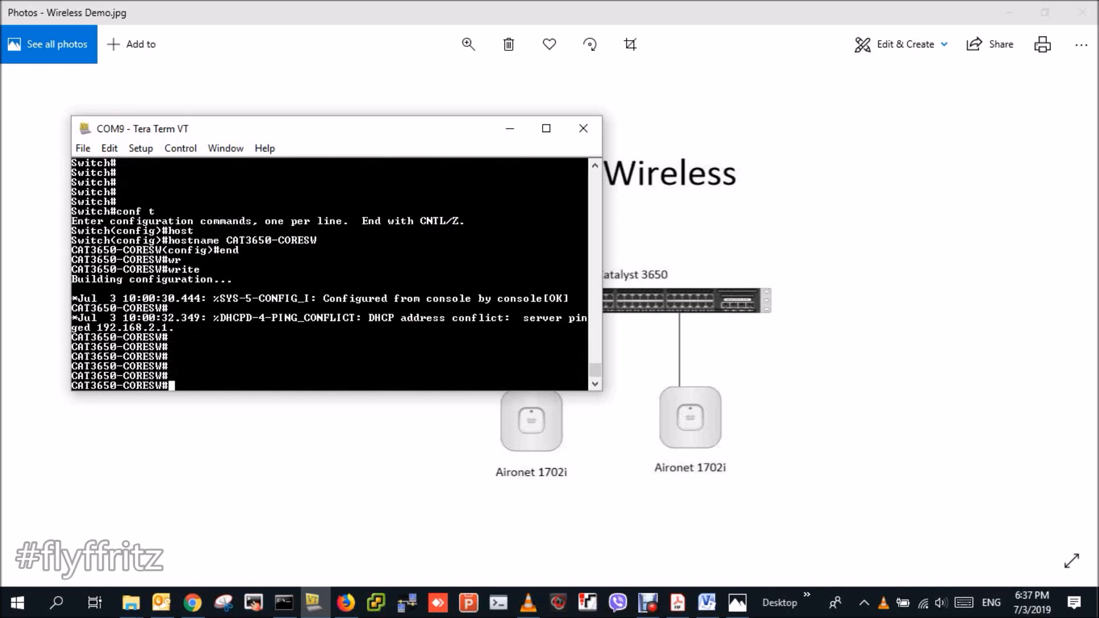
{"action": "left_click_drag", "start_coordinate": [396, 124], "coordinate": [869, 68]}
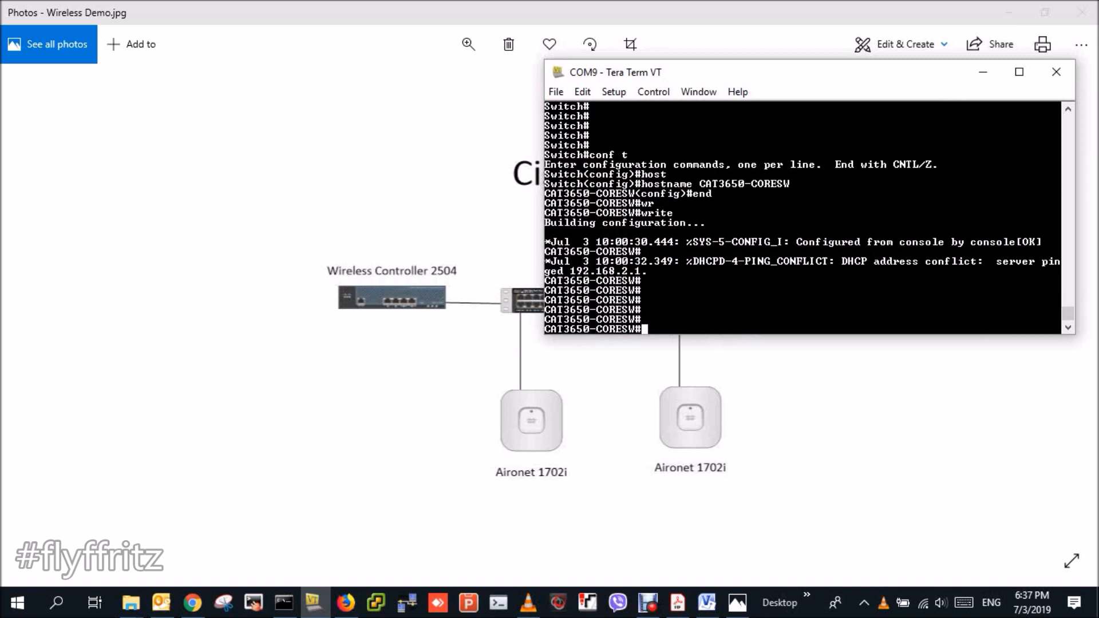
- Log in to the wireless controller console with the admin user and its password
{"action": "triple_click", "coordinate": [767, 319]}
{"action": "double_click", "coordinate": [767, 319]}
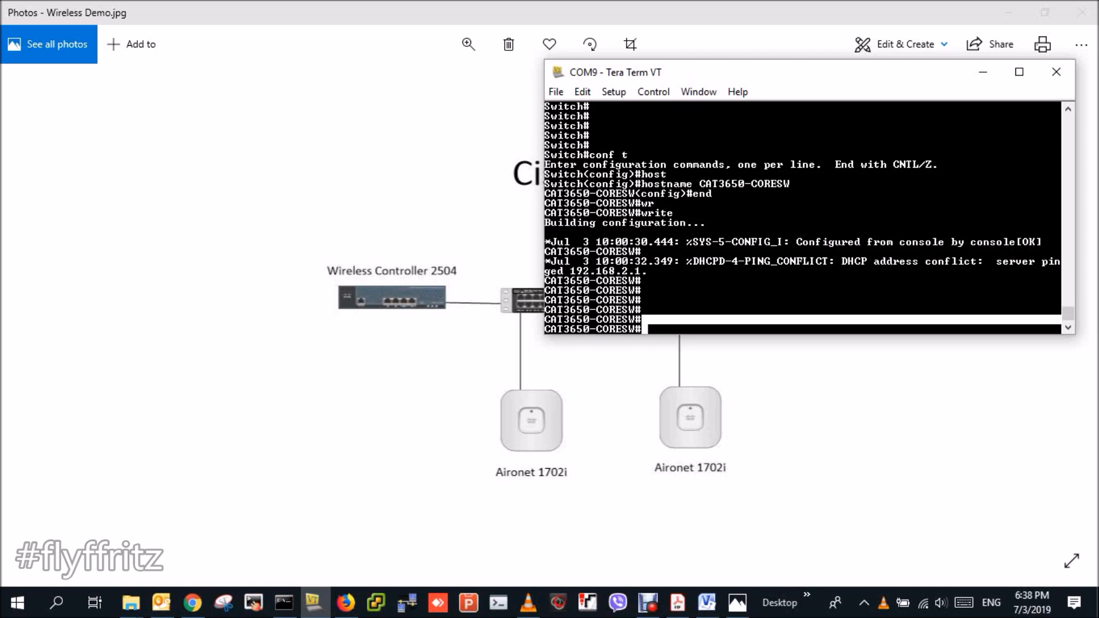
{"action": "key", "text": "Return"}
{"action": "key", "text": "Return"}
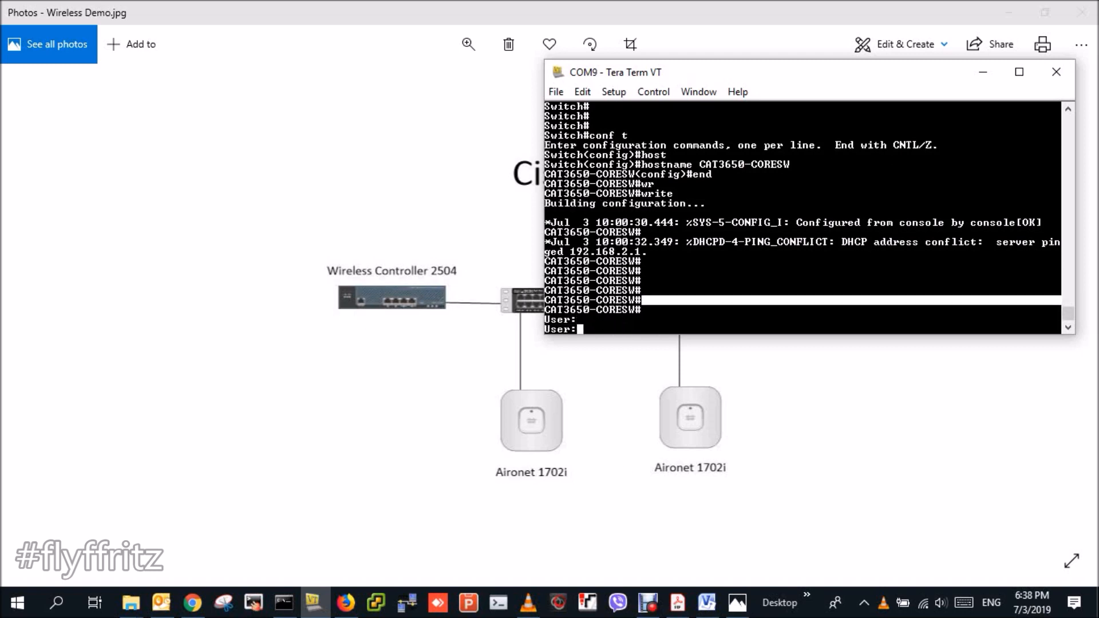
{"action": "key", "text": "Return"}
{"action": "key", "text": "Return"}
{"action": "type", "text": "admin"}
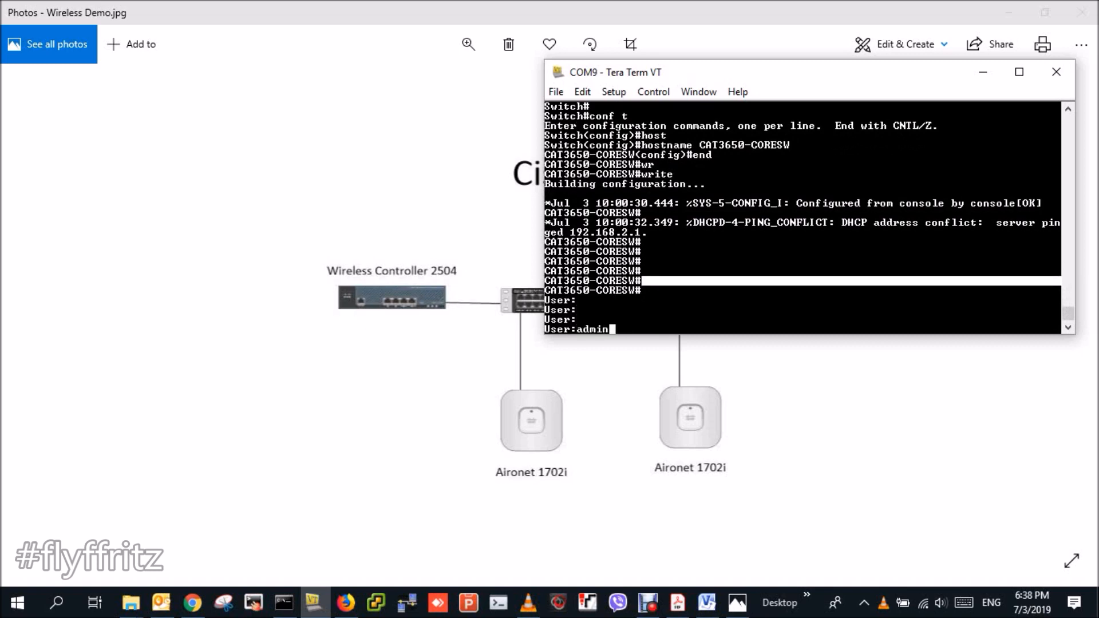
{"action": "key", "text": "Return"}
{"action": "type", "text": "********"}
{"action": "key", "text": "Return"}
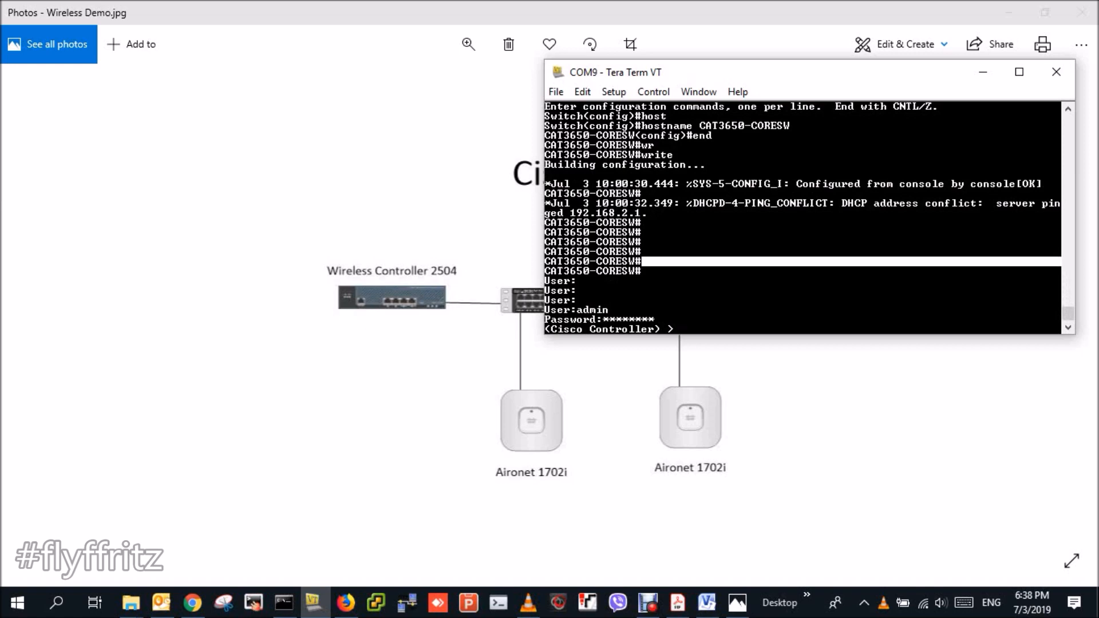
- Run show cdp neighbors and show interface summary on the controller
{"action": "left_click_drag", "start_coordinate": [801, 75], "coordinate": [817, 87]}
{"action": "type", "text": "s"}
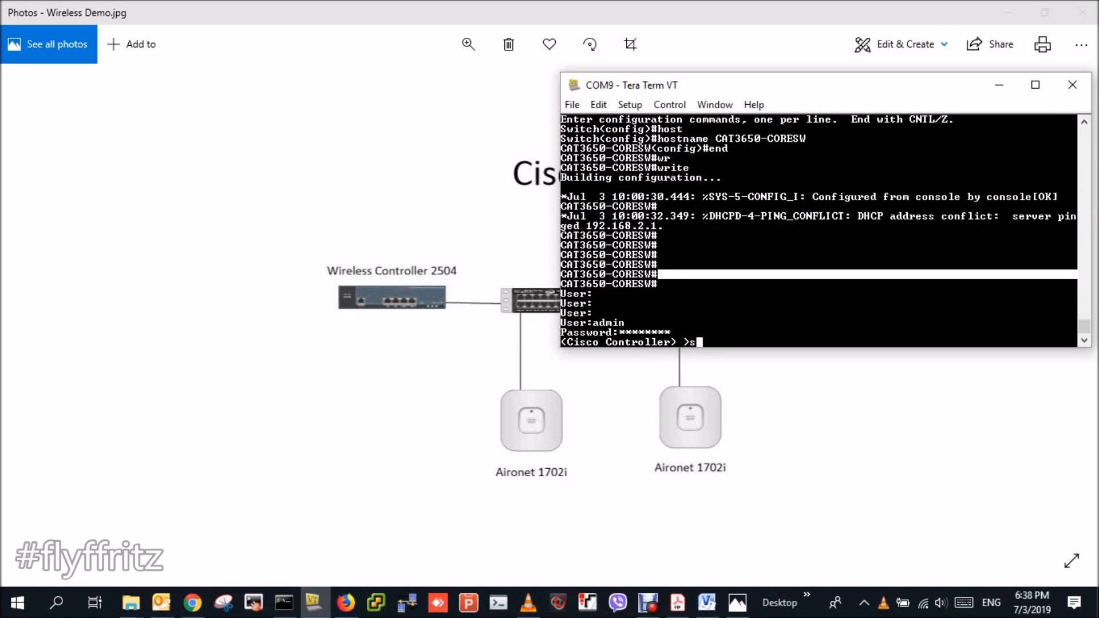
{"action": "type", "text": "how cdp neighbors"}
{"action": "key", "text": "Return"}
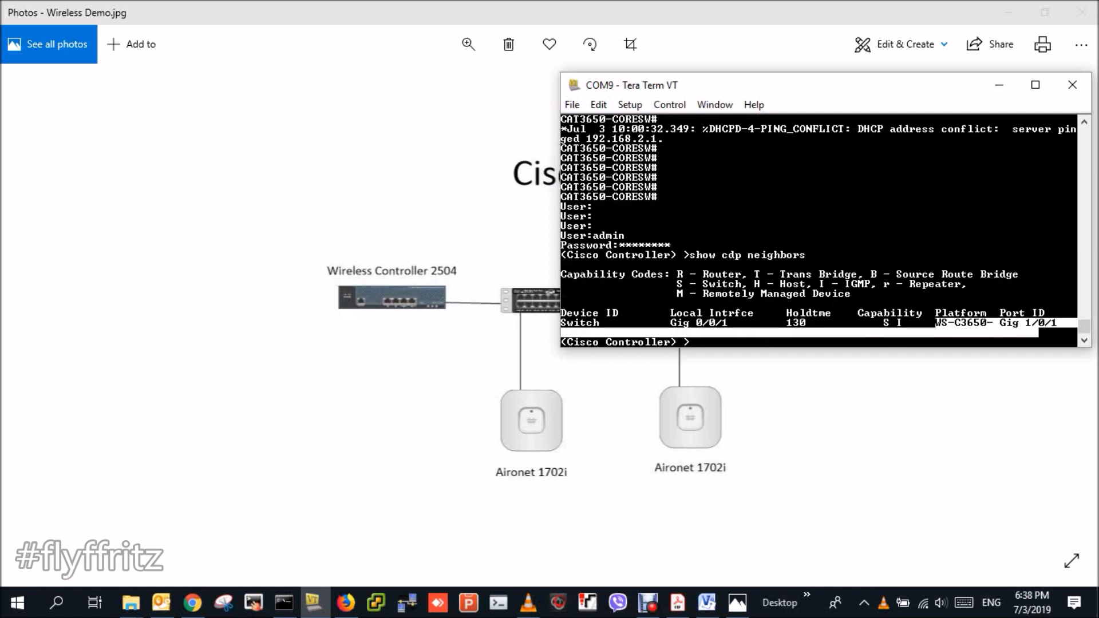
{"action": "type", "text": "show ip?"}
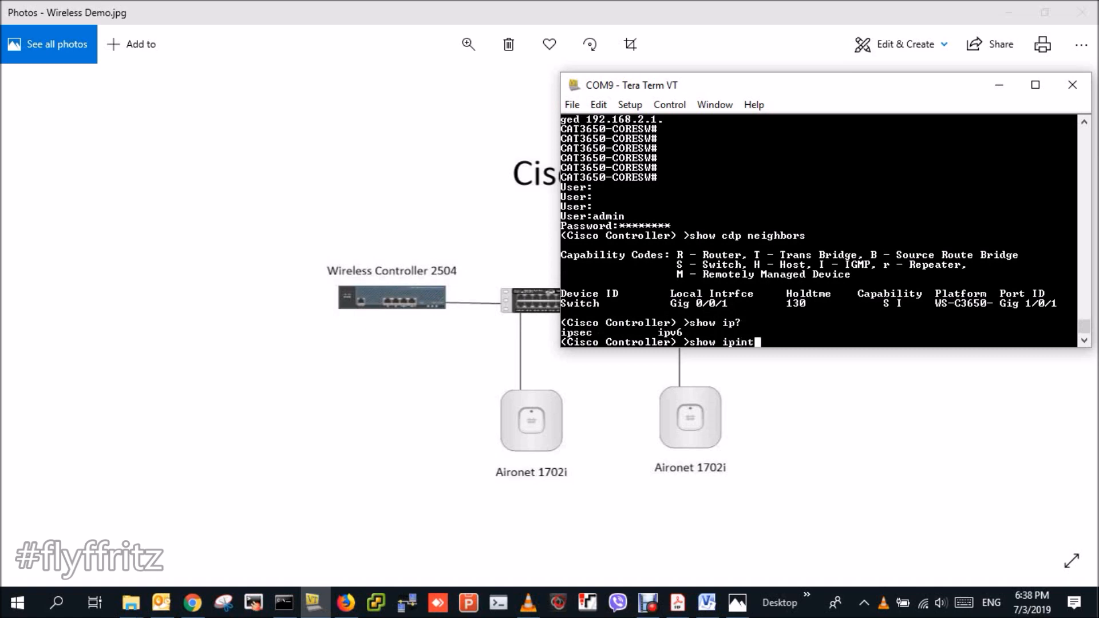
{"action": "key", "text": "BackSpace"}
{"action": "key", "text": "BackSpace"}
{"action": "type", "text": "interface ?summary"}
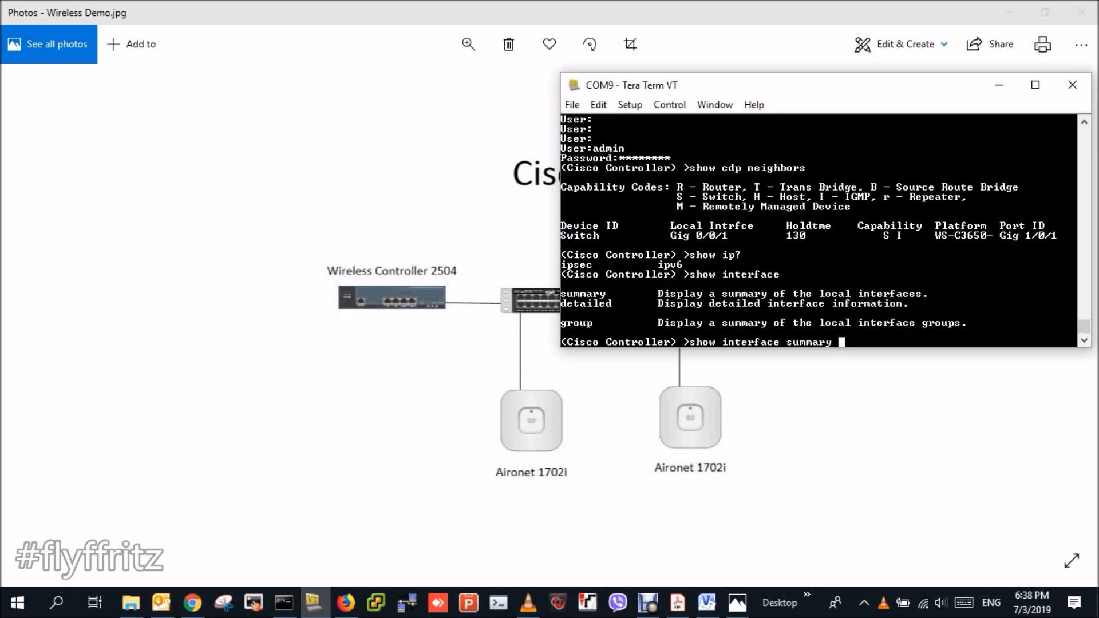
{"action": "key", "text": "Return"}
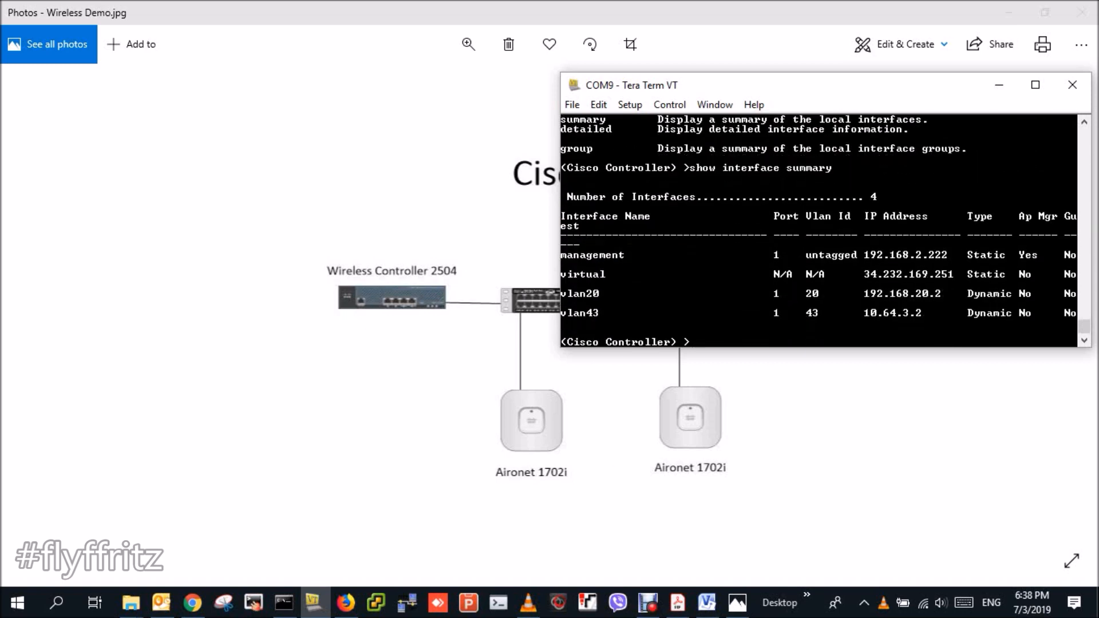
- Highlight the management interface row, then move the terminal window further right
{"action": "left_click_drag", "start_coordinate": [561, 253], "coordinate": [1063, 255]}
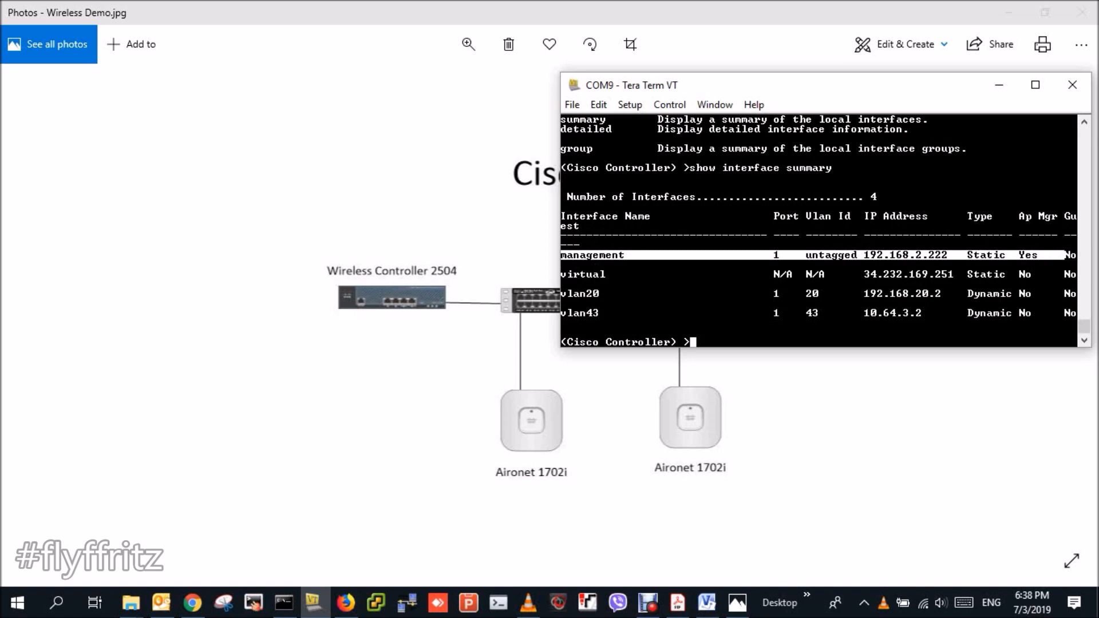
{"action": "left_click", "coordinate": [1063, 255]}
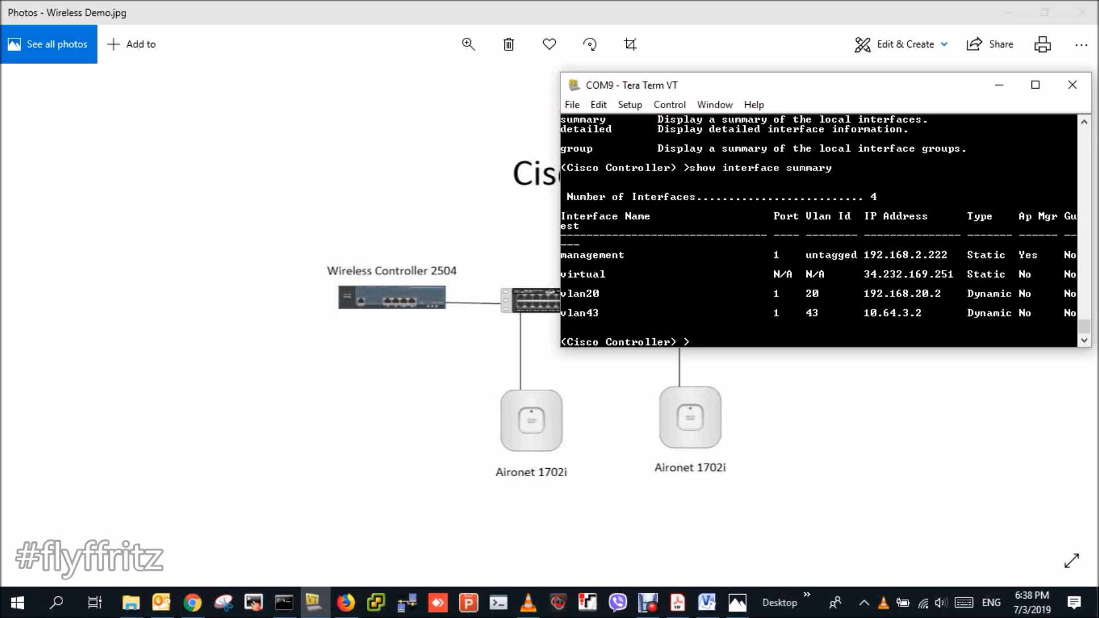
{"action": "left_click_drag", "start_coordinate": [774, 246], "coordinate": [942, 246]}
{"action": "left_click", "coordinate": [942, 246]}
{"action": "left_click_drag", "start_coordinate": [807, 92], "coordinate": [834, 108]}
{"action": "left_click", "coordinate": [346, 603]}
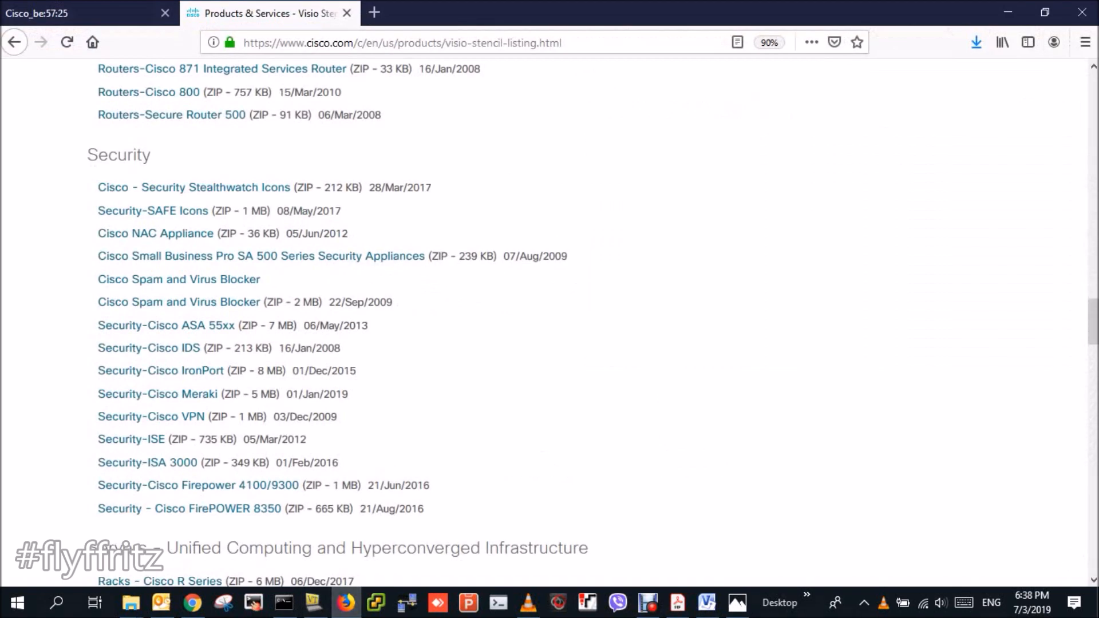
{"action": "key", "text": "ctrl+t"}
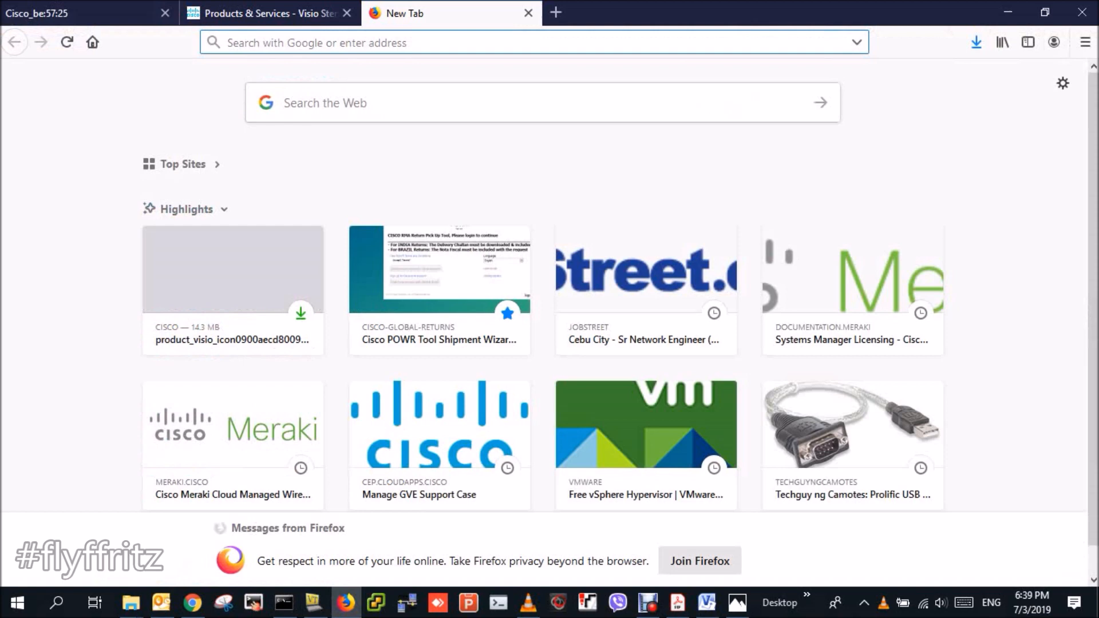
{"action": "type", "text": "https"}
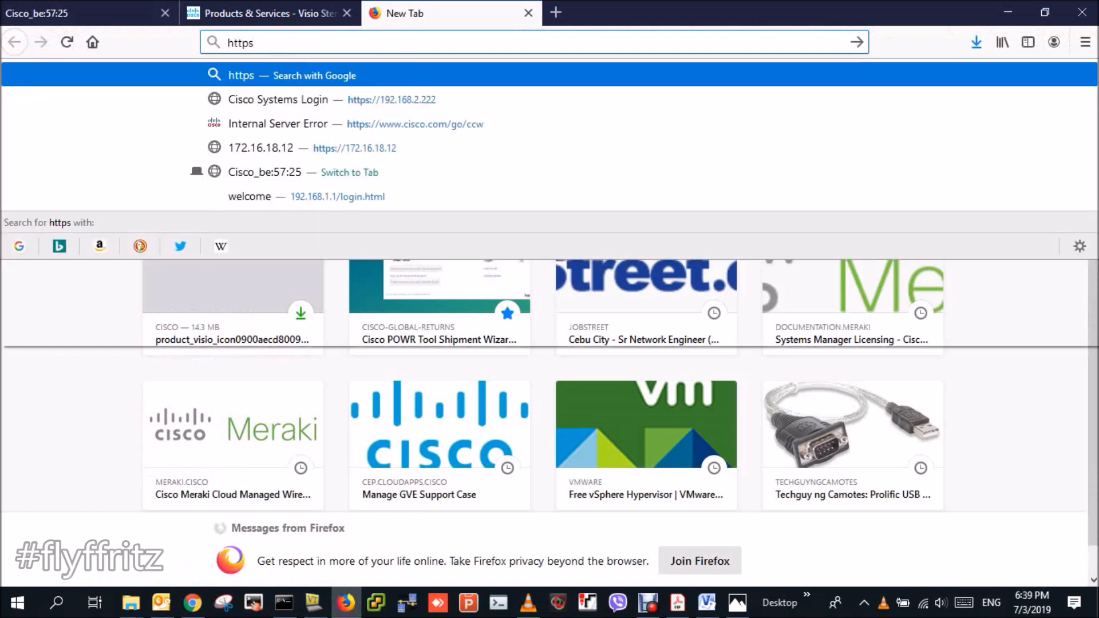
{"action": "type", "text": "://192.168."}
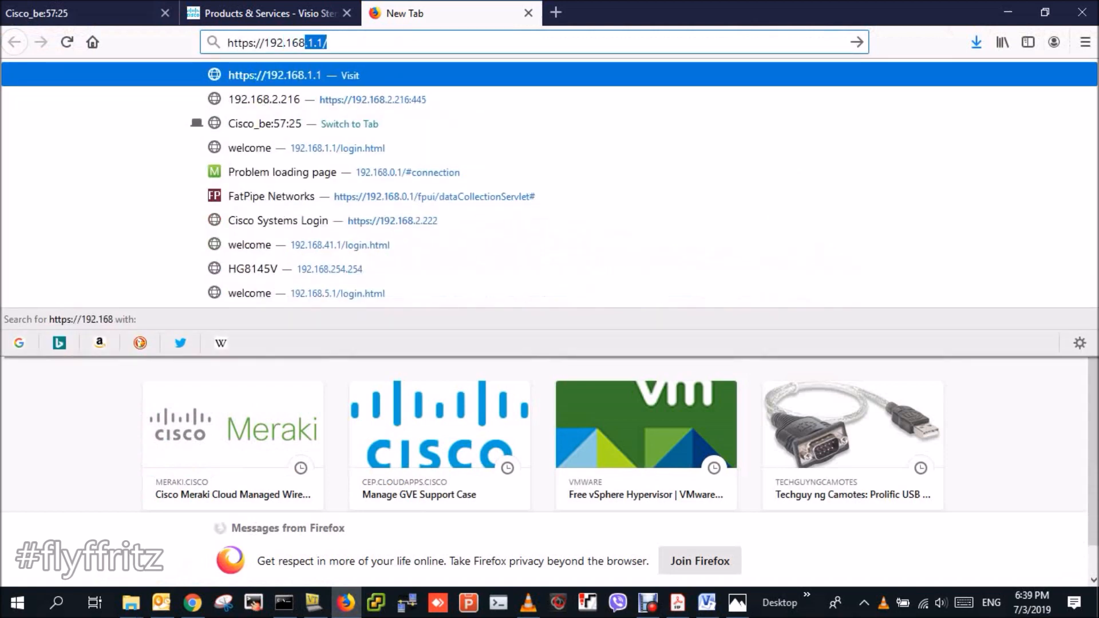
{"action": "type", "text": "2.222"}
{"action": "key", "text": "Return"}
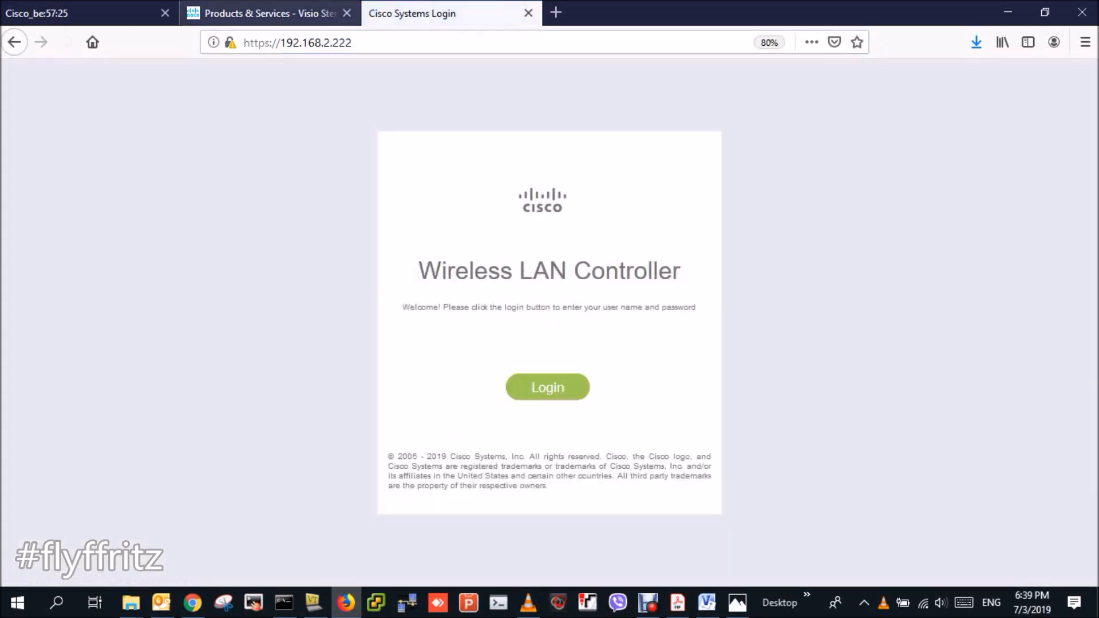
{"action": "left_click", "coordinate": [165, 13]}
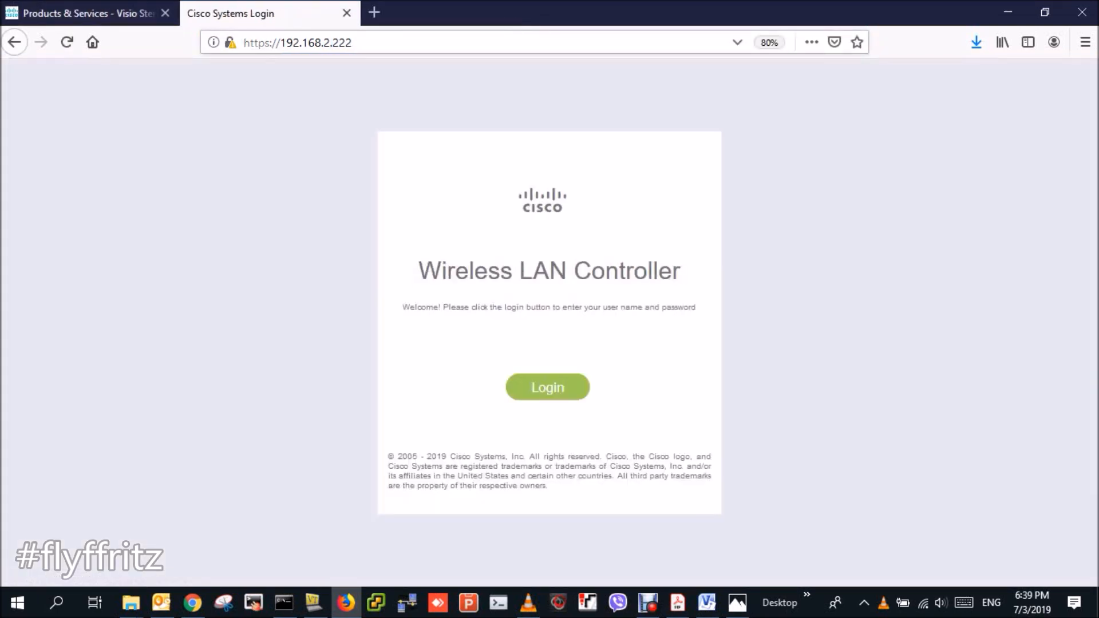
- Sign in to the controller with the admin account's username and password
{"action": "left_click", "coordinate": [547, 387]}
{"action": "type", "text": "admin"}
{"action": "key", "text": "Tab"}
{"action": "type", "text": "********"}
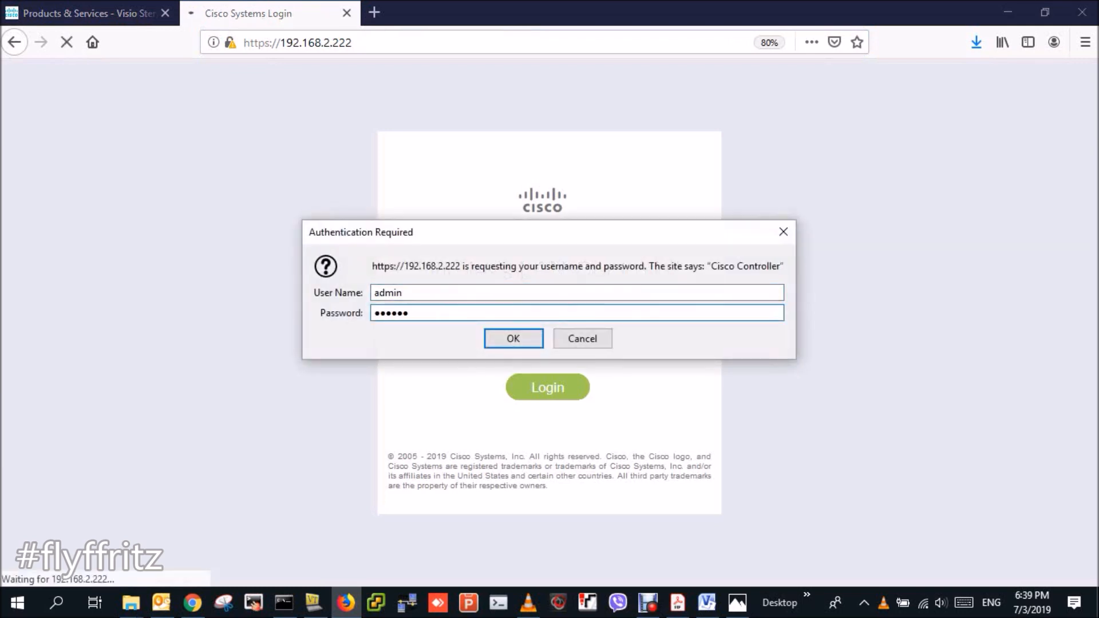
{"action": "key", "text": "Return"}
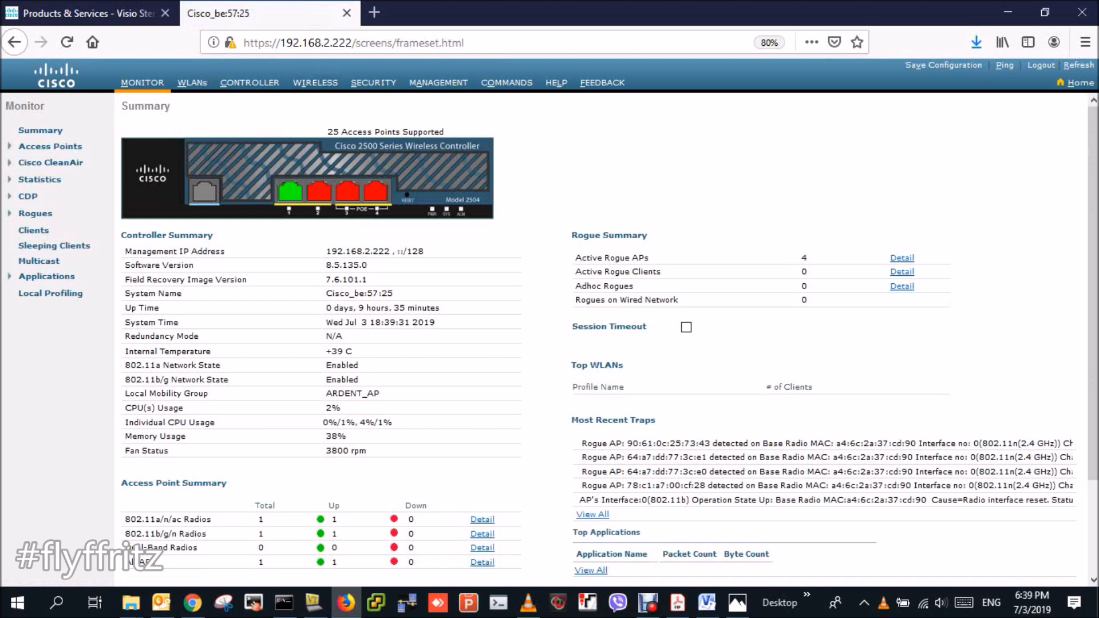
- Check the All APs list of joined access points, then open the controller's General settings
{"action": "left_click", "coordinate": [315, 82]}
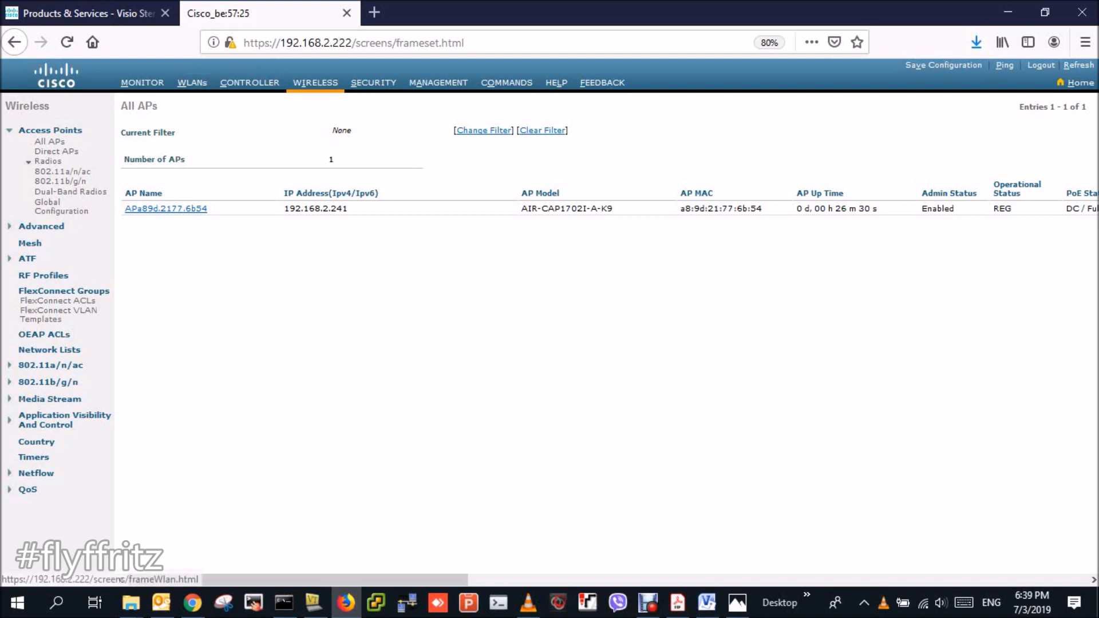
{"action": "left_click", "coordinate": [142, 82]}
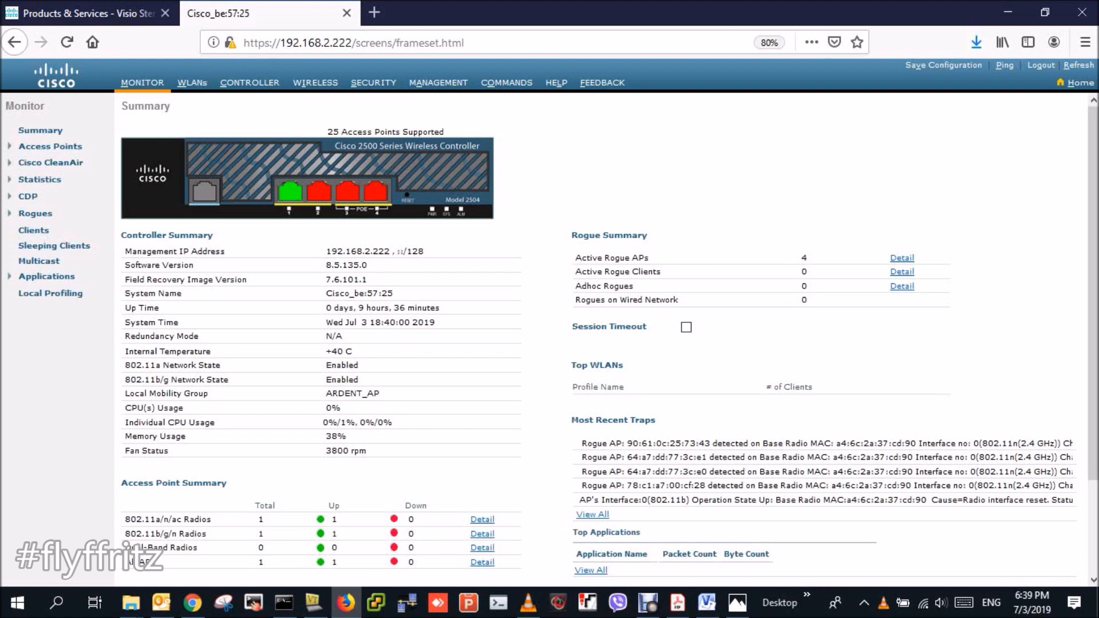
{"action": "left_click", "coordinate": [315, 82]}
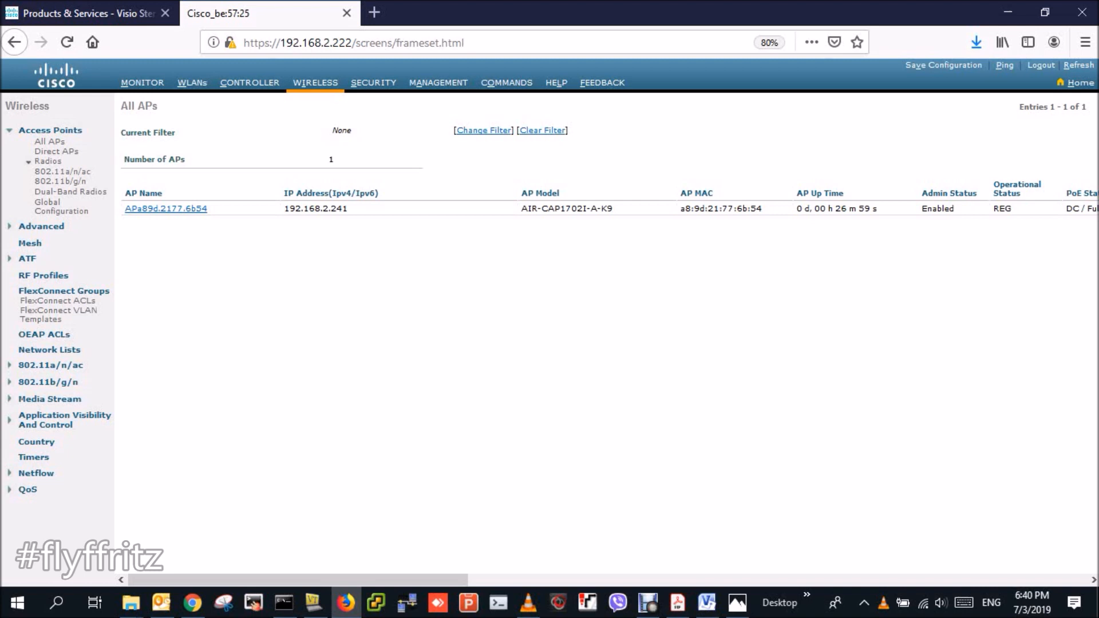
{"action": "left_click", "coordinate": [250, 83]}
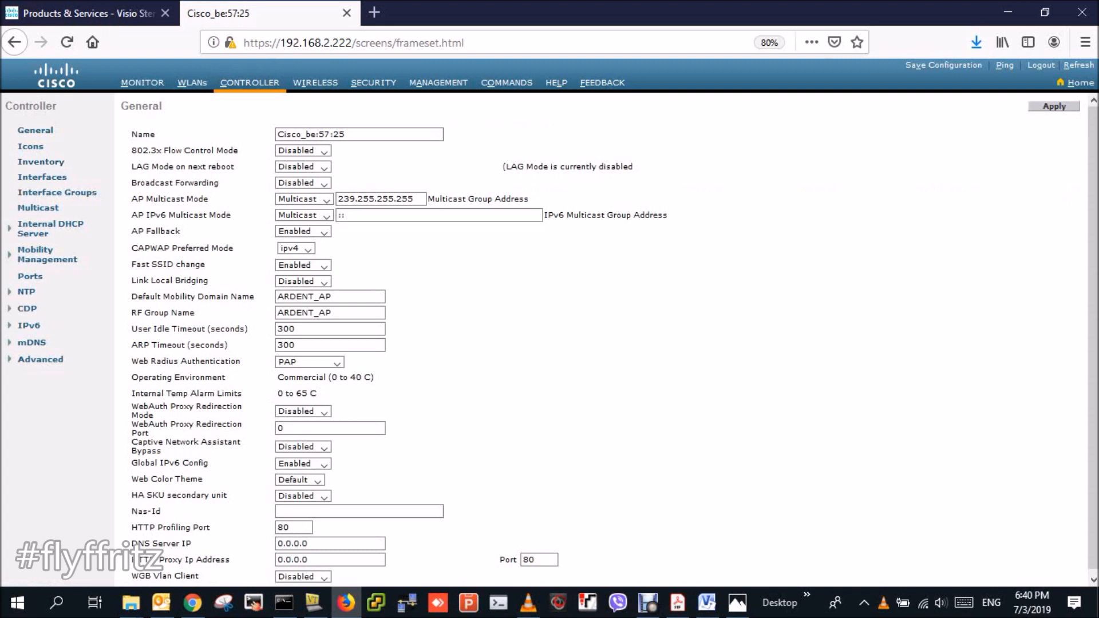
- Review the MGMT scope under Internal DHCP Server, then return to the Interfaces list
{"action": "left_click", "coordinate": [41, 176]}
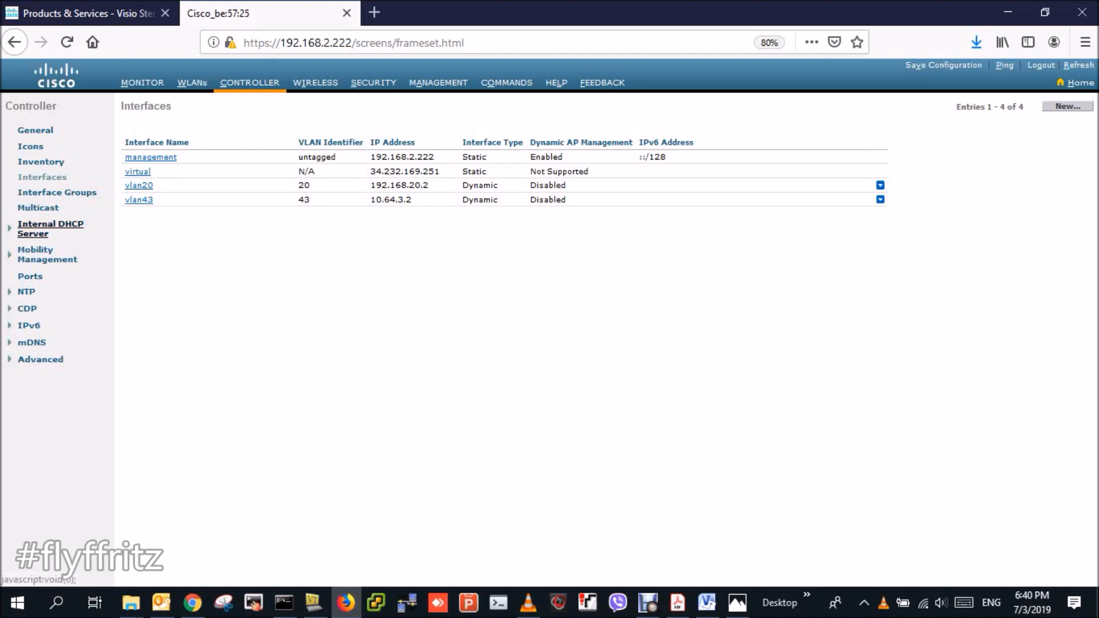
{"action": "left_click", "coordinate": [51, 228]}
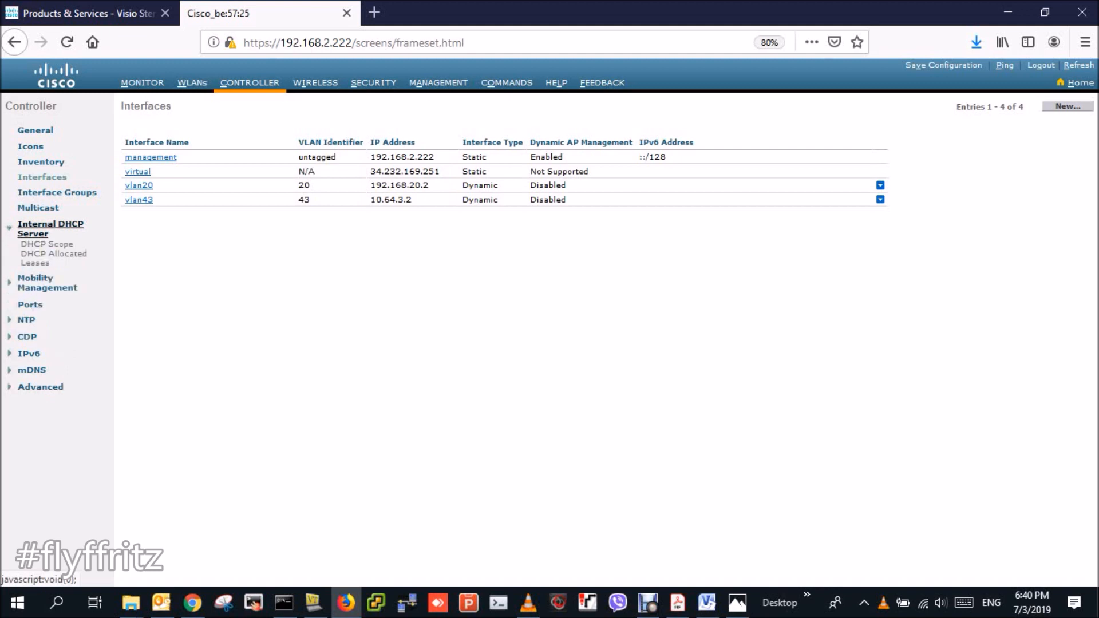
{"action": "left_click", "coordinate": [55, 244]}
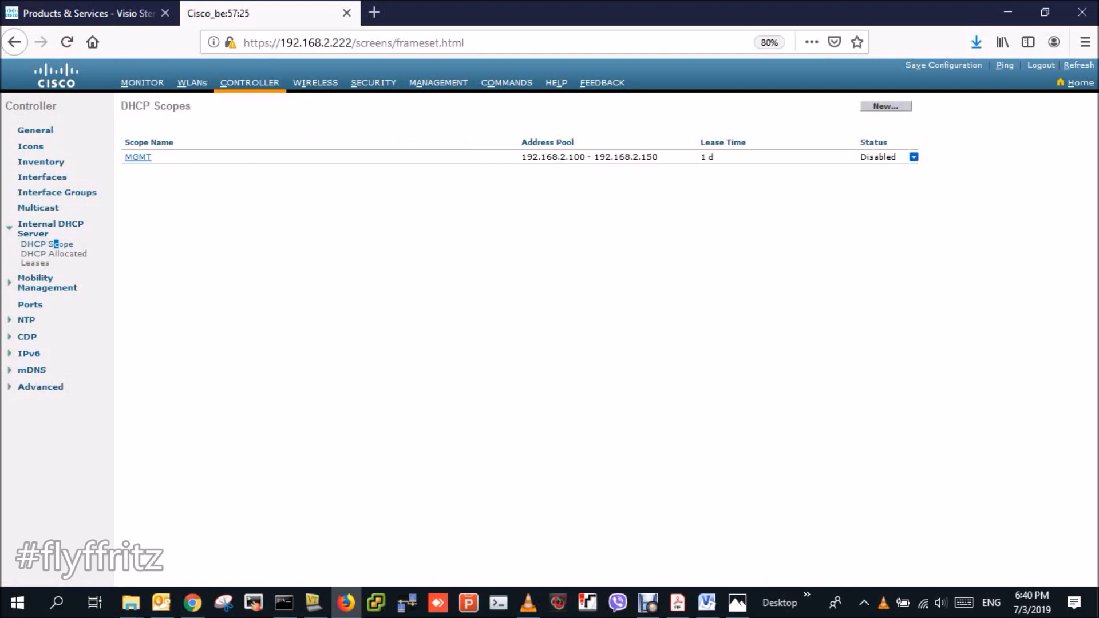
{"action": "left_click_drag", "start_coordinate": [896, 157], "coordinate": [860, 157]}
{"action": "left_click", "coordinate": [859, 166]}
{"action": "left_click", "coordinate": [42, 177]}
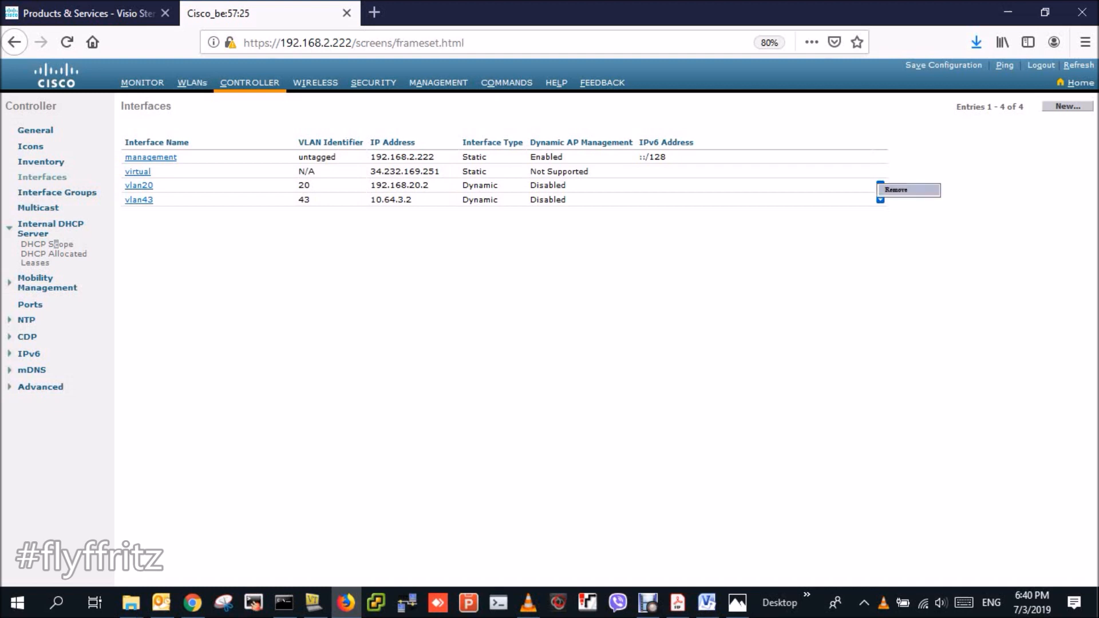
- Remove the vlan20 and vlan43 dynamic interfaces, confirming each deletion
{"action": "left_click", "coordinate": [895, 190]}
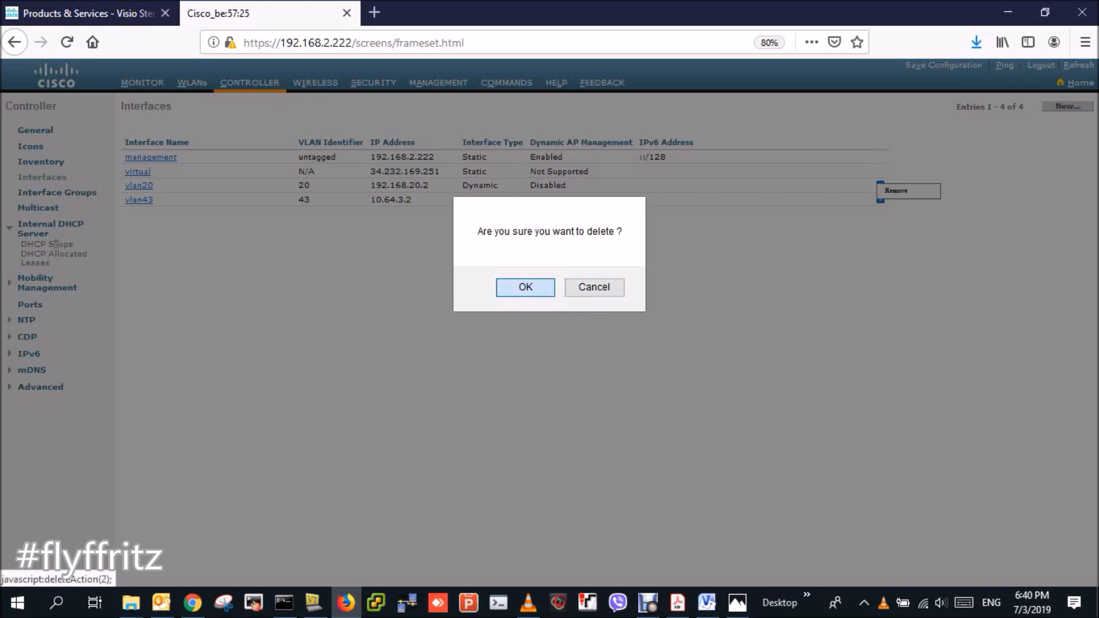
{"action": "key", "text": "Return"}
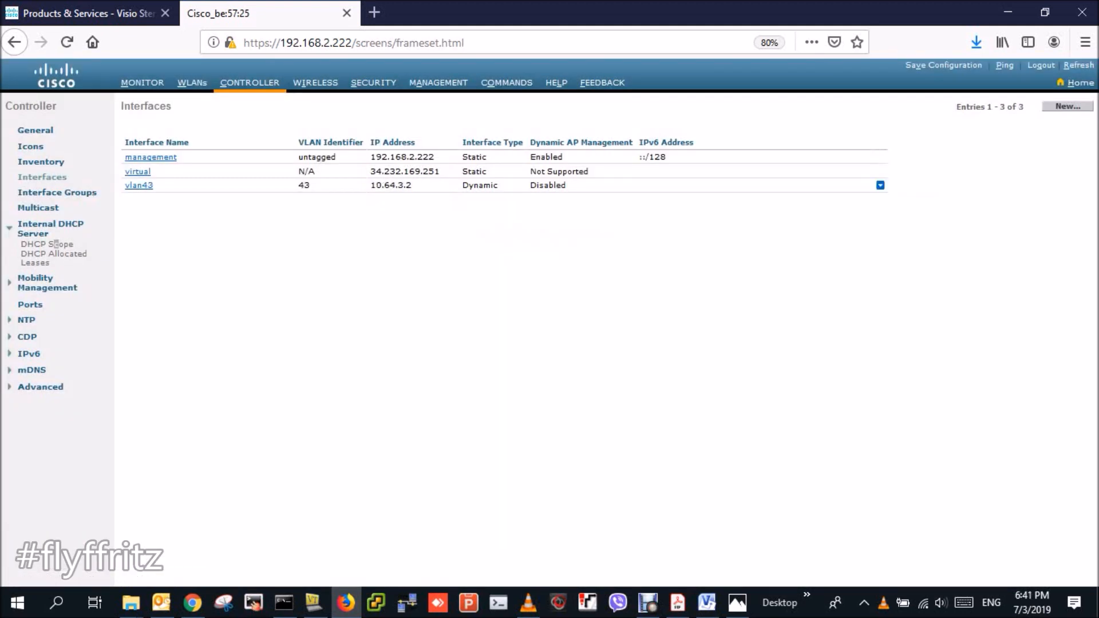
{"action": "left_click", "coordinate": [896, 190]}
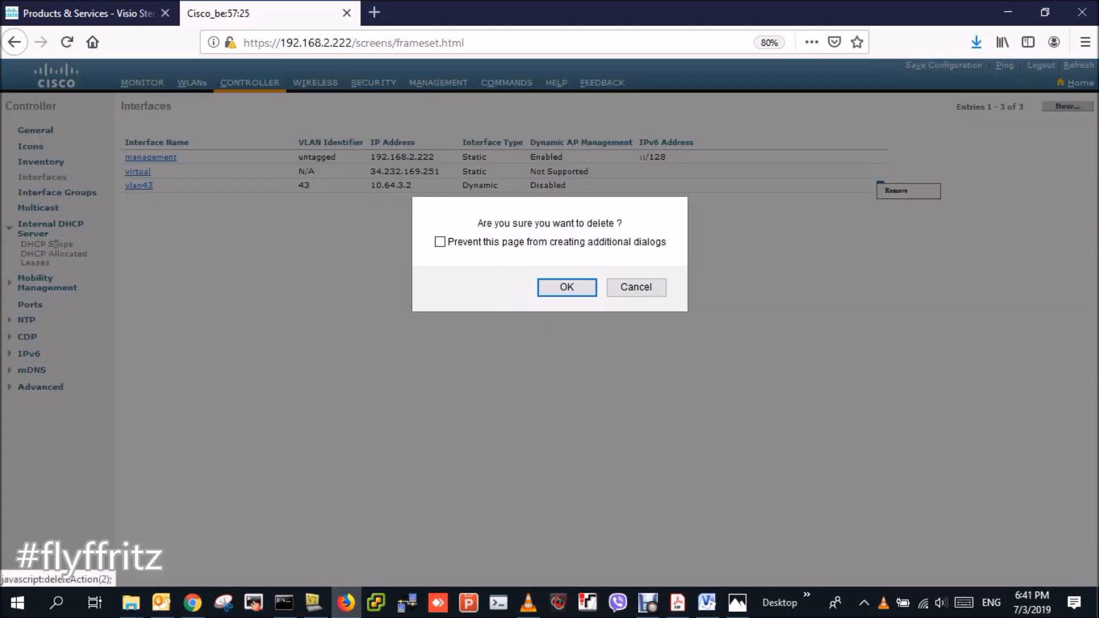
{"action": "key", "text": "Return"}
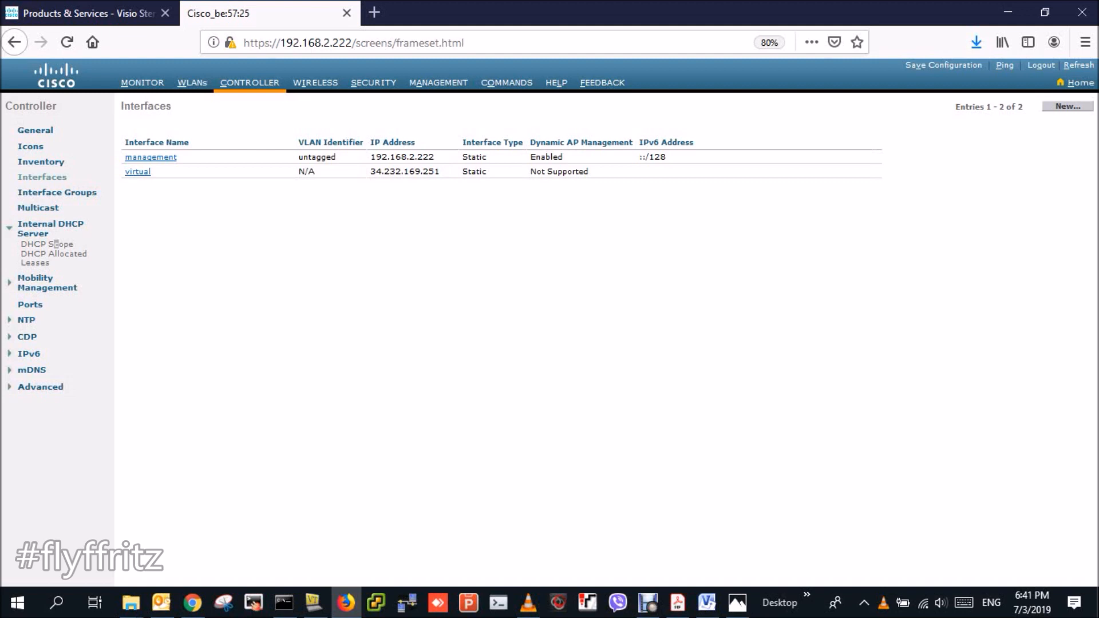
{"action": "left_click", "coordinate": [313, 602]}
- Run show ip int brief on the core switch and highlight the Vlan20 and Vlan10 rows
{"action": "key", "text": "Return"}
{"action": "key", "text": "Return"}
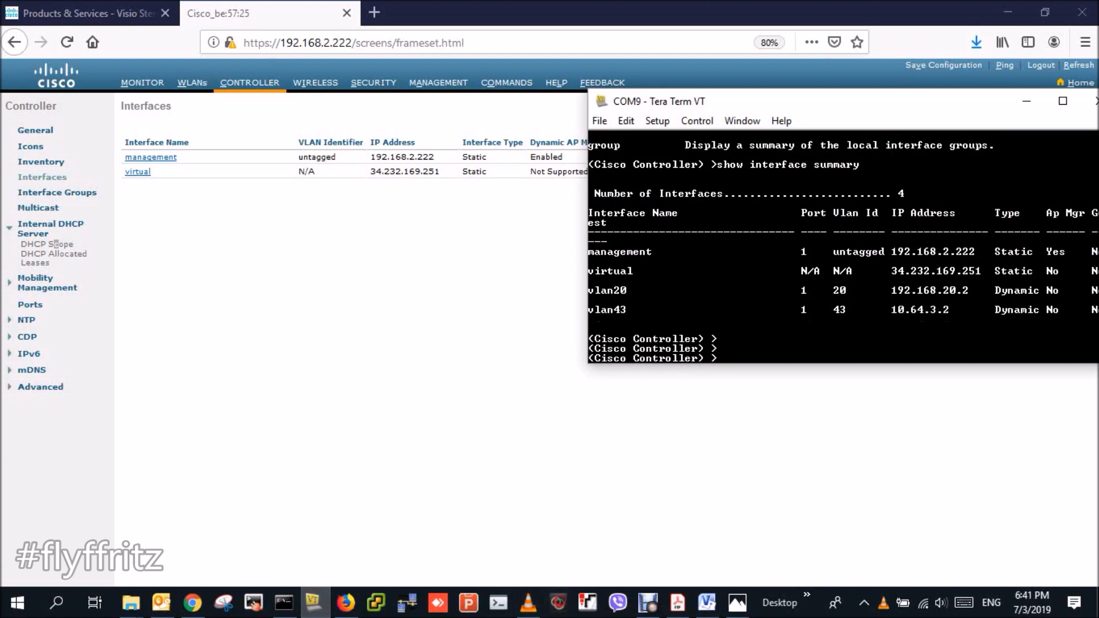
{"action": "left_click_drag", "start_coordinate": [922, 107], "coordinate": [765, 144]}
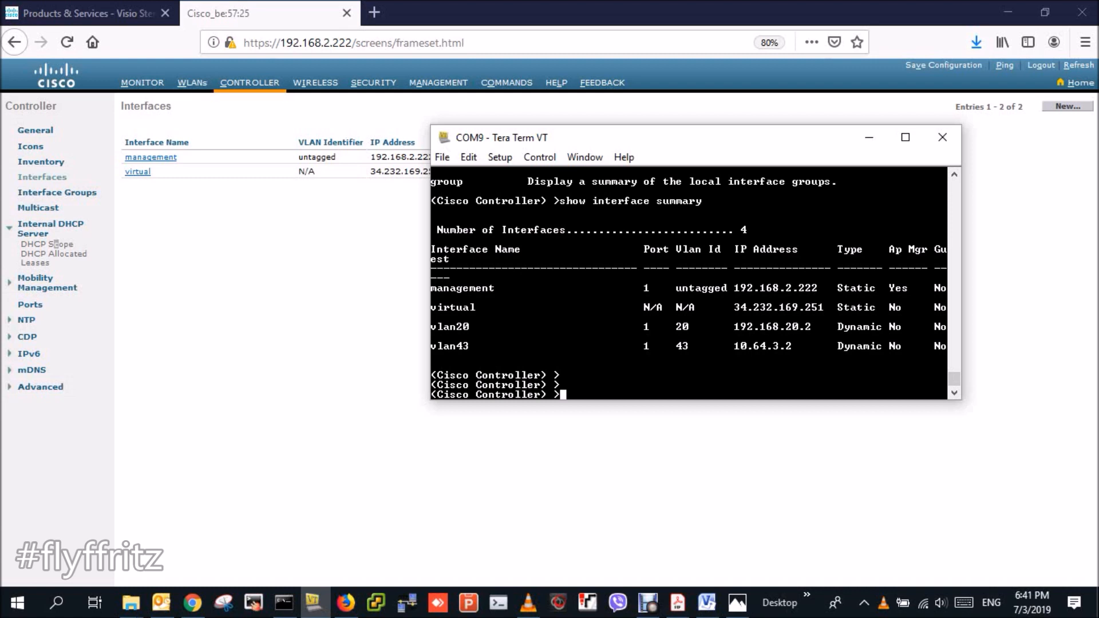
{"action": "left_click_drag", "start_coordinate": [707, 138], "coordinate": [641, 138]}
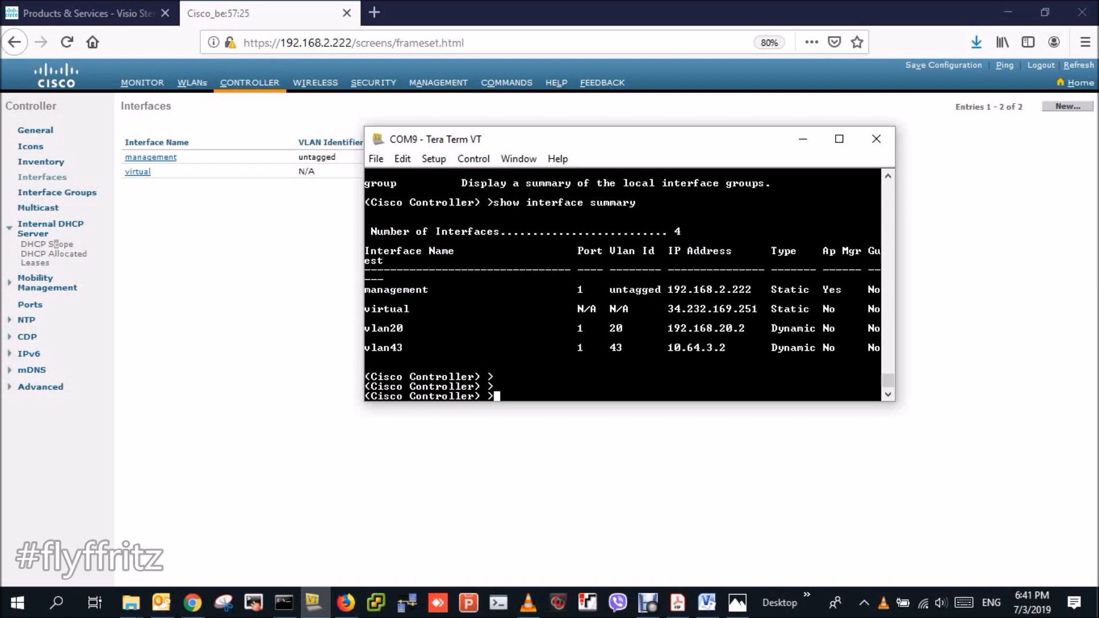
{"action": "key", "text": "Return"}
{"action": "key", "text": "Return"}
{"action": "key", "text": "Return"}
{"action": "key", "text": "Return"}
{"action": "key", "text": "Return"}
{"action": "key", "text": "Return"}
{"action": "key", "text": "Return"}
{"action": "key", "text": "Return"}
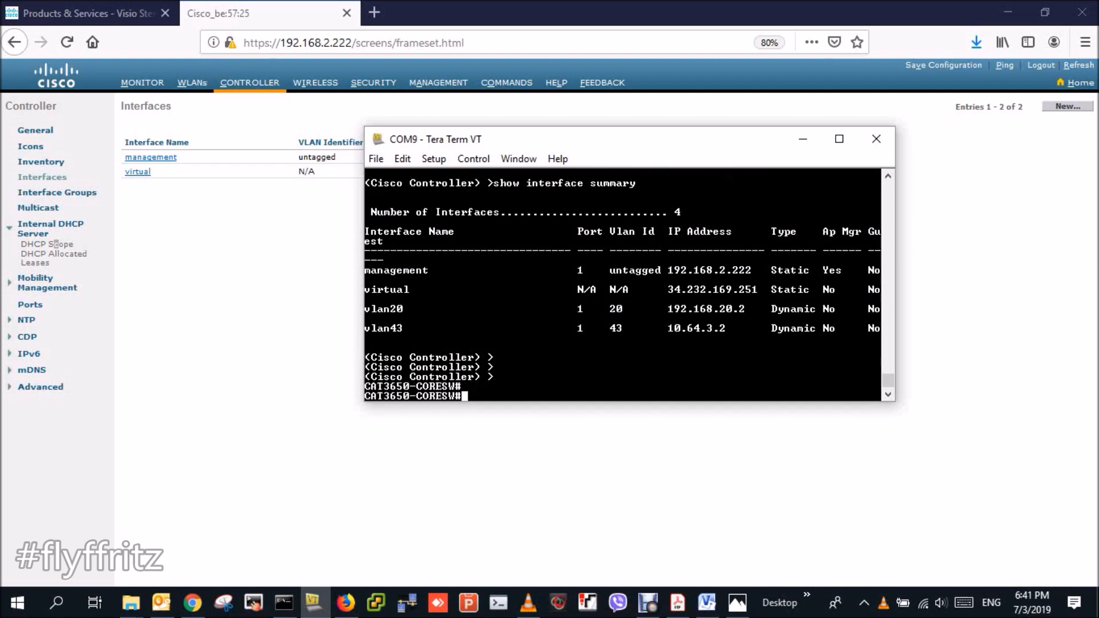
{"action": "key", "text": "Return"}
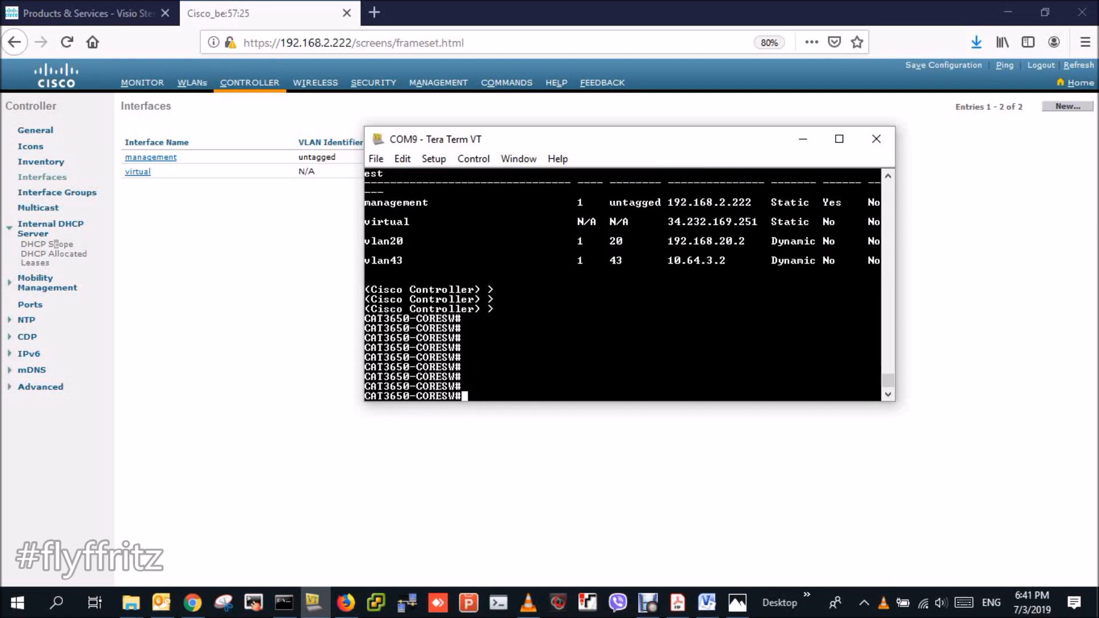
{"action": "type", "text": "show ip int br"}
{"action": "key", "text": "Tab"}
{"action": "key", "text": "Return"}
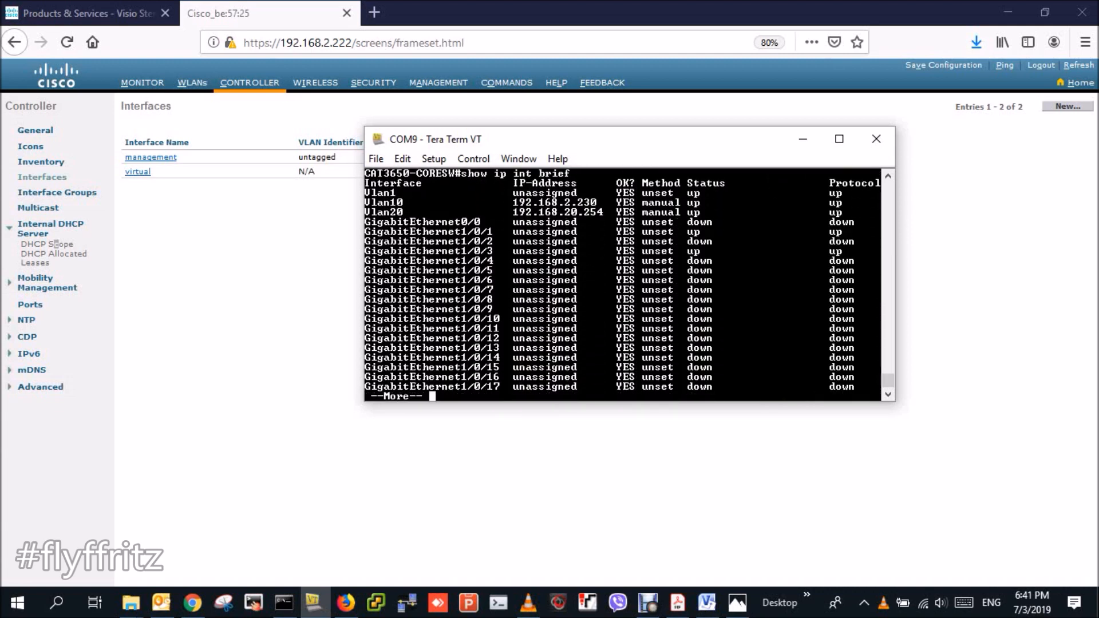
{"action": "left_click_drag", "start_coordinate": [603, 211], "coordinate": [391, 212]}
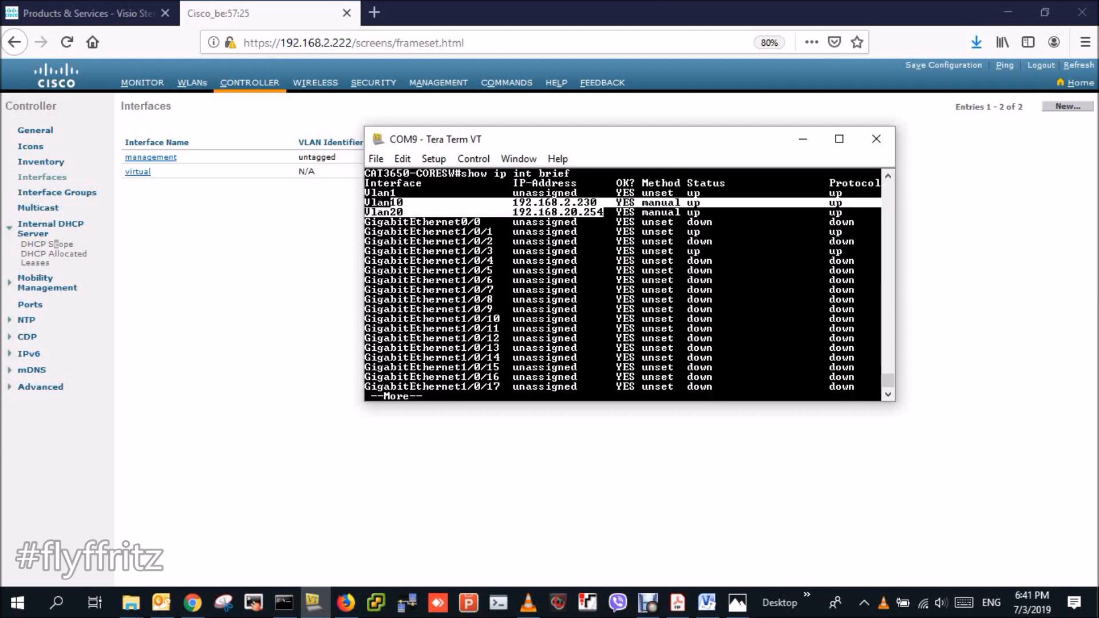
{"action": "left_click_drag", "start_coordinate": [366, 212], "coordinate": [532, 212]}
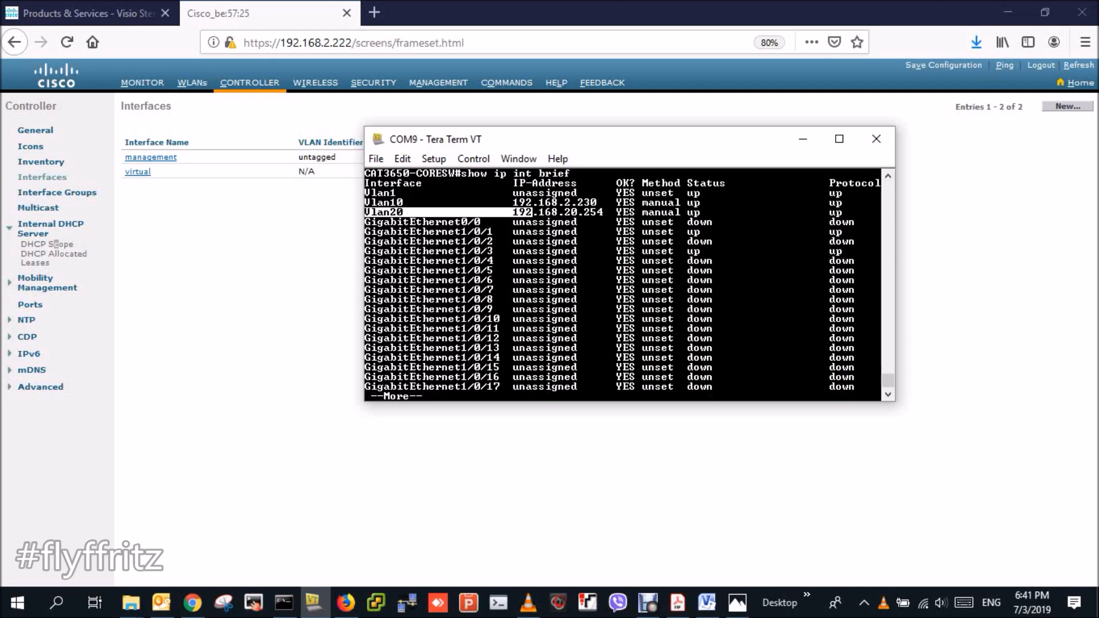
{"action": "left_click", "coordinate": [802, 139]}
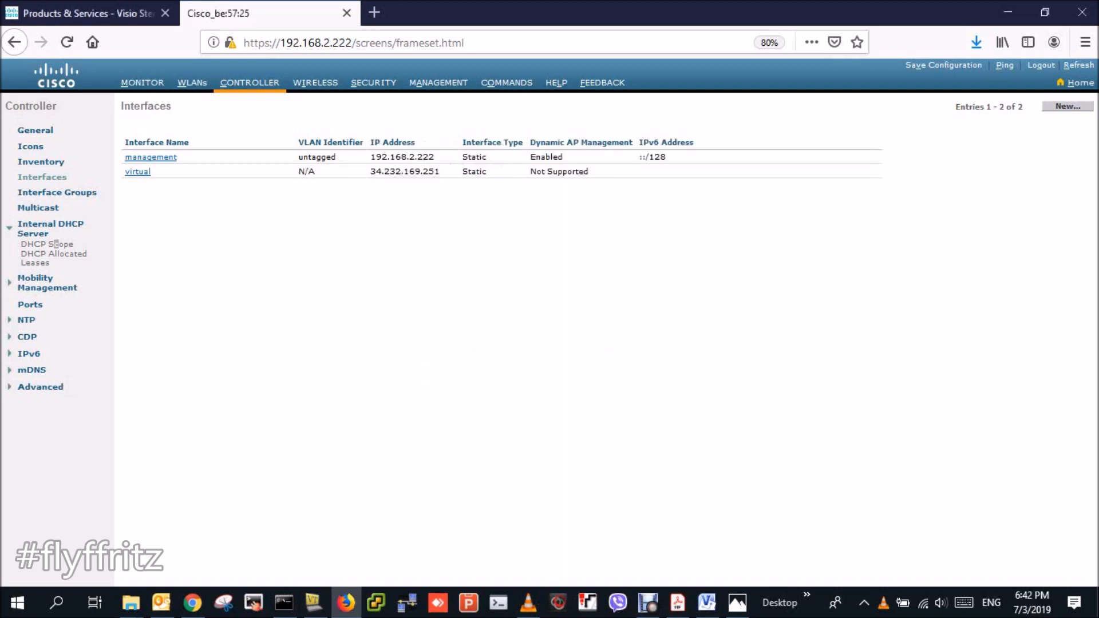
- Check switch Vlan10 (192.168.2.230) and Vlan20 (192.168.20.254) against the Wireless Demo diagram
{"action": "left_click", "coordinate": [347, 602]}
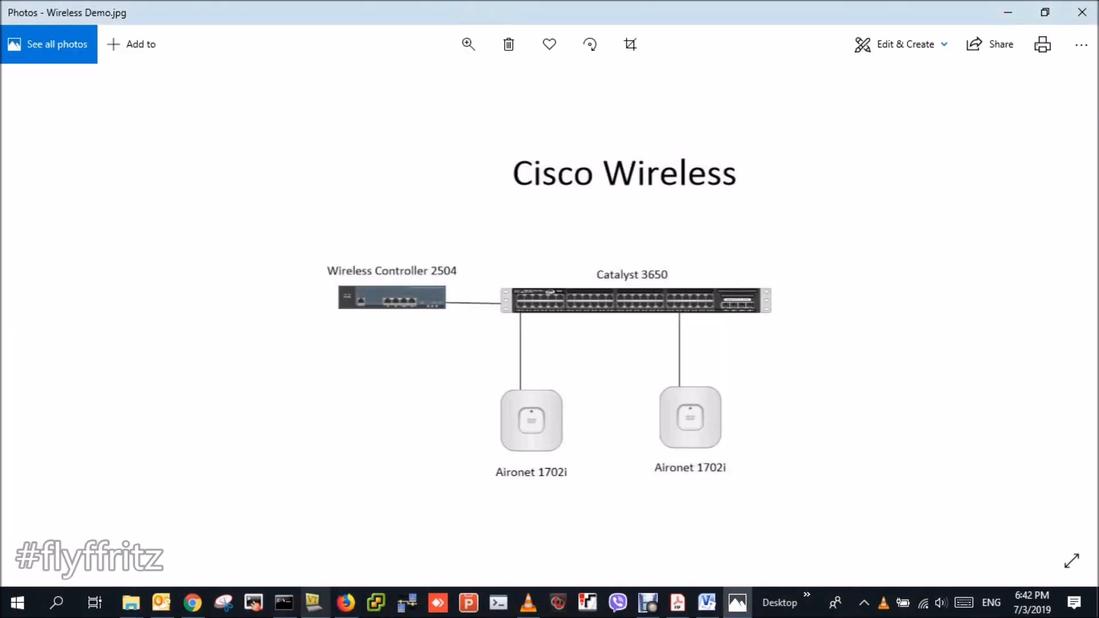
{"action": "left_click", "coordinate": [314, 602]}
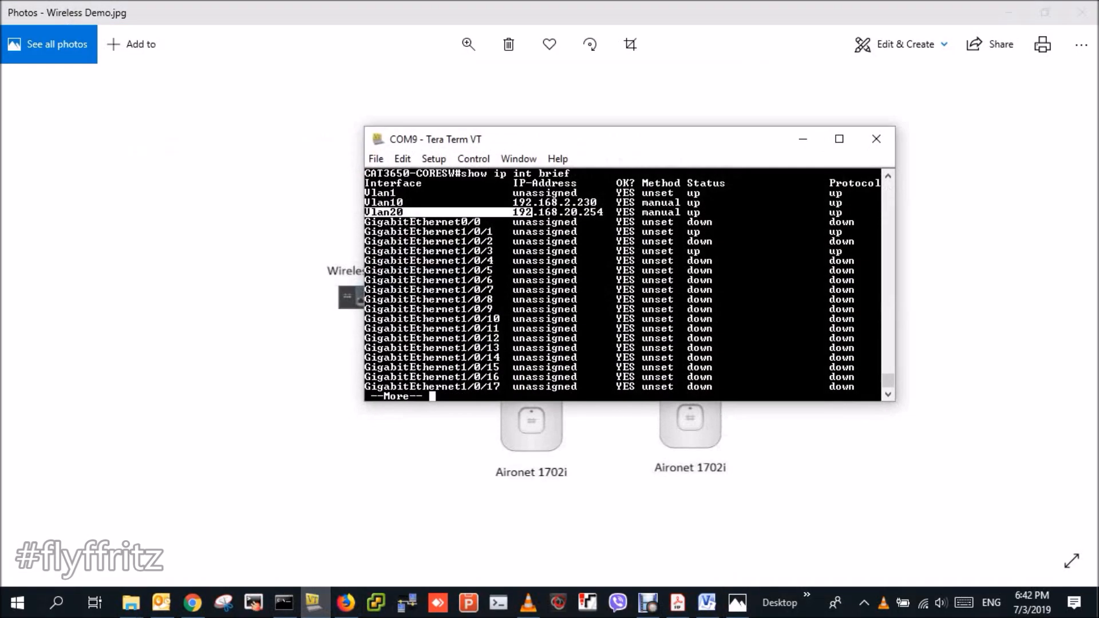
{"action": "left_click_drag", "start_coordinate": [610, 212], "coordinate": [364, 212]}
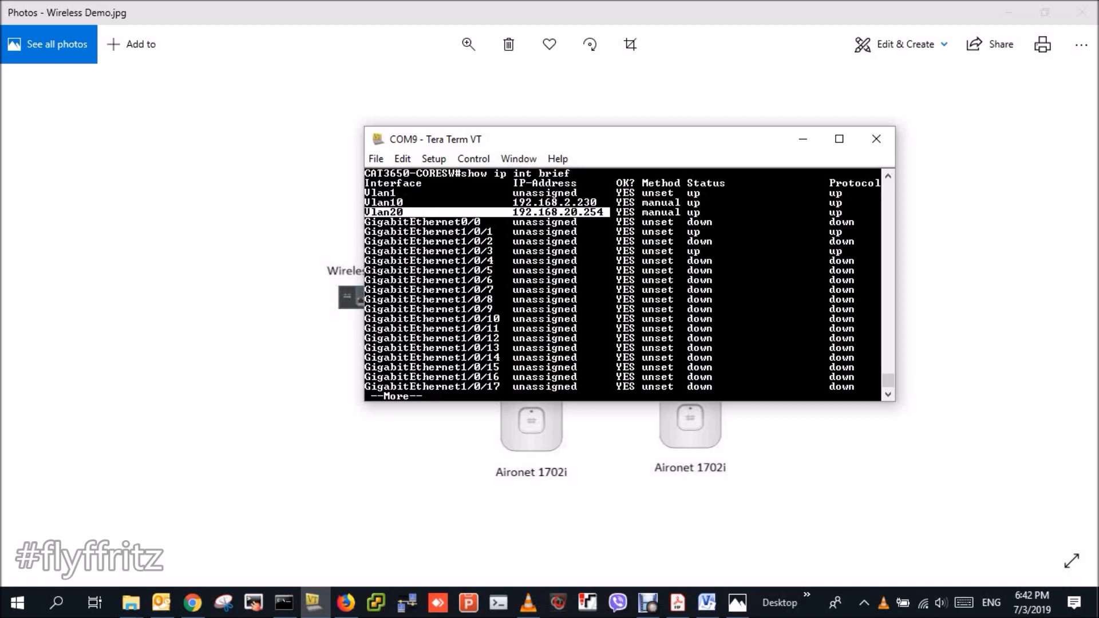
{"action": "left_click_drag", "start_coordinate": [364, 202], "coordinate": [594, 203]}
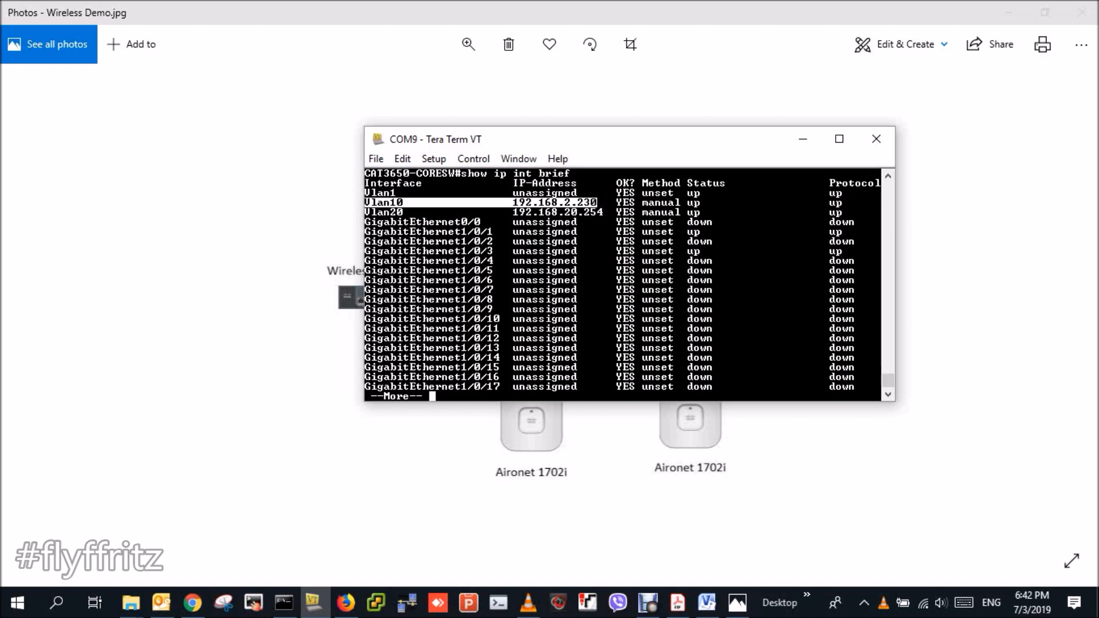
{"action": "left_click", "coordinate": [802, 139]}
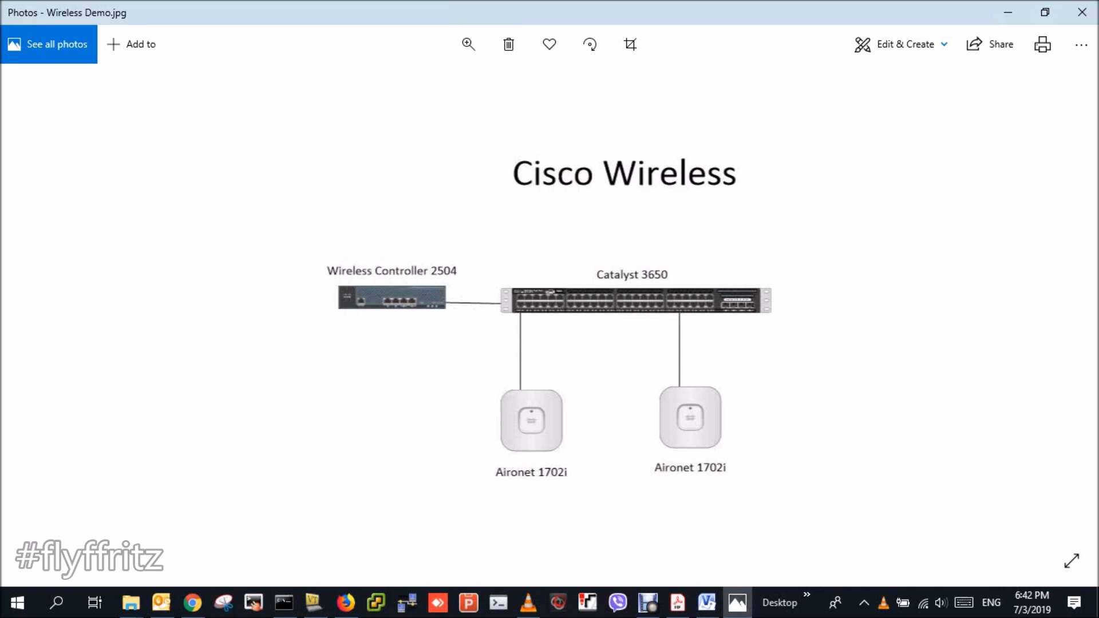
{"action": "left_click", "coordinate": [313, 602]}
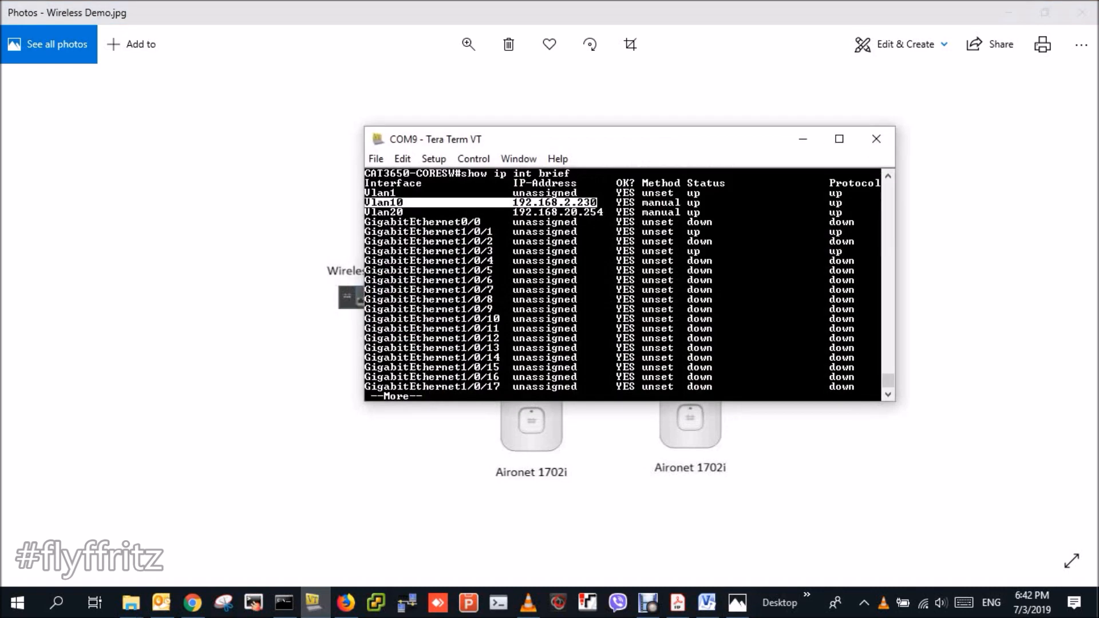
- Enter global configuration and create VLAN 30 on the core switch
{"action": "key", "text": "Return"}
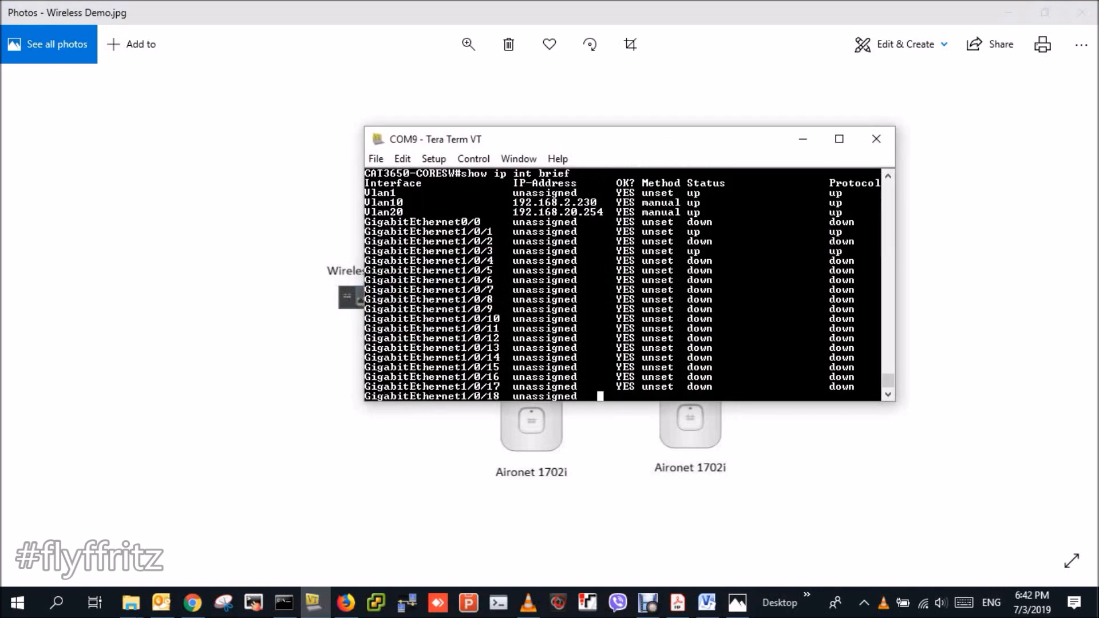
{"action": "key", "text": "q"}
{"action": "key", "text": "Return"}
{"action": "key", "text": "Return"}
{"action": "key", "text": "Return"}
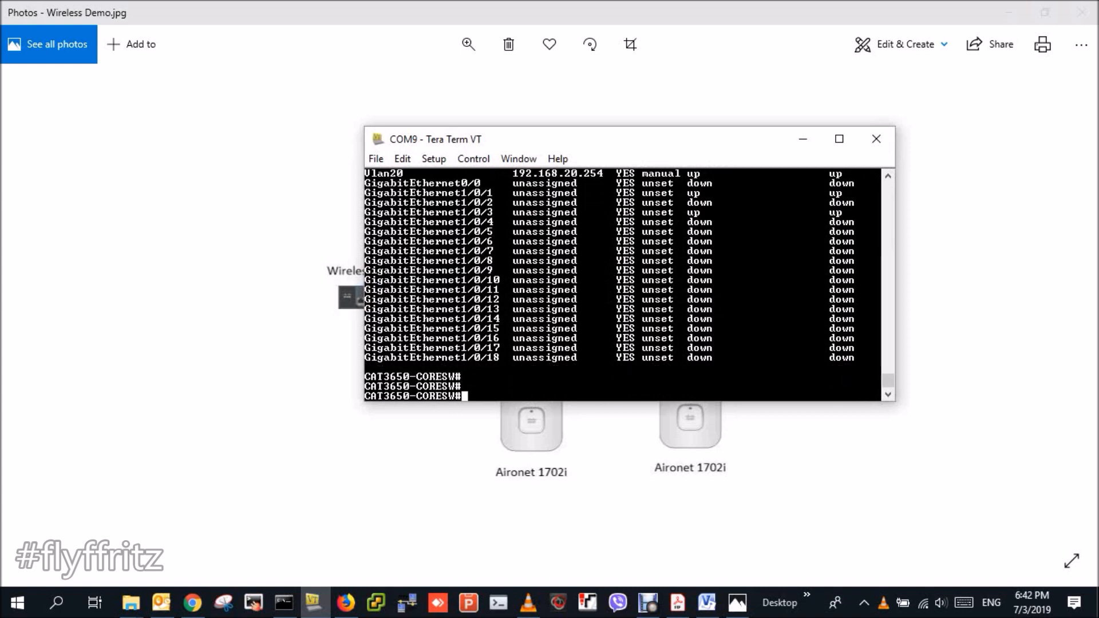
{"action": "type", "text": "conf t"}
{"action": "key", "text": "Return"}
{"action": "type", "text": "vlan 30"}
{"action": "key", "text": "Return"}
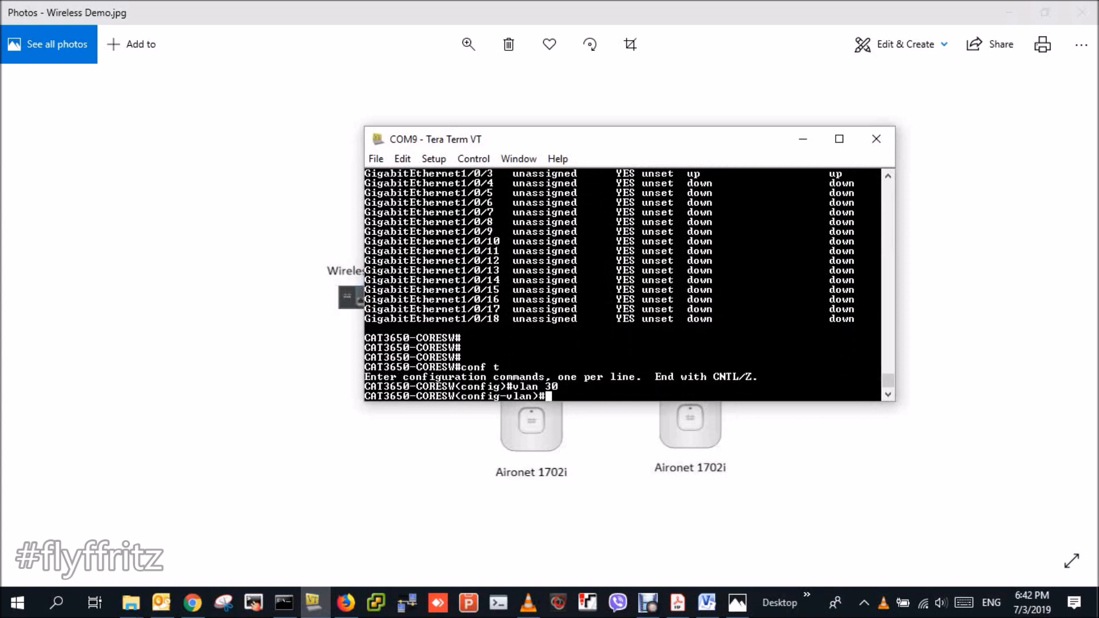
{"action": "type", "text": "des"}
{"action": "key", "text": "Return"}
{"action": "type", "text": "ex"}
{"action": "key", "text": "Return"}
- Give interface Vlan30 address 192.168.30.254 255.255.255.0 and description EMPLOYEE
{"action": "type", "text": "int"}
{"action": "key", "text": "Tab"}
{"action": "type", "text": "v"}
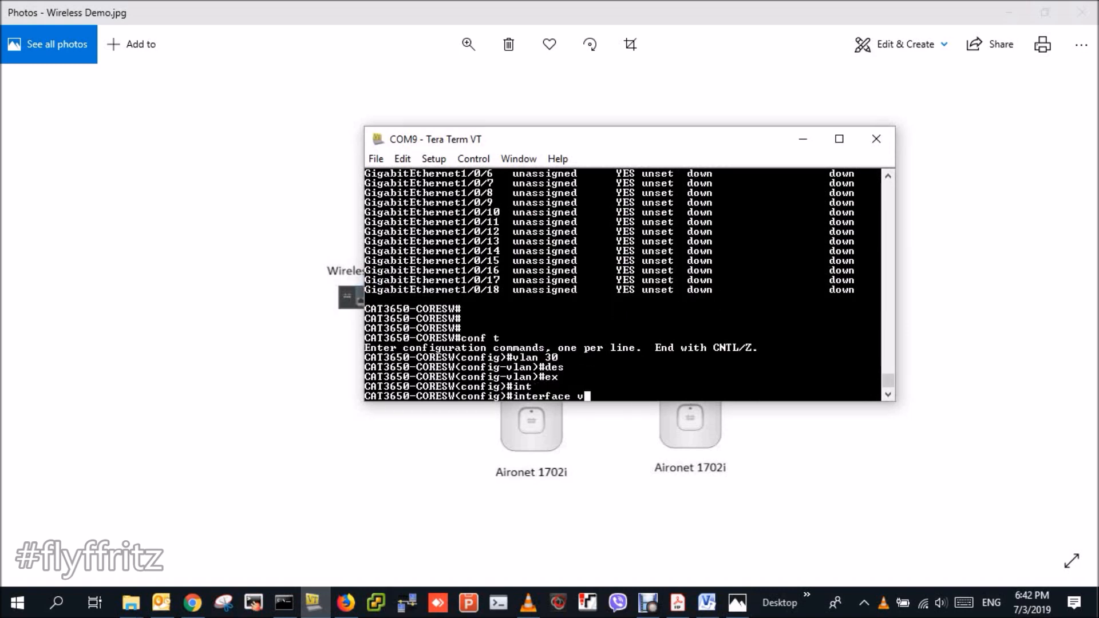
{"action": "type", "text": "lan 30"}
{"action": "key", "text": "Return"}
{"action": "type", "text": "i"}
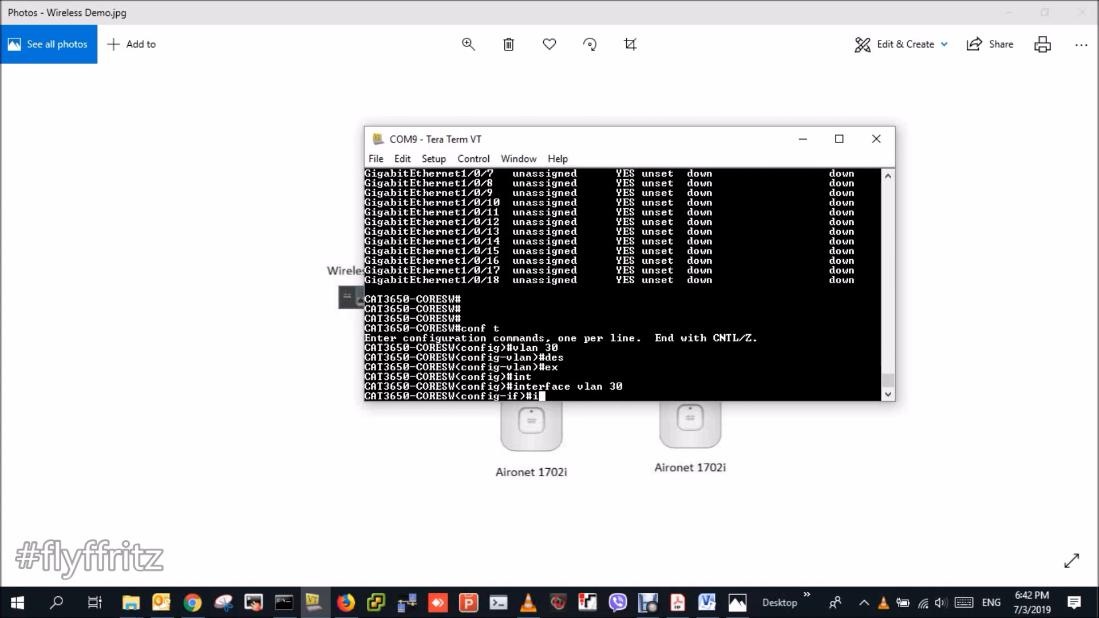
{"action": "type", "text": "p addre"}
{"action": "key", "text": "Tab"}
{"action": "type", "text": "192."}
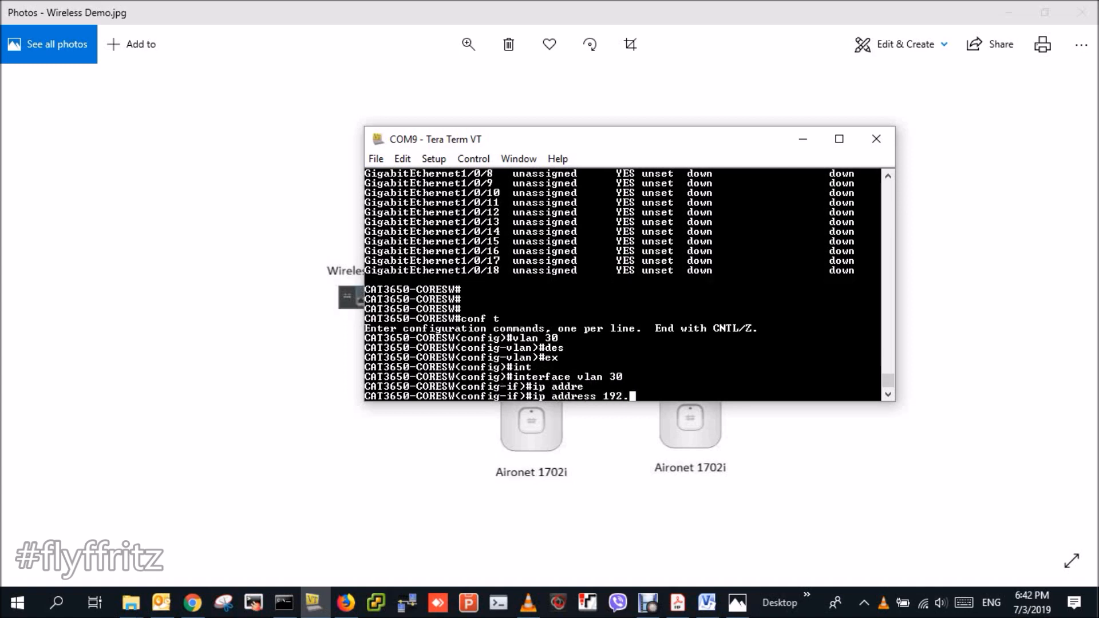
{"action": "type", "text": "168.30.254 2"}
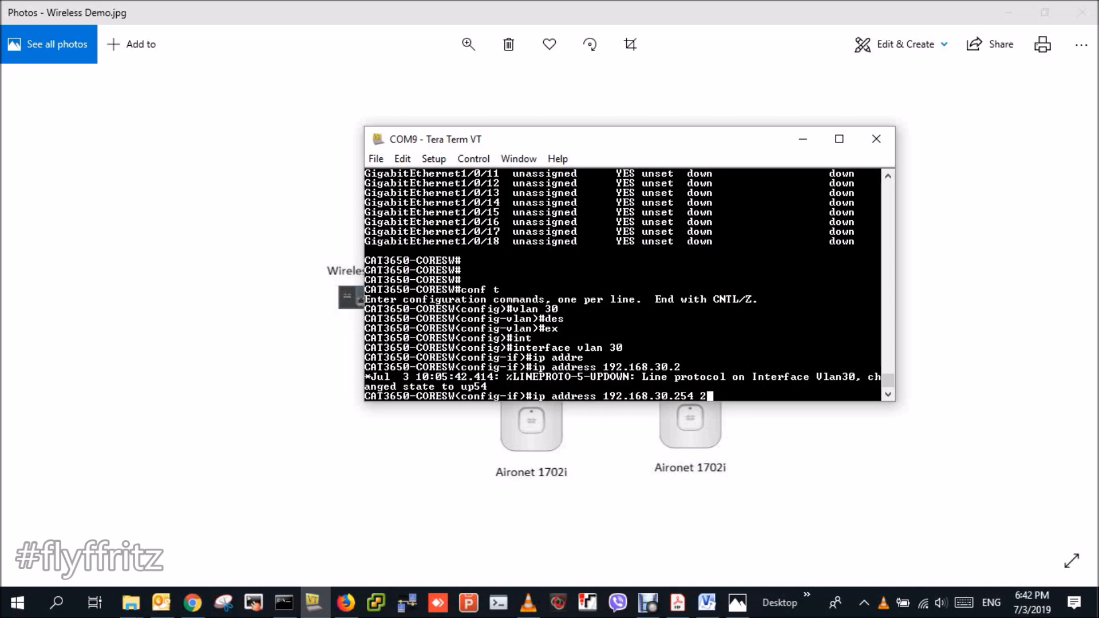
{"action": "type", "text": "55.255.255.0"}
{"action": "key", "text": "Return"}
{"action": "type", "text": "des"}
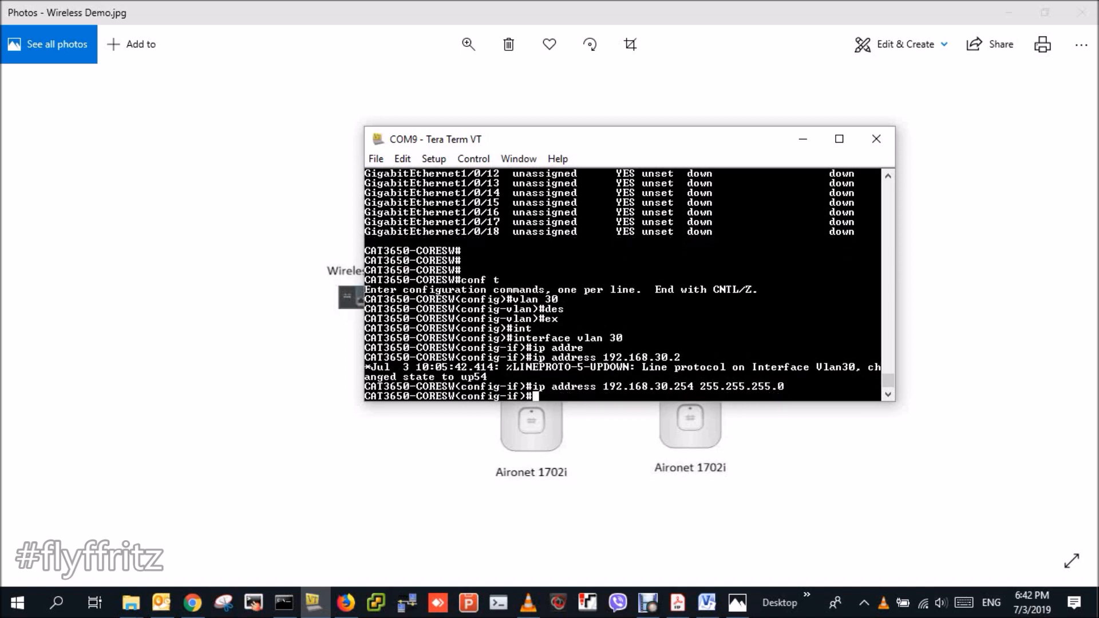
{"action": "key", "text": "Tab"}
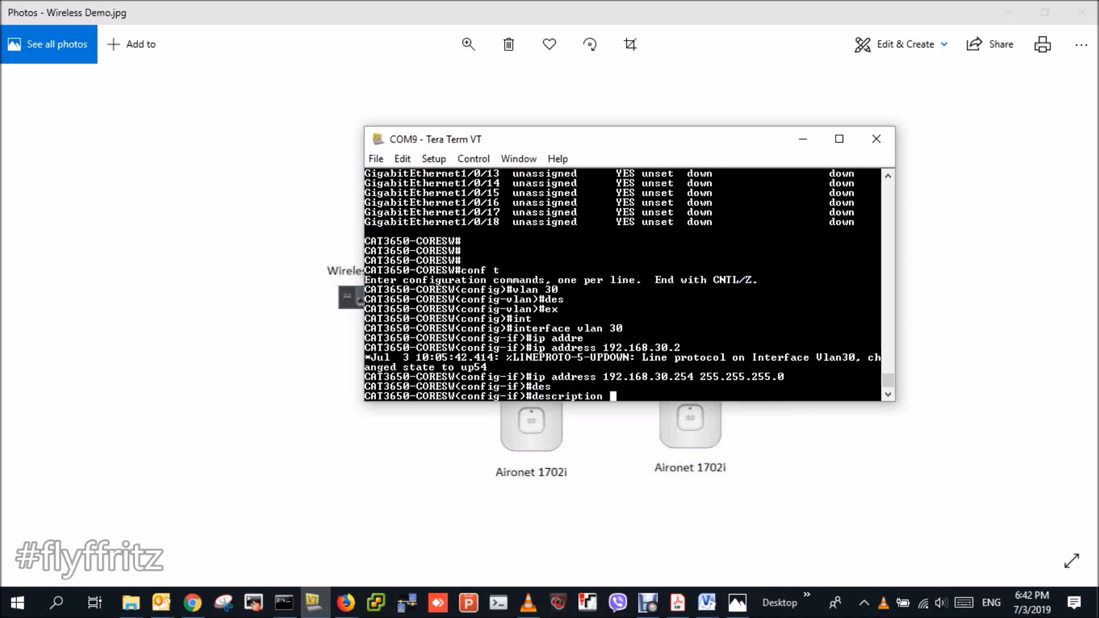
{"action": "type", "text": "EMPLOYEE"}
{"action": "key", "text": "Return"}
{"action": "type", "text": "end"}
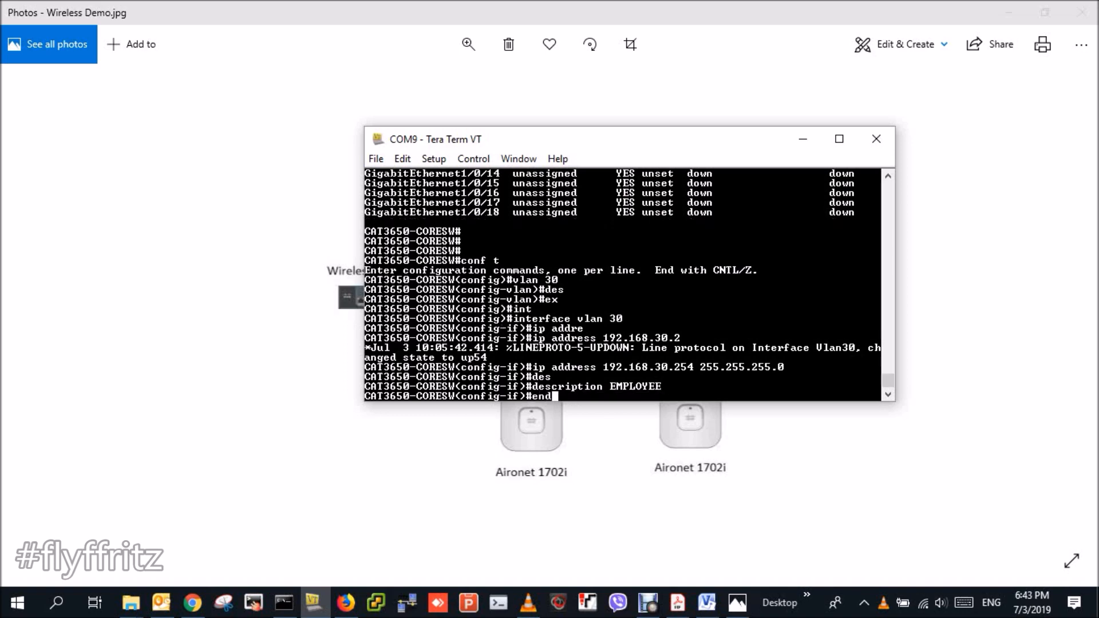
{"action": "key", "text": "BackSpace"}
{"action": "key", "text": "BackSpace"}
{"action": "key", "text": "BackSpace"}
{"action": "type", "text": "ex"}
{"action": "key", "text": "Return"}
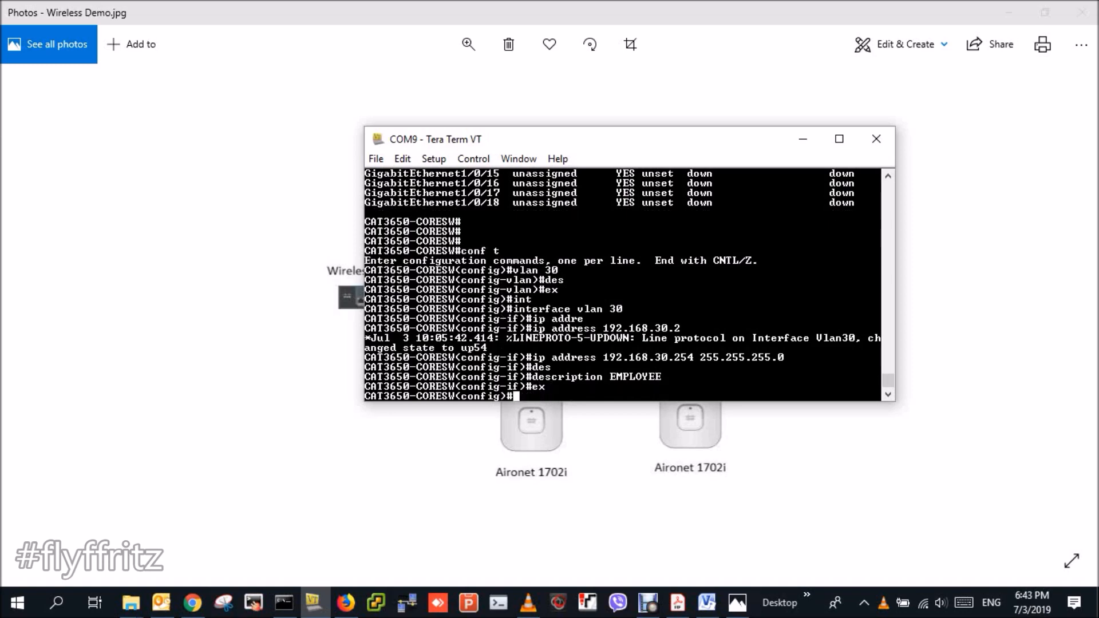
{"action": "key", "text": "Return"}
{"action": "key", "text": "Return"}
{"action": "key", "text": "Return"}
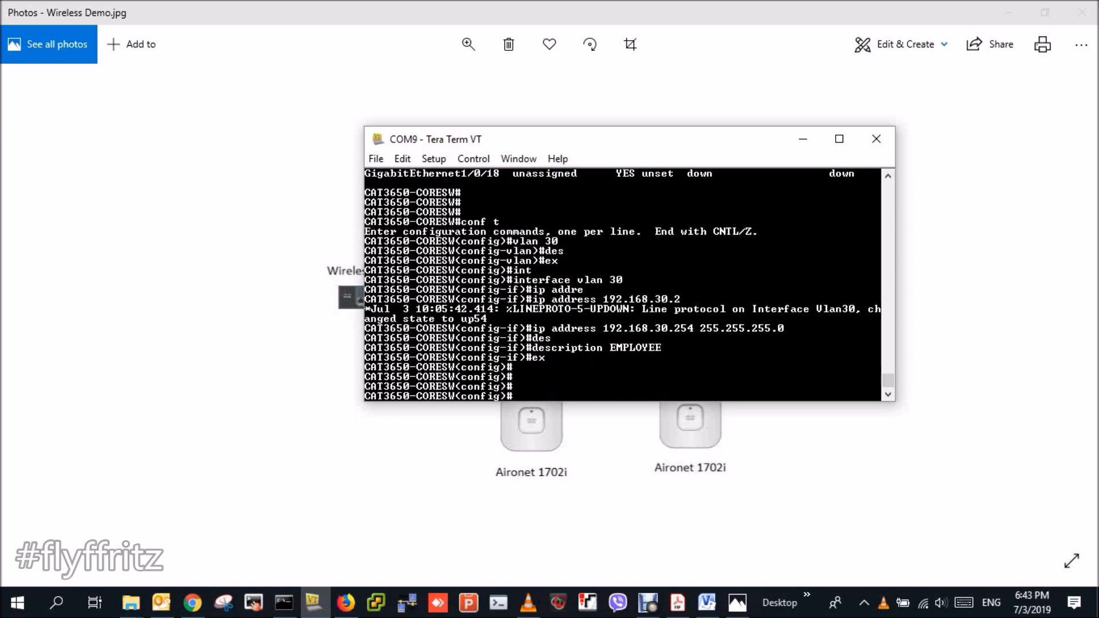
- Return to the controller web GUI's Interfaces list under CONTROLLER
{"action": "left_click", "coordinate": [803, 139]}
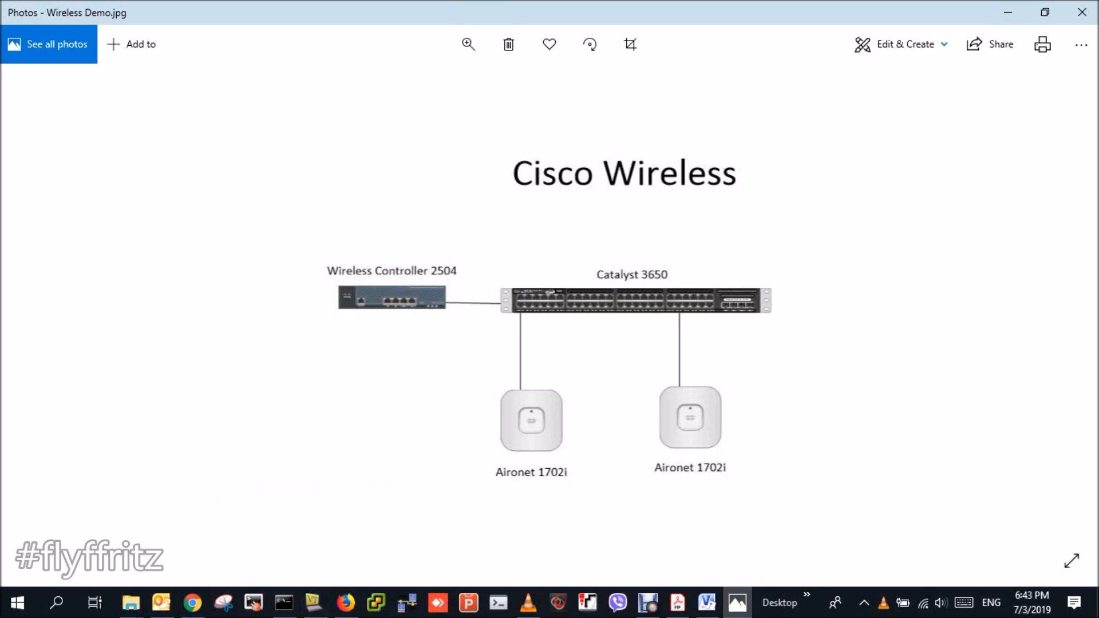
{"action": "left_click", "coordinate": [346, 602]}
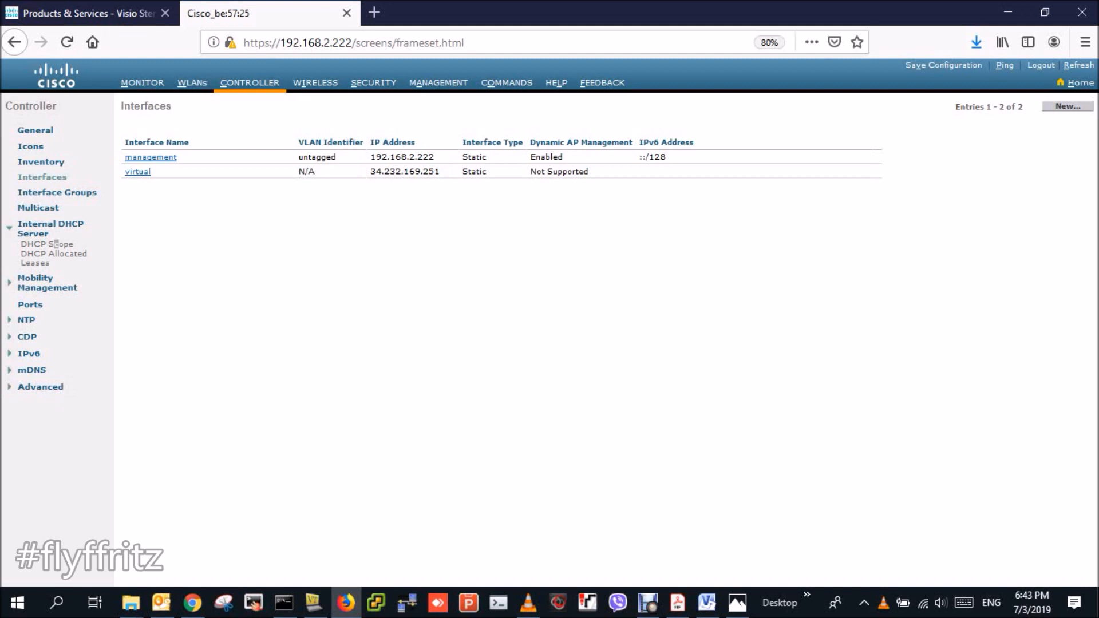
{"action": "left_click", "coordinate": [192, 82]}
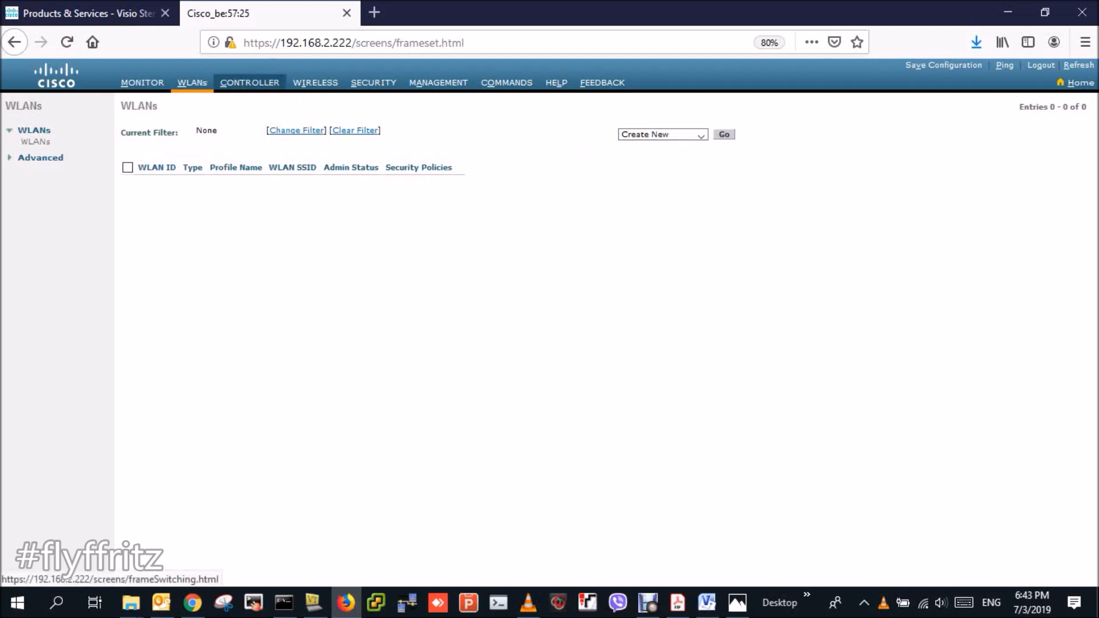
{"action": "left_click", "coordinate": [249, 82]}
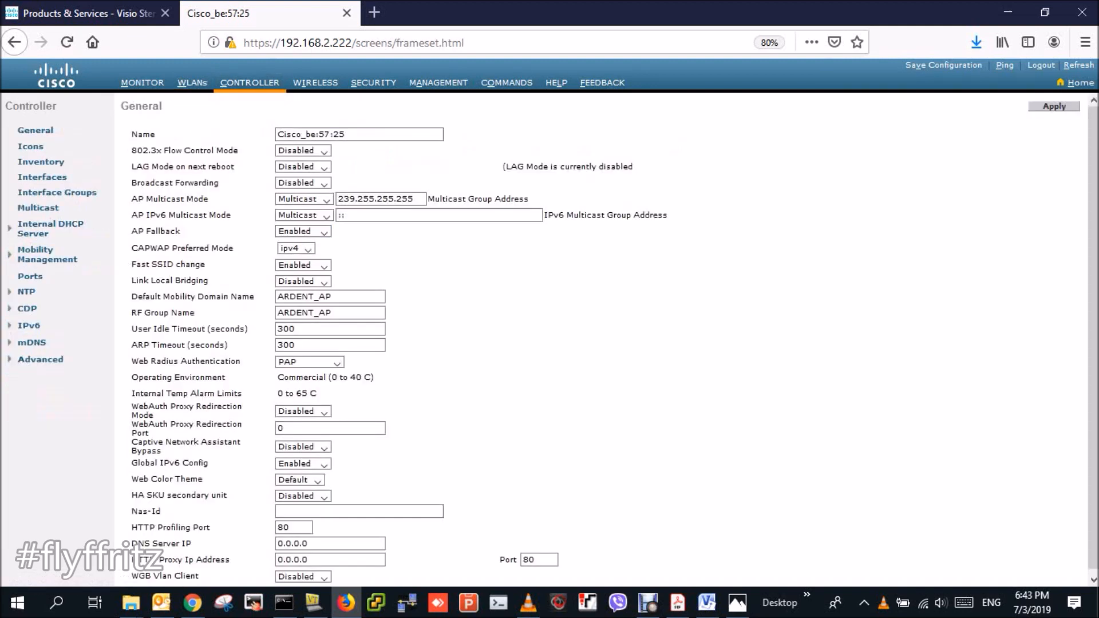
{"action": "left_click", "coordinate": [42, 177]}
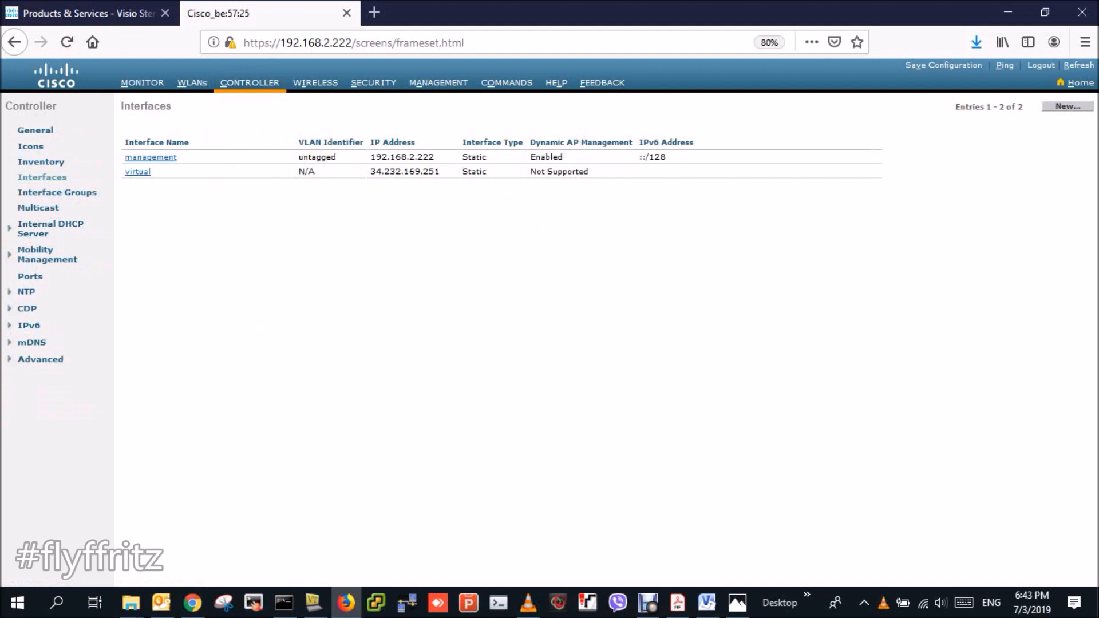
- Create a new interface named VLAN20 with VLAN Id 20
{"action": "left_click", "coordinate": [1067, 106]}
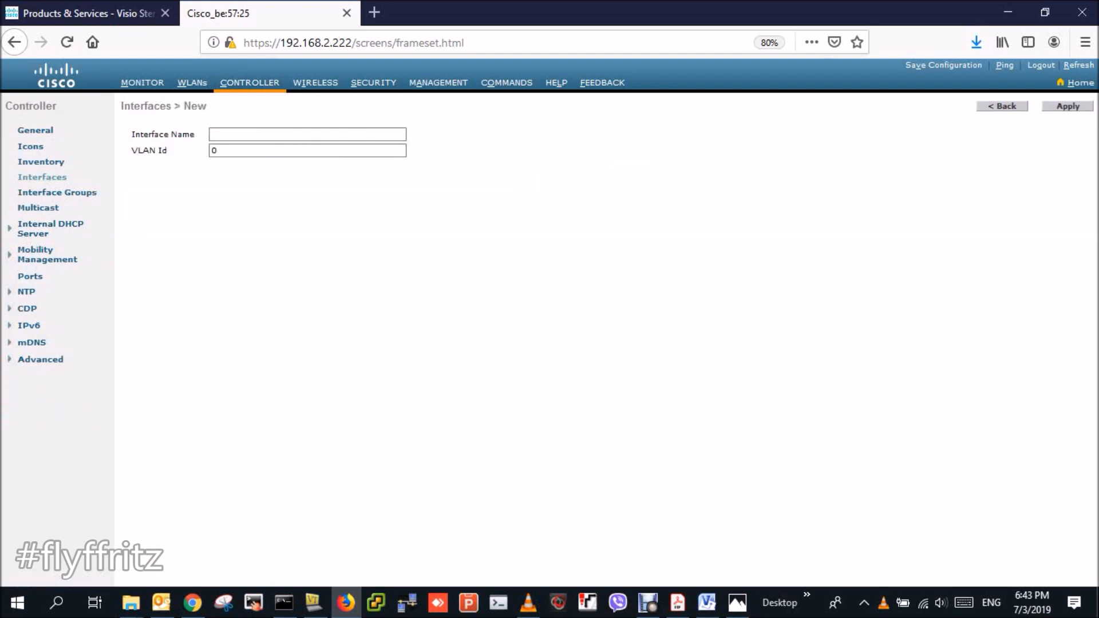
{"action": "type", "text": "VL"}
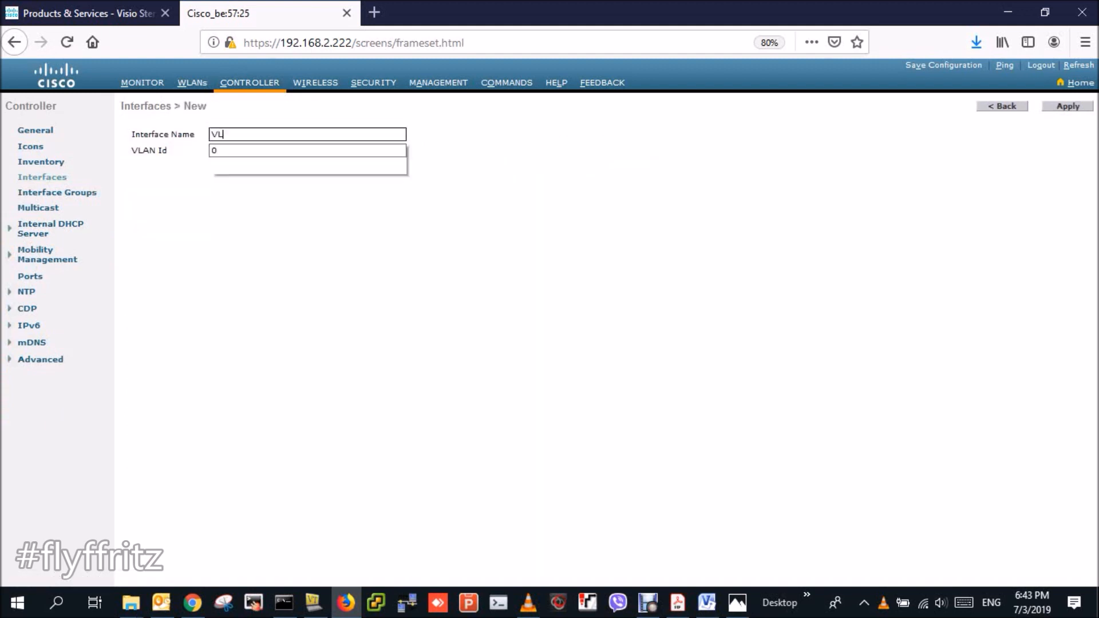
{"action": "type", "text": "AN20"}
{"action": "key", "text": "Escape"}
{"action": "key", "text": "Tab"}
{"action": "type", "text": "20"}
{"action": "key", "text": "Escape"}
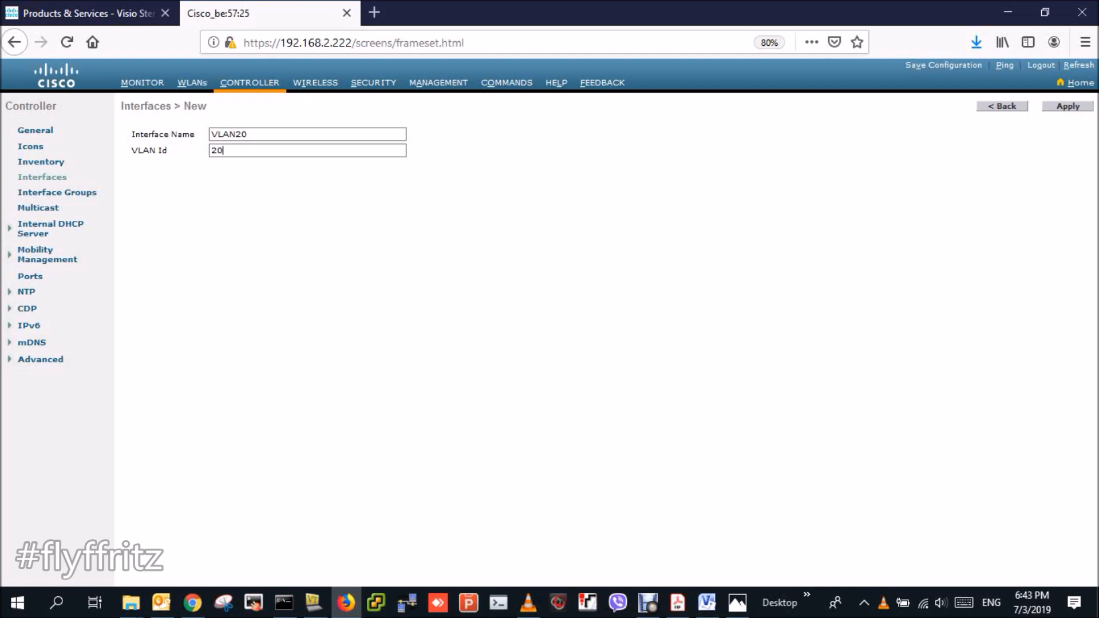
{"action": "double_click", "coordinate": [1067, 107]}
- Set VLAN20 to port 1, IP 192.168.20.200/255.255.255.0, gateway and DHCP server 192.168.20.254
{"action": "left_click", "coordinate": [1068, 106]}
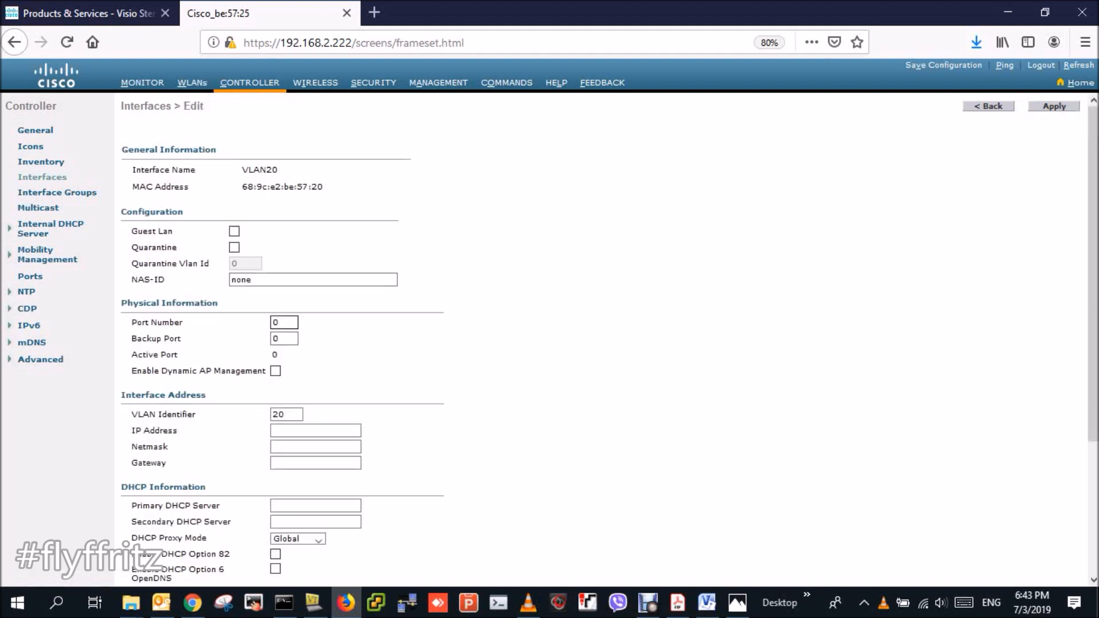
{"action": "left_click", "coordinate": [284, 323]}
{"action": "key", "text": "BackSpace"}
{"action": "type", "text": "1"}
{"action": "left_click", "coordinate": [315, 431]}
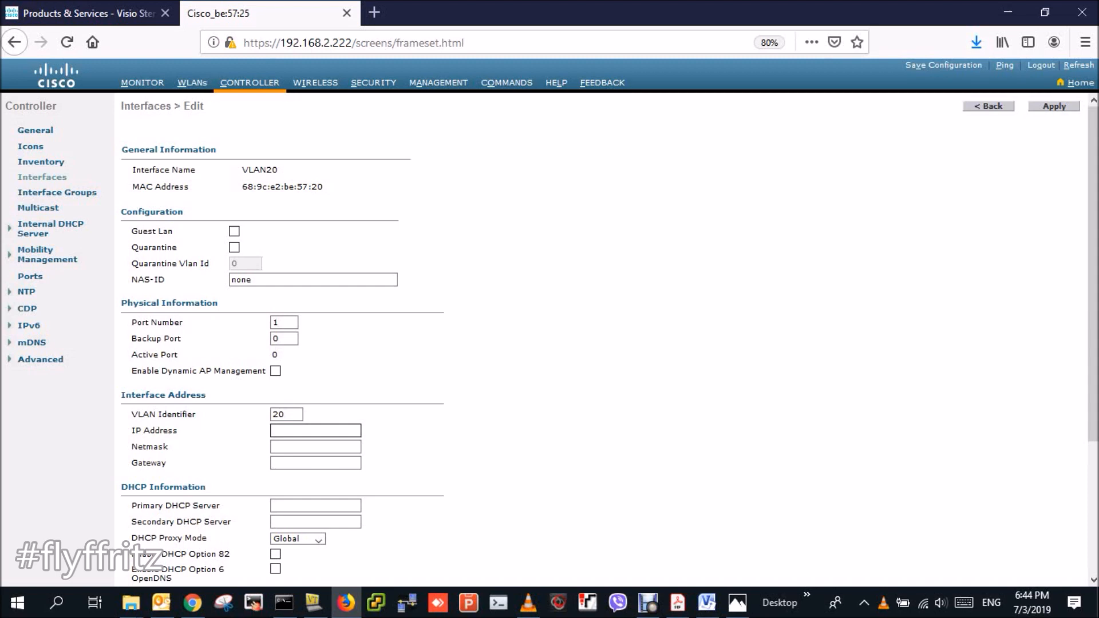
{"action": "type", "text": "192.168.20"}
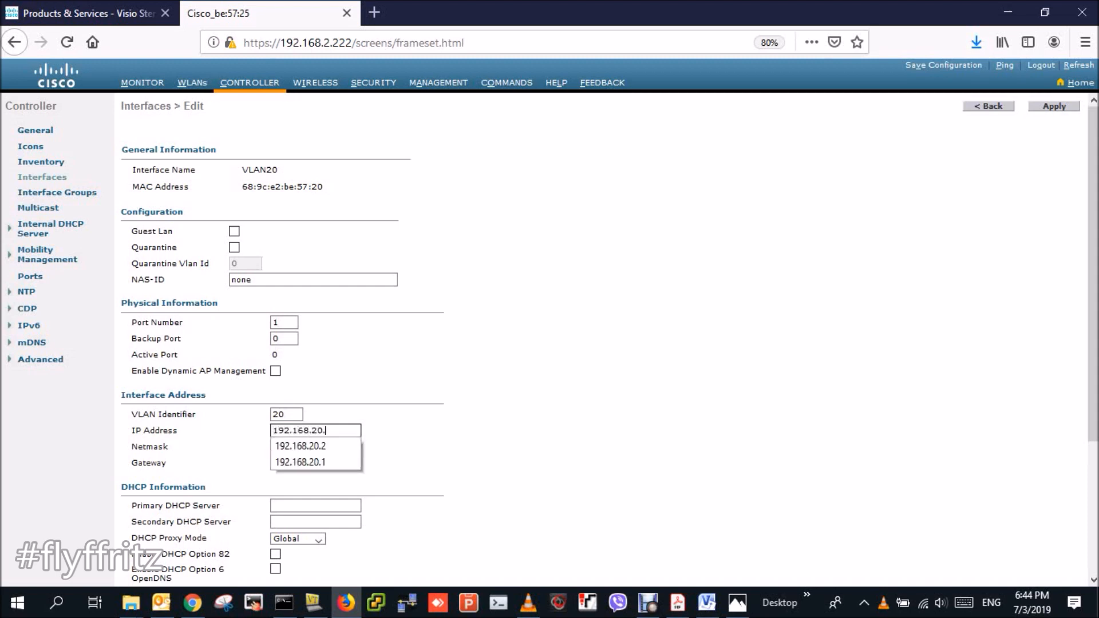
{"action": "type", "text": ".200"}
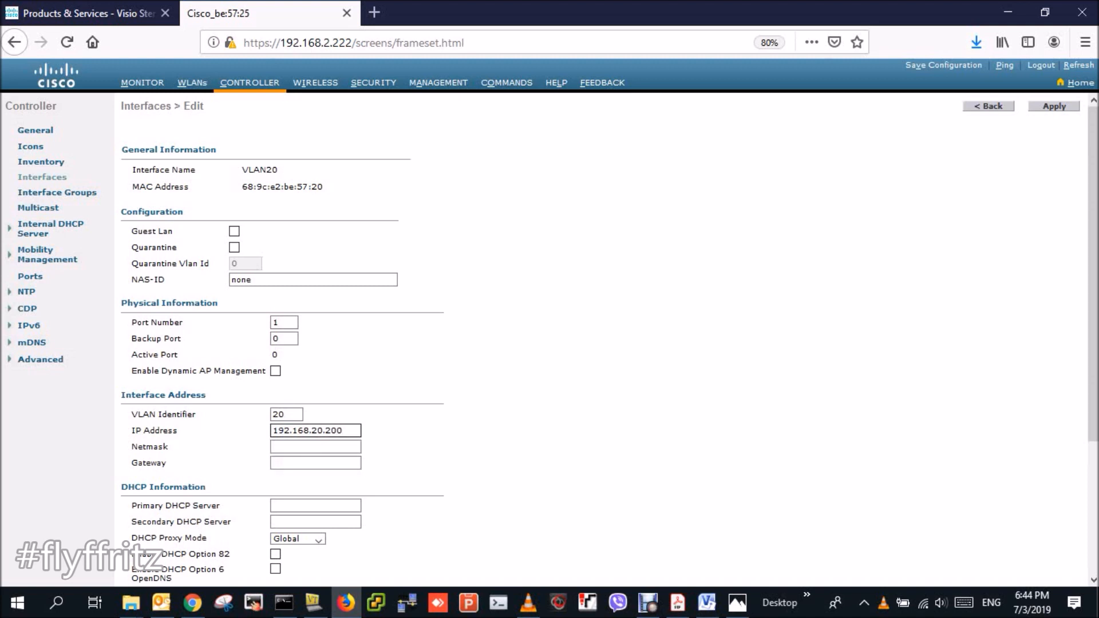
{"action": "key", "text": "Tab"}
{"action": "type", "text": "255"}
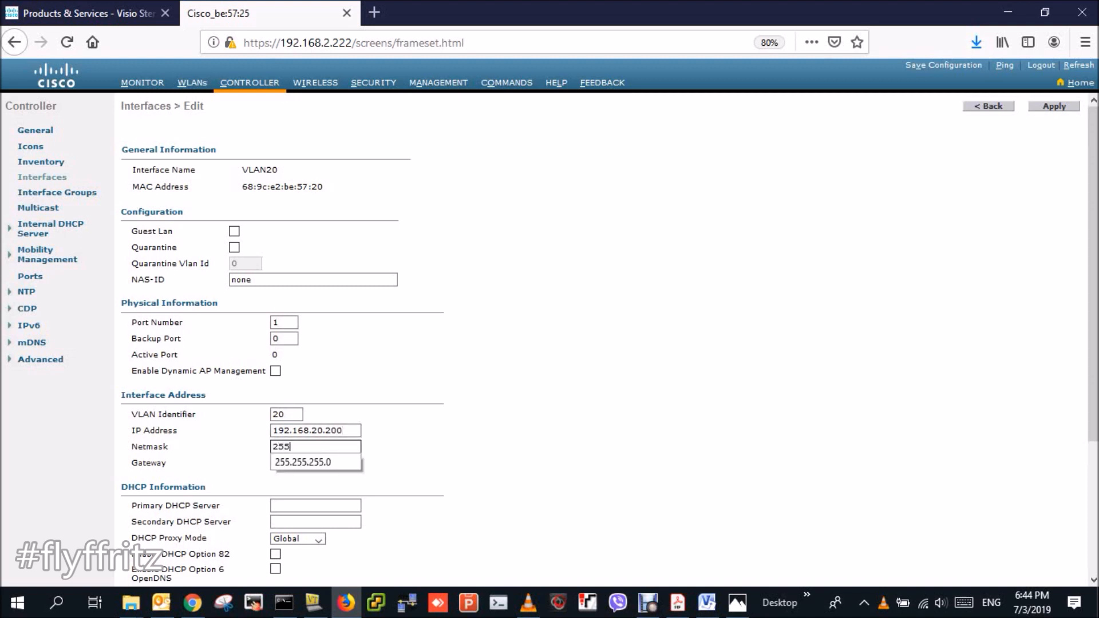
{"action": "type", "text": ".255.255.0"}
{"action": "key", "text": "Tab"}
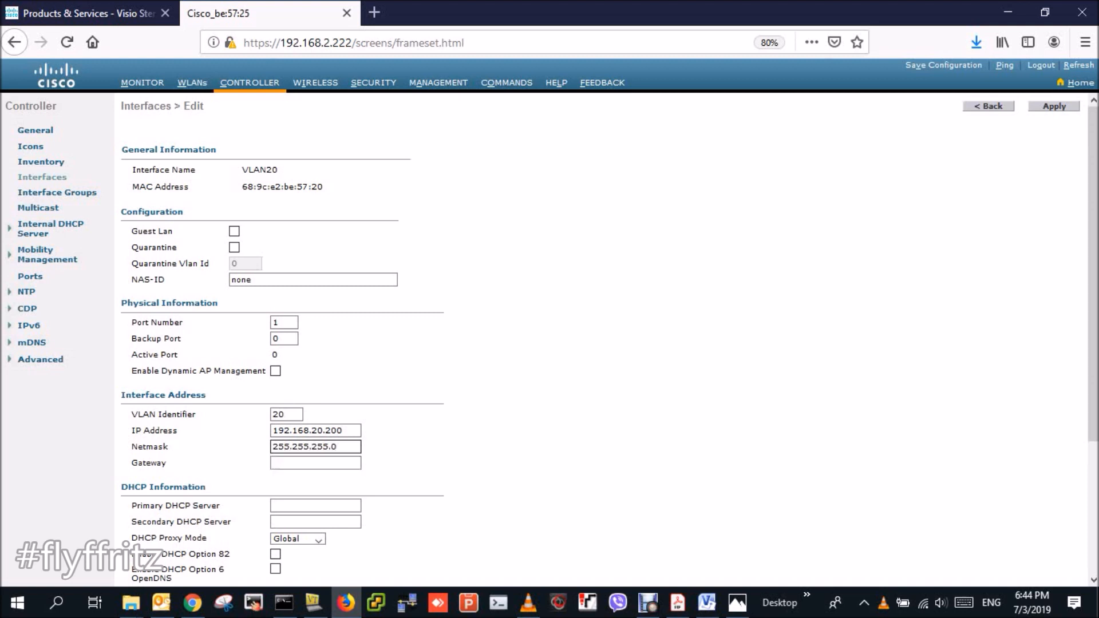
{"action": "type", "text": "192.1"}
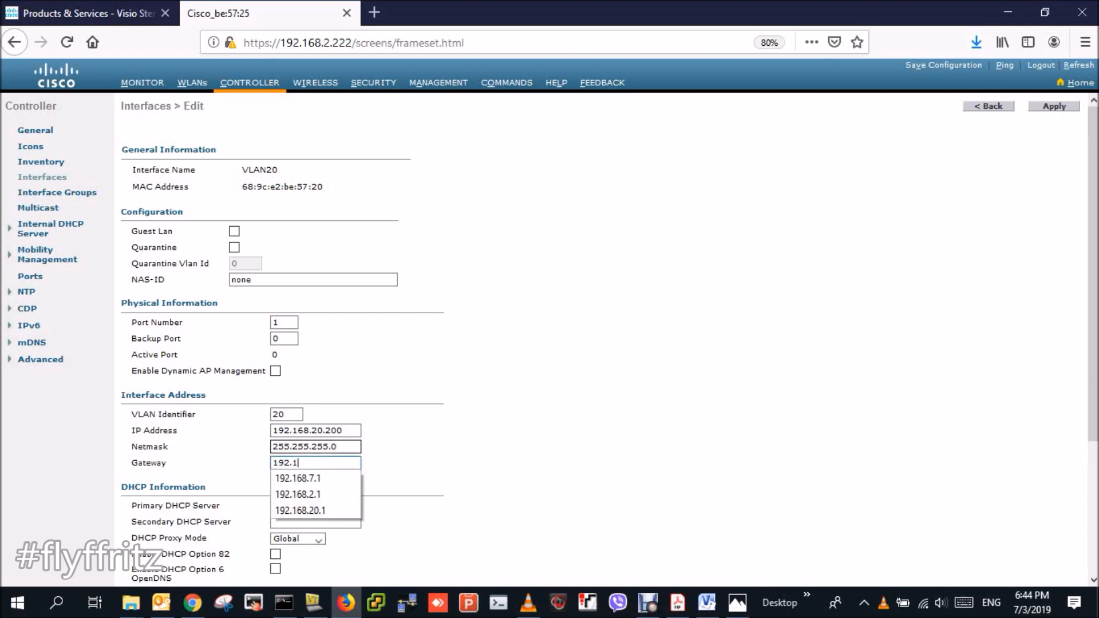
{"action": "type", "text": "68.20.254"}
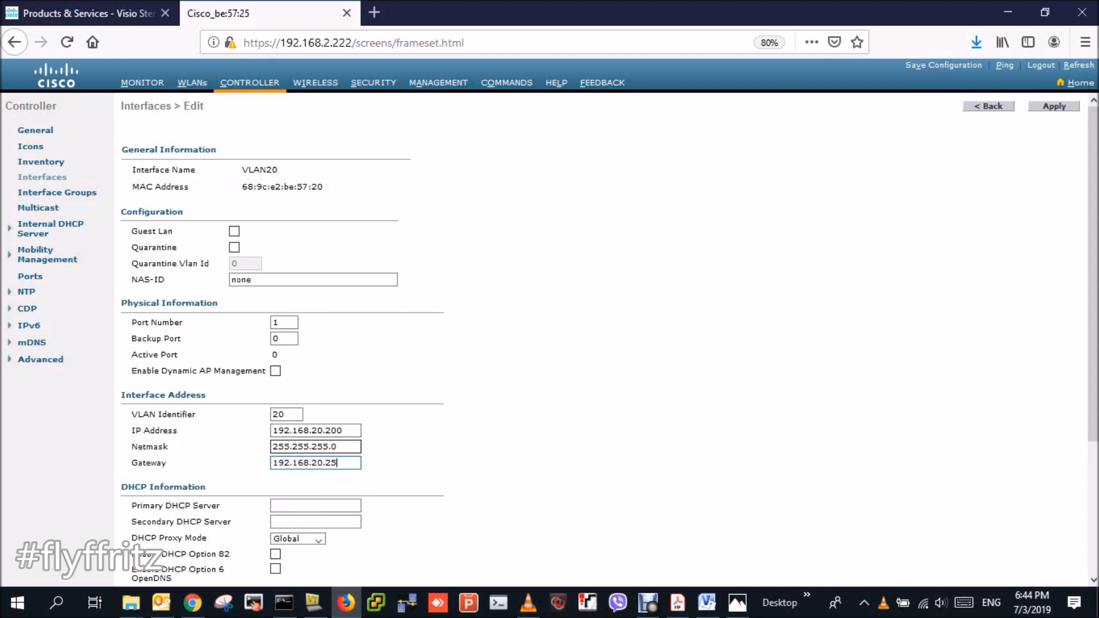
{"action": "key", "text": "Tab"}
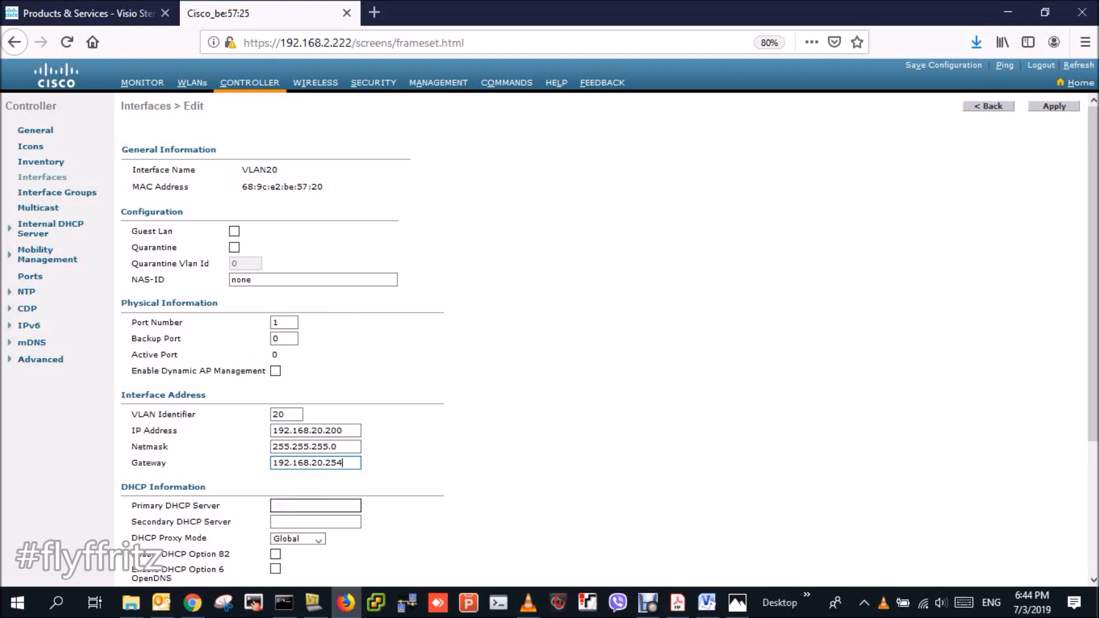
{"action": "type", "text": "192.168"}
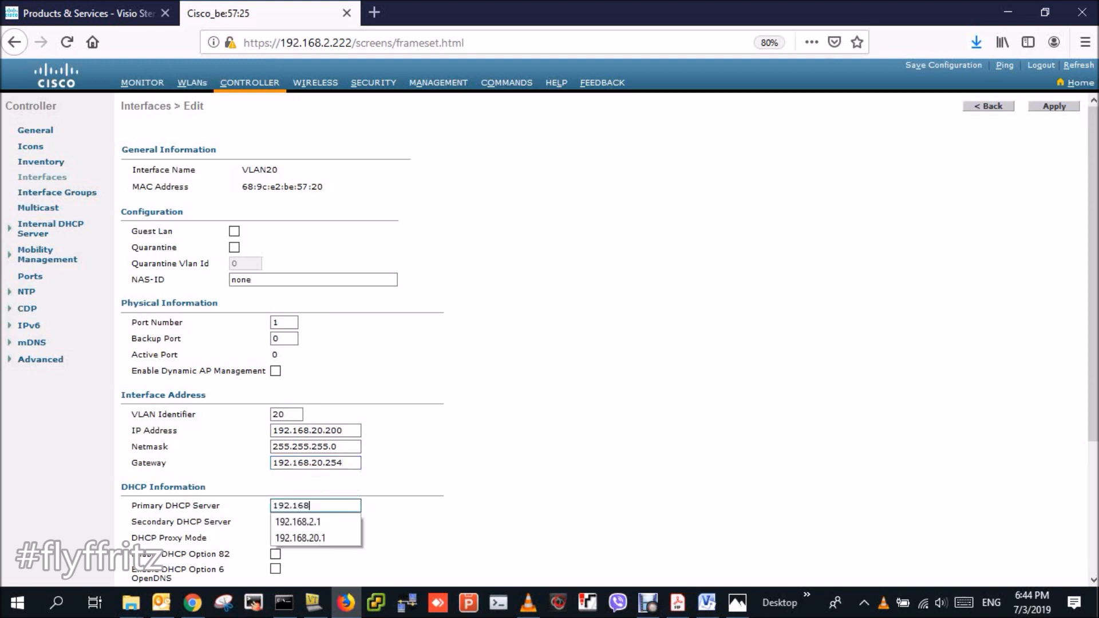
{"action": "type", "text": ".20.254"}
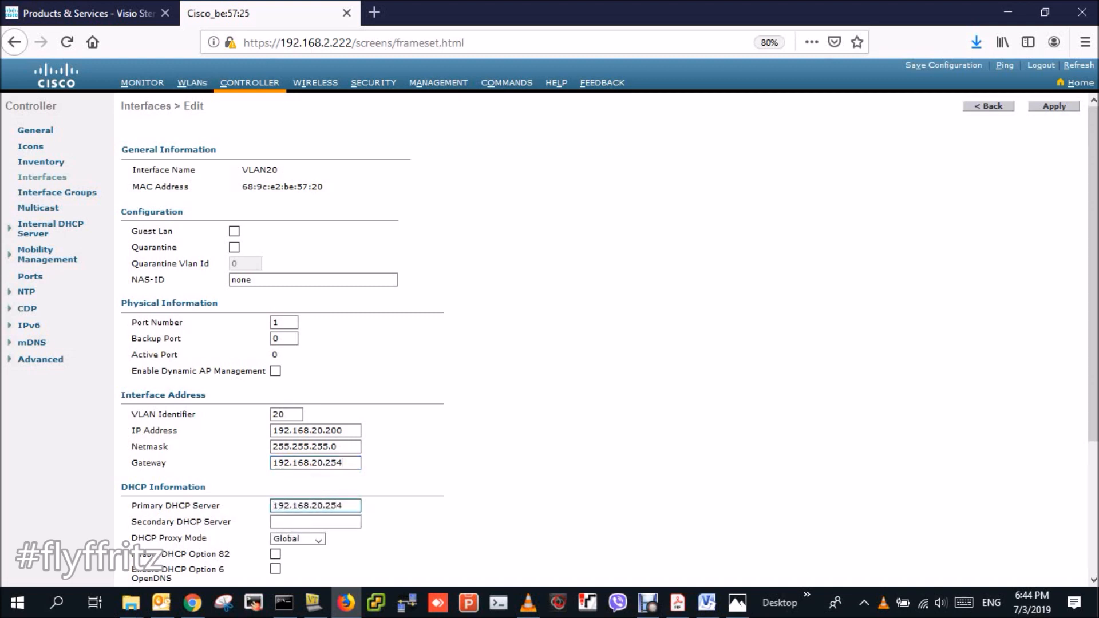
- Double-check the VLAN20 addresses and apply the settings, accepting the WLAN warnings
{"action": "scroll", "coordinate": [549, 343], "scroll_direction": "down", "scroll_amount": 2}
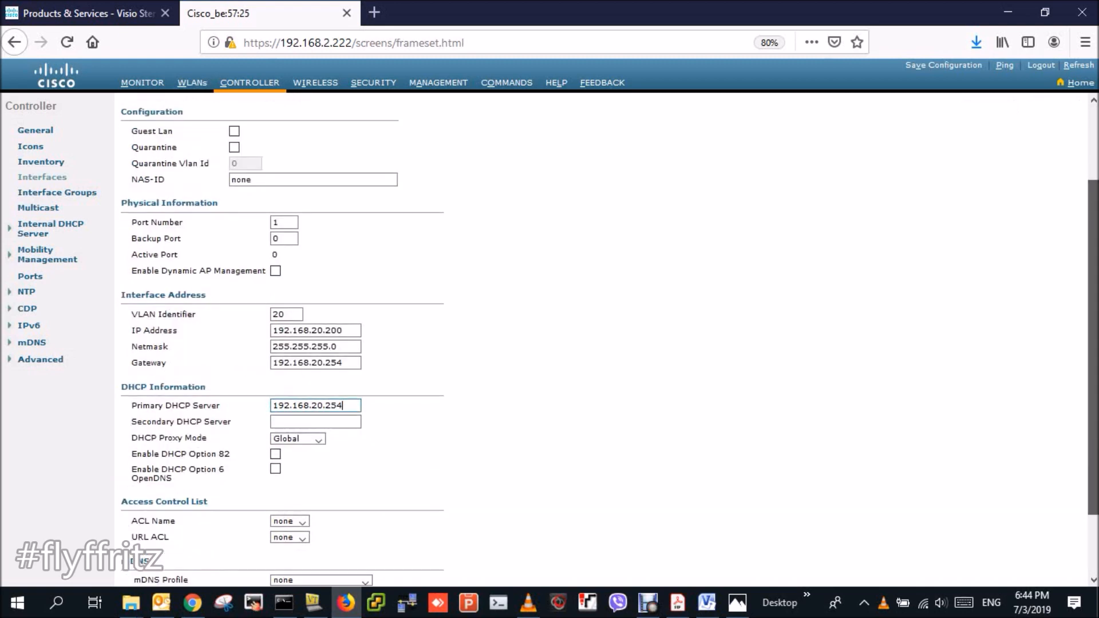
{"action": "scroll", "coordinate": [549, 343], "scroll_direction": "down", "scroll_amount": 2}
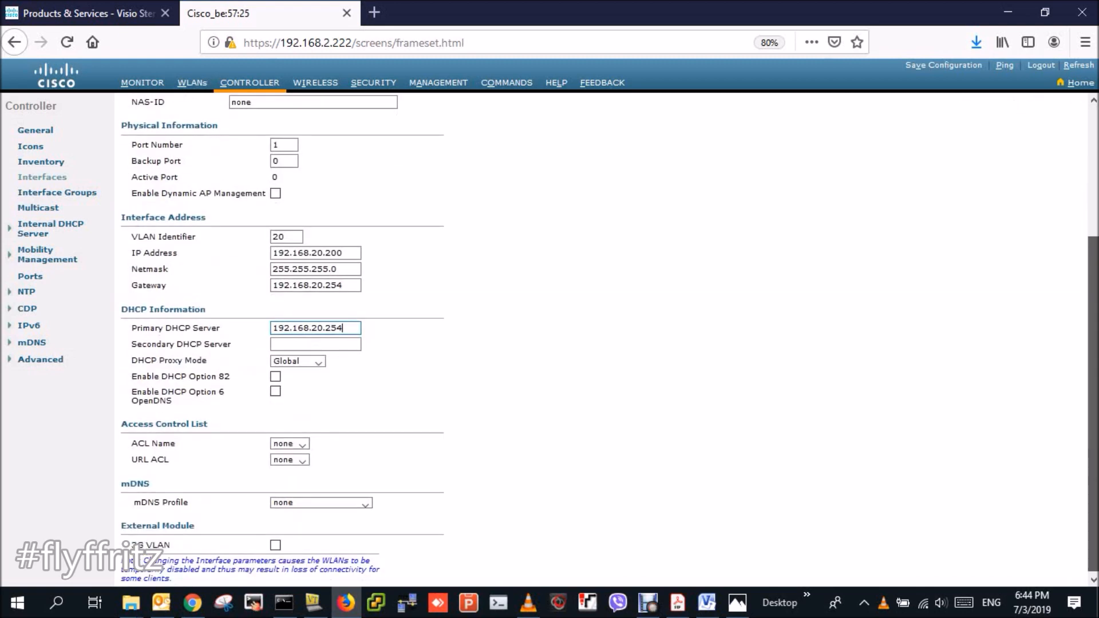
{"action": "scroll", "coordinate": [550, 343], "scroll_direction": "up", "scroll_amount": 3}
{"action": "scroll", "coordinate": [549, 343], "scroll_direction": "down", "scroll_amount": 3}
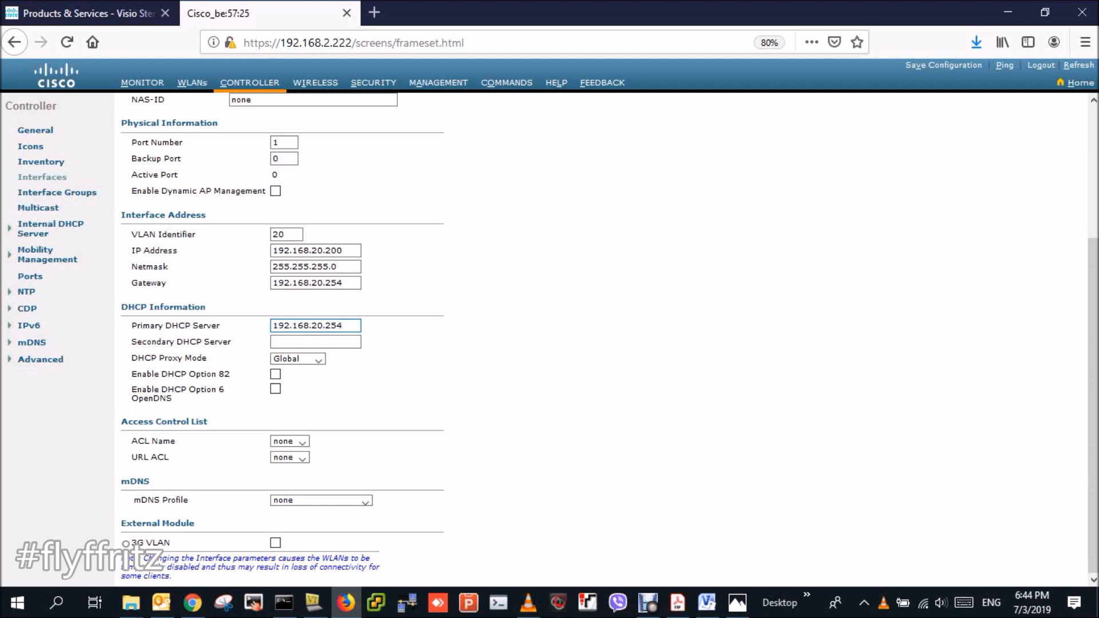
{"action": "scroll", "coordinate": [549, 338], "scroll_direction": "up", "scroll_amount": 3}
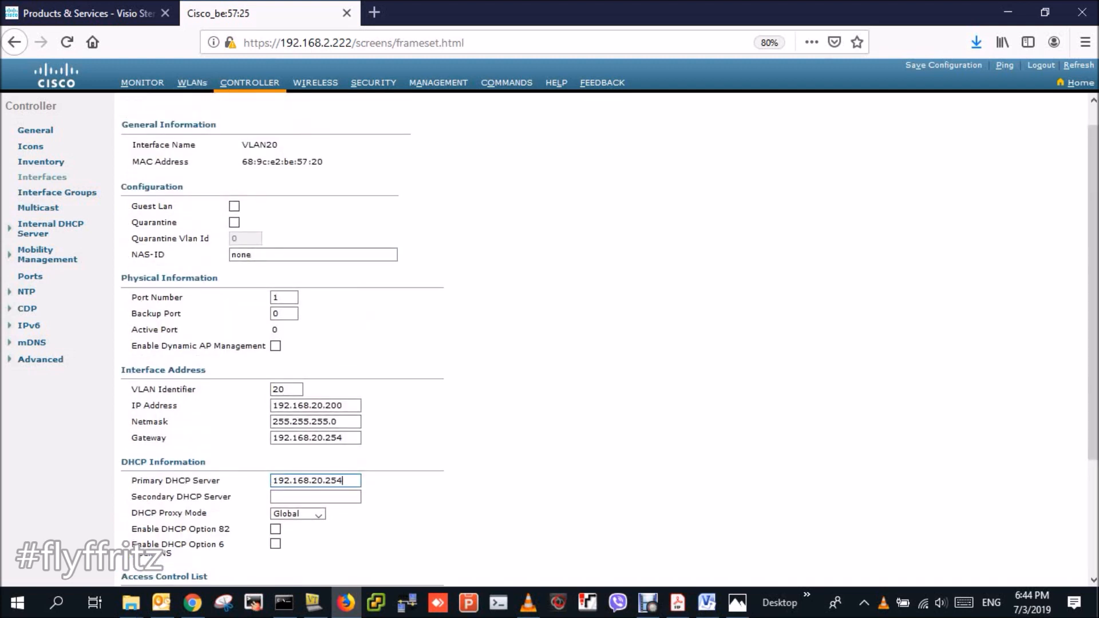
{"action": "left_click_drag", "start_coordinate": [347, 406], "coordinate": [272, 405]}
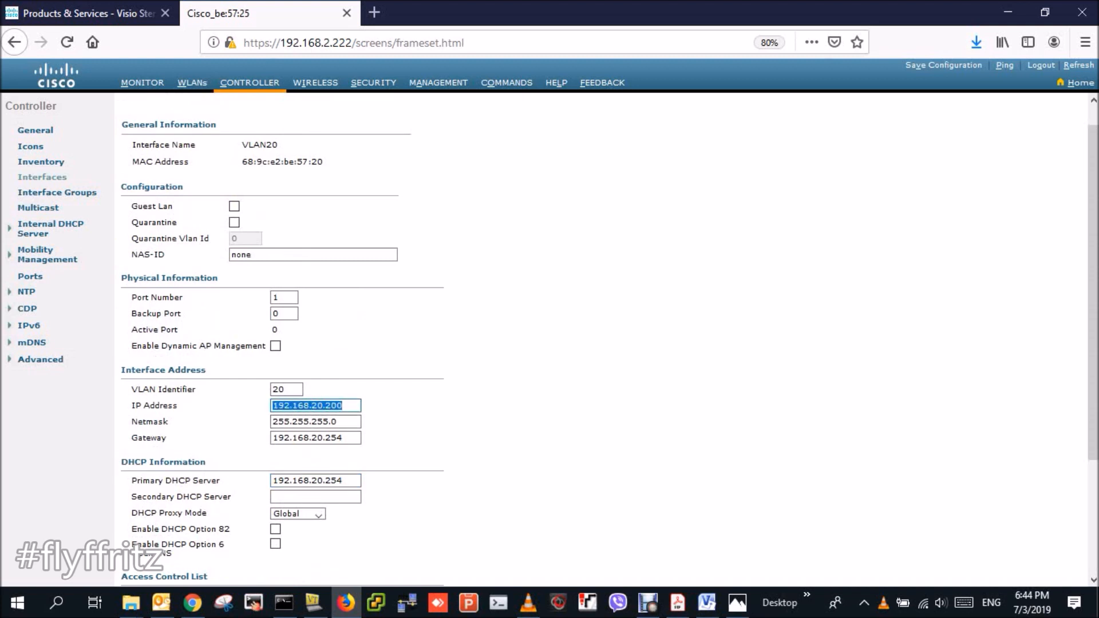
{"action": "left_click_drag", "start_coordinate": [342, 438], "coordinate": [309, 438]}
{"action": "left_click", "coordinate": [331, 438]}
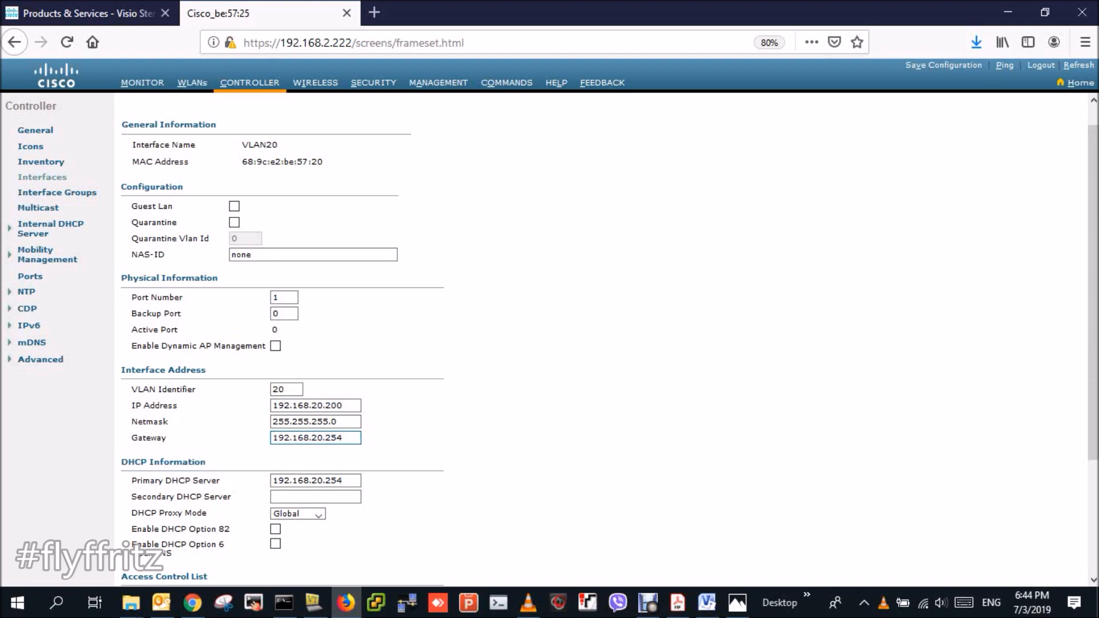
{"action": "scroll", "coordinate": [609, 343], "scroll_direction": "up", "scroll_amount": 1}
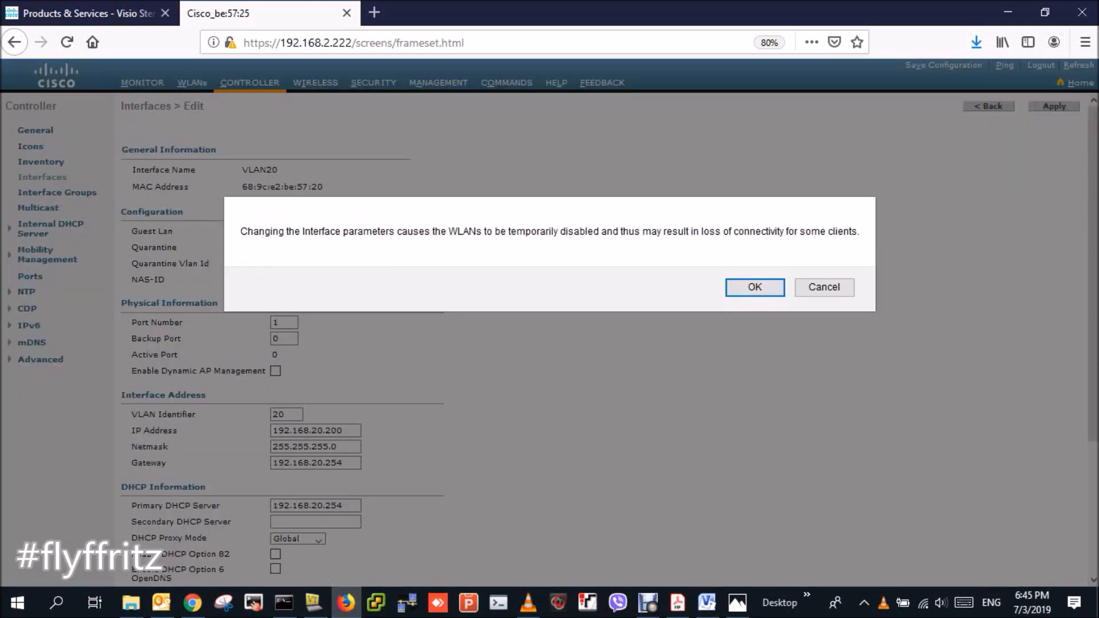
{"action": "left_click", "coordinate": [754, 288]}
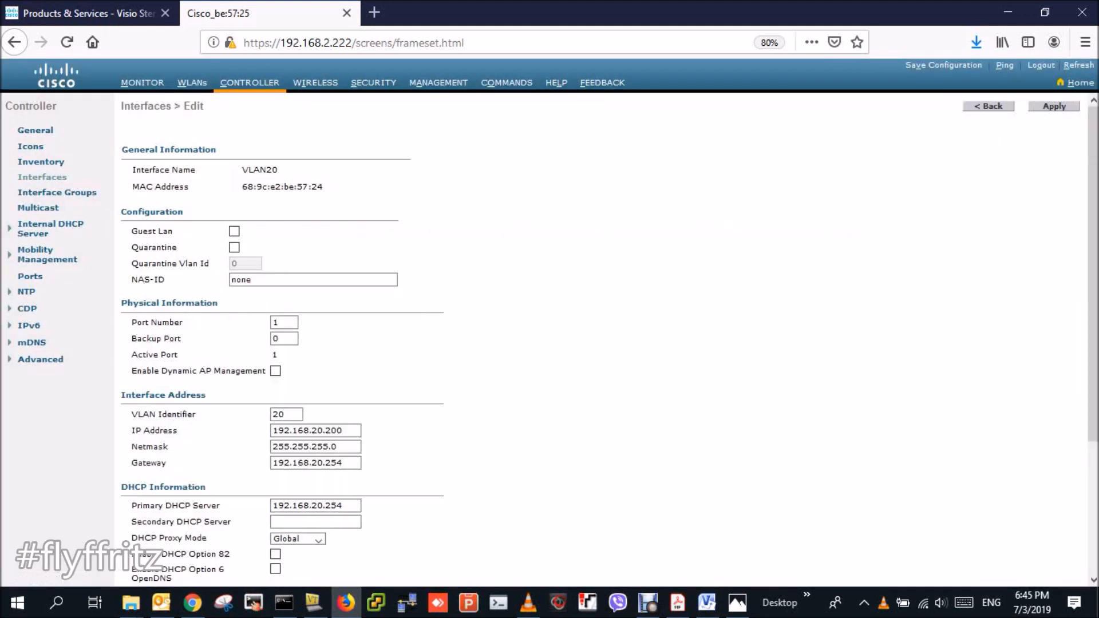
{"action": "left_click", "coordinate": [1054, 106]}
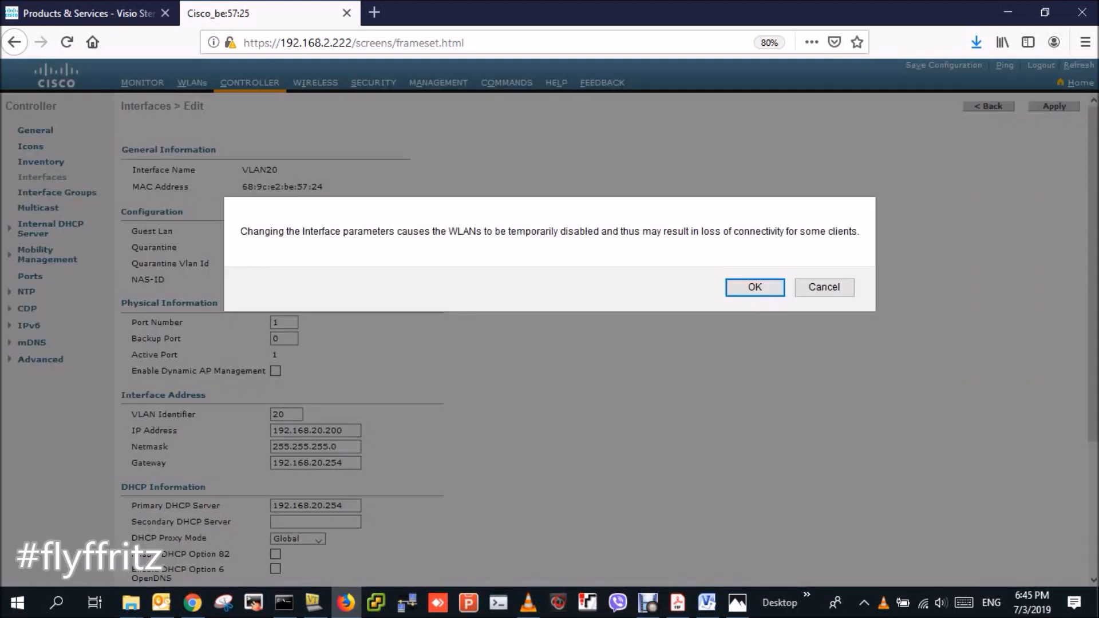
{"action": "key", "text": "Return"}
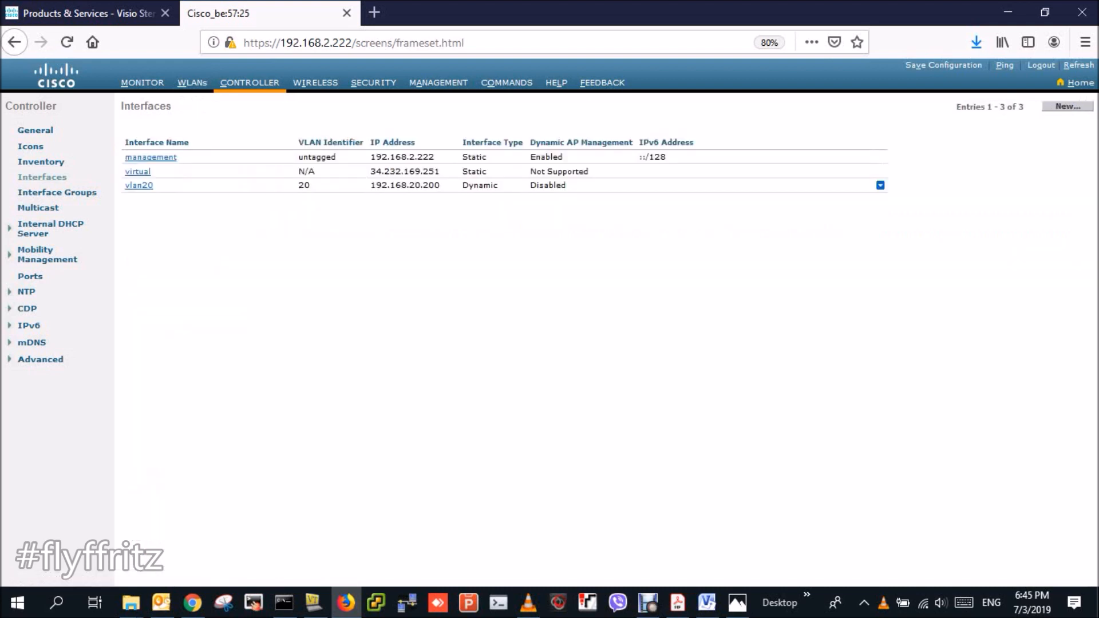
- Create interface VLAN30 with VLAN Id 30 and set its port number to 1
{"action": "left_click", "coordinate": [1067, 107]}
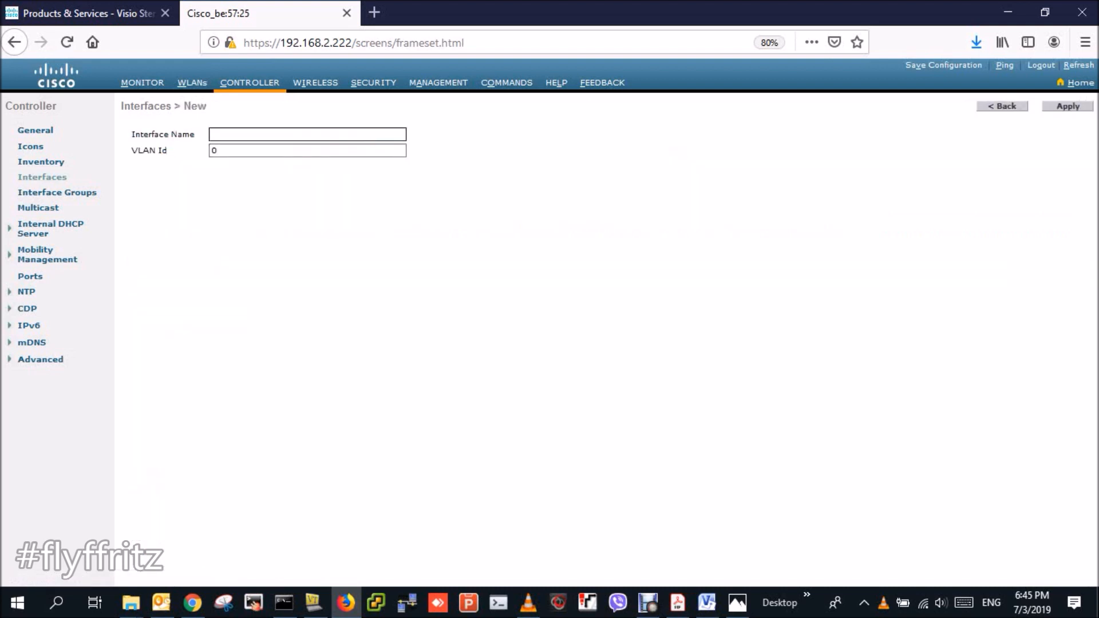
{"action": "type", "text": "VLAN30"}
{"action": "key", "text": "Tab"}
{"action": "type", "text": "30"}
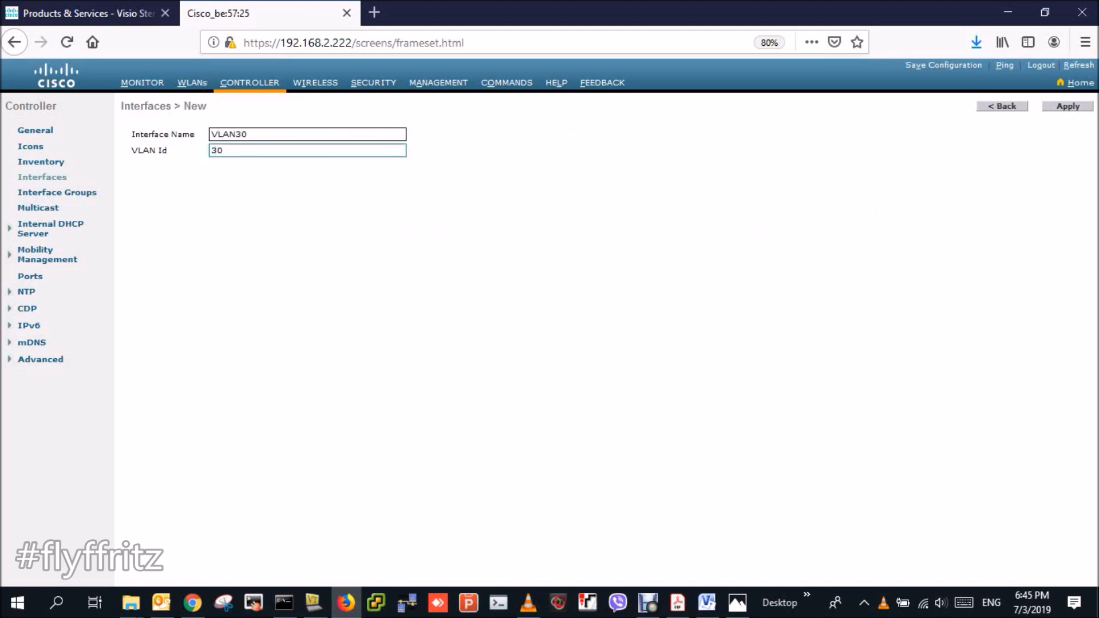
{"action": "left_click", "coordinate": [1067, 106]}
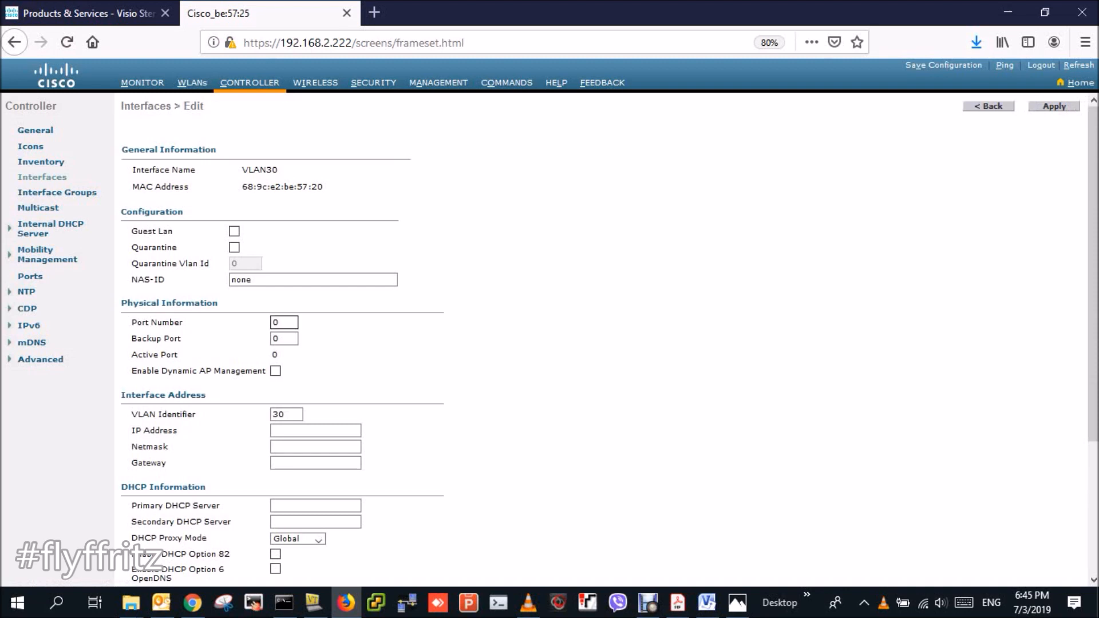
{"action": "key", "text": "BackSpace"}
{"action": "type", "text": "1"}
- Enter IP 192.168.30.200, netmask 255.255.255.0, gateway and primary DHCP 192.168.30.254
{"action": "left_click_drag", "start_coordinate": [1092, 274], "coordinate": [1093, 347]}
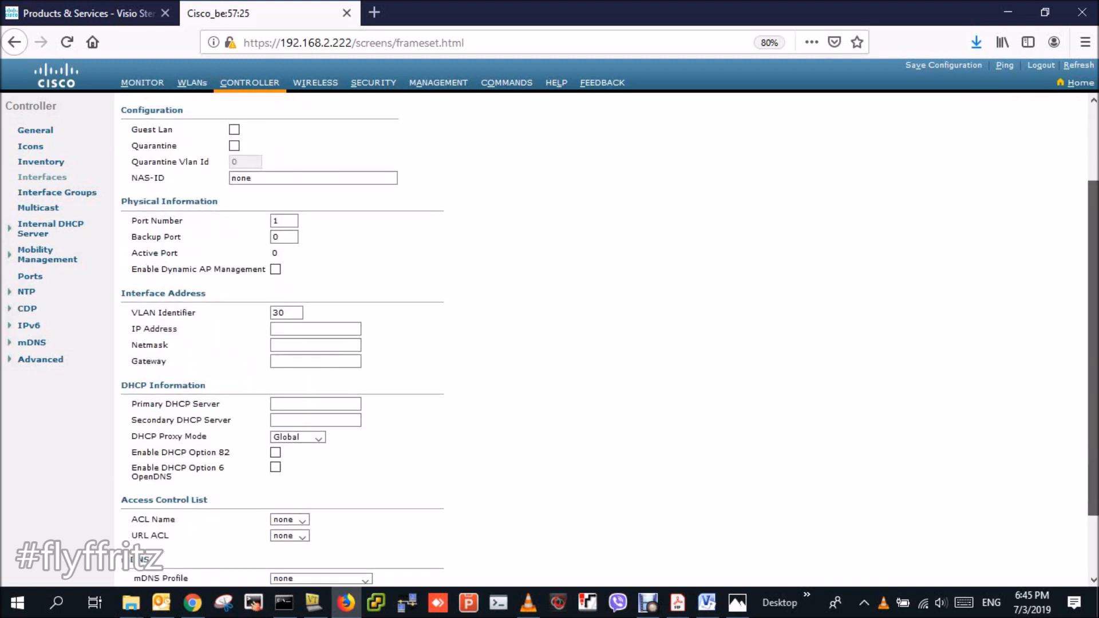
{"action": "type", "text": "19"}
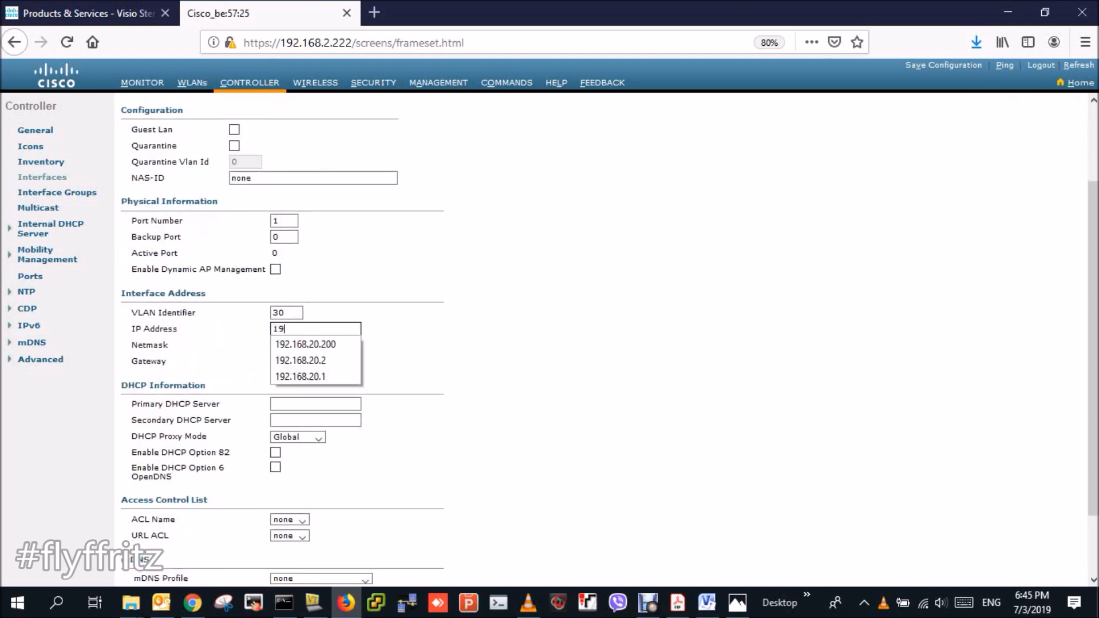
{"action": "type", "text": "2.168.30.200"}
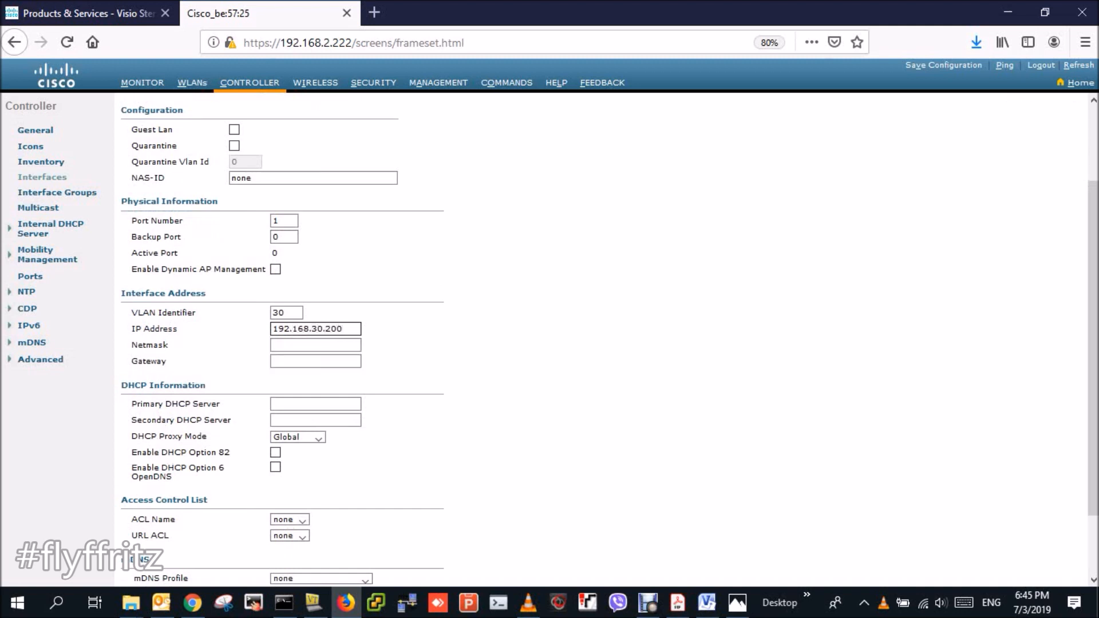
{"action": "key", "text": "Tab"}
{"action": "type", "text": "1"}
{"action": "key", "text": "BackSpace"}
{"action": "type", "text": "255.255.255.0"}
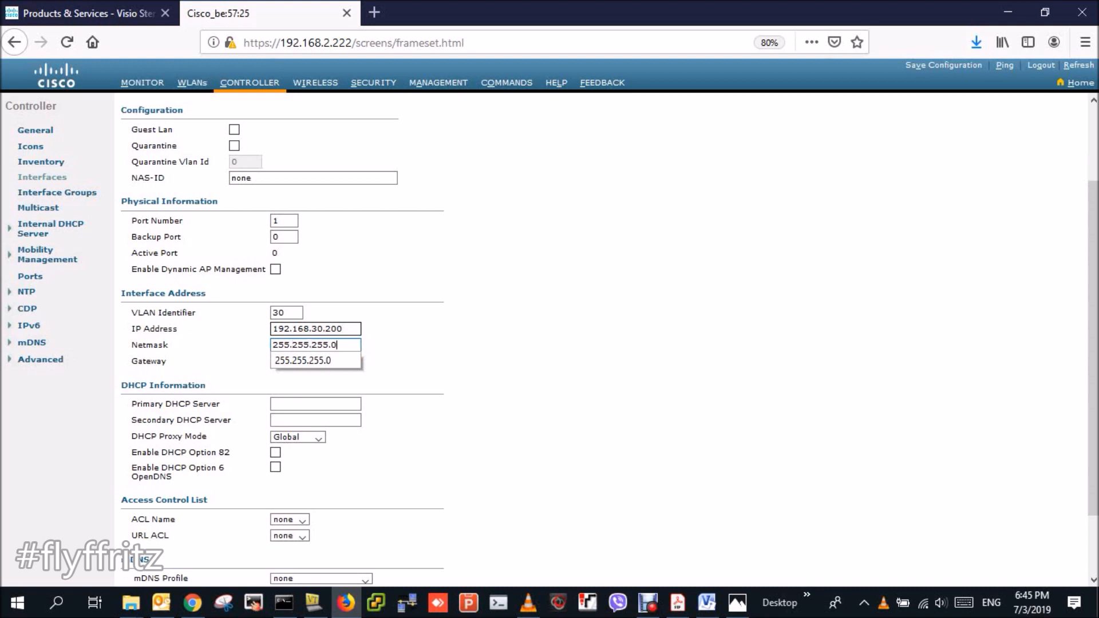
{"action": "key", "text": "Tab"}
{"action": "type", "text": "192."}
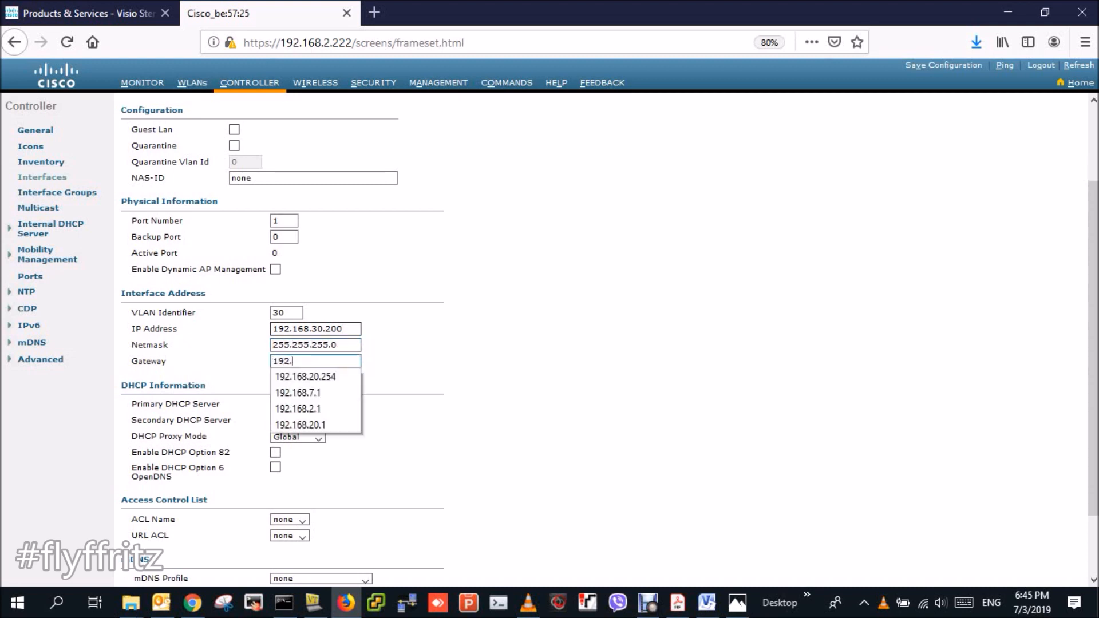
{"action": "type", "text": "168.30.254"}
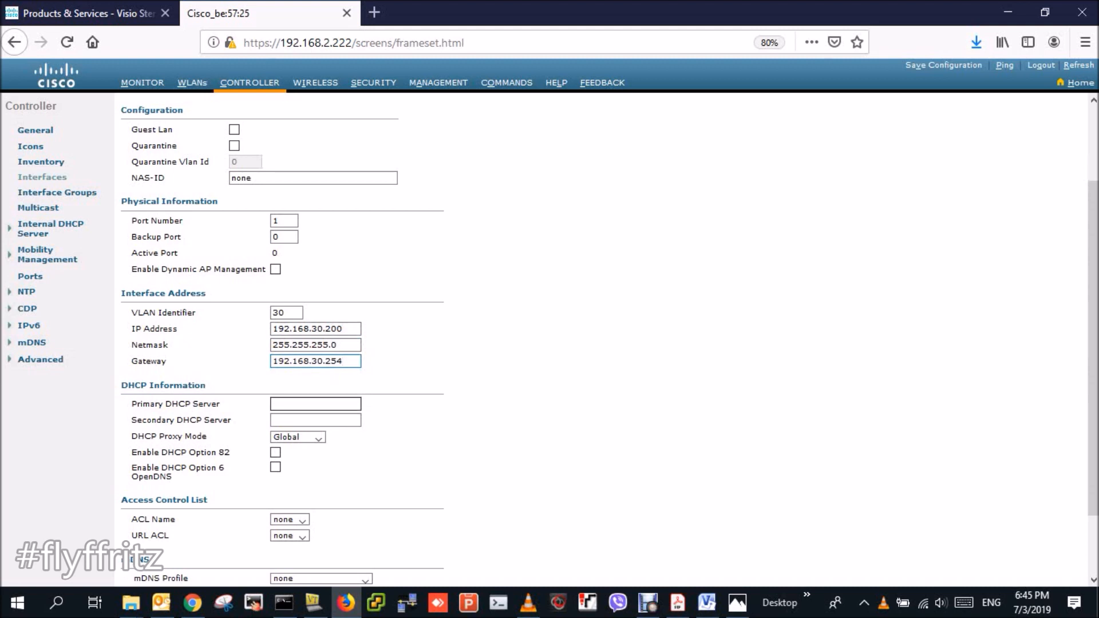
{"action": "key", "text": "Tab"}
{"action": "type", "text": "192.168.30.254"}
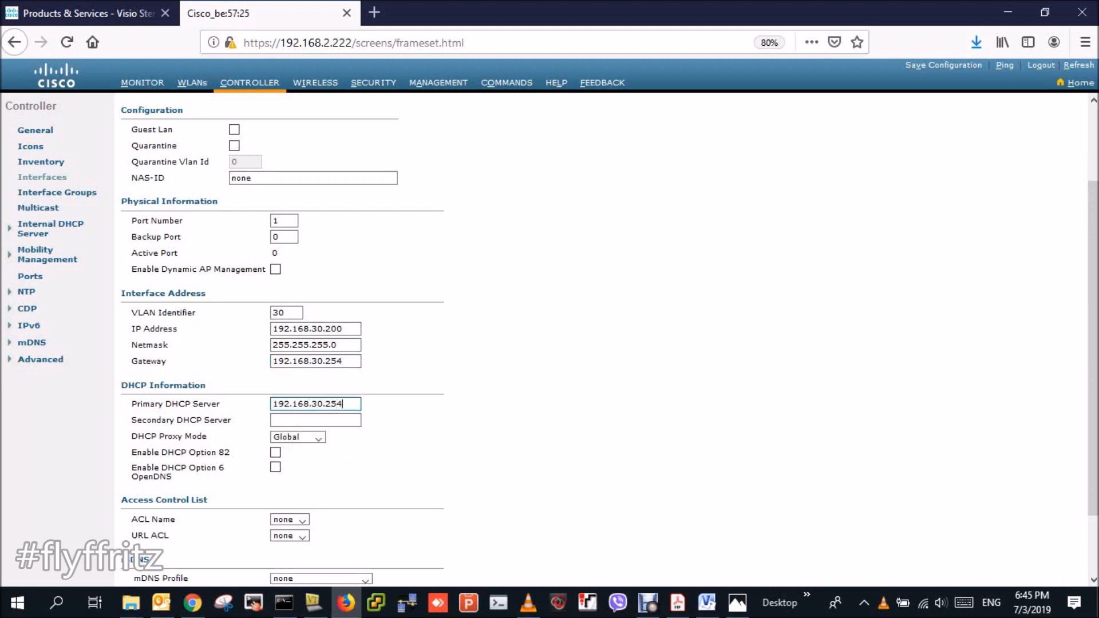
{"action": "scroll", "coordinate": [1092, 372], "scroll_direction": "down", "scroll_amount": 3}
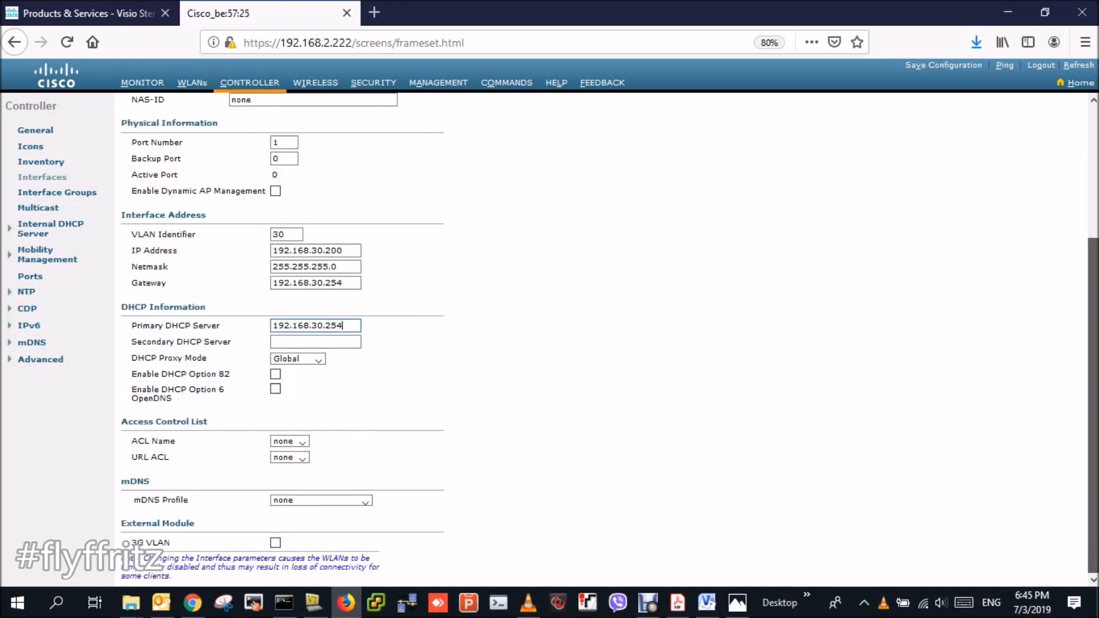
{"action": "scroll", "coordinate": [1092, 372], "scroll_direction": "up", "scroll_amount": 7}
- Apply the vlan30 interface (VLAN 30, 192.168.30.200) and save the controller configuration to flash
{"action": "left_click", "coordinate": [1053, 106]}
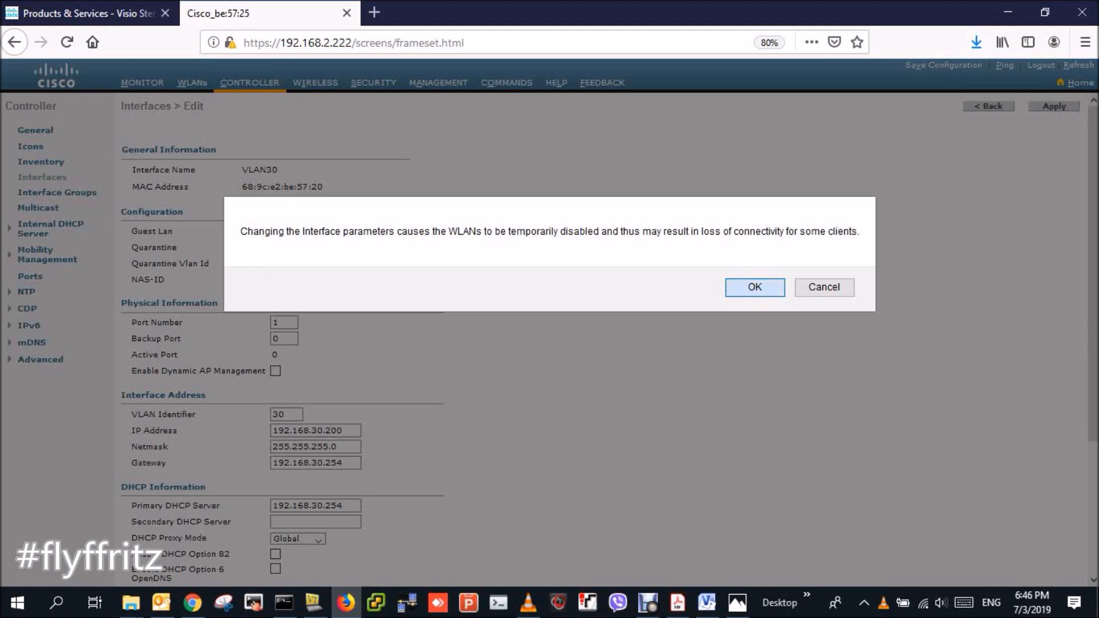
{"action": "key", "text": "Return"}
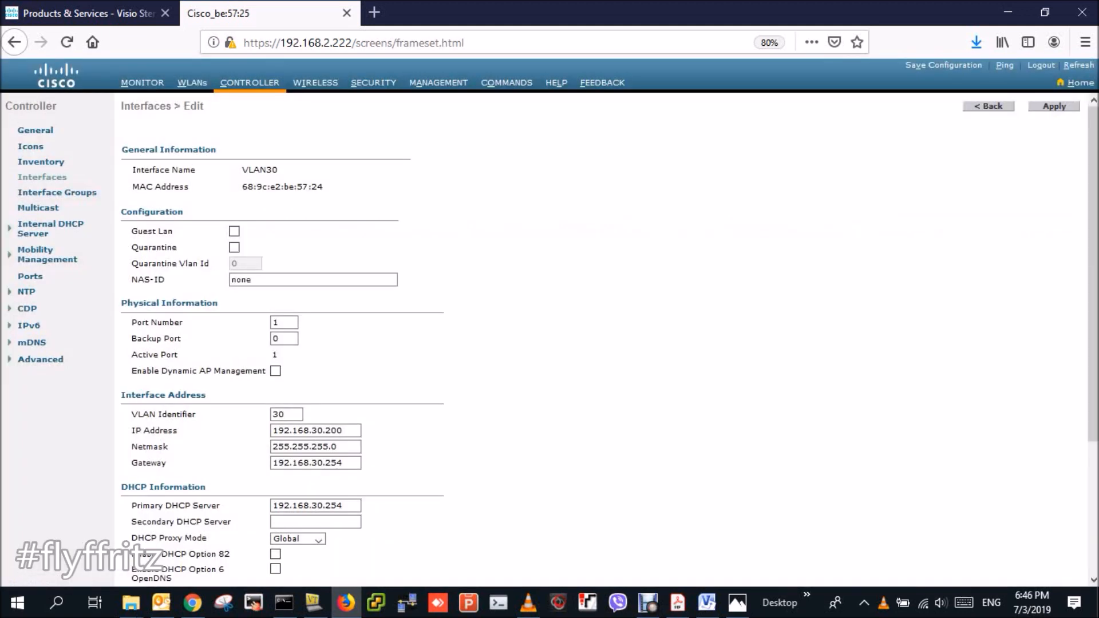
{"action": "left_click", "coordinate": [943, 65]}
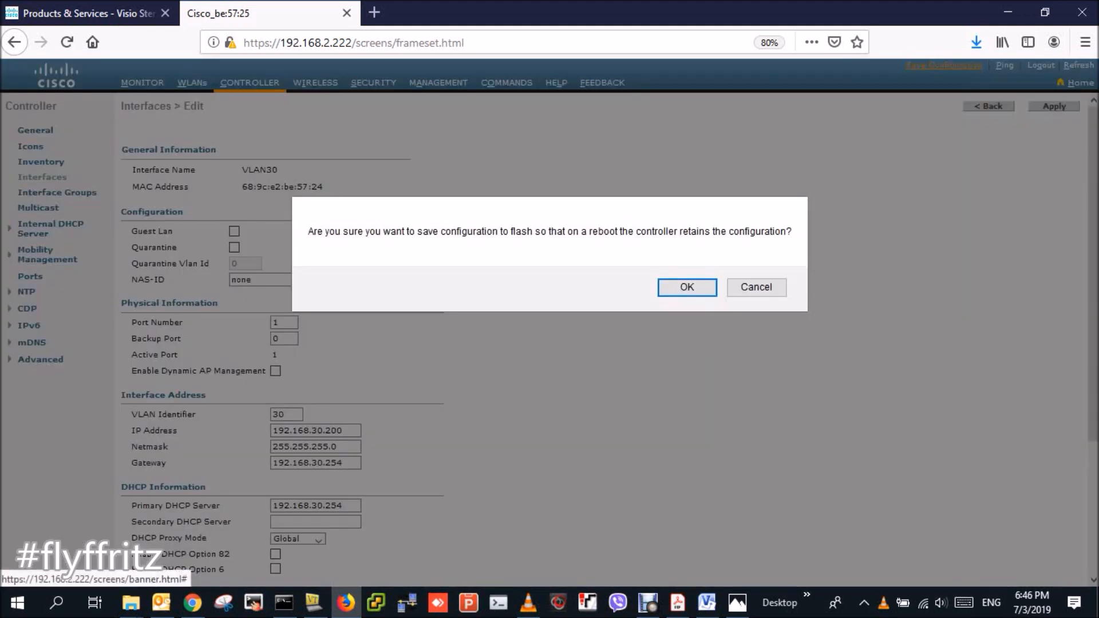
{"action": "key", "text": "Return"}
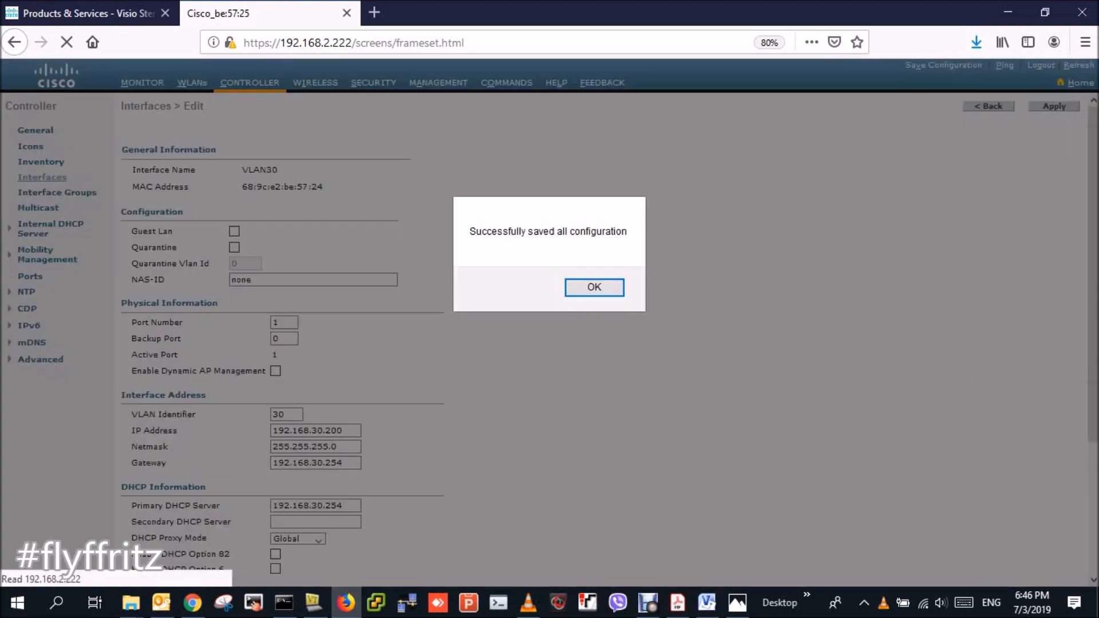
{"action": "key", "text": "Return"}
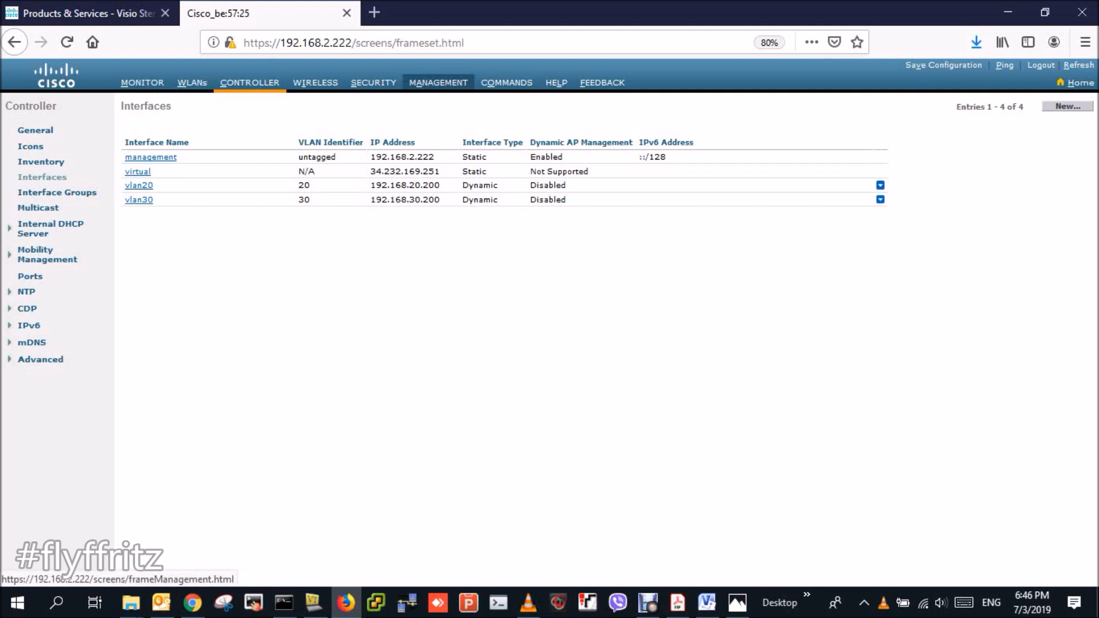
- Check the Management and Commands pages, then list the two joined access points under Wireless > All APs
{"action": "left_click", "coordinate": [438, 83]}
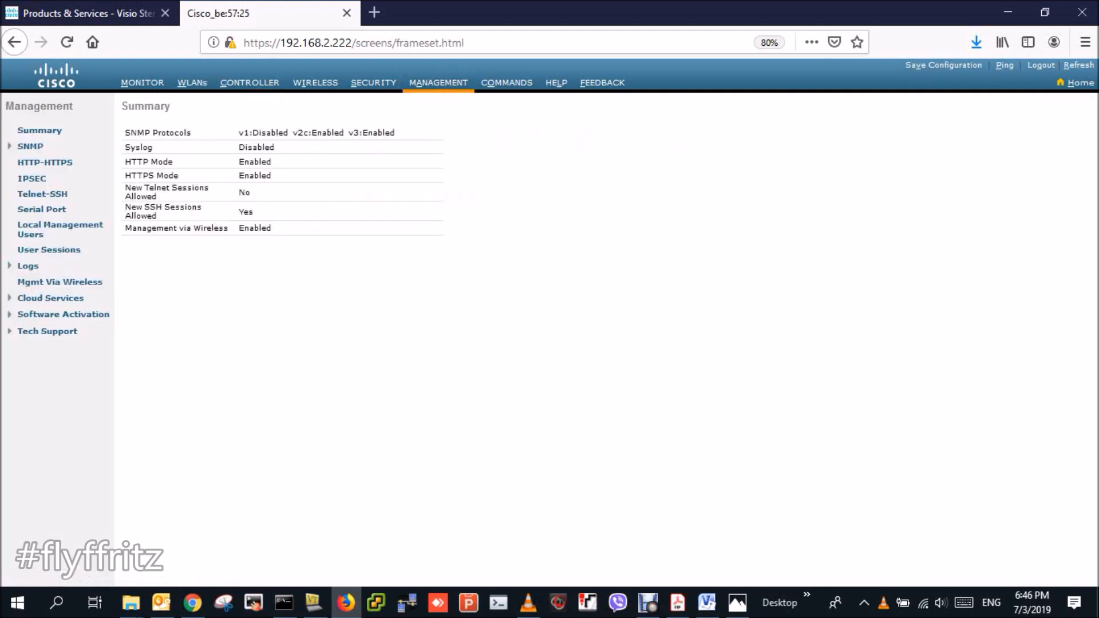
{"action": "left_click", "coordinate": [506, 82]}
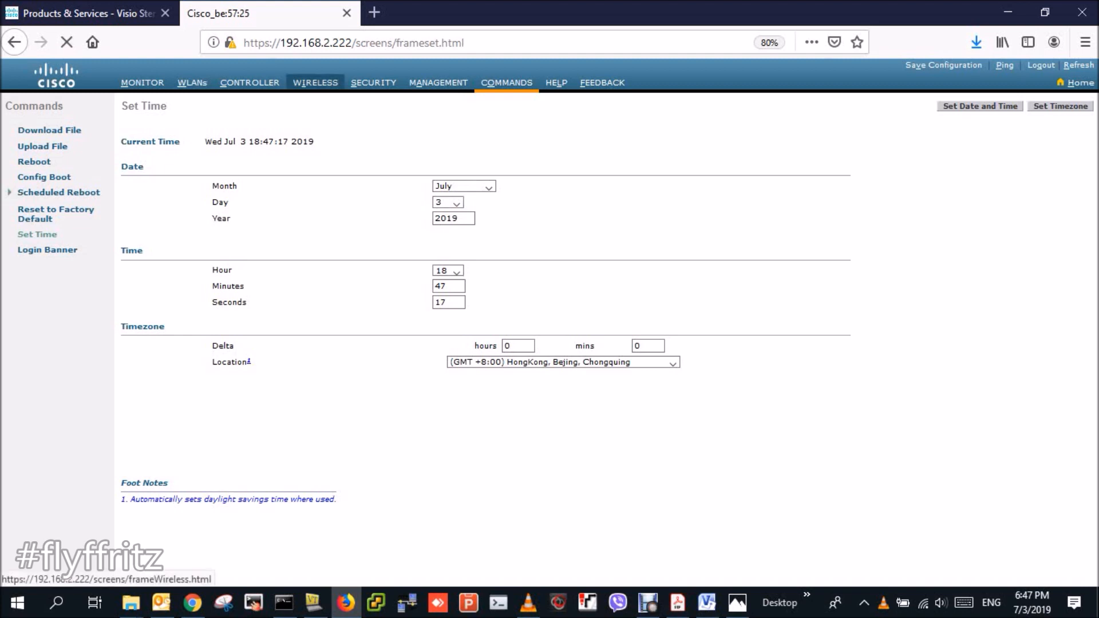
{"action": "left_click", "coordinate": [315, 83]}
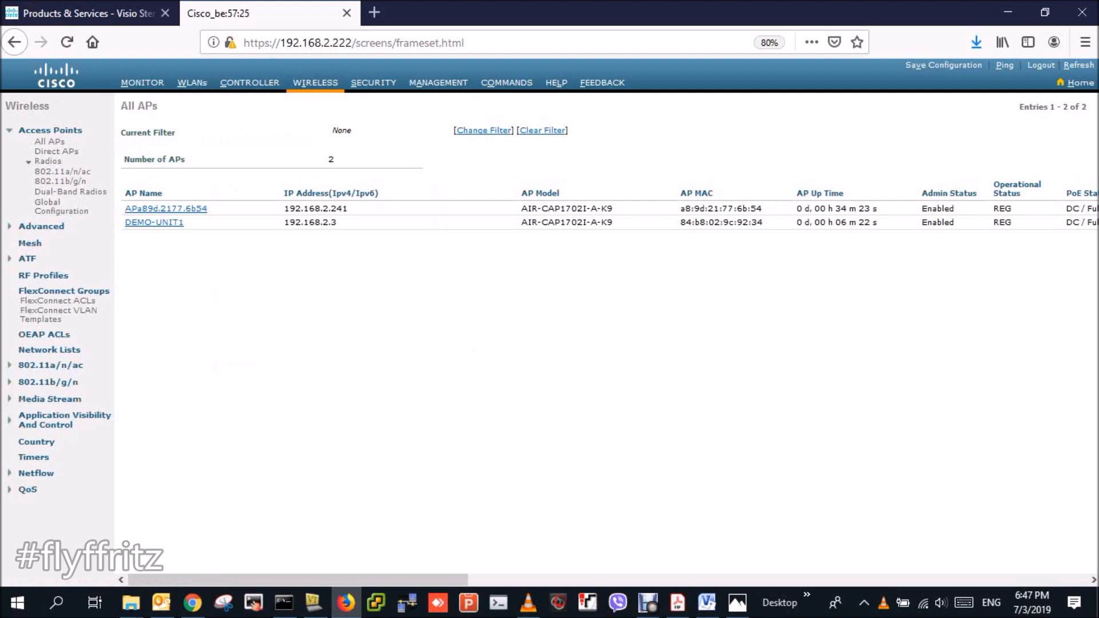
{"action": "mouse_move", "coordinate": [297, 580]}
{"action": "left_mouse_down"}
{"action": "mouse_move", "coordinate": [507, 580]}
{"action": "mouse_move", "coordinate": [298, 580]}
{"action": "left_mouse_up"}
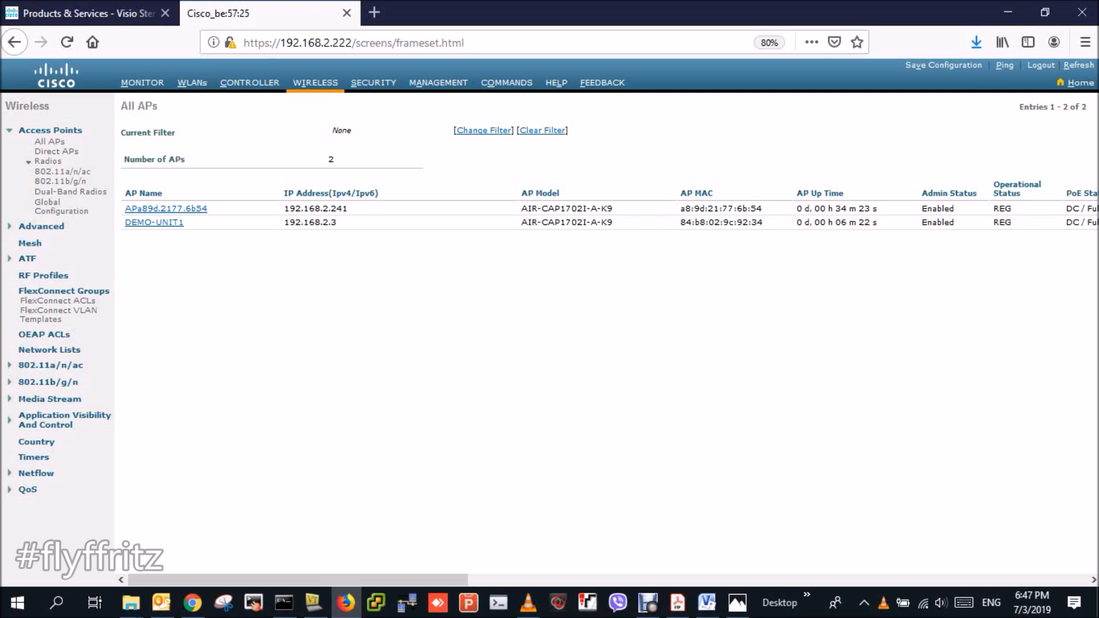
- Leave configuration mode on the core switch with end
{"action": "left_click", "coordinate": [314, 602]}
{"action": "type", "text": "end"}
{"action": "key", "text": "Return"}
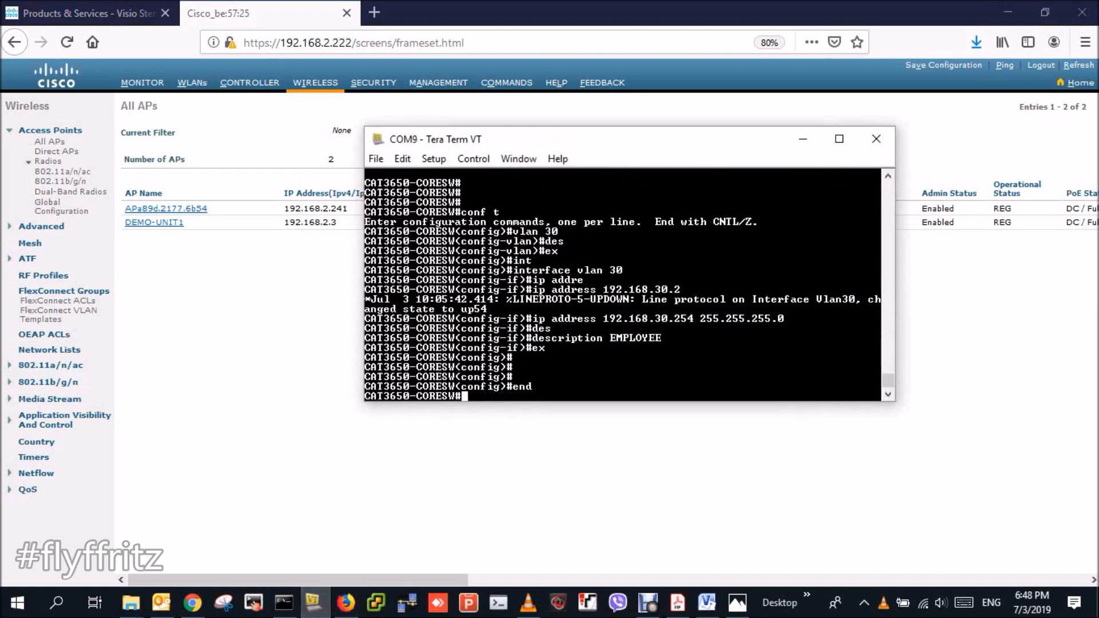
{"action": "key", "text": "Return"}
{"action": "key", "text": "Return"}
{"action": "key", "text": "Return"}
{"action": "key", "text": "Return"}
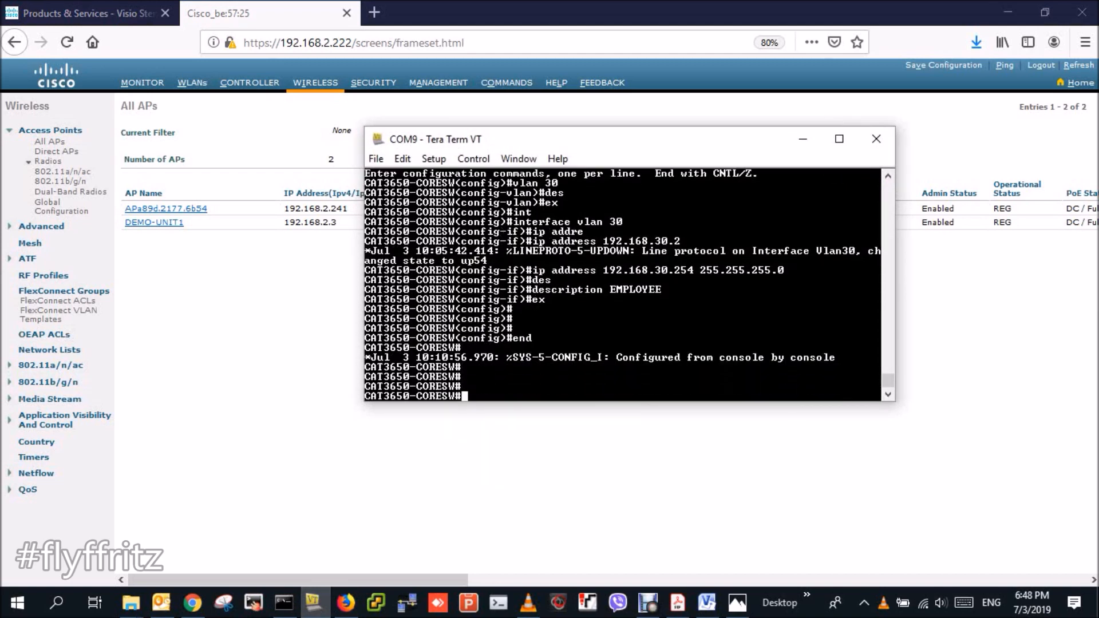
- Run show ip dhcp binding and review the leases 192.168.2.2 and 192.168.2.3
{"action": "type", "text": "show ip dhcp bind"}
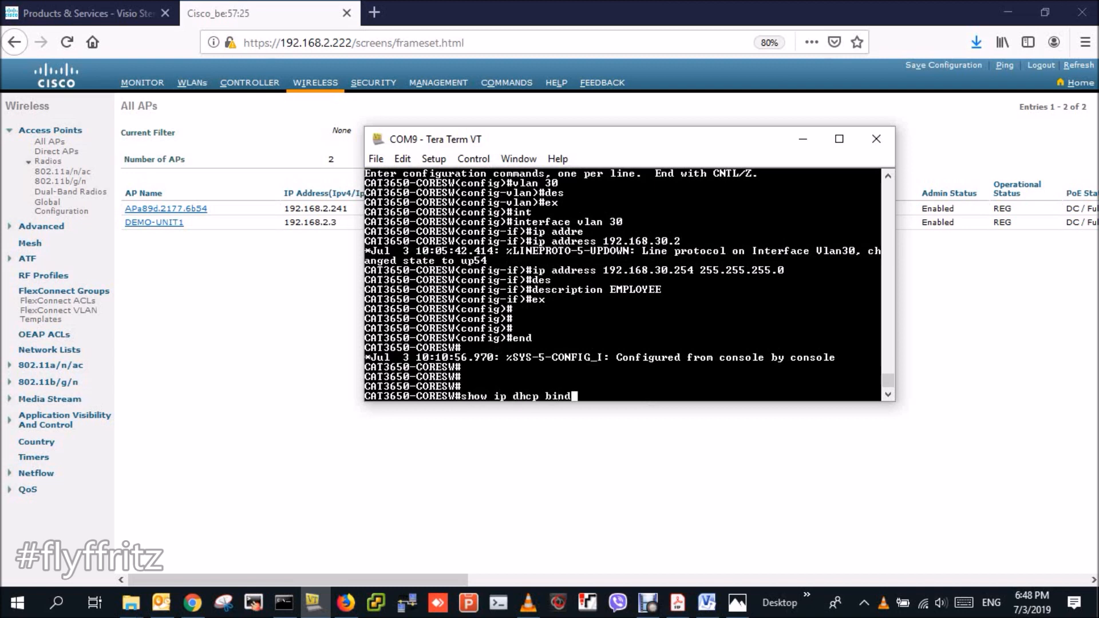
{"action": "type", "text": "i"}
{"action": "key", "text": "Tab"}
{"action": "key", "text": "Return"}
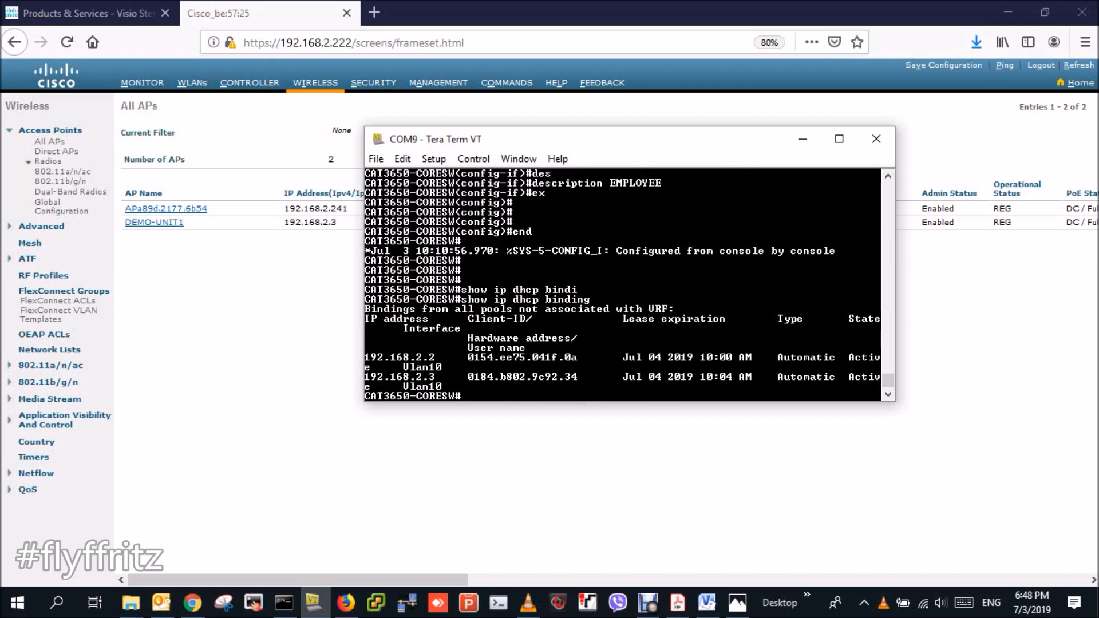
{"action": "left_click_drag", "start_coordinate": [442, 387], "coordinate": [377, 376]}
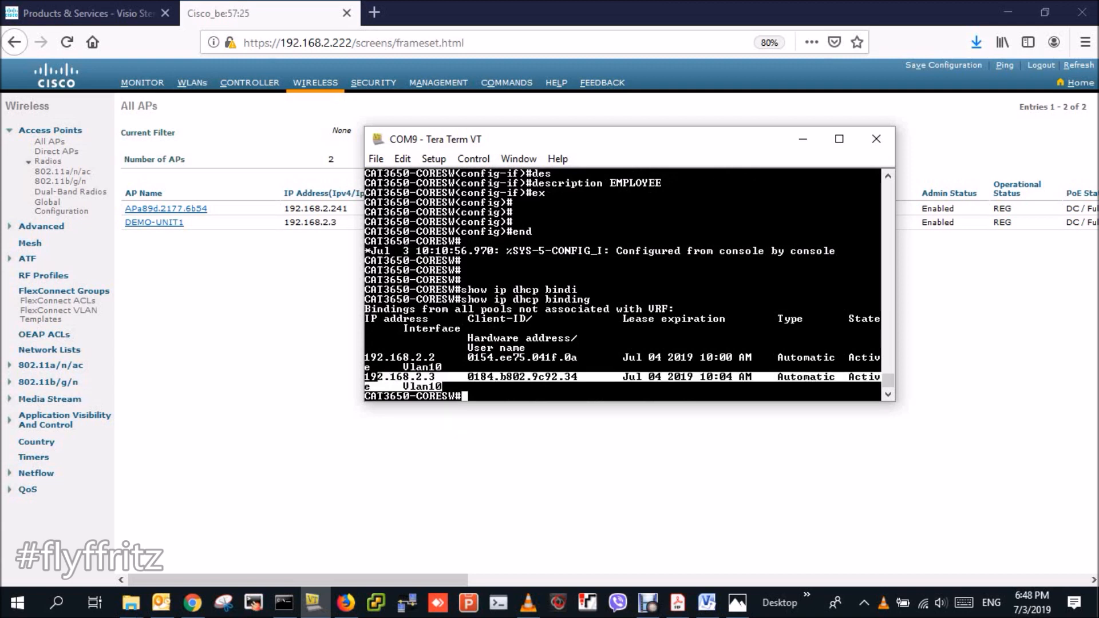
{"action": "key", "text": "alt+Tab"}
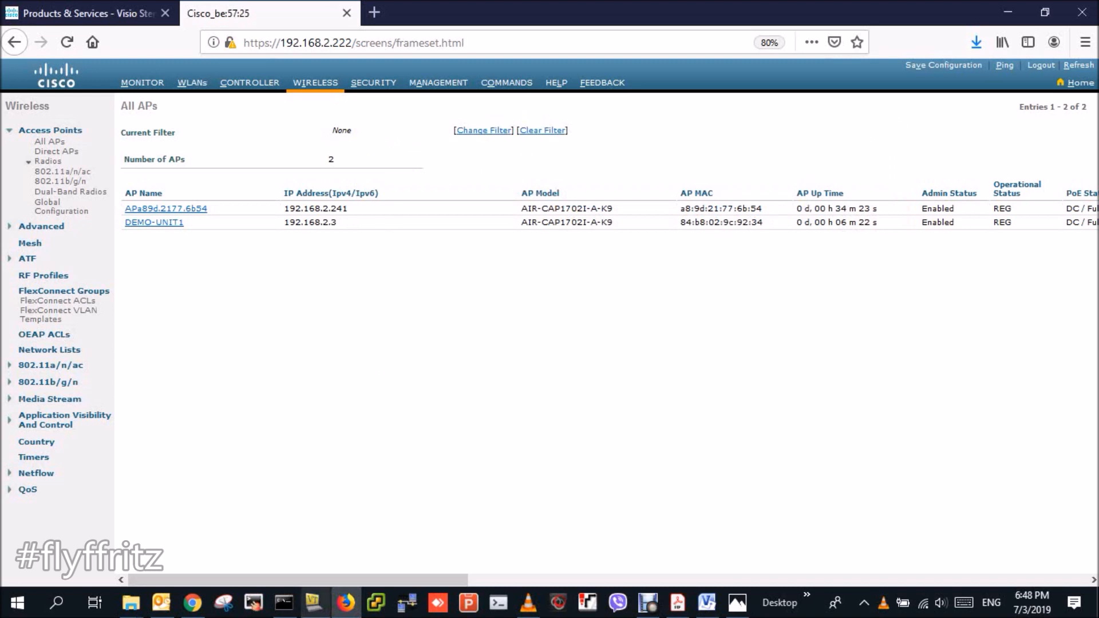
{"action": "left_click", "coordinate": [313, 602]}
{"action": "left_click", "coordinate": [573, 357]}
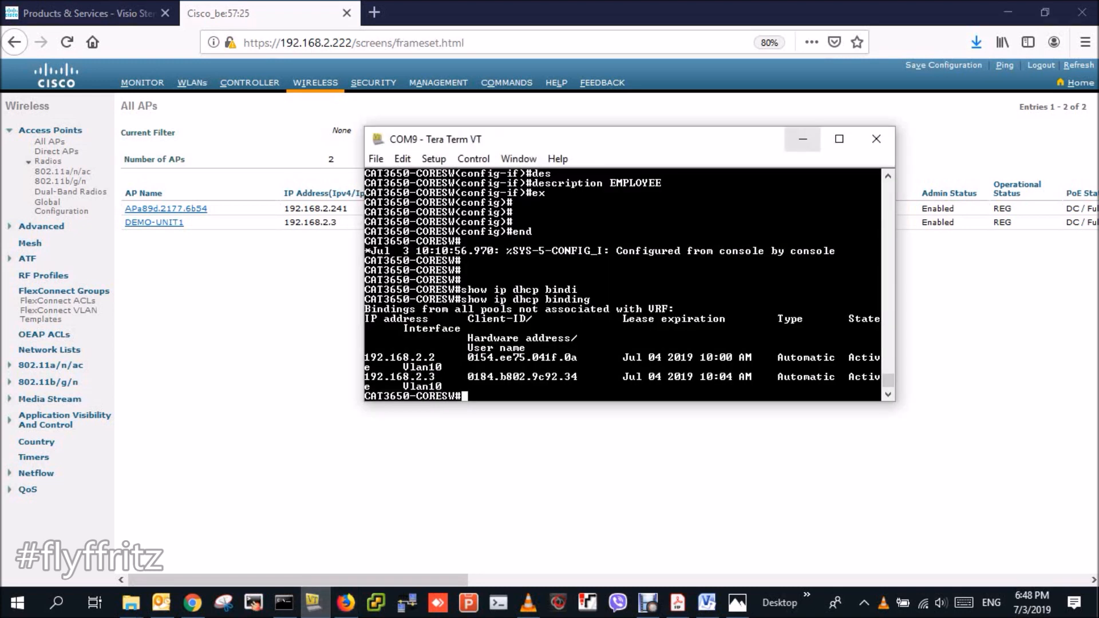
{"action": "left_click", "coordinate": [803, 139]}
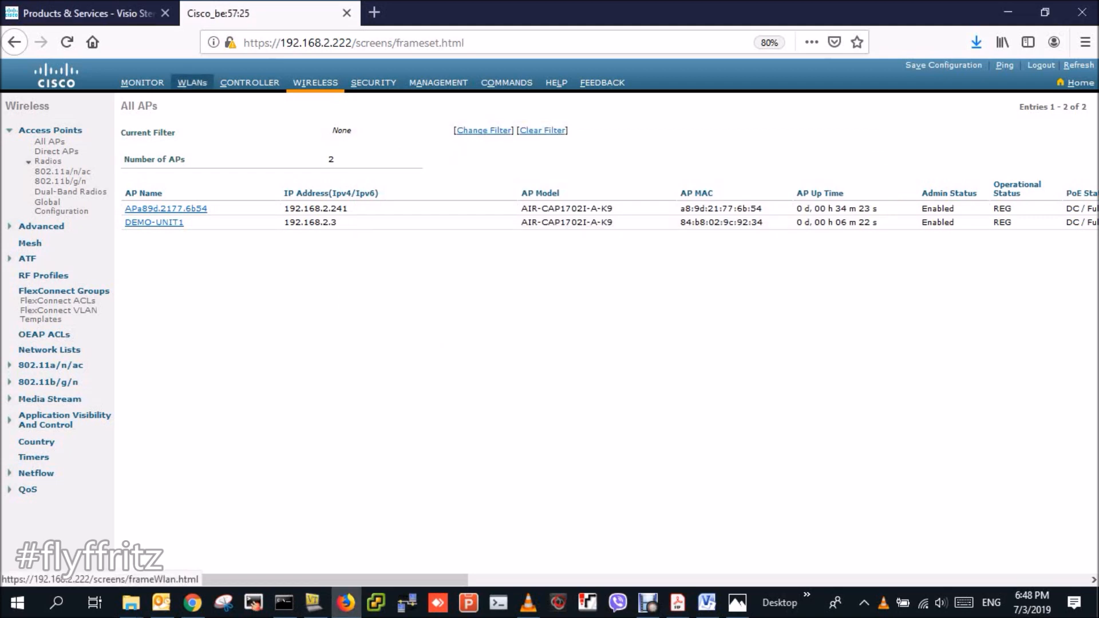
- Create a new WLAN with both profile name and SSID set to EMPLOYEE
{"action": "left_click", "coordinate": [192, 82]}
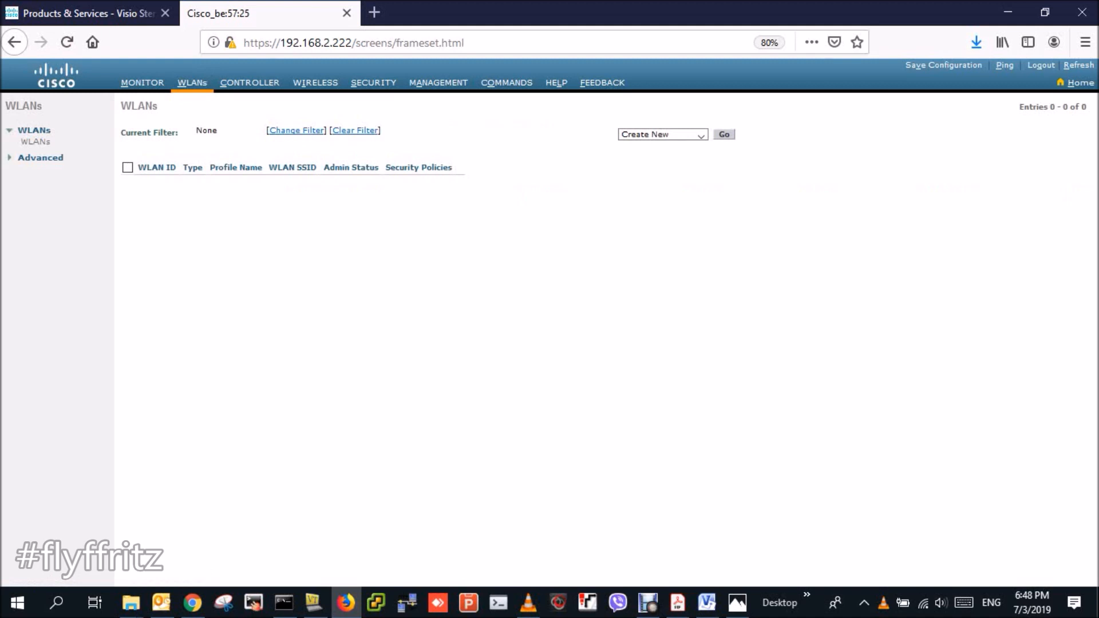
{"action": "left_click", "coordinate": [724, 134]}
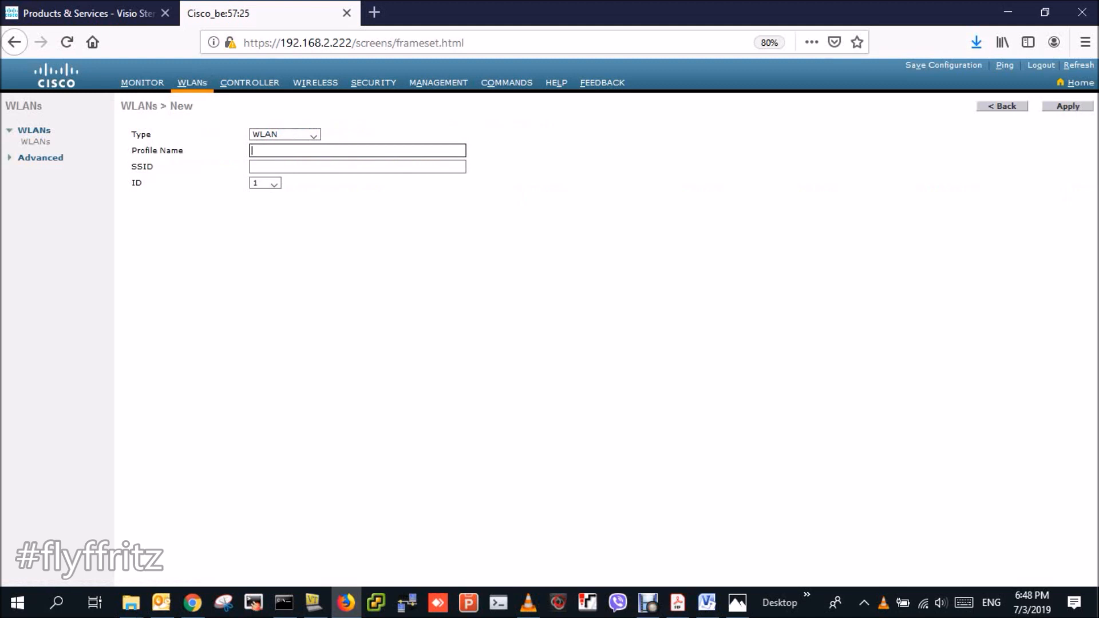
{"action": "type", "text": "EMPLOYEE-"}
{"action": "key", "text": "BackSpace"}
{"action": "key", "text": "Tab"}
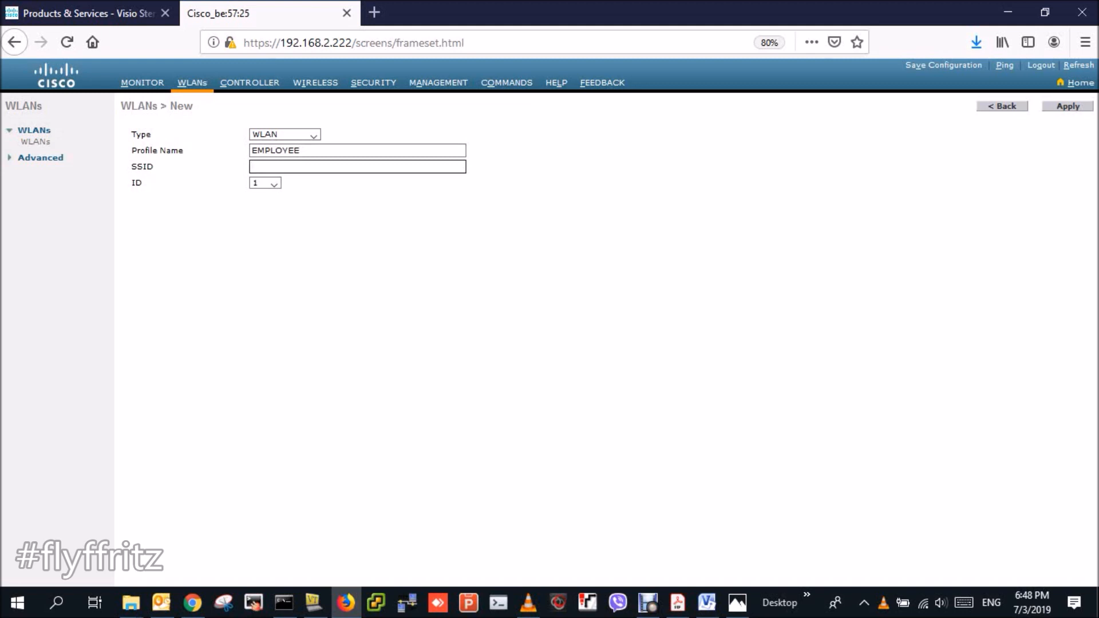
{"action": "type", "text": "EMPLOYEE"}
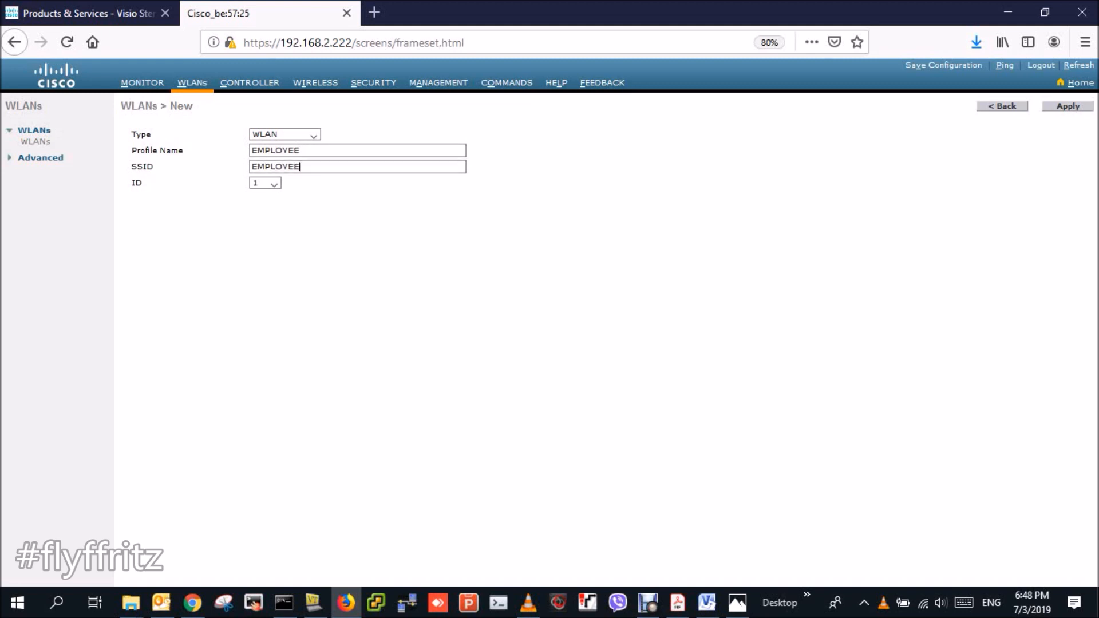
{"action": "key", "text": "Return"}
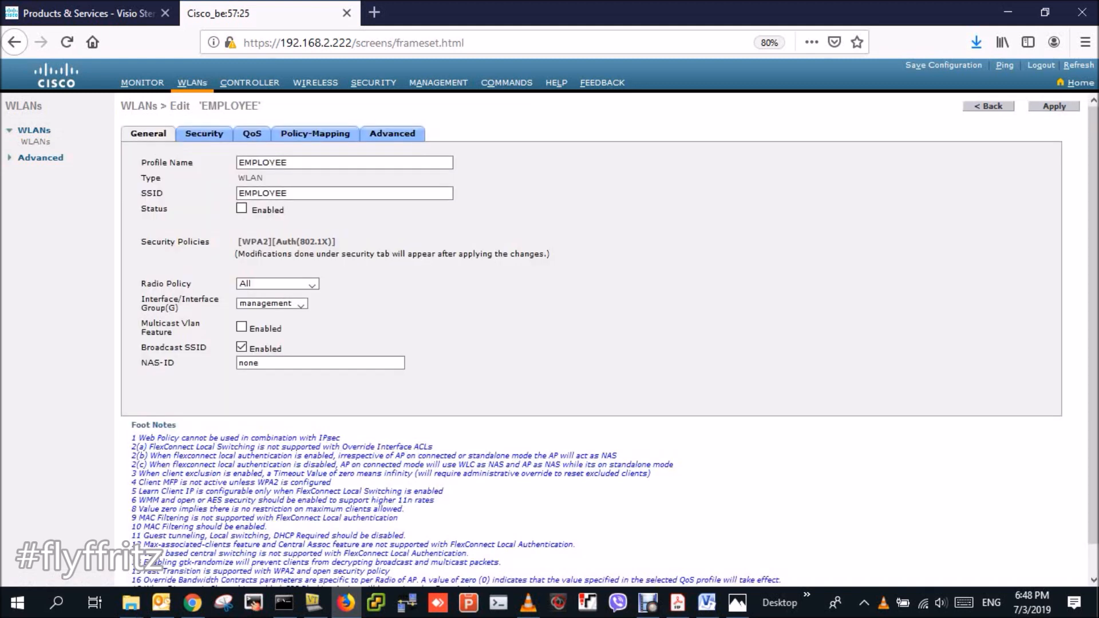
- Enable the EMPLOYEE WLAN, keep radio policy All, and map it to interface vlan30
{"action": "left_click", "coordinate": [241, 208]}
{"action": "left_click", "coordinate": [277, 283]}
{"action": "left_click", "coordinate": [277, 284]}
{"action": "left_click", "coordinate": [300, 304]}
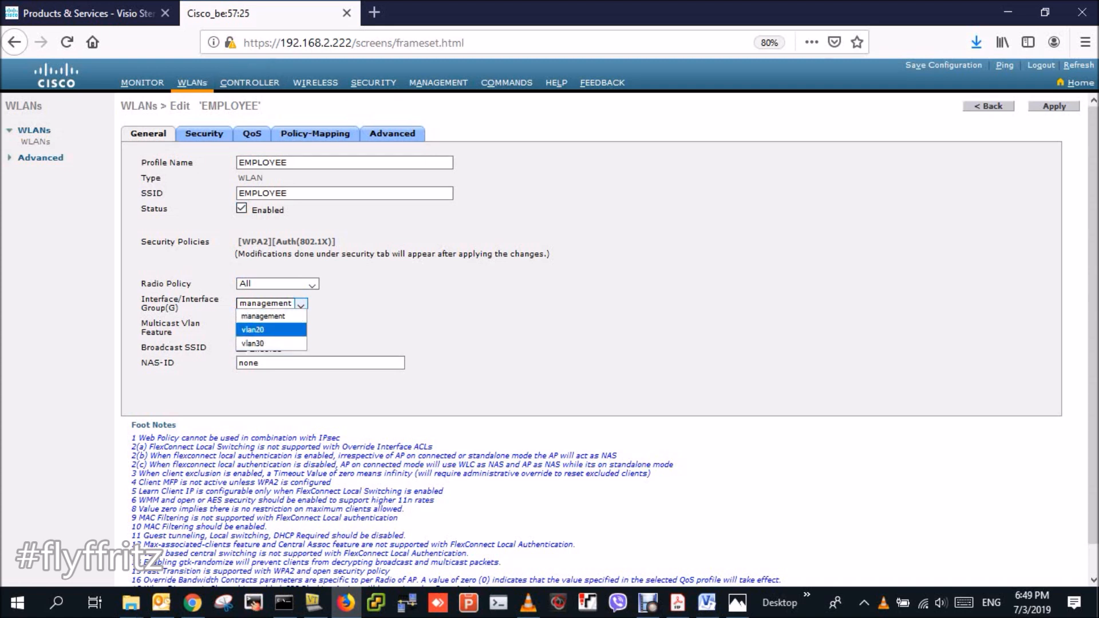
{"action": "key", "text": "Return"}
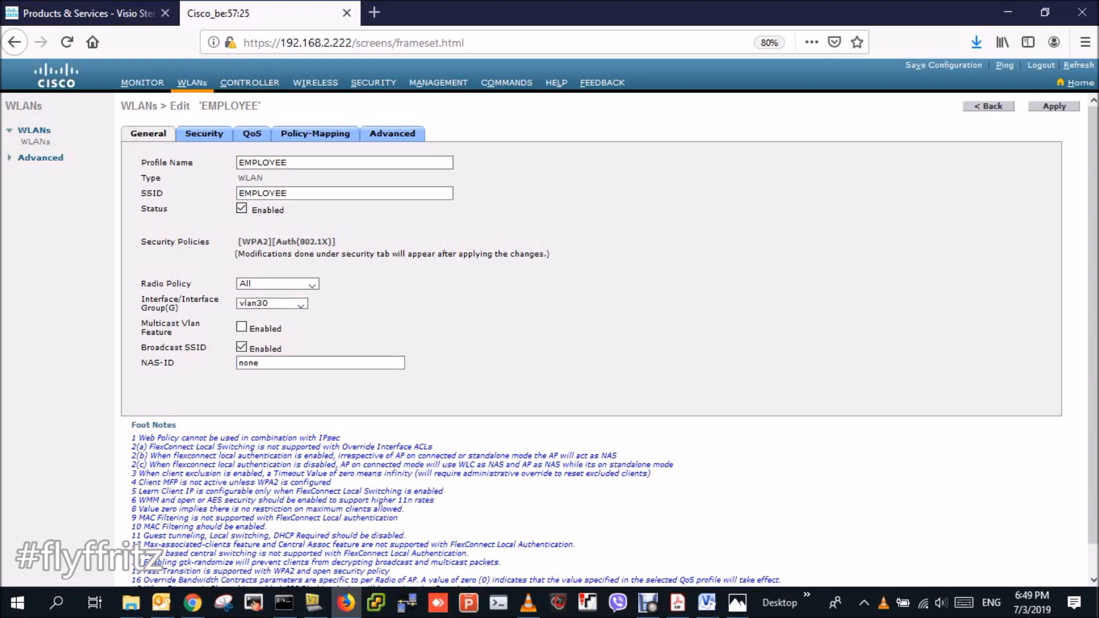
{"action": "left_click", "coordinate": [204, 134]}
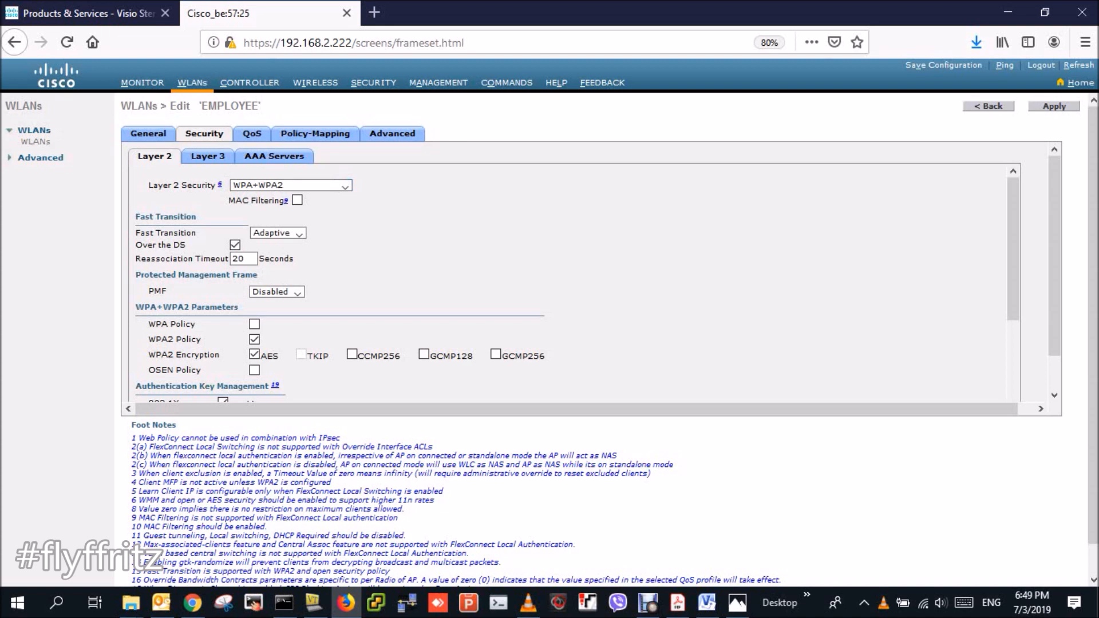
- Leave Layer 3 security at None and keep WPA+WPA2 as Layer 2 security
{"action": "left_click", "coordinate": [208, 156]}
{"action": "left_click", "coordinate": [333, 187]}
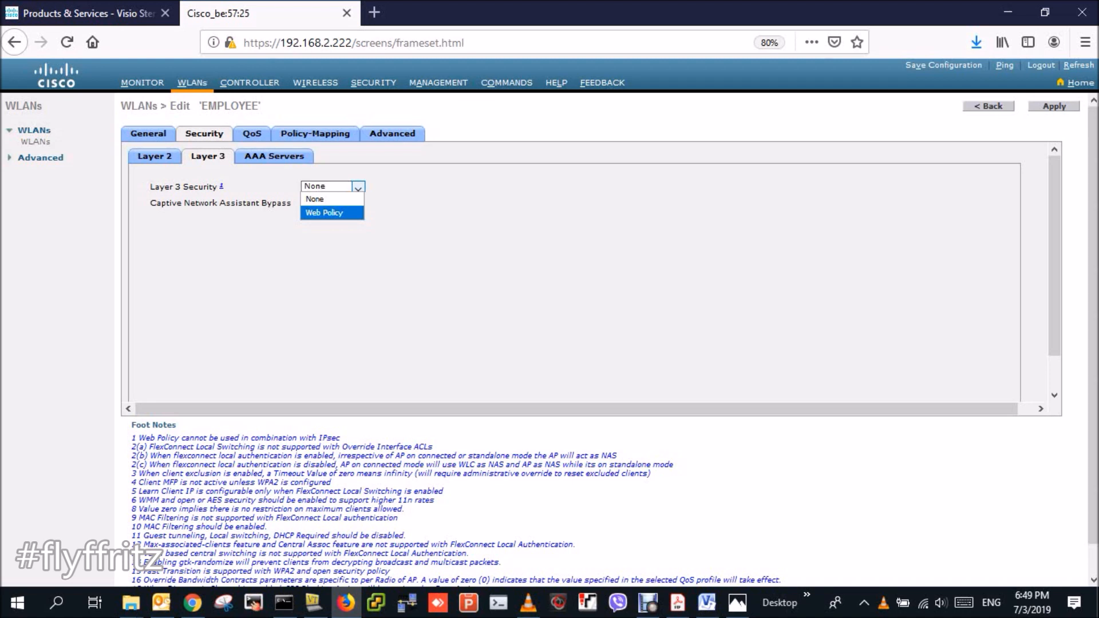
{"action": "key", "text": "Escape"}
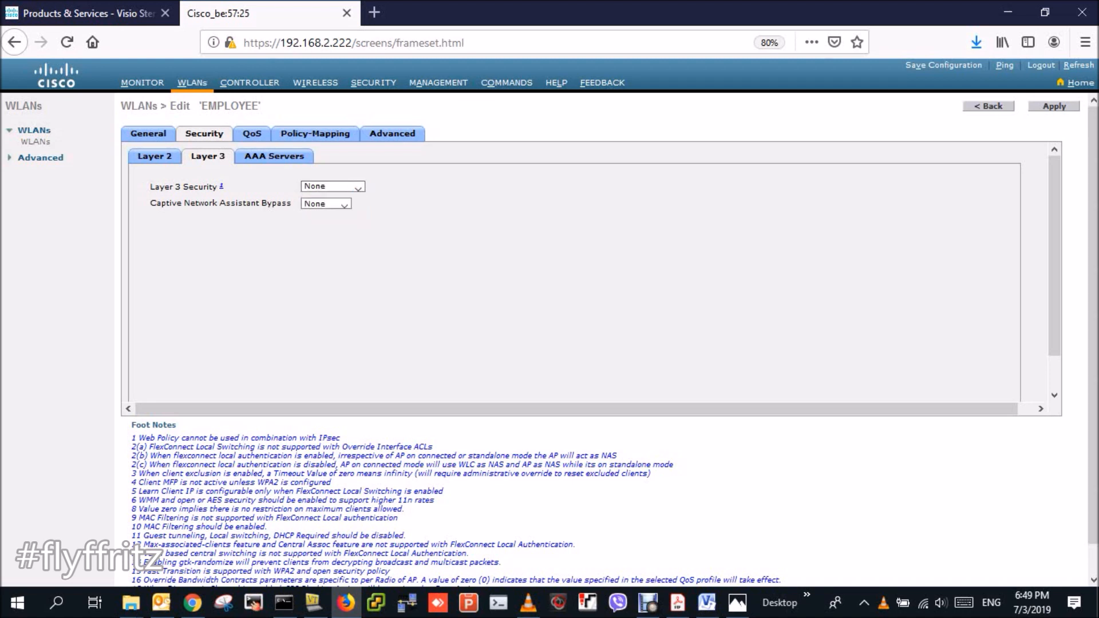
{"action": "left_click", "coordinate": [155, 156]}
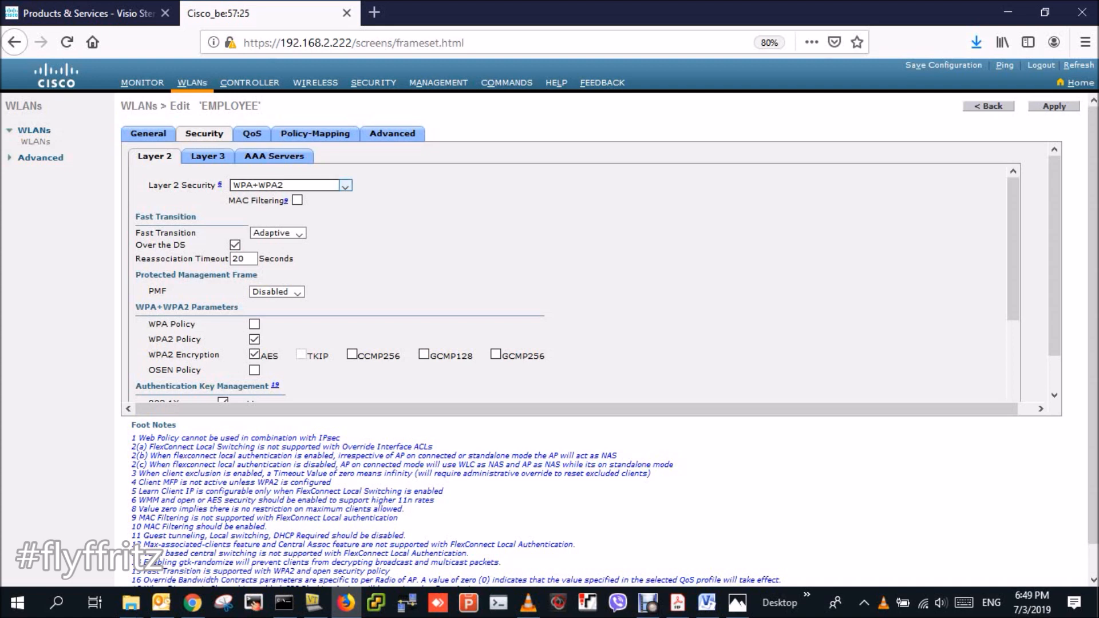
{"action": "left_click", "coordinate": [345, 186]}
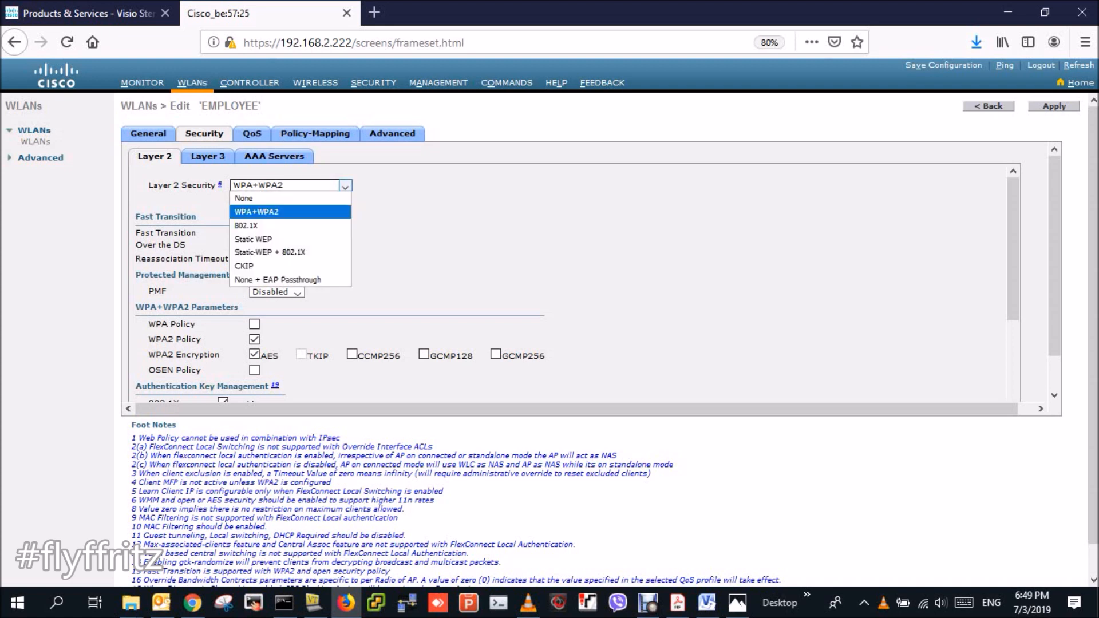
{"action": "left_click", "coordinate": [290, 211]}
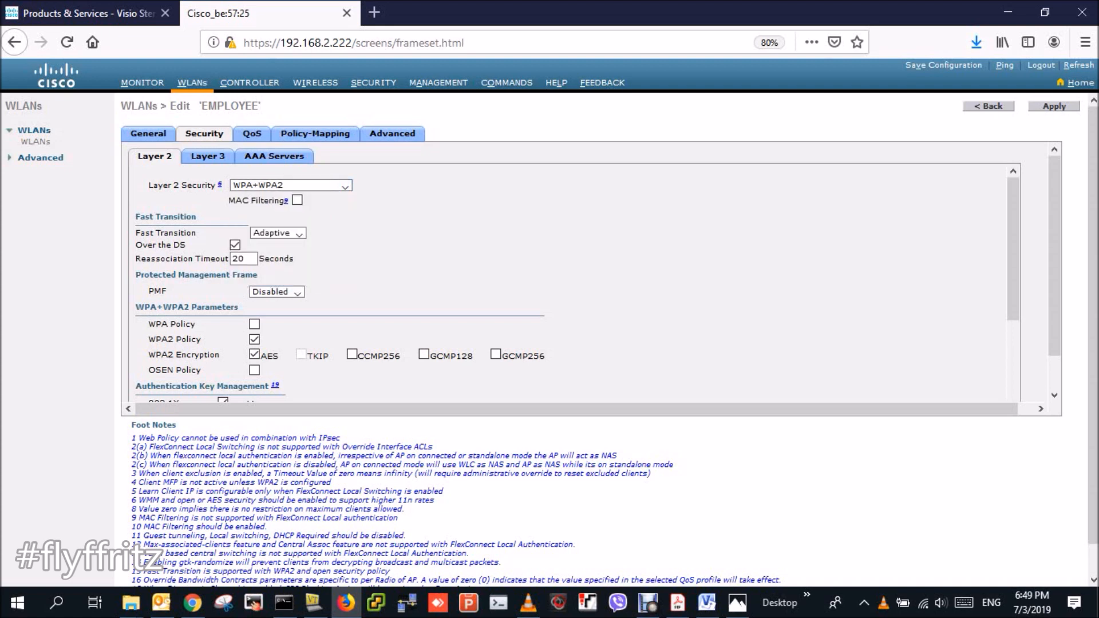
{"action": "scroll", "coordinate": [572, 286], "scroll_direction": "down", "scroll_amount": 3}
{"action": "scroll", "coordinate": [573, 286], "scroll_direction": "down", "scroll_amount": 3}
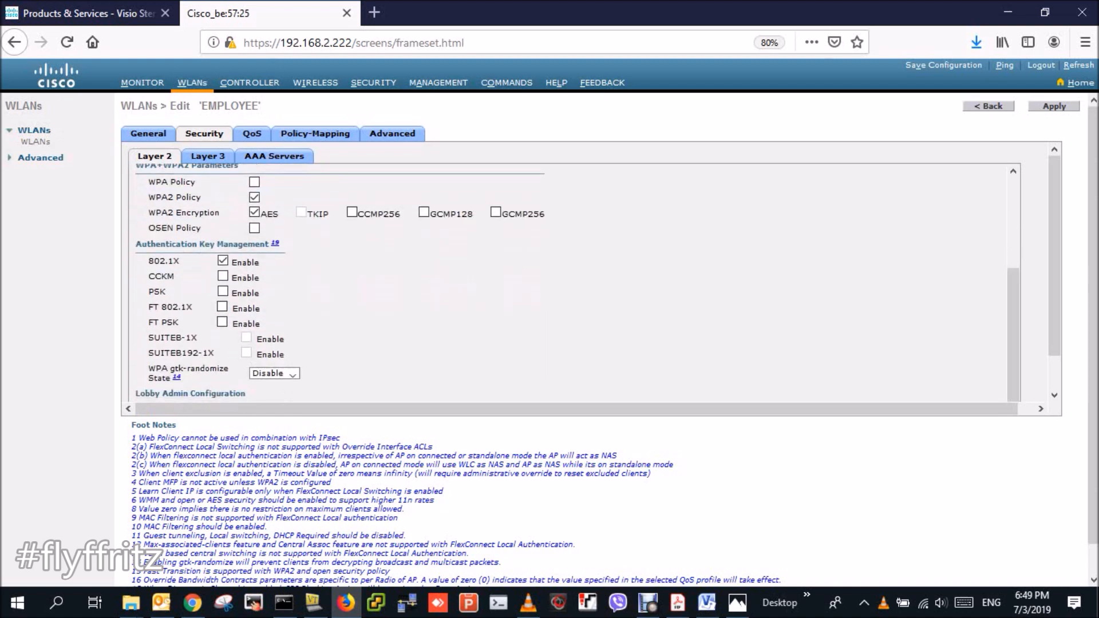
- Switch key management from 802.1X to PSK and enter the pre-shared key
{"action": "left_click", "coordinate": [223, 291]}
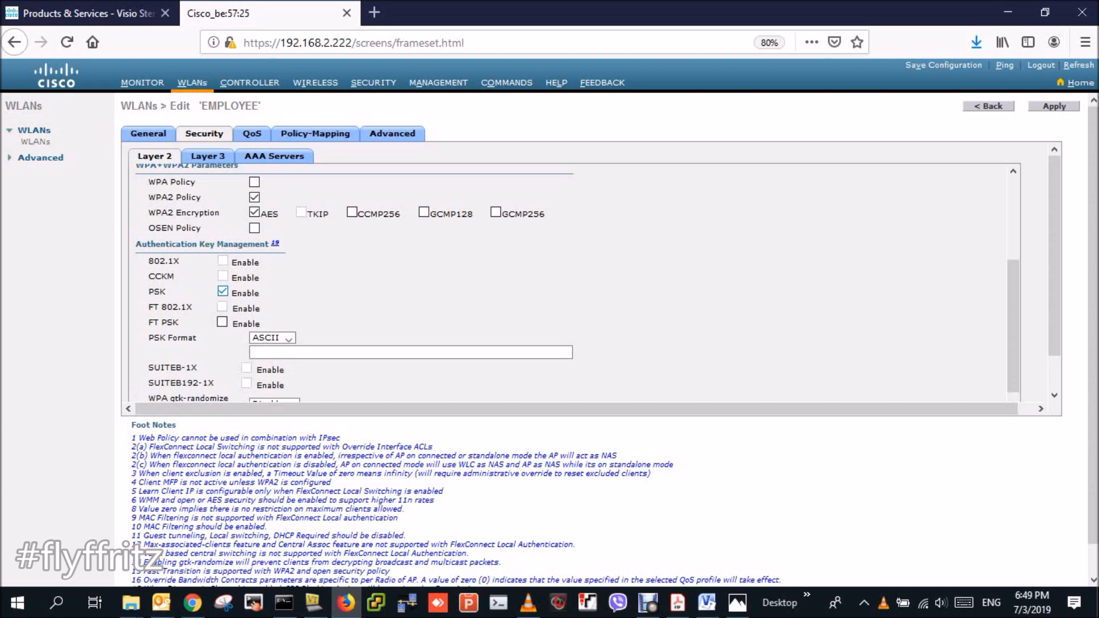
{"action": "left_click", "coordinate": [321, 351]}
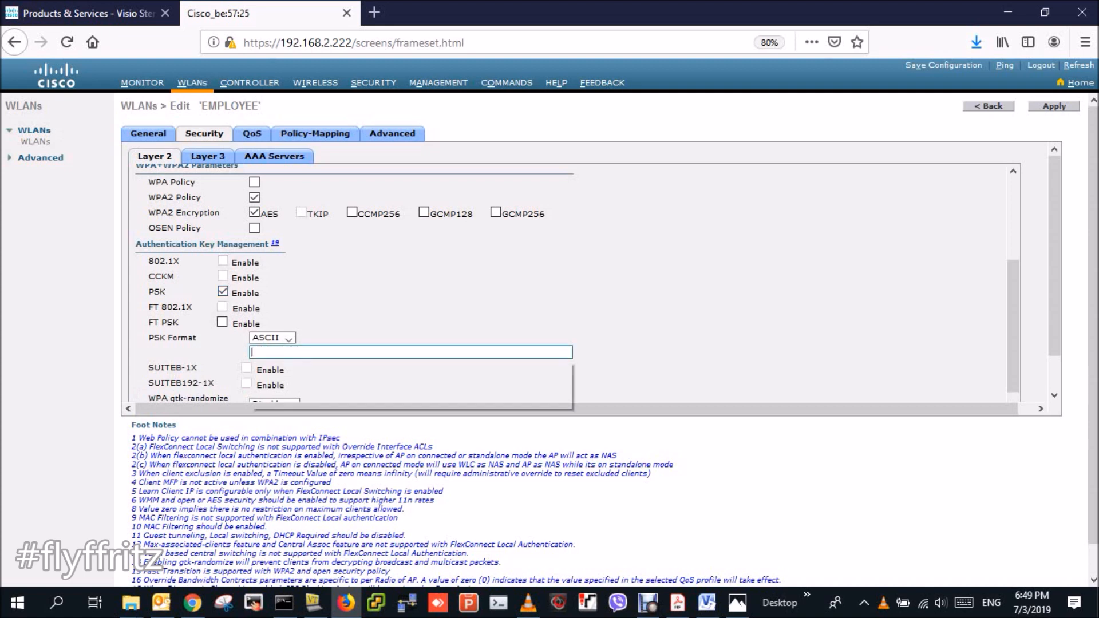
{"action": "type", "text": "••••••••"}
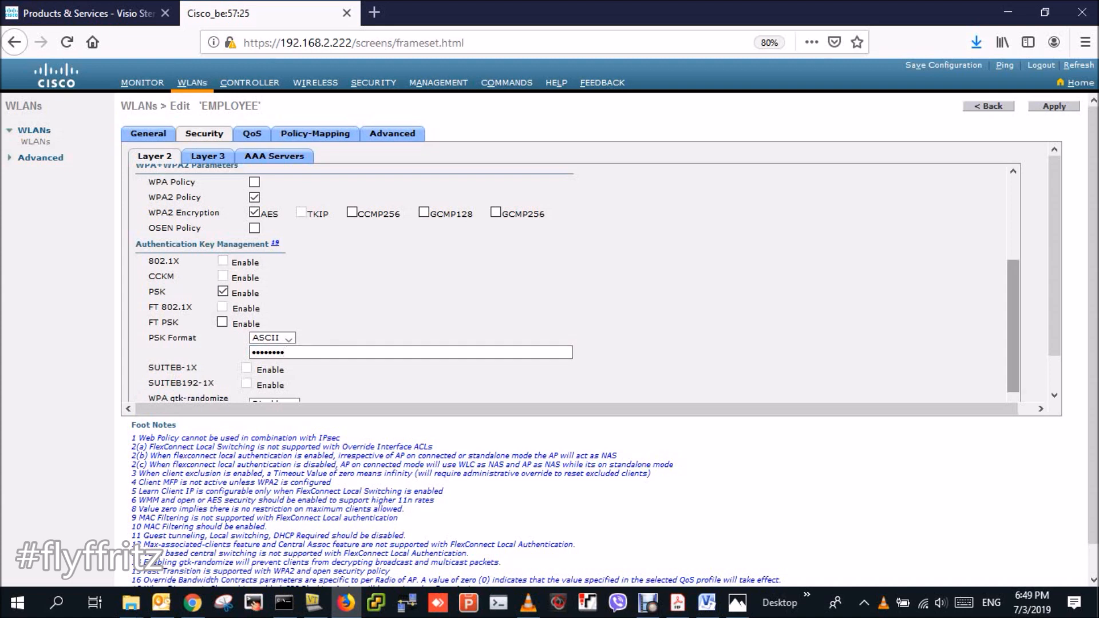
{"action": "scroll", "coordinate": [1013, 332], "scroll_direction": "down", "scroll_amount": 1}
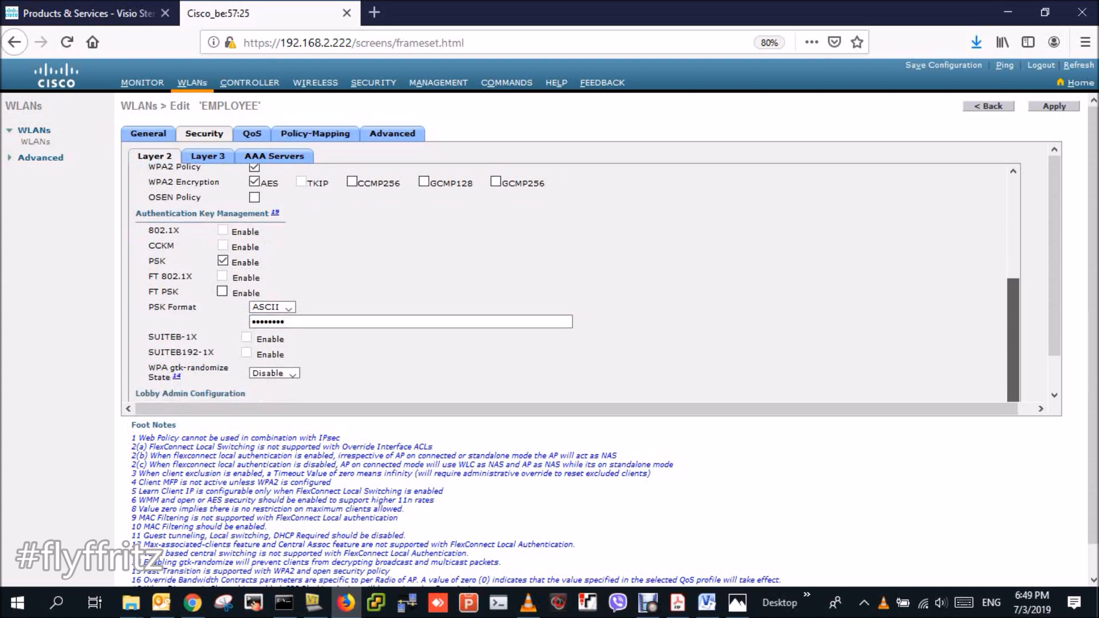
{"action": "scroll", "coordinate": [1054, 258], "scroll_direction": "down", "scroll_amount": 1}
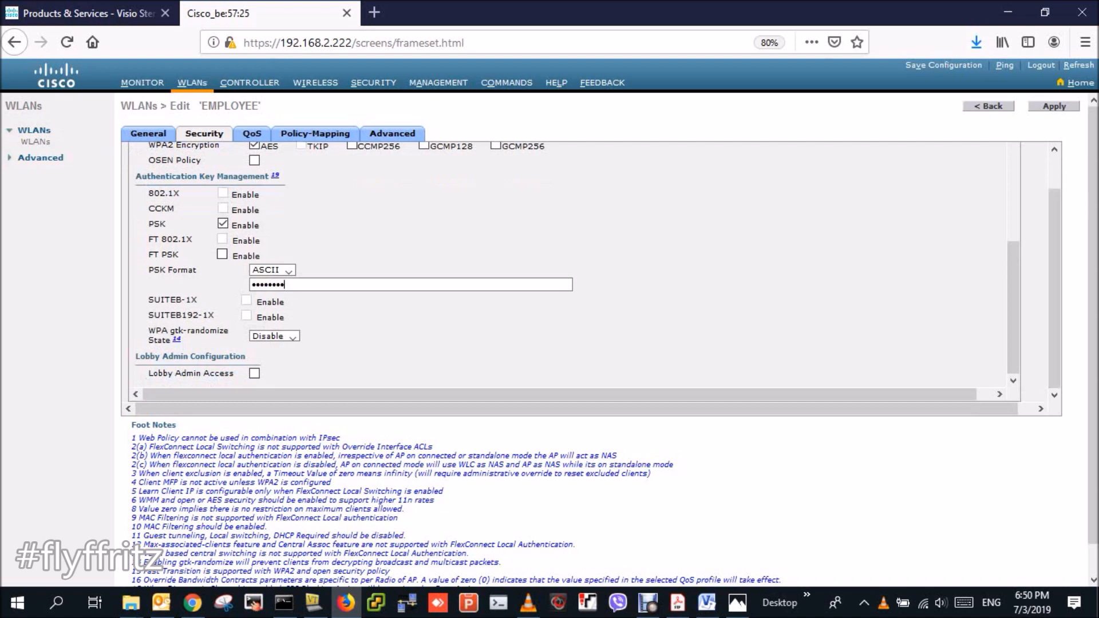
{"action": "left_click_drag", "start_coordinate": [136, 355], "coordinate": [235, 373]}
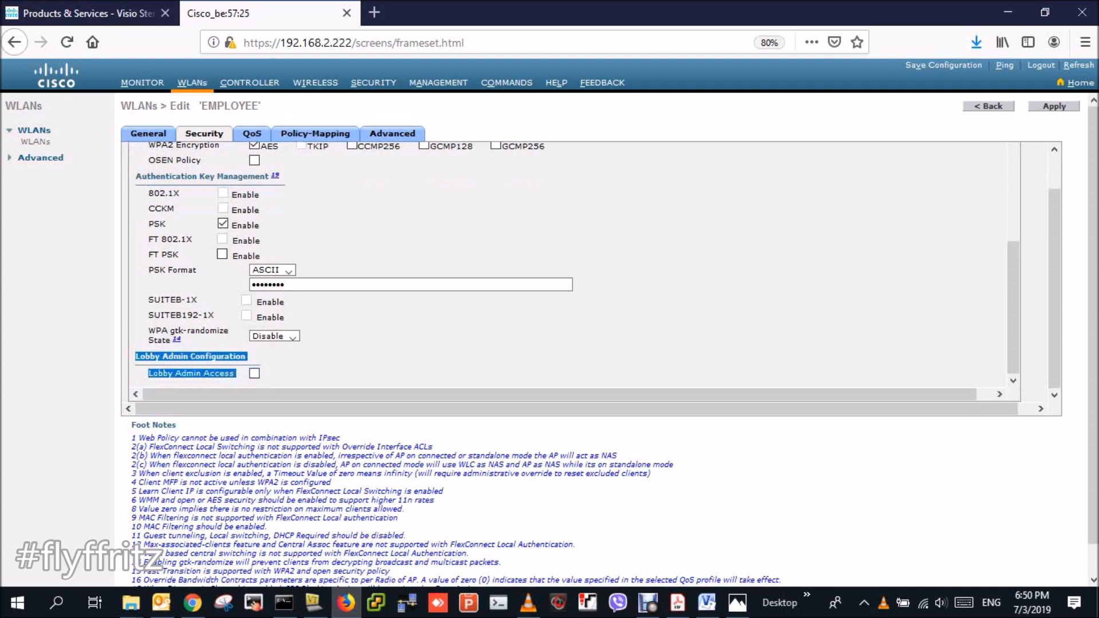
{"action": "left_click", "coordinate": [237, 373]}
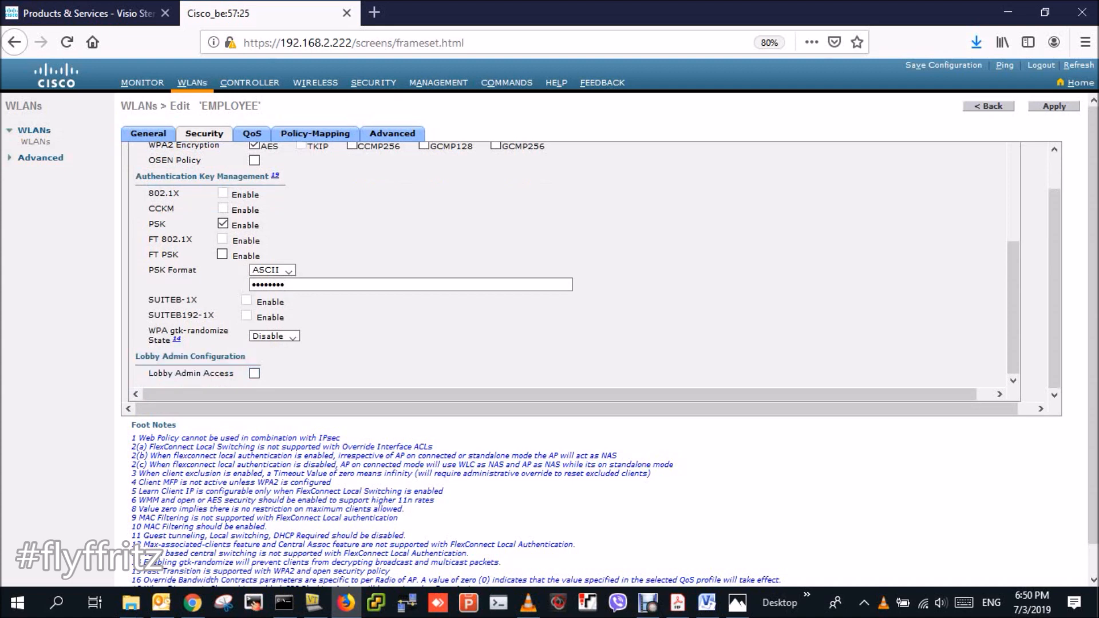
{"action": "left_click_drag", "start_coordinate": [135, 356], "coordinate": [247, 356]}
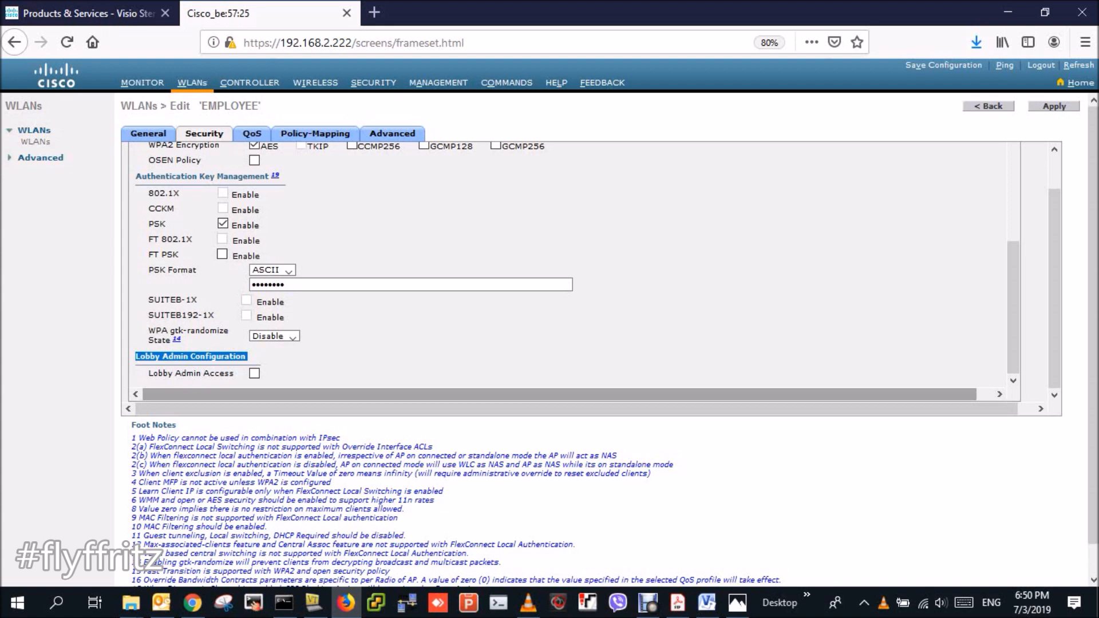
{"action": "scroll", "coordinate": [572, 263], "scroll_direction": "up", "scroll_amount": 5}
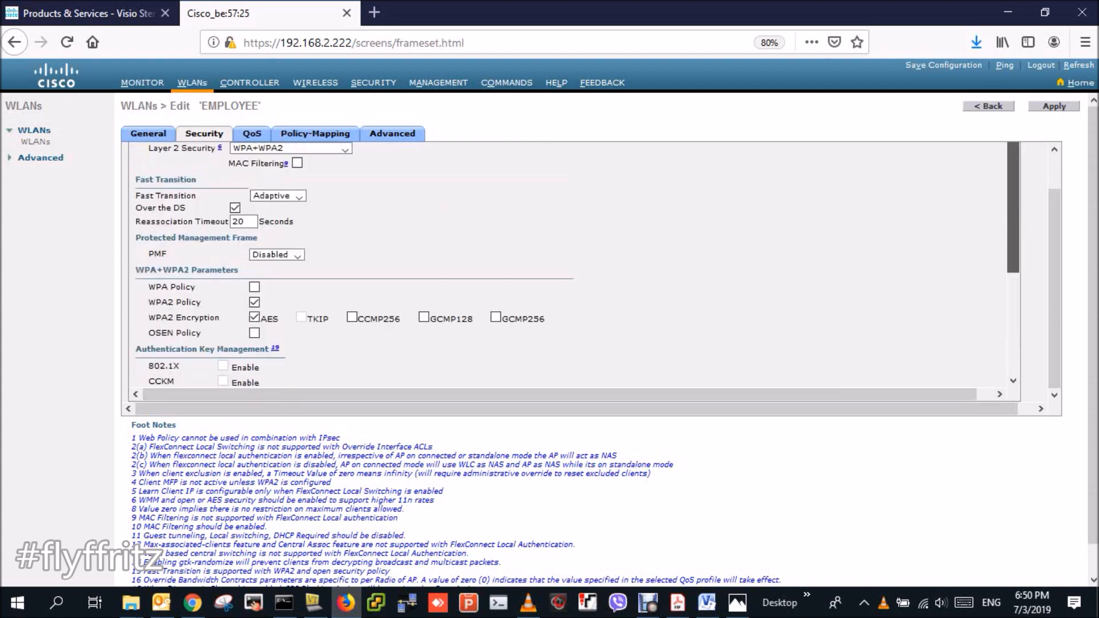
- Review the EMPLOYEE WLAN's QoS, Policy-Mapping and Advanced tabs, ending on General
{"action": "left_click", "coordinate": [252, 134]}
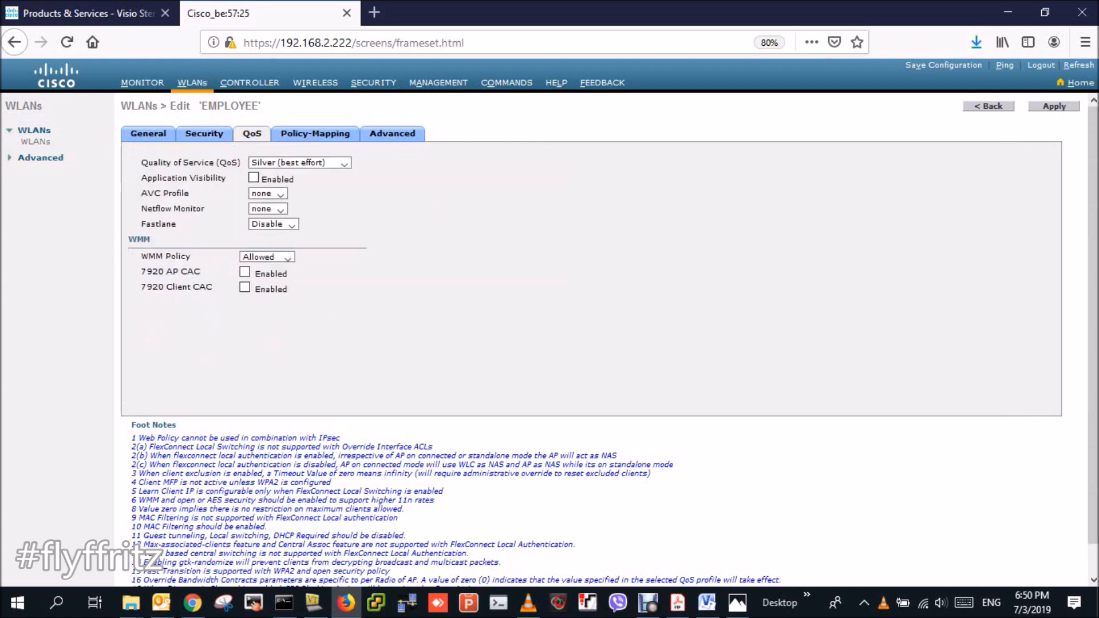
{"action": "left_click", "coordinate": [315, 133]}
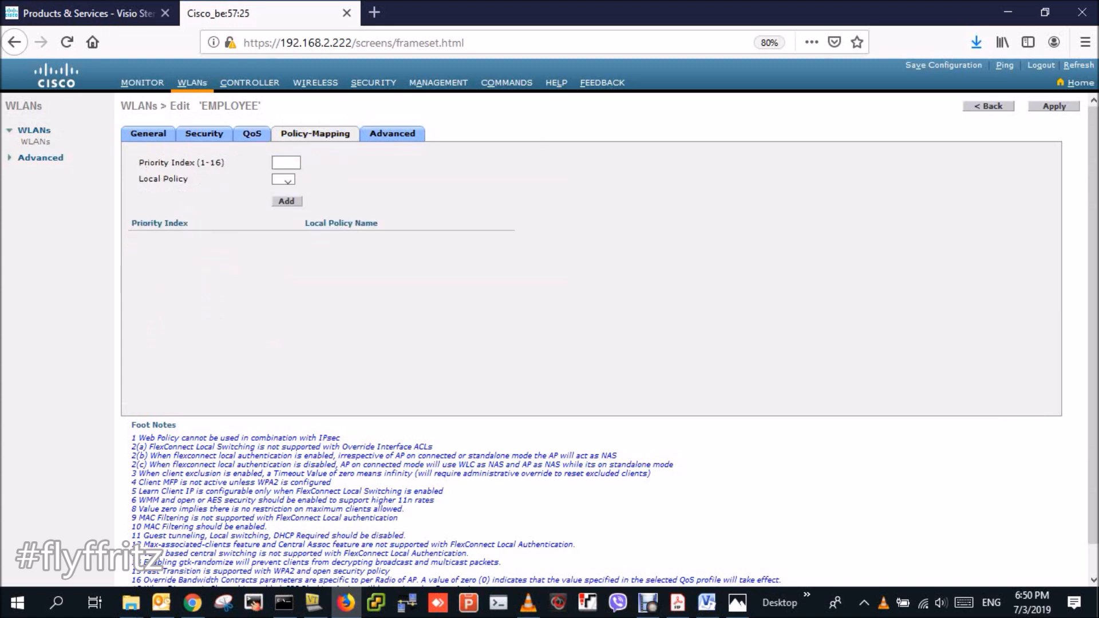
{"action": "left_click", "coordinate": [392, 133]}
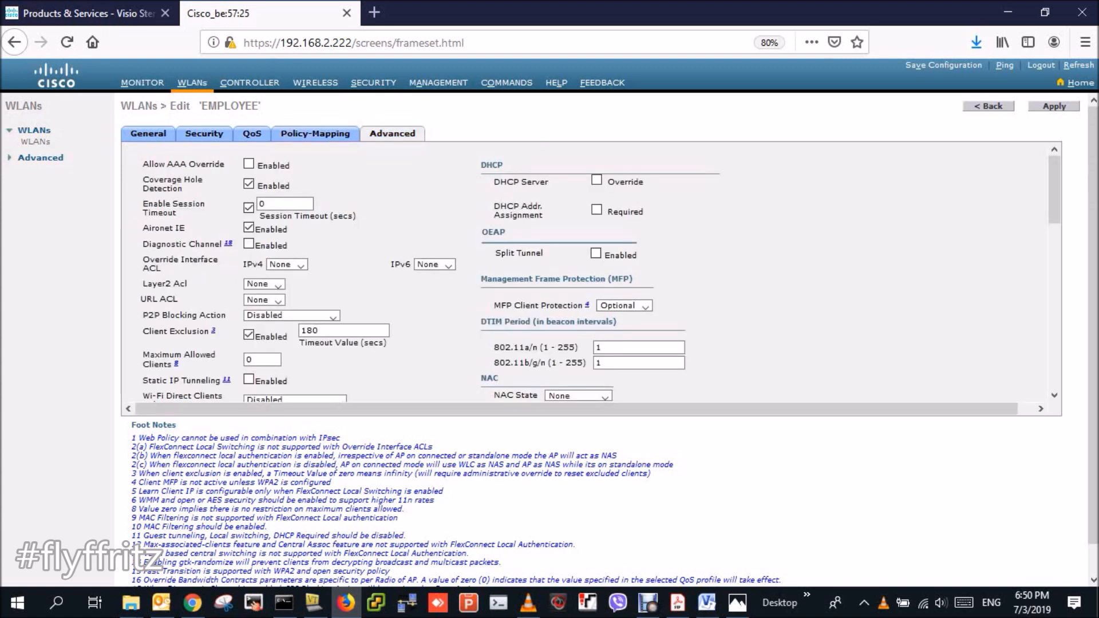
{"action": "scroll", "coordinate": [1054, 188], "scroll_direction": "down", "scroll_amount": 10}
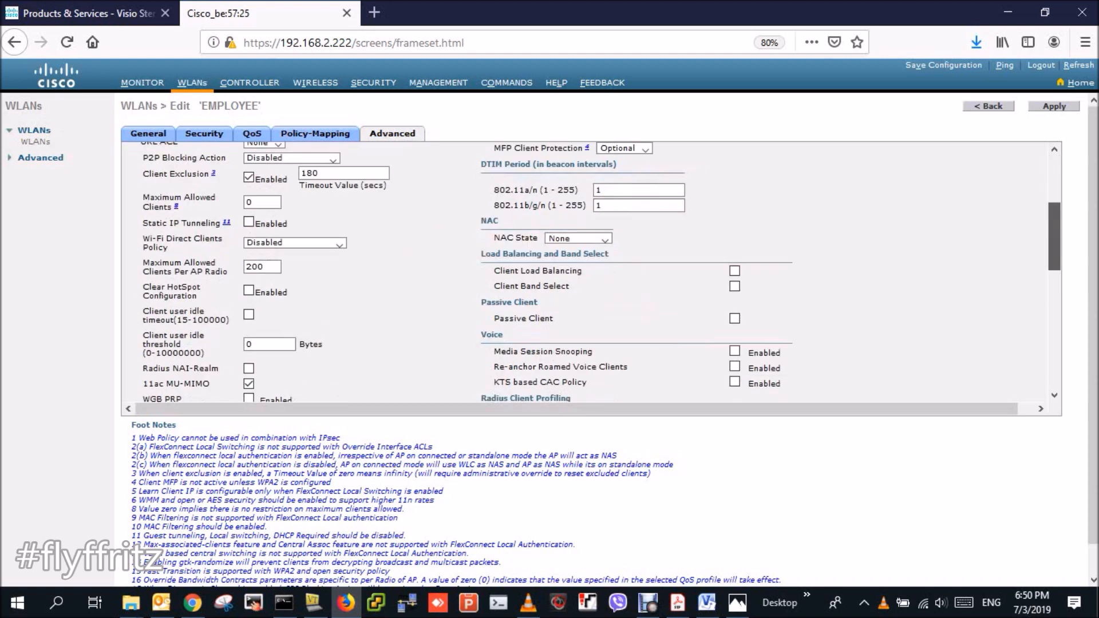
{"action": "scroll", "coordinate": [595, 271], "scroll_direction": "down", "scroll_amount": 10}
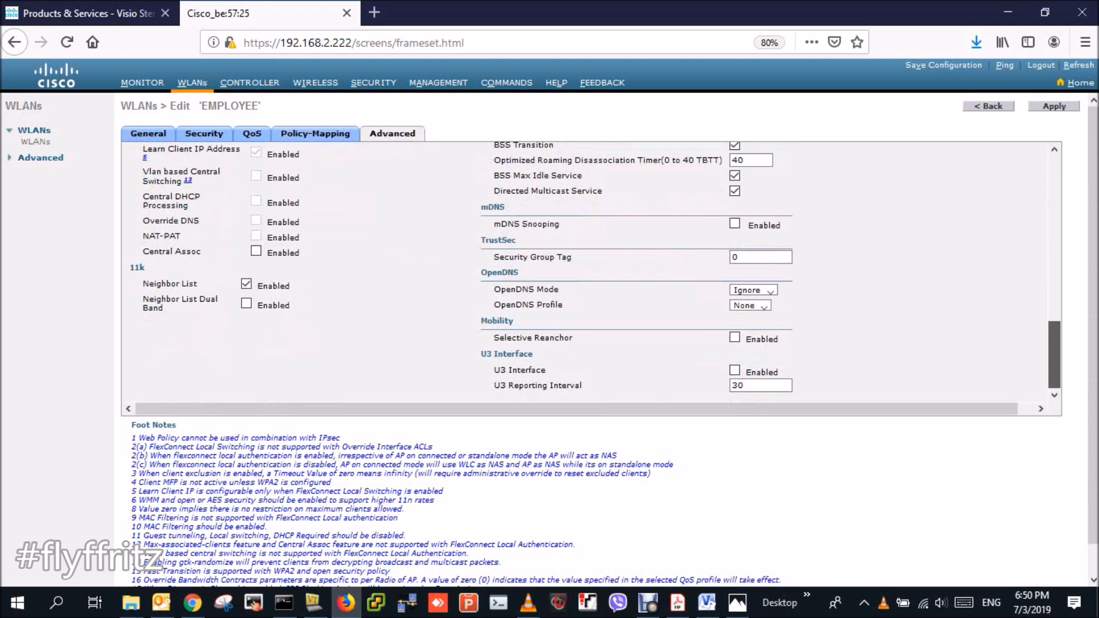
{"action": "scroll", "coordinate": [589, 272], "scroll_direction": "up", "scroll_amount": 20}
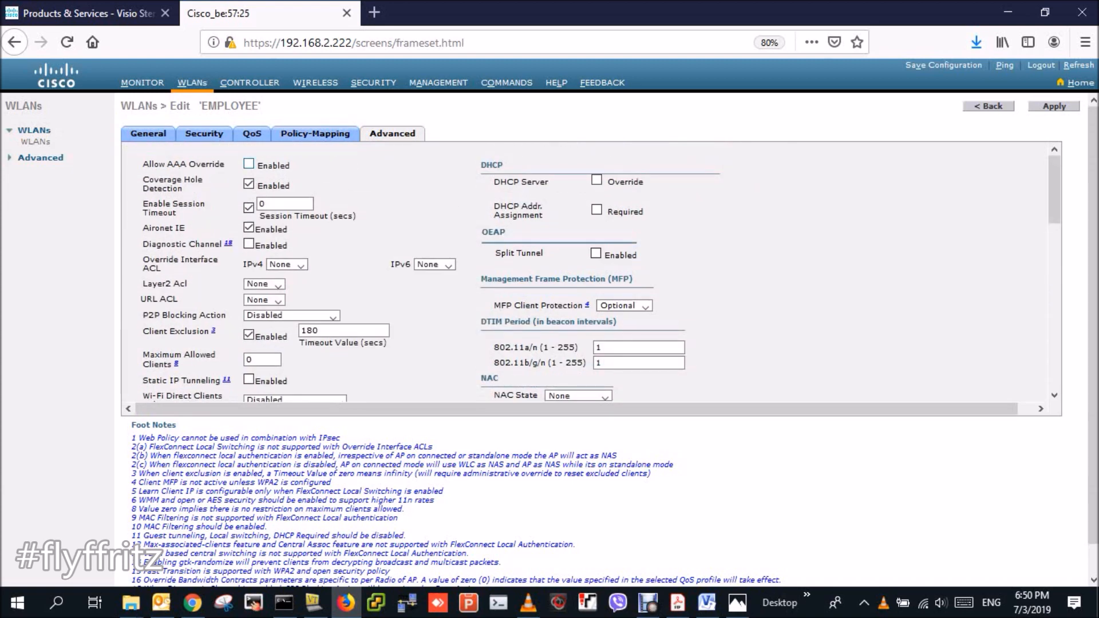
{"action": "left_click", "coordinate": [148, 134]}
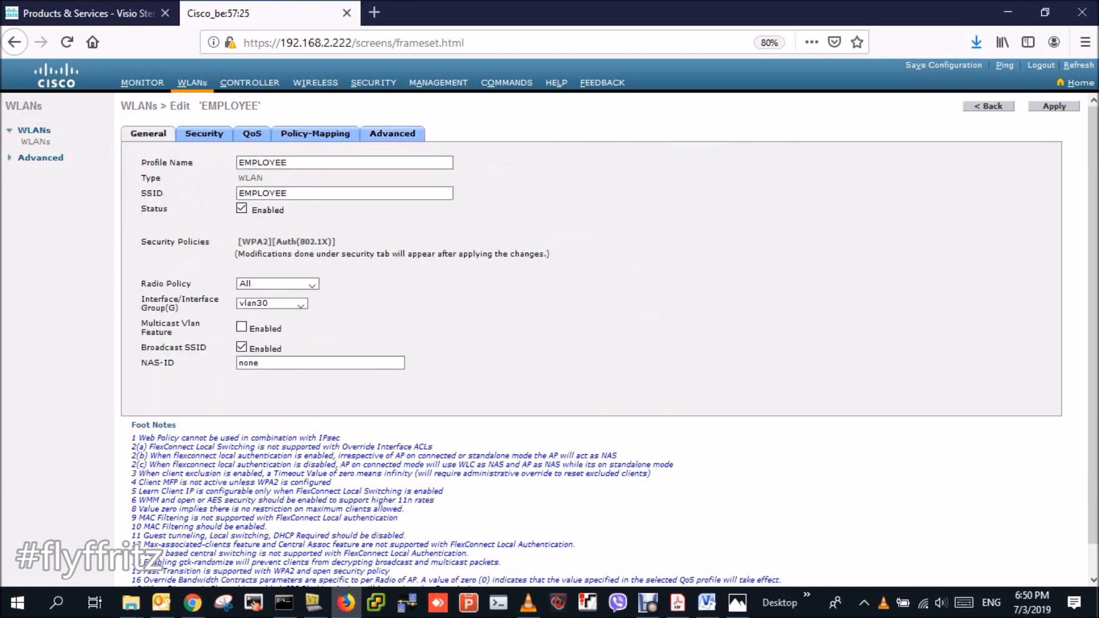
- Save the controller configuration to flash, declining the browser's offers to store the key
{"action": "left_click", "coordinate": [205, 134]}
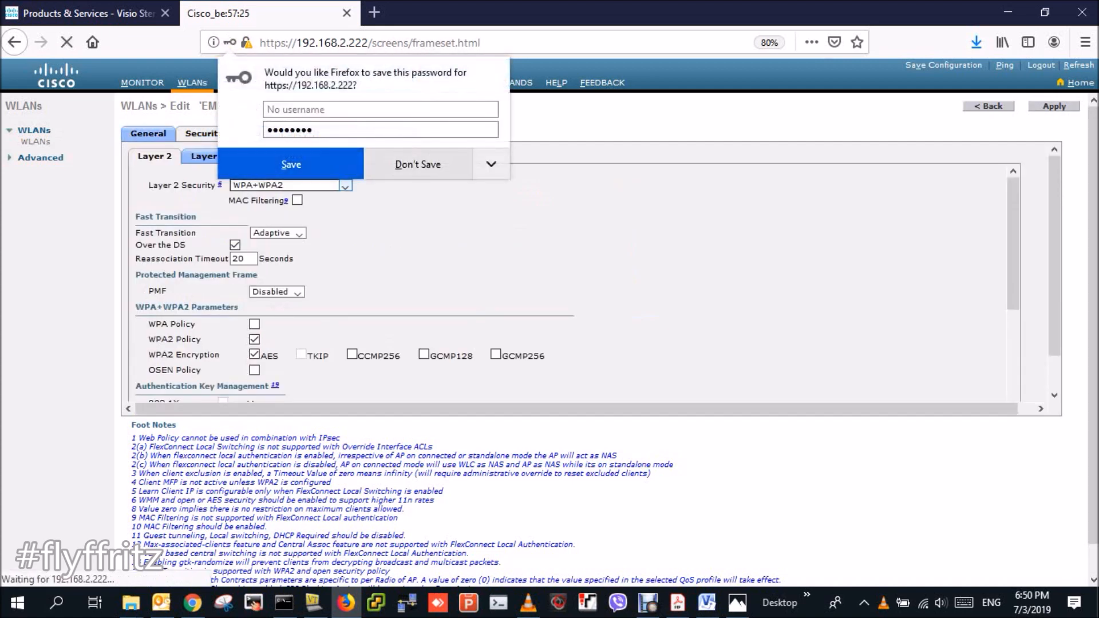
{"action": "left_click", "coordinate": [418, 164]}
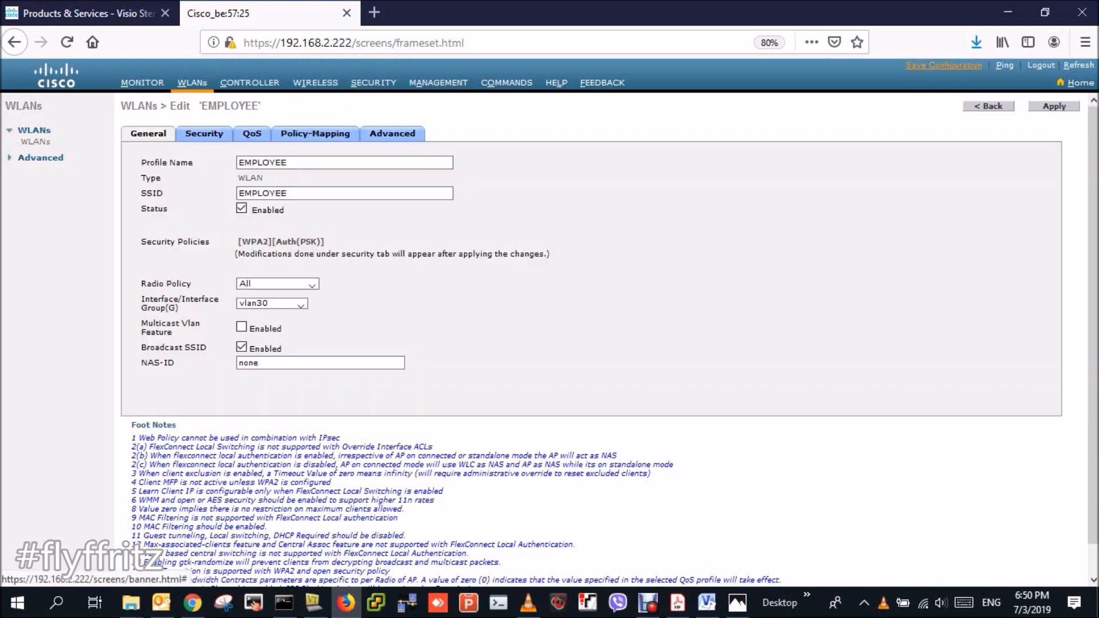
{"action": "left_click", "coordinate": [943, 65]}
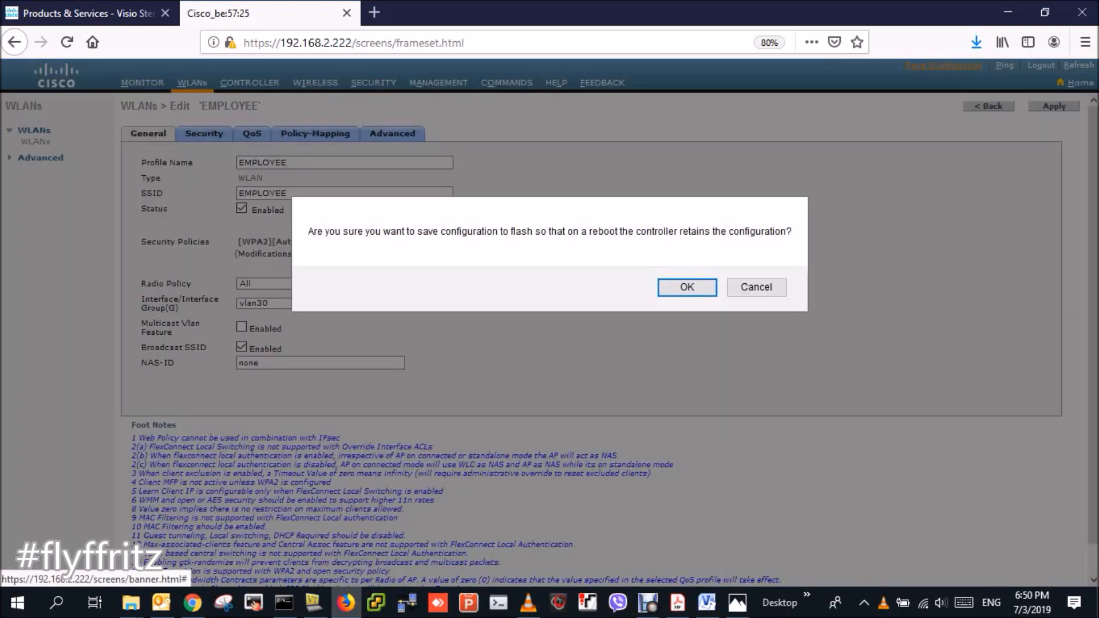
{"action": "key", "text": "Return"}
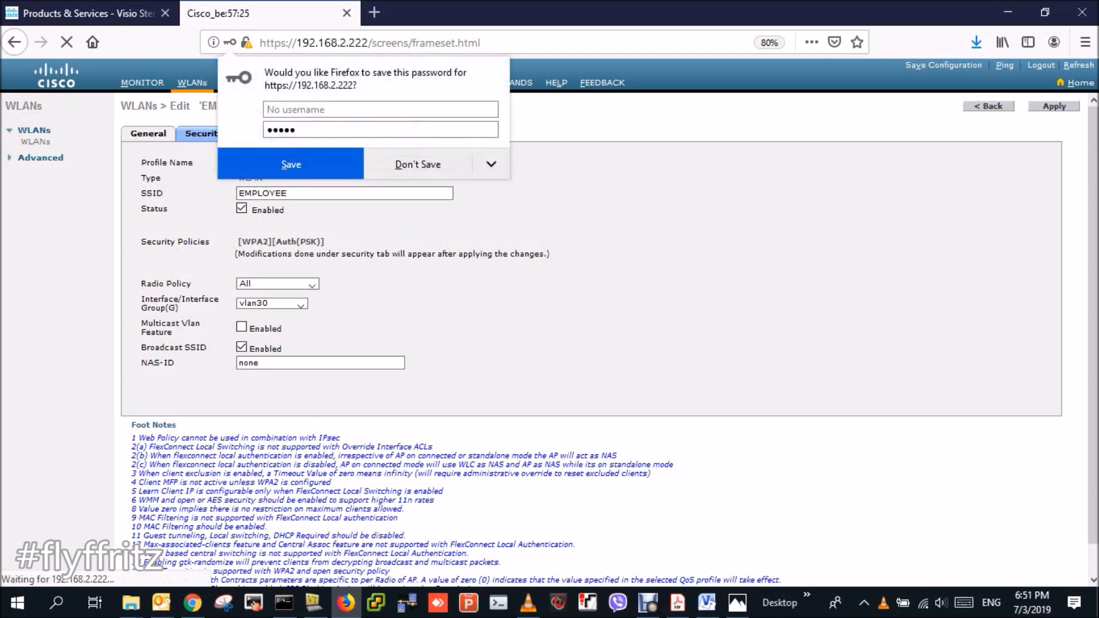
{"action": "left_click", "coordinate": [417, 166]}
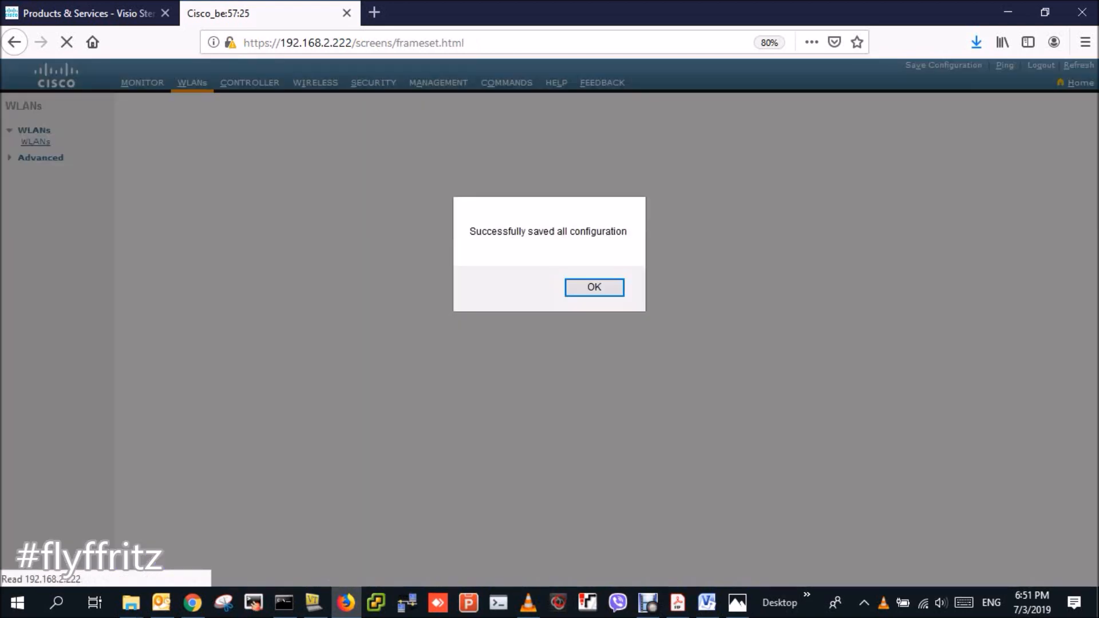
{"action": "key", "text": "Return"}
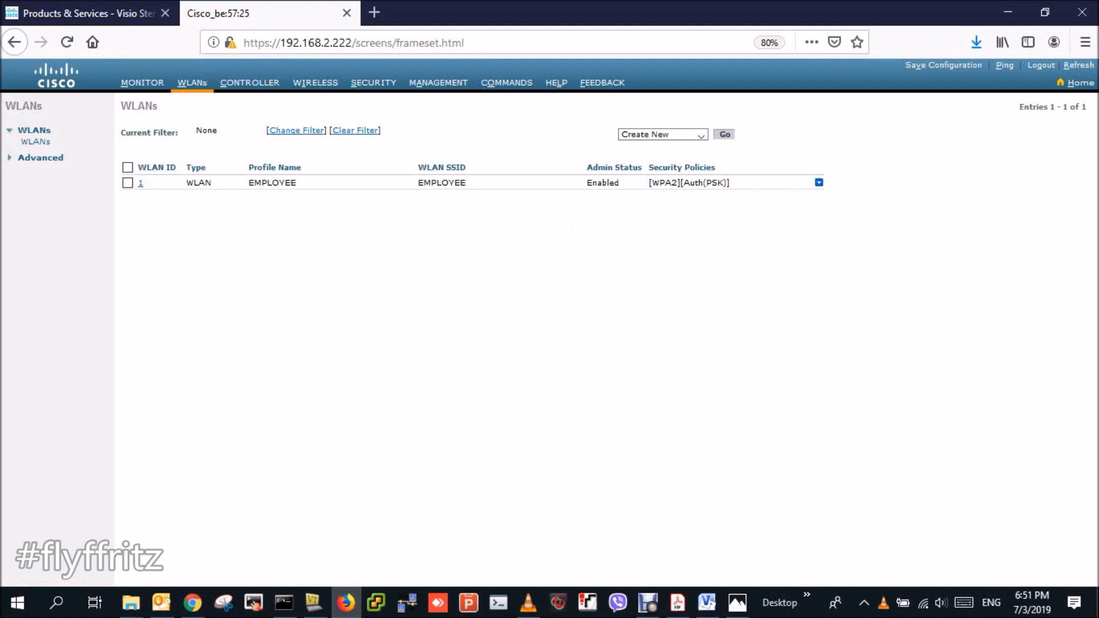
- Fill the new WLAN form with profile name 'GUEST VLAN', SSID 'GUEST' and ID 2
{"action": "left_click", "coordinate": [724, 135]}
{"action": "left_click", "coordinate": [357, 151]}
{"action": "type", "text": "sd"}
{"action": "key", "text": "BackSpace"}
{"action": "key", "text": "BackSpace"}
{"action": "type", "text": "GU"}
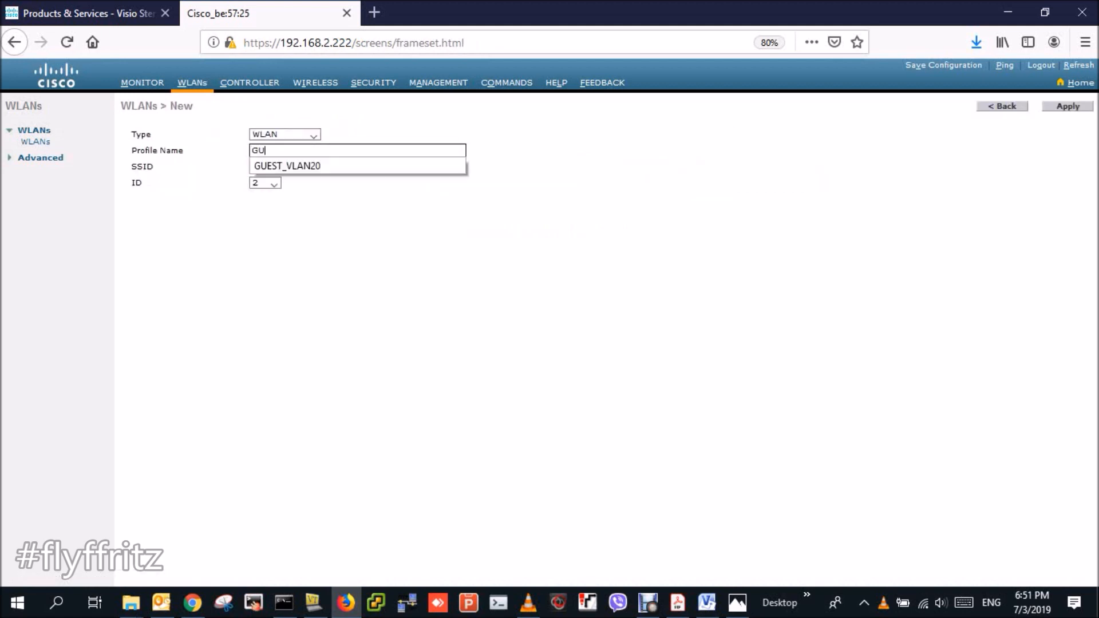
{"action": "type", "text": "EST VLAN"}
{"action": "key", "text": "Tab"}
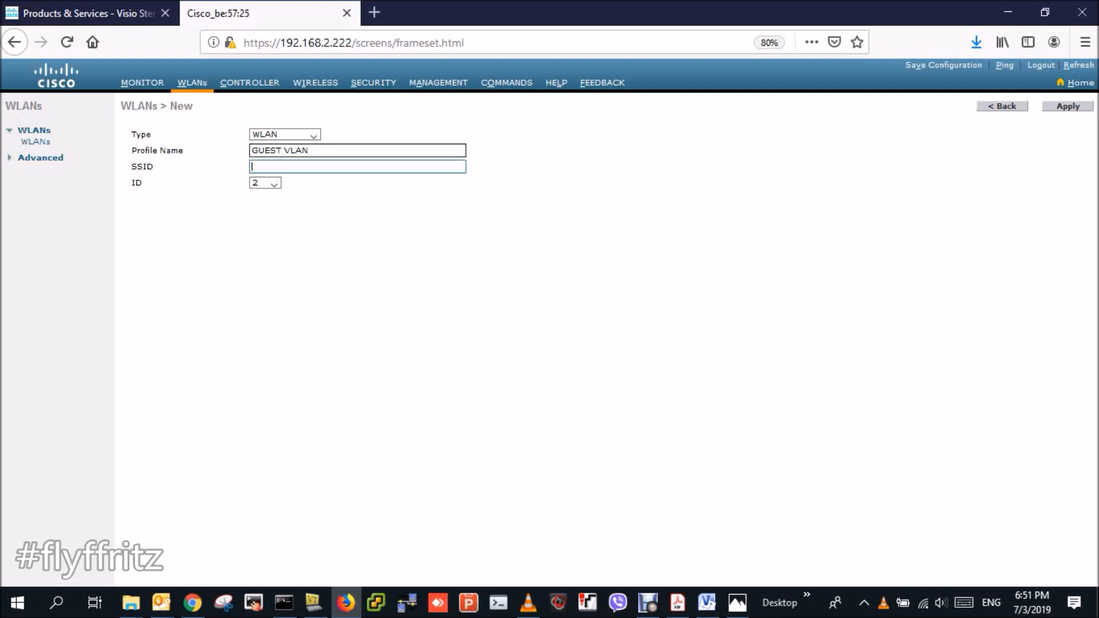
{"action": "type", "text": "GUEST"}
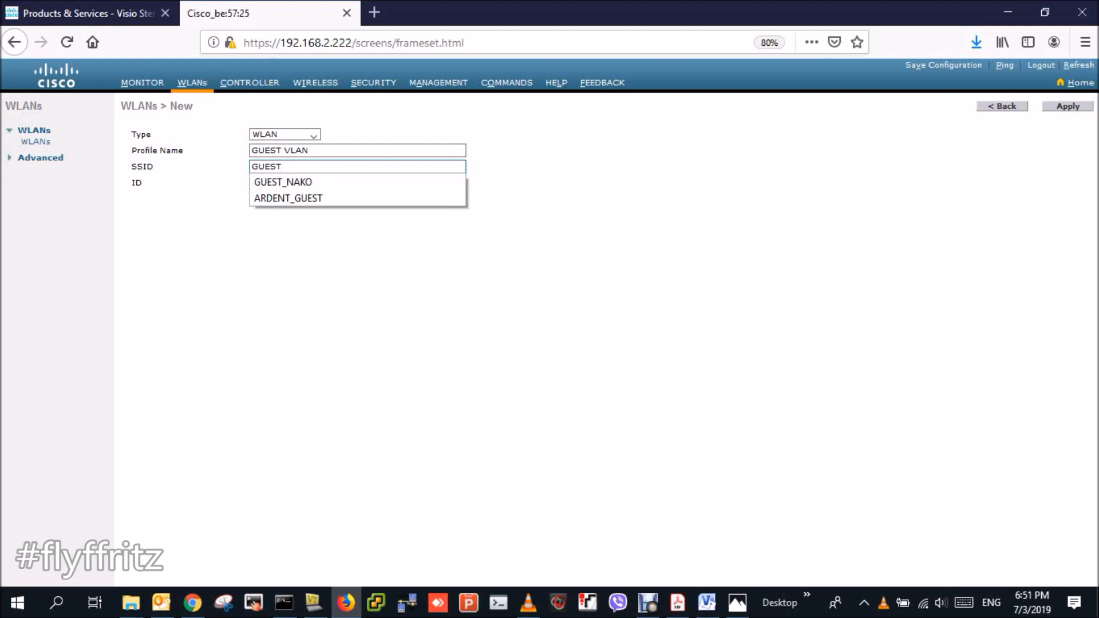
{"action": "key", "text": "Tab"}
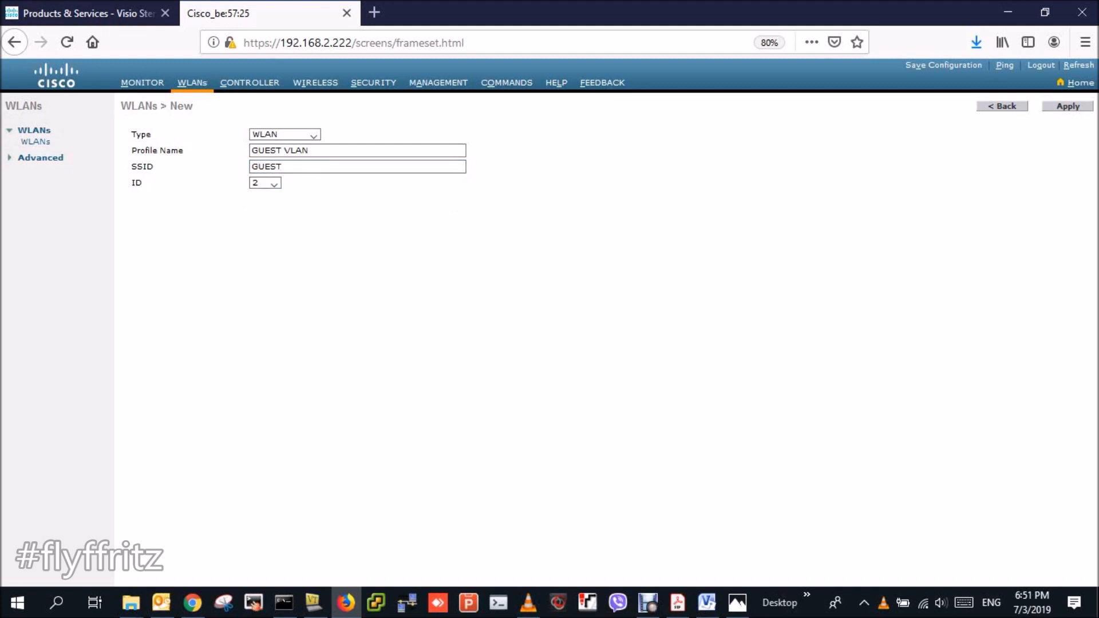
- Create the GUEST VLAN WLAN, enable it, and map it to interface vlan20
{"action": "left_click", "coordinate": [1067, 107]}
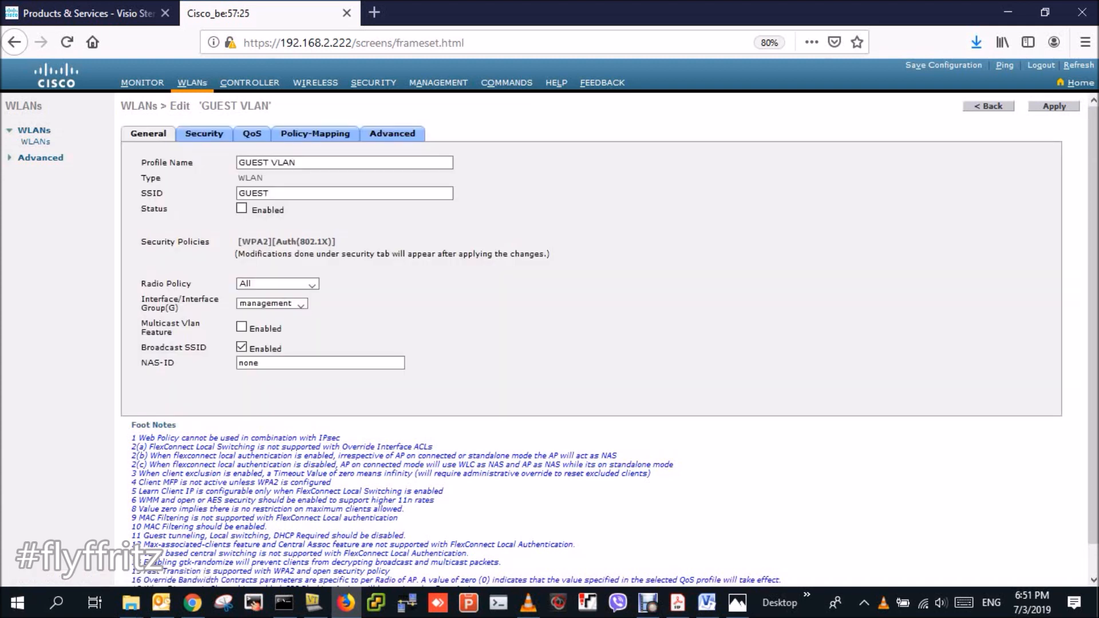
{"action": "left_click", "coordinate": [241, 208]}
{"action": "left_click", "coordinate": [312, 284]}
{"action": "left_click", "coordinate": [312, 283]}
{"action": "left_click", "coordinate": [300, 304]}
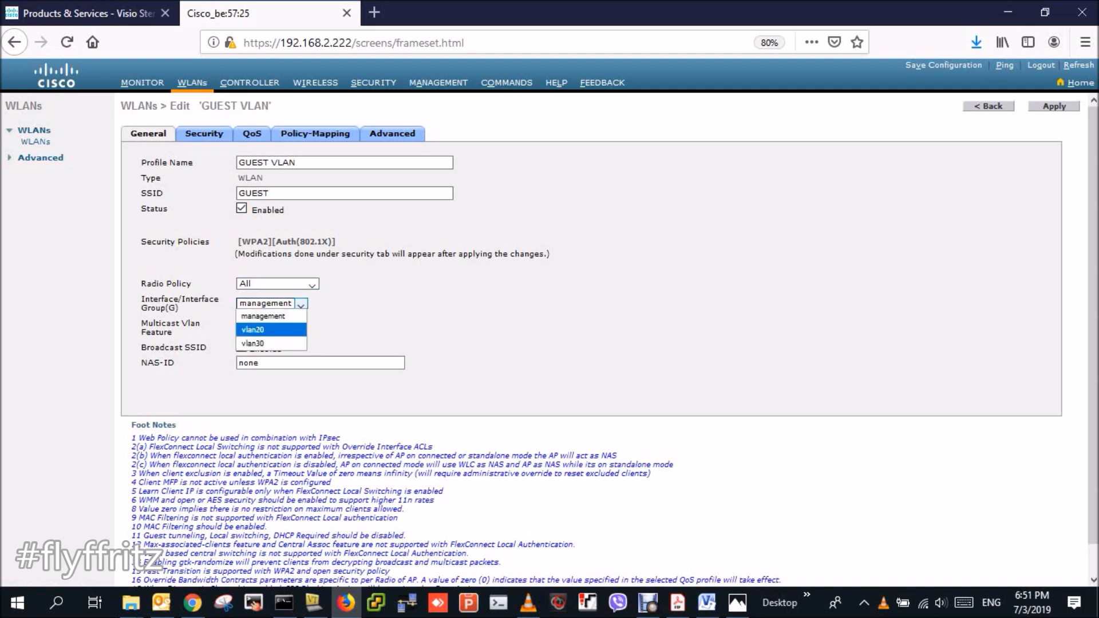
{"action": "left_click", "coordinate": [252, 330]}
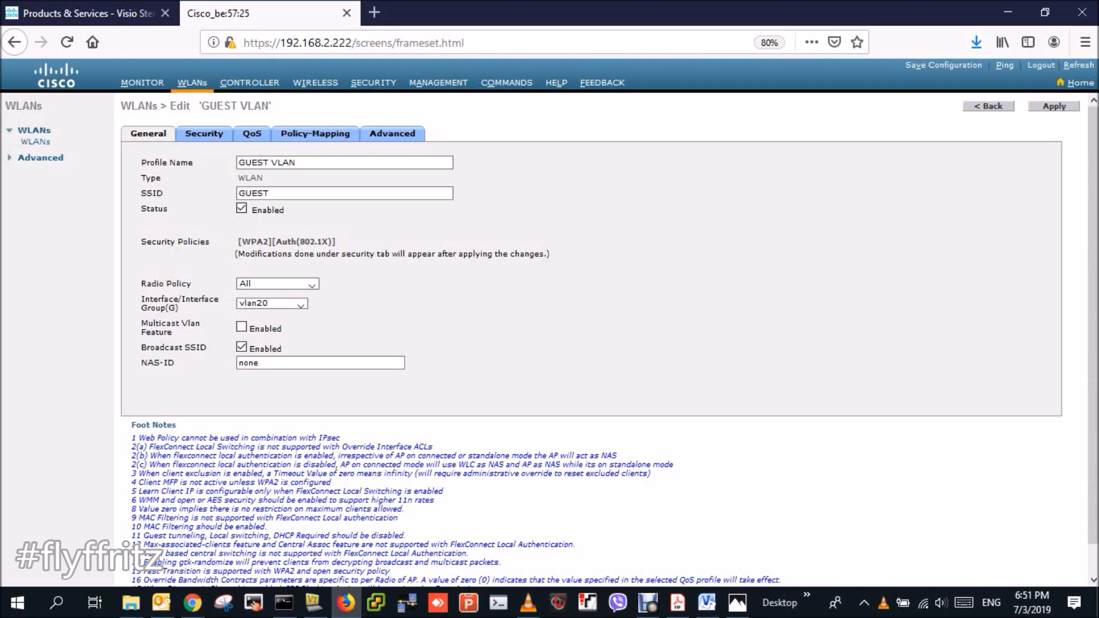
- Switch its Layer 2 key management to PSK with a pre-shared key and apply
{"action": "left_click", "coordinate": [204, 134]}
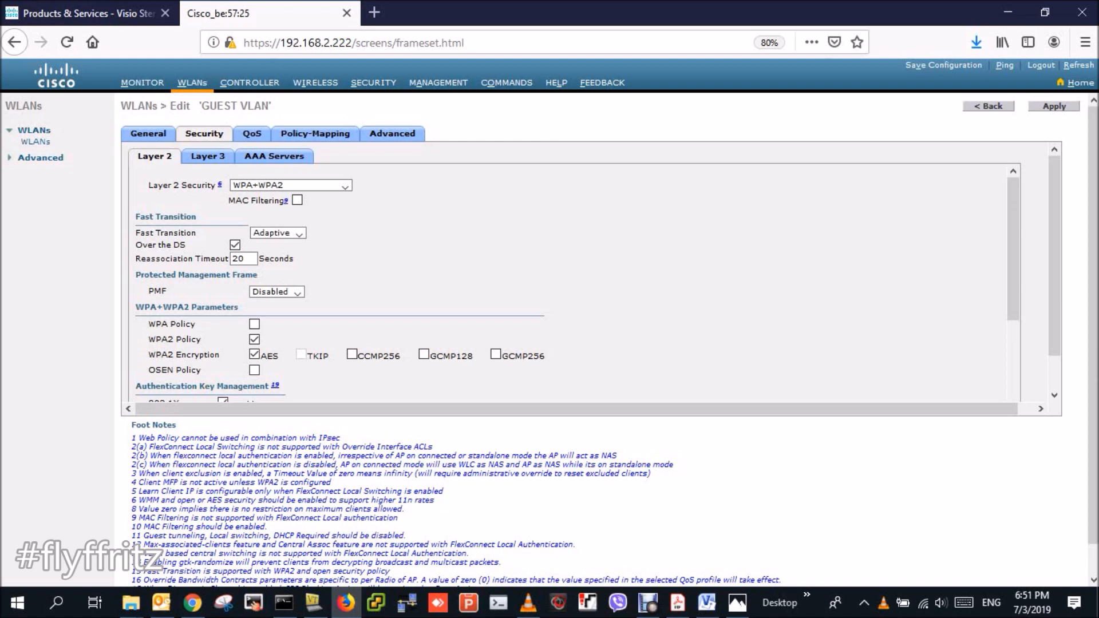
{"action": "scroll", "coordinate": [566, 283], "scroll_direction": "down", "scroll_amount": 3}
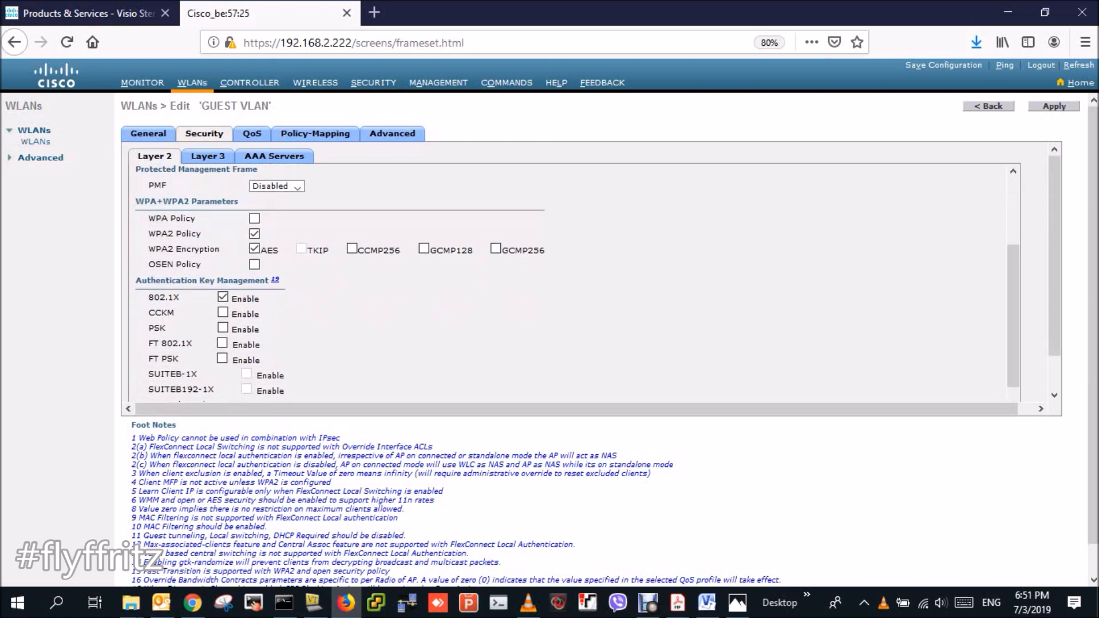
{"action": "left_click", "coordinate": [222, 327]}
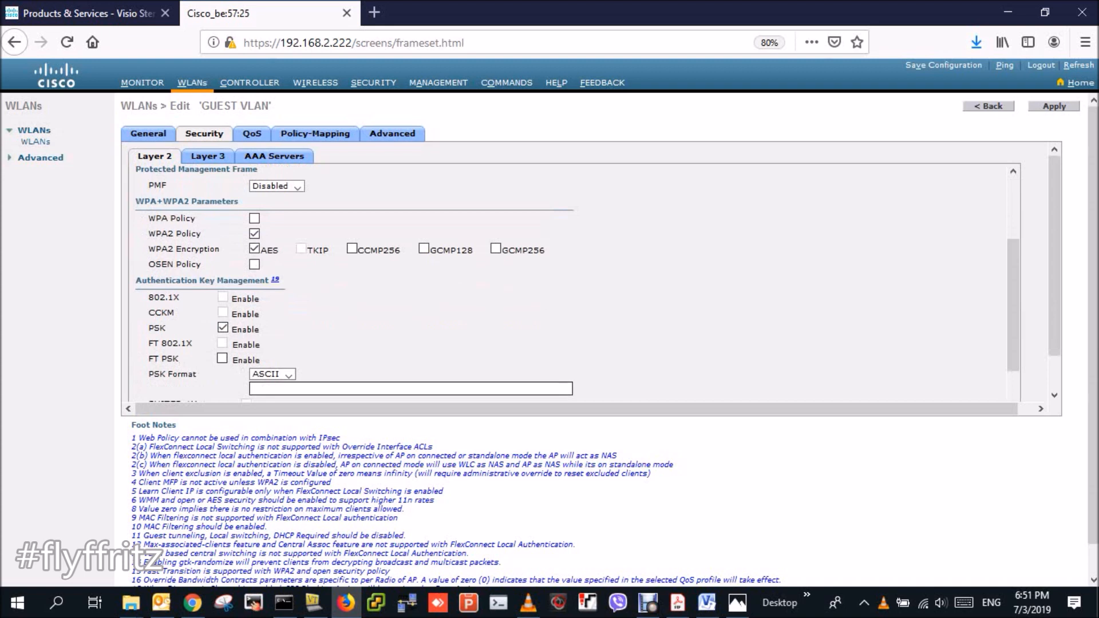
{"action": "left_click", "coordinate": [321, 389]}
{"action": "type", "text": "•••"}
{"action": "key", "text": "BackSpace"}
{"action": "key", "text": "BackSpace"}
{"action": "key", "text": "BackSpace"}
{"action": "type", "text": "••••••••"}
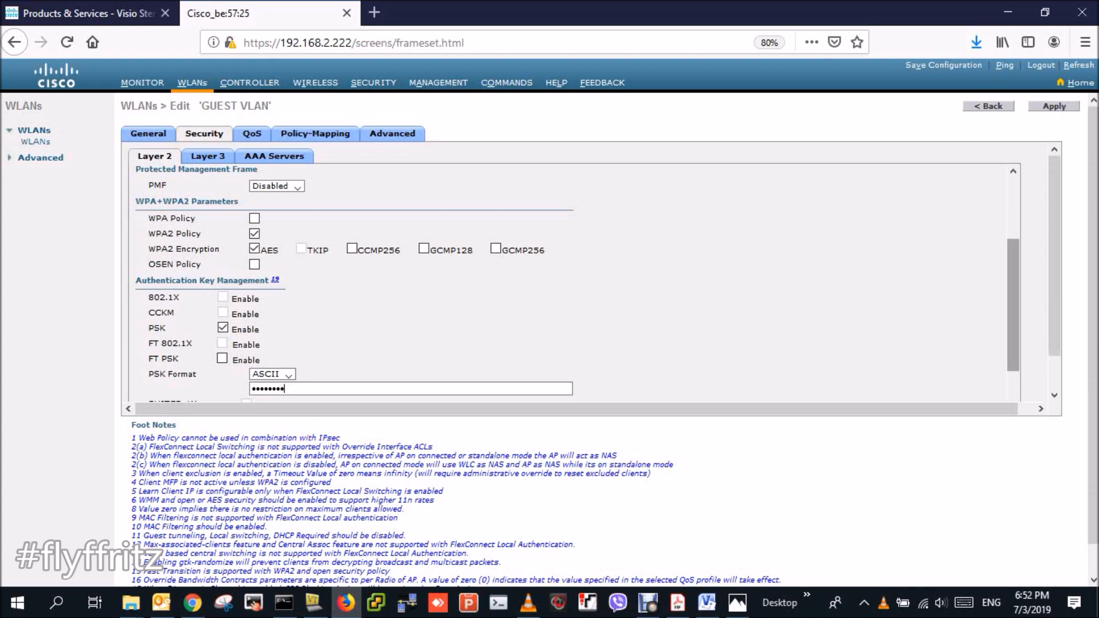
{"action": "left_click_drag", "start_coordinate": [1013, 305], "coordinate": [1012, 344]}
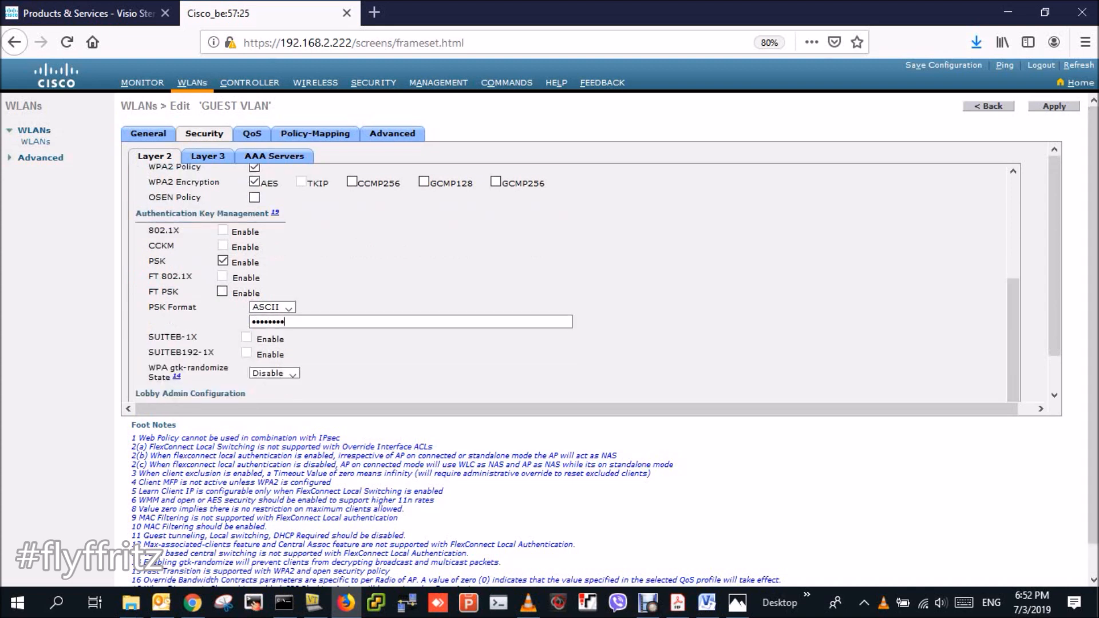
{"action": "left_click", "coordinate": [1054, 105]}
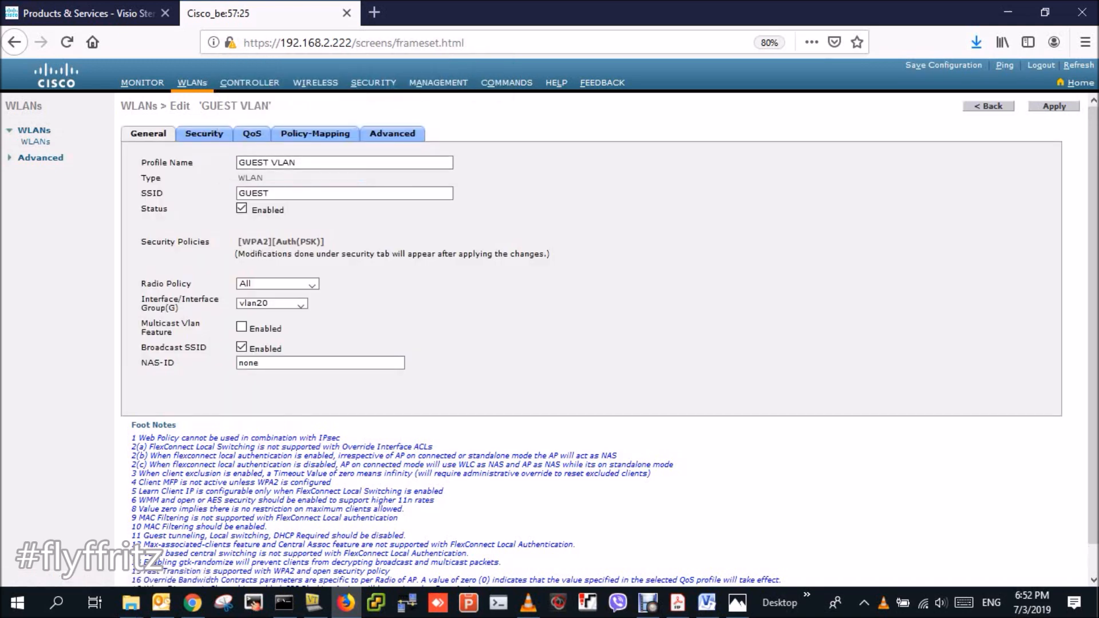
- Save the controller configuration to flash and acknowledge the success message
{"action": "left_click", "coordinate": [943, 65]}
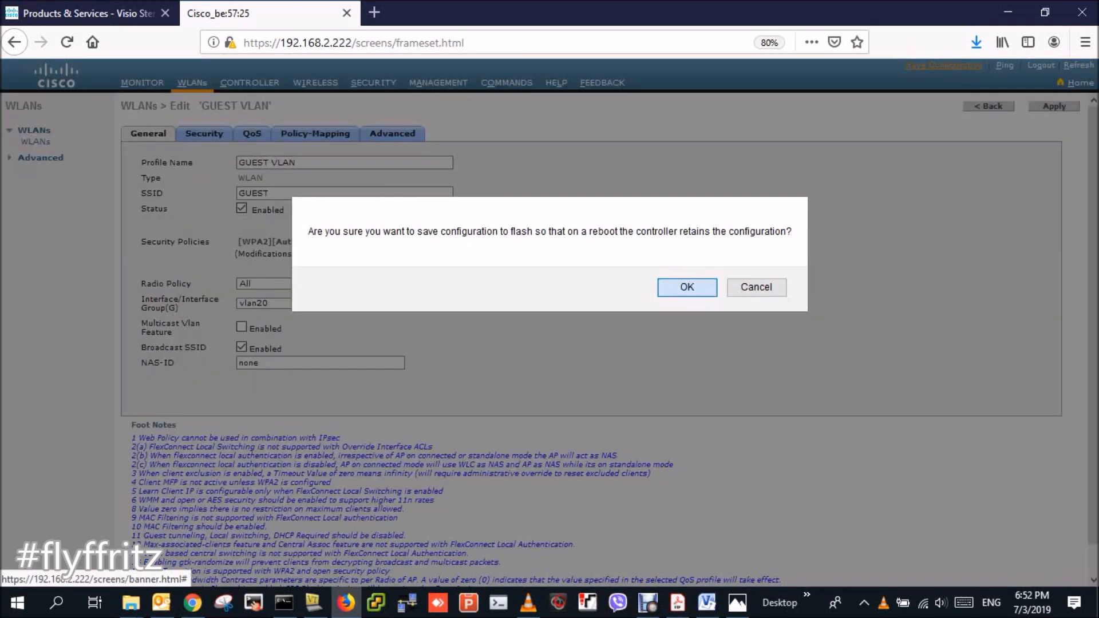
{"action": "key", "text": "Return"}
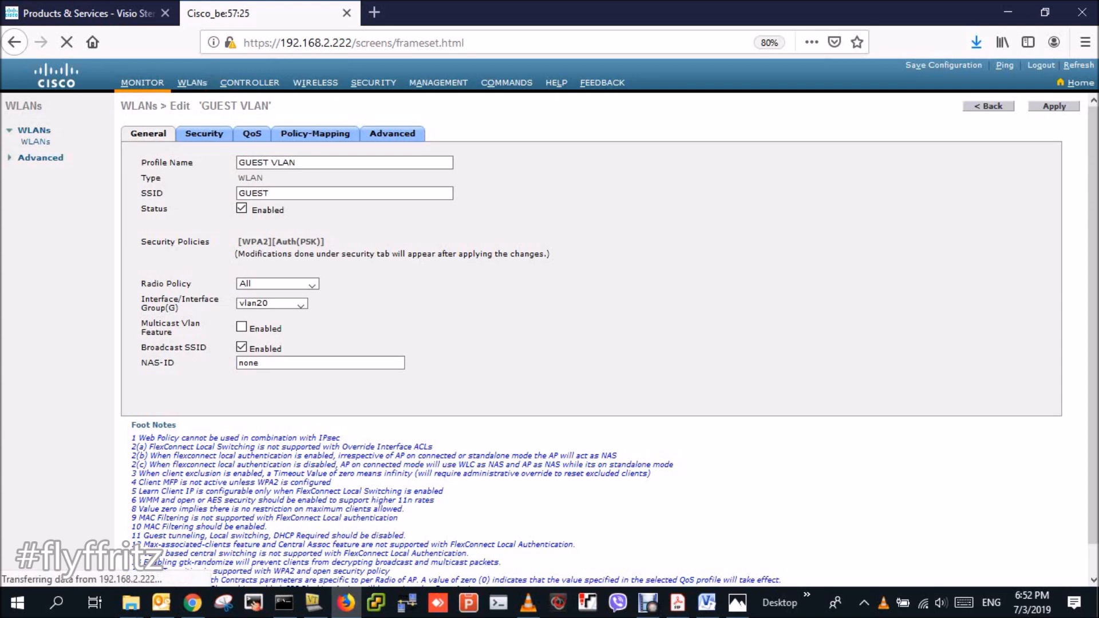
{"action": "key", "text": "Return"}
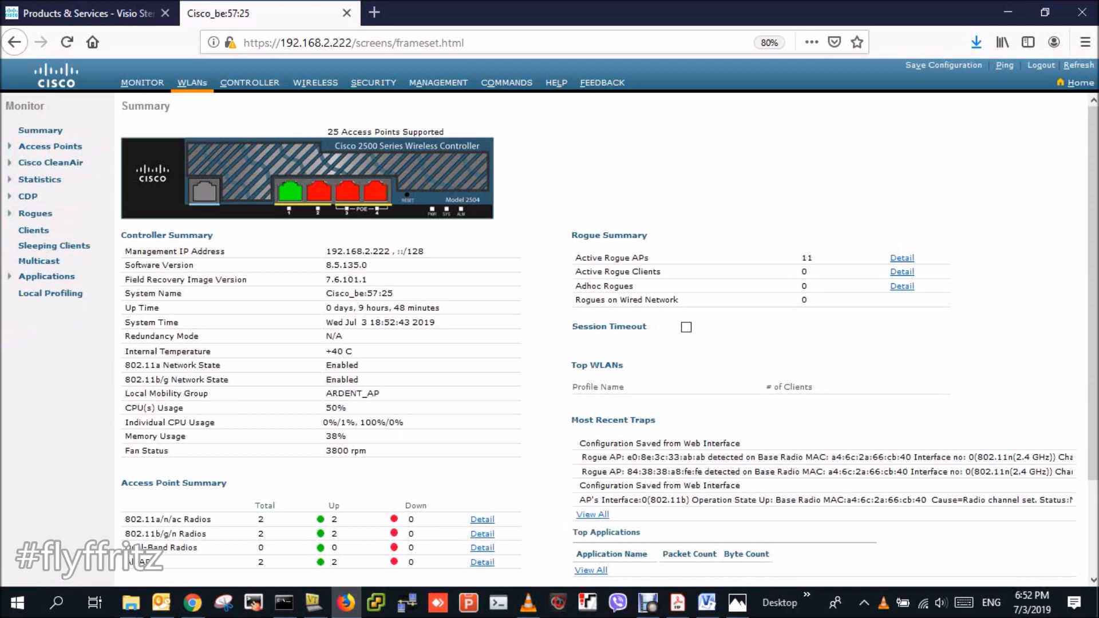
- Look over the controller's Monitor summary page
{"action": "left_click", "coordinate": [142, 83]}
{"action": "scroll", "coordinate": [610, 338], "scroll_direction": "down", "scroll_amount": 3}
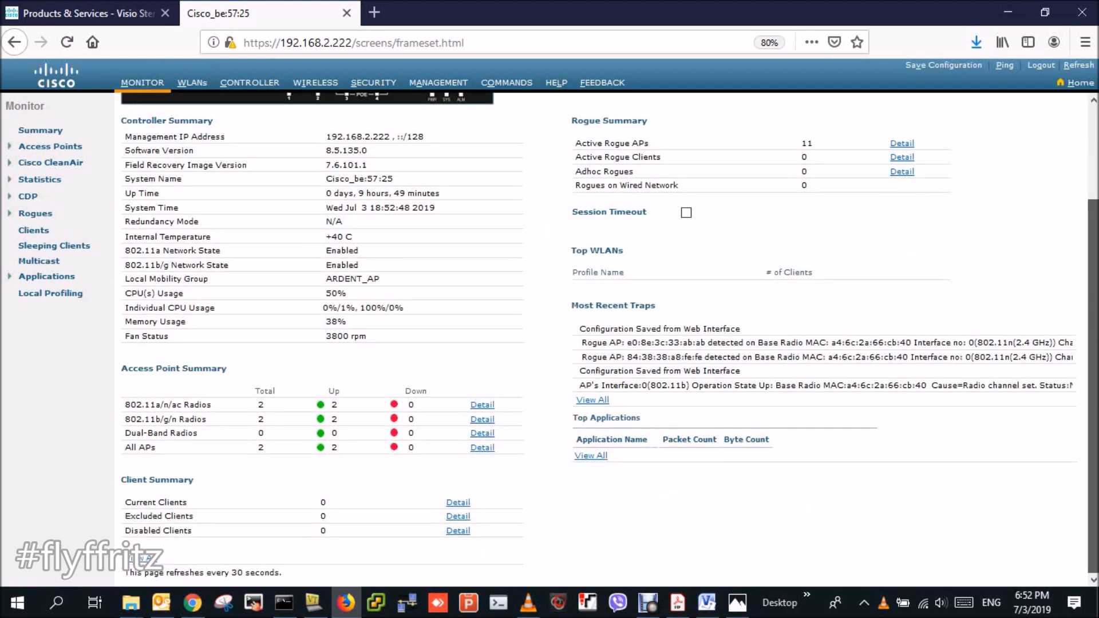
{"action": "scroll", "coordinate": [603, 338], "scroll_direction": "up", "scroll_amount": 3}
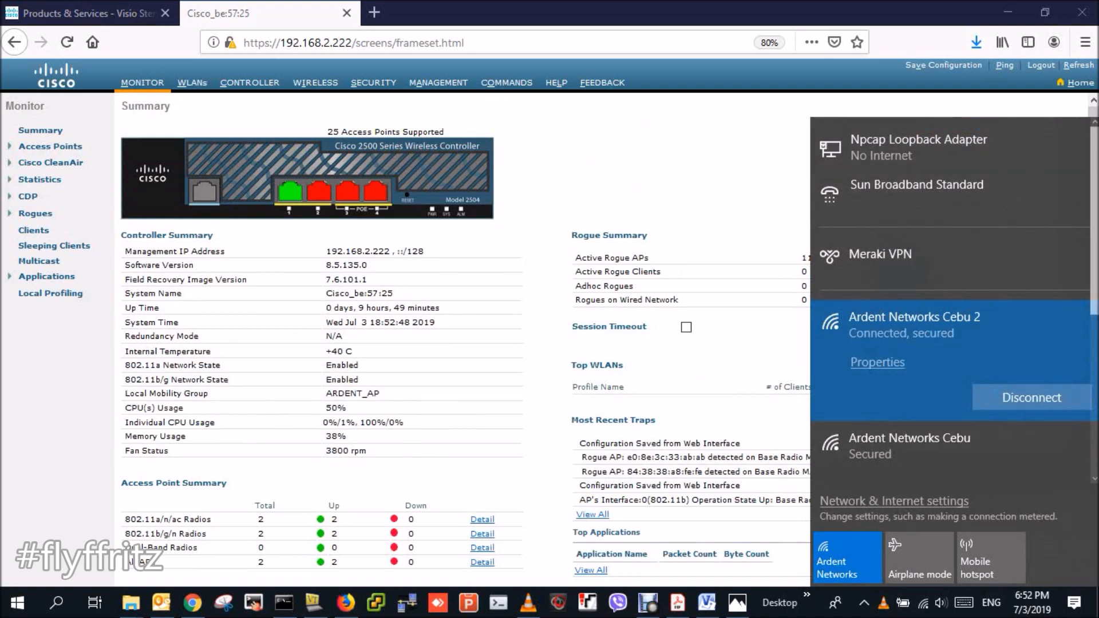
- Join the EMPLOYEE Wi-Fi network with its security key and allow network discovery
{"action": "scroll", "coordinate": [950, 286], "scroll_direction": "down", "scroll_amount": 4}
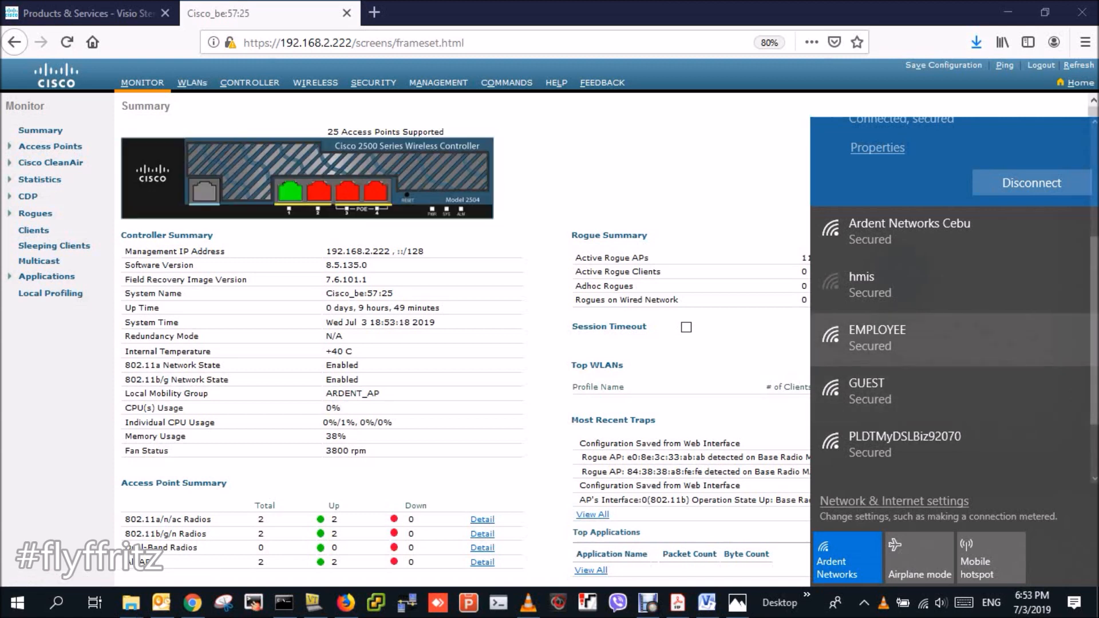
{"action": "left_click", "coordinate": [915, 337]}
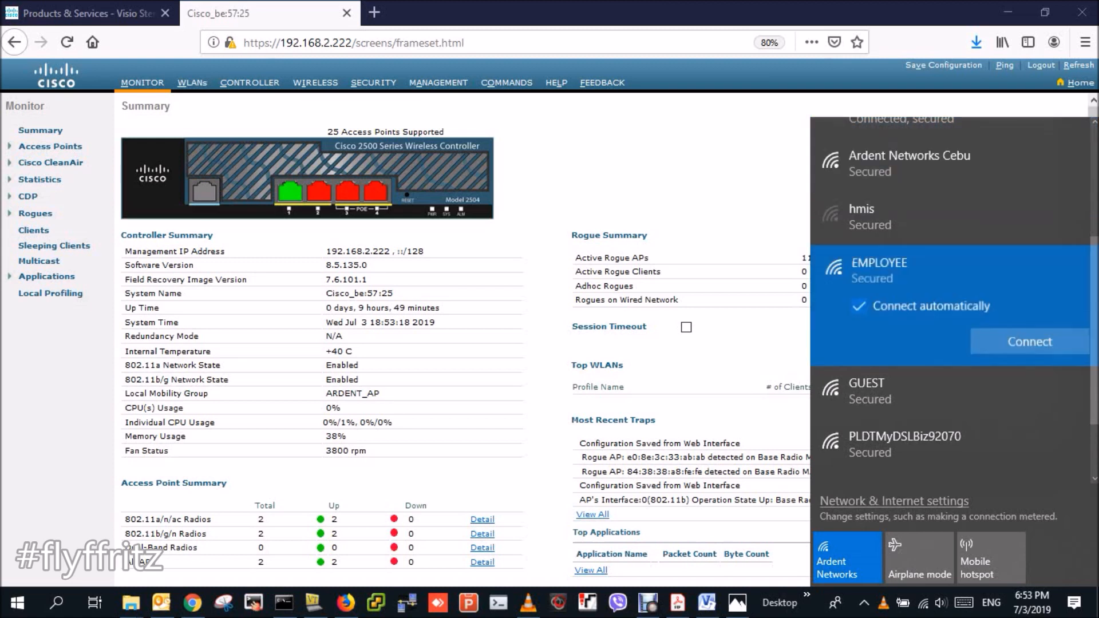
{"action": "left_click", "coordinate": [1030, 343]}
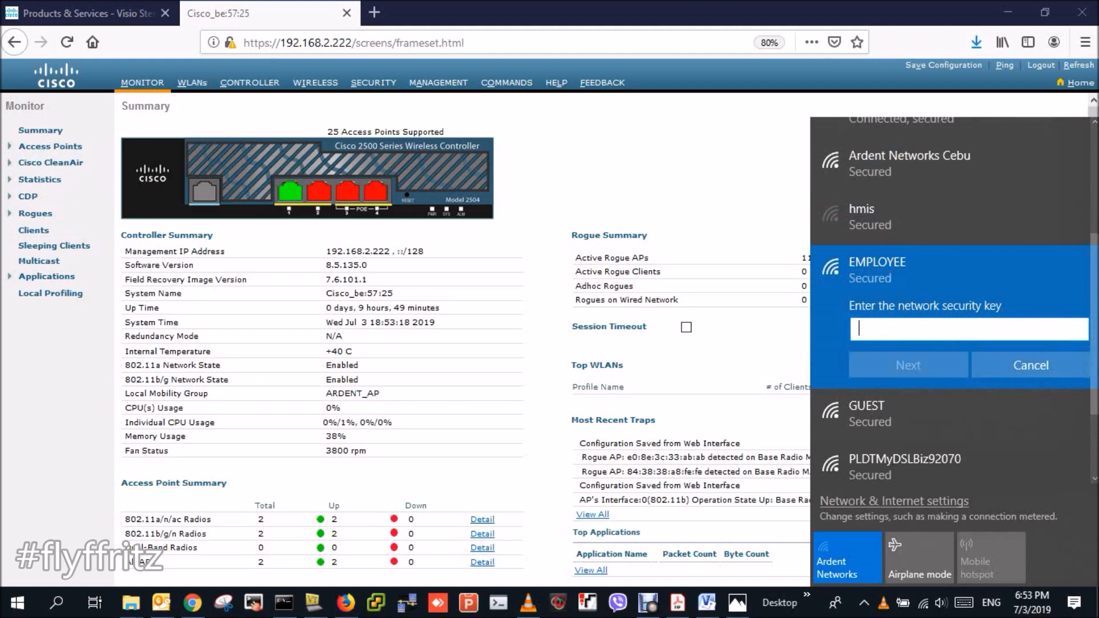
{"action": "type", "text": "••••••••"}
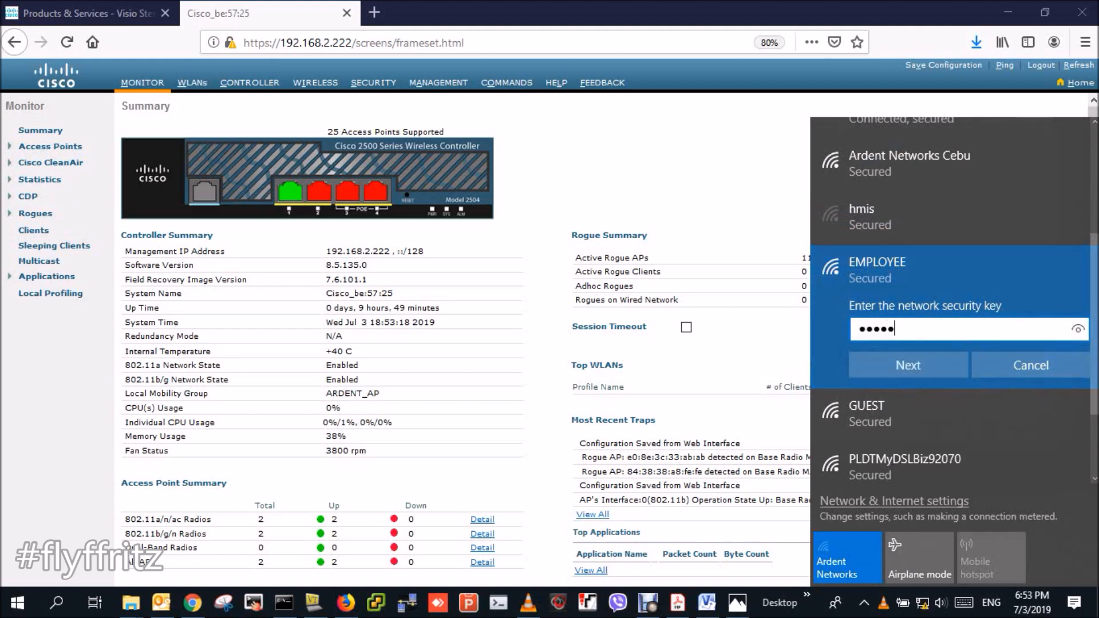
{"action": "key", "text": "Return"}
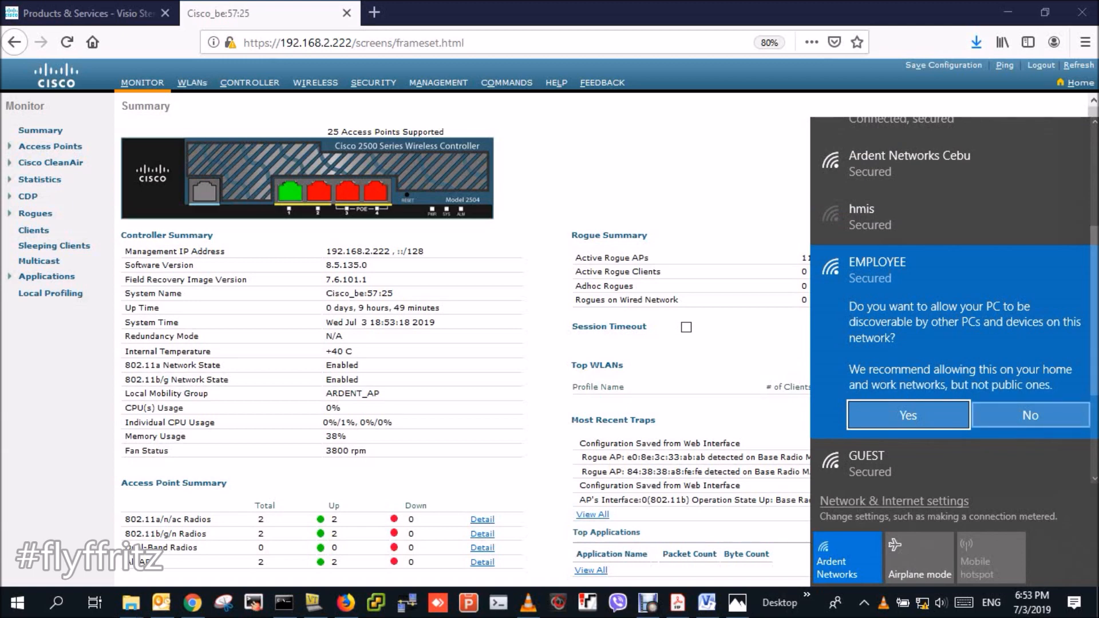
{"action": "key", "text": "Return"}
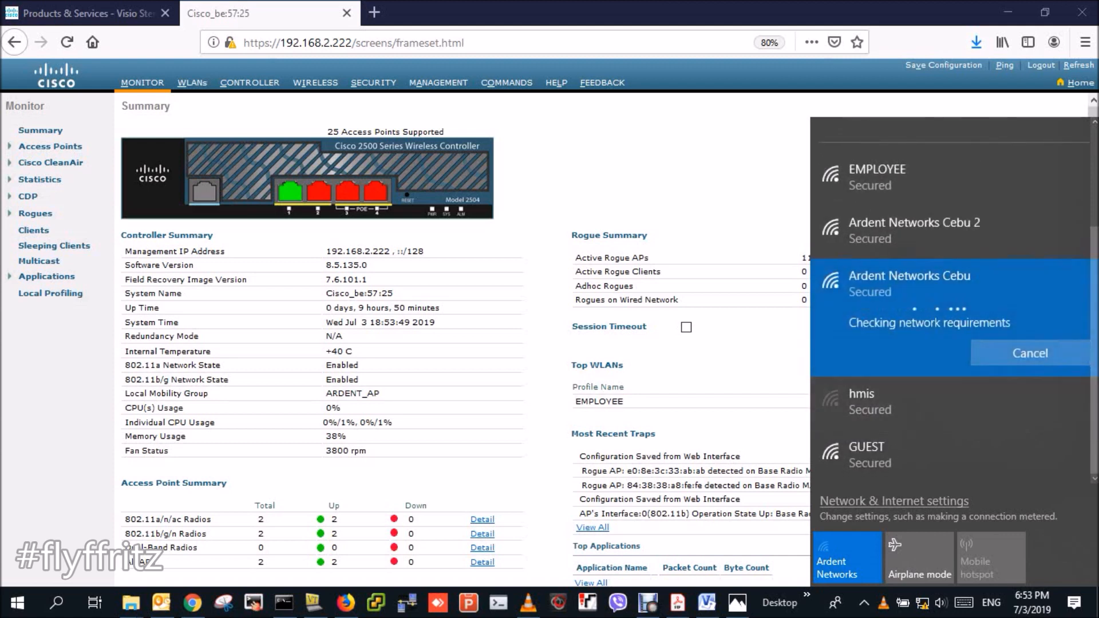
- Retry connecting to EMPLOYEE, then bring up the Network & Internet status page
{"action": "left_click", "coordinate": [950, 178]}
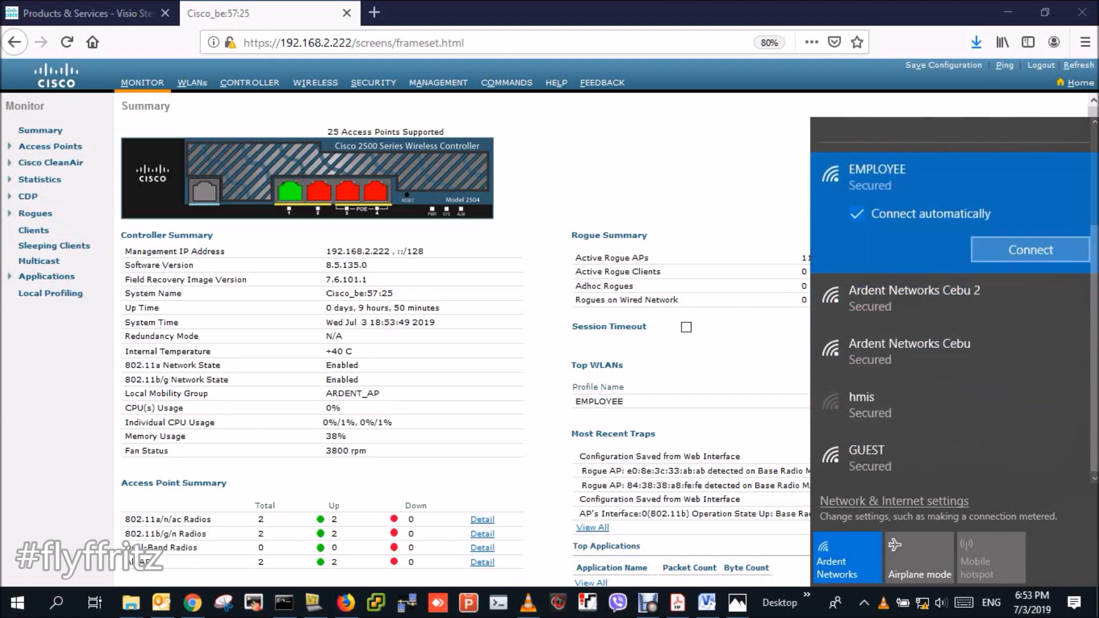
{"action": "left_click", "coordinate": [1030, 249]}
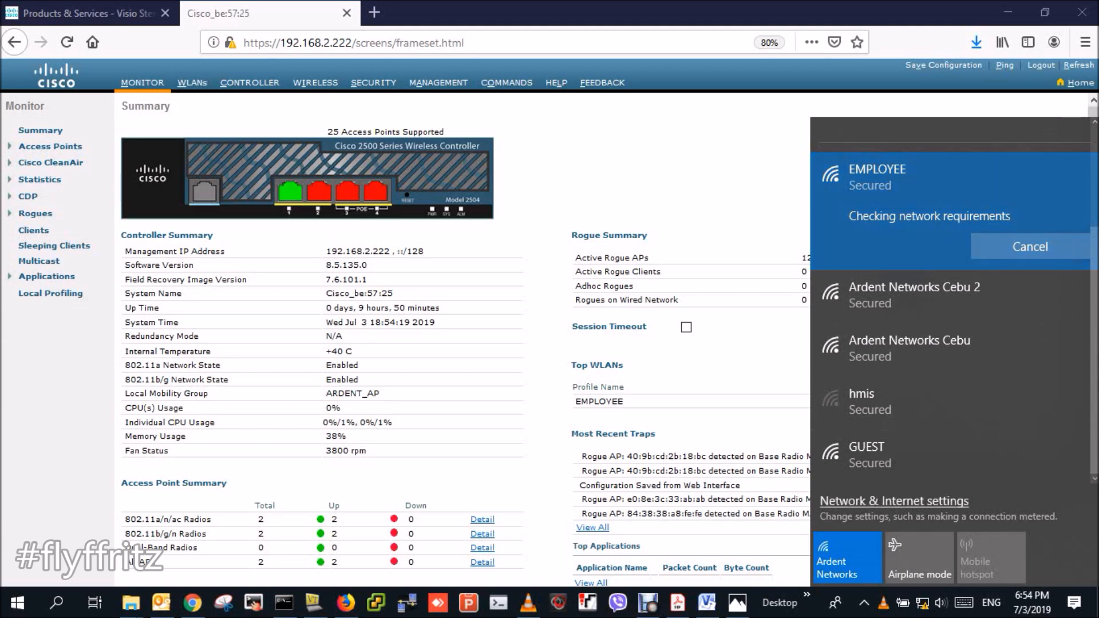
{"action": "left_click", "coordinate": [893, 502]}
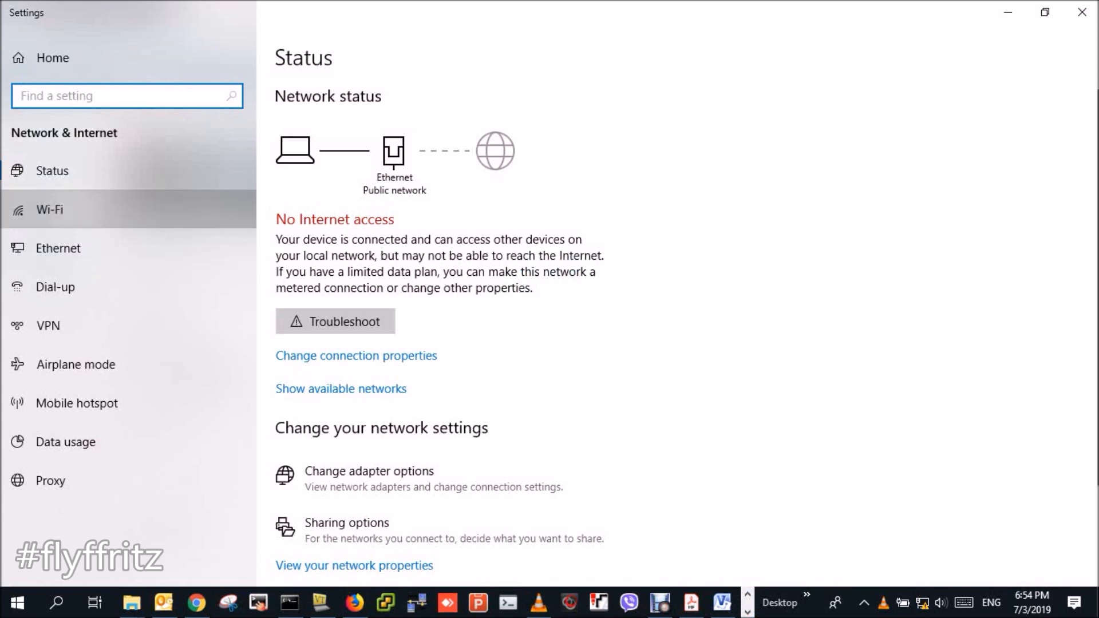
- Check EMPLOYEE's status on the Wi-Fi page and open the Network Connections adapter list
{"action": "left_click", "coordinate": [49, 209]}
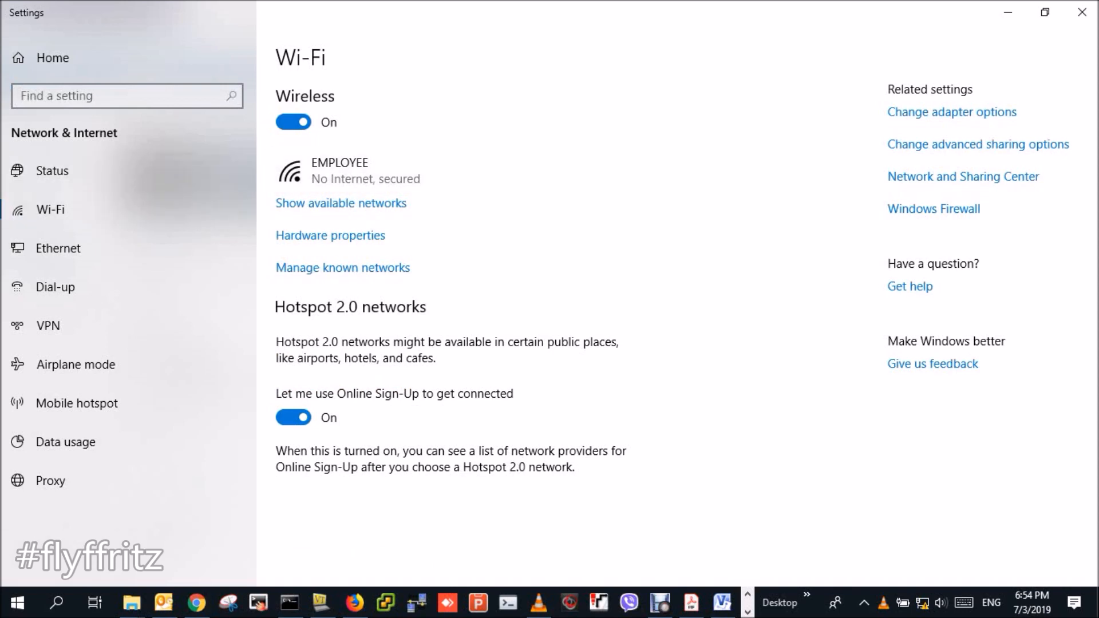
{"action": "left_click", "coordinate": [952, 111]}
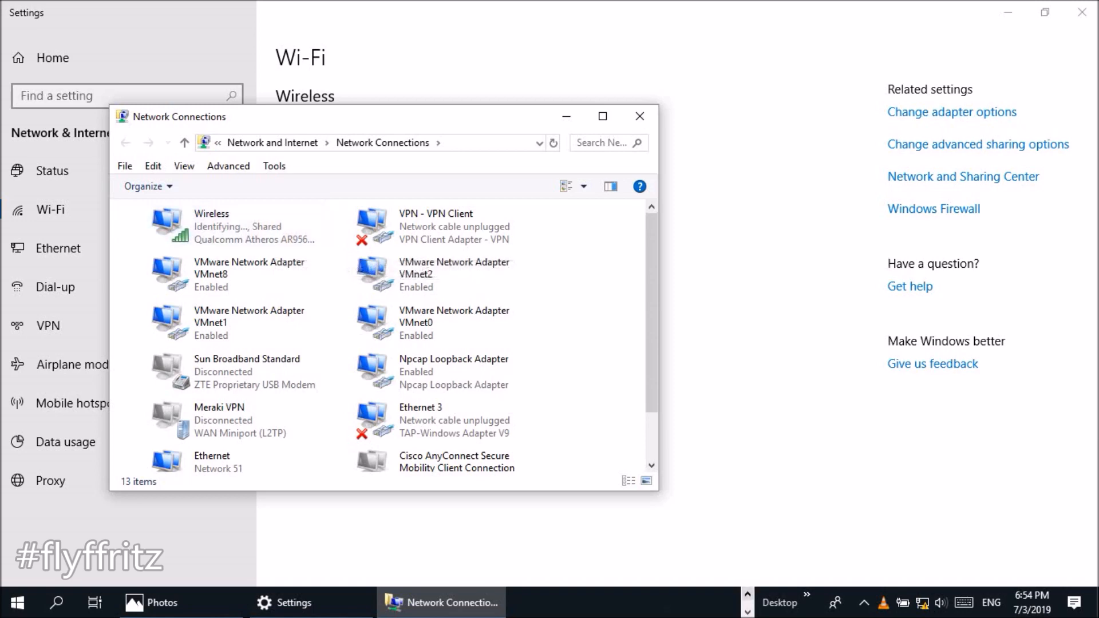
- Bring the core switch console forward and page through its show run output
{"action": "left_click", "coordinate": [747, 594]}
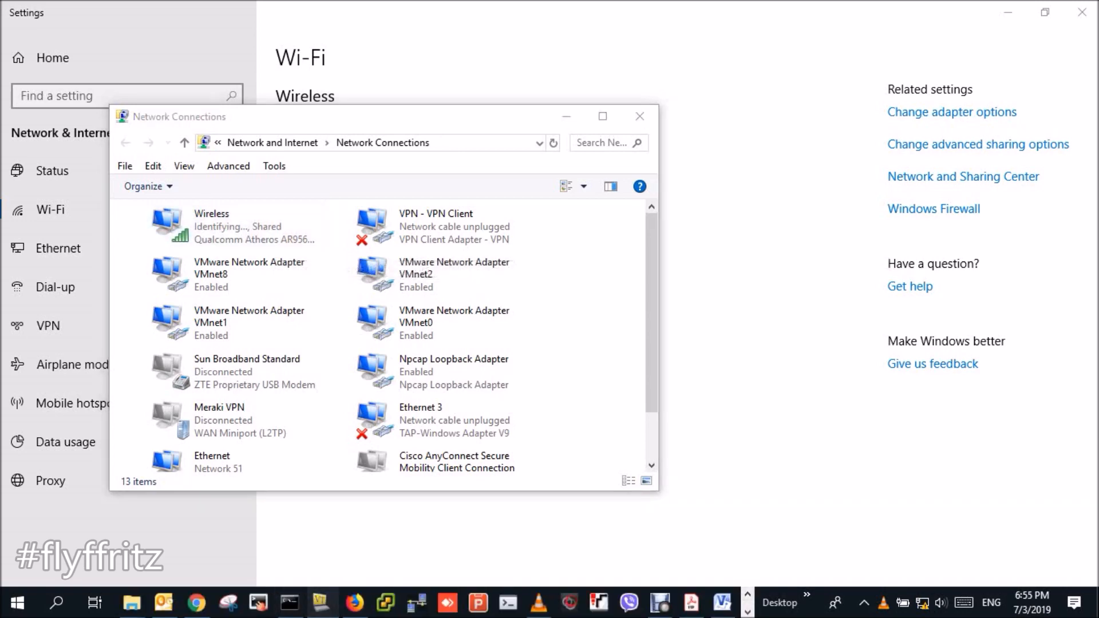
{"action": "left_click", "coordinate": [320, 602]}
{"action": "key", "text": "Return"}
{"action": "type", "text": "show "}
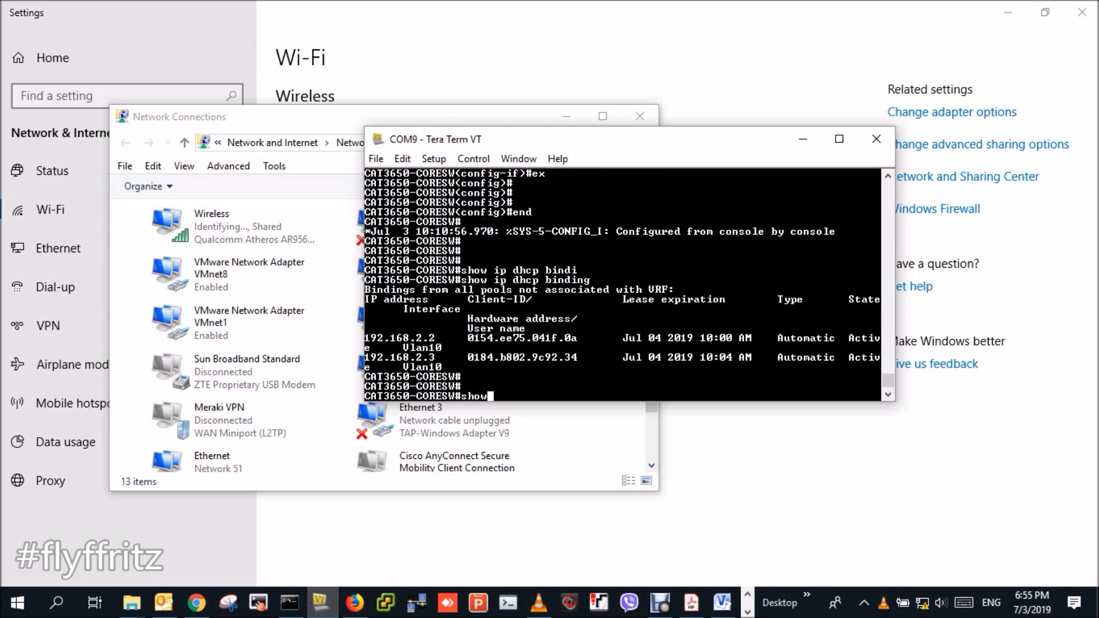
{"action": "type", "text": "run"}
{"action": "key", "text": "Return"}
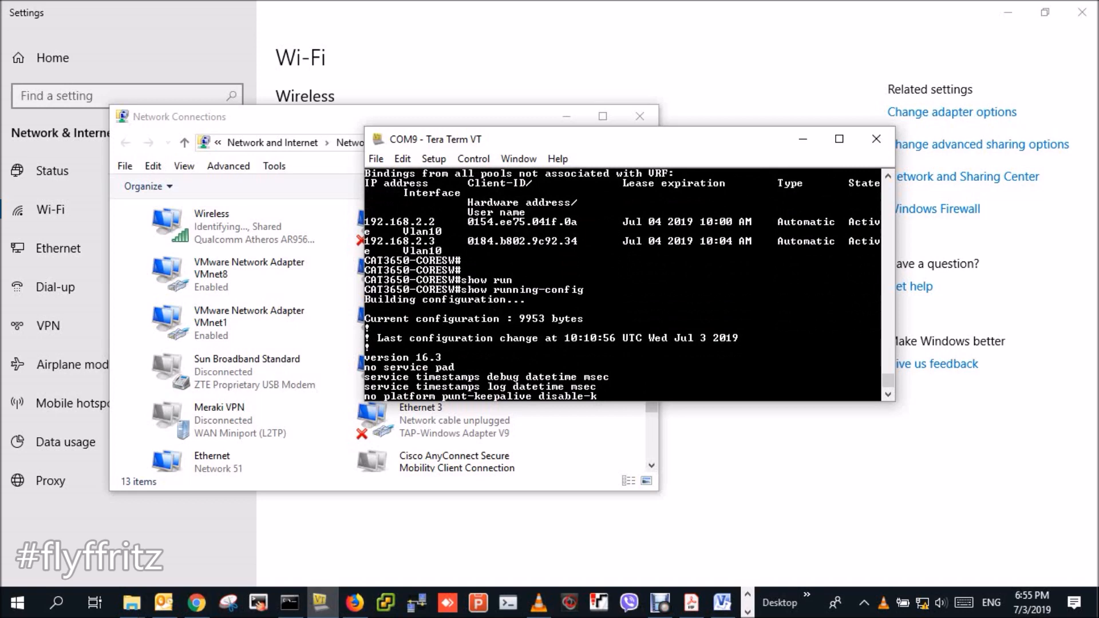
{"action": "key", "text": "space"}
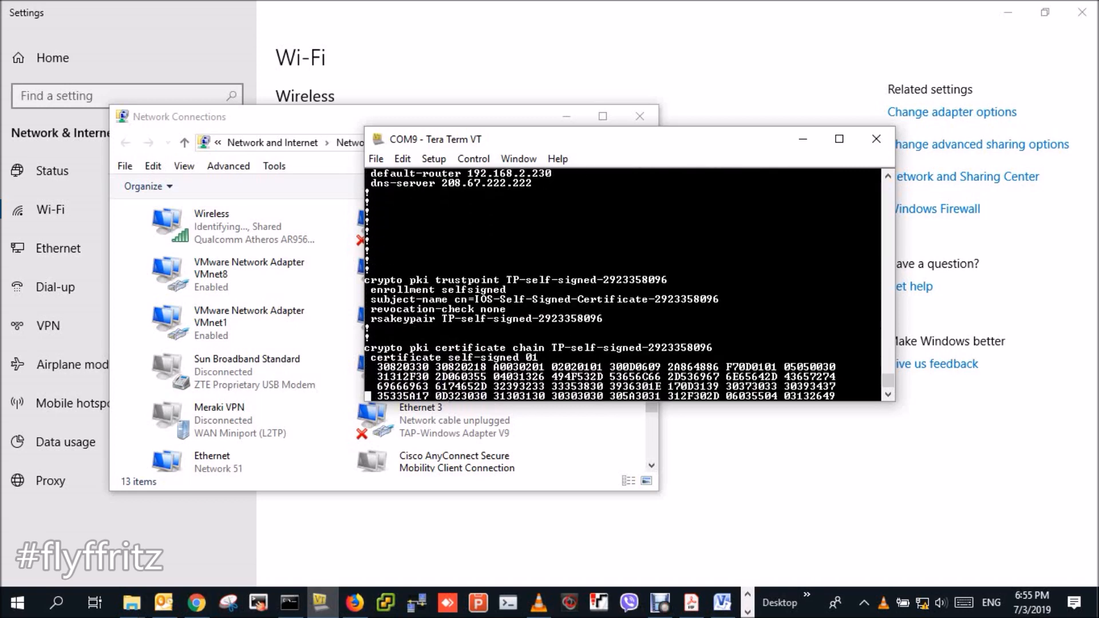
{"action": "scroll", "coordinate": [623, 285], "scroll_direction": "up", "scroll_amount": 7}
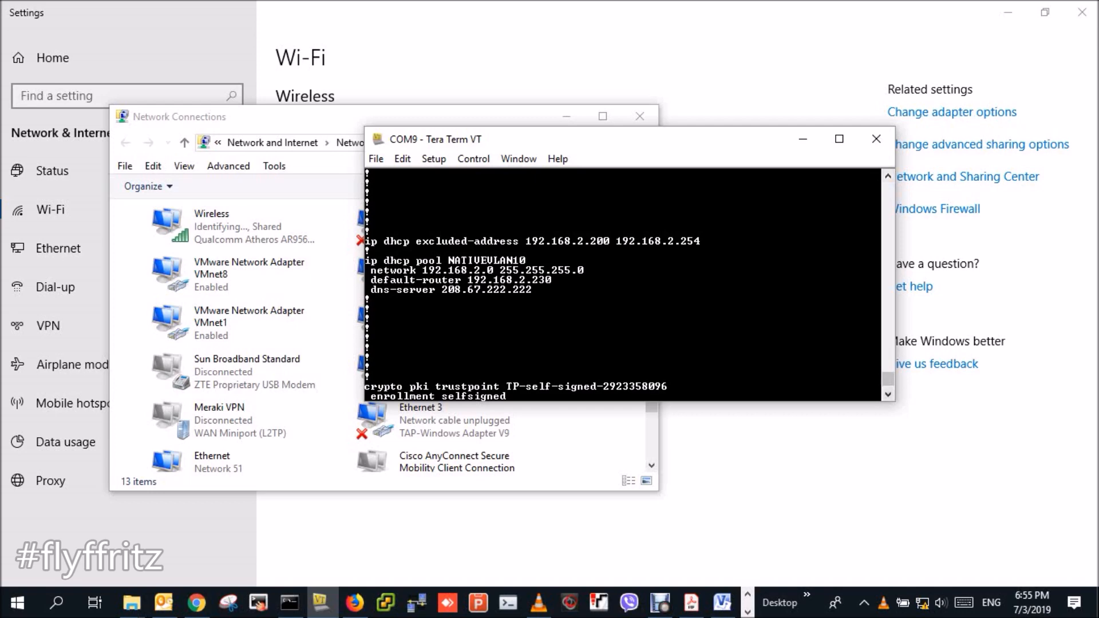
{"action": "key", "text": "space"}
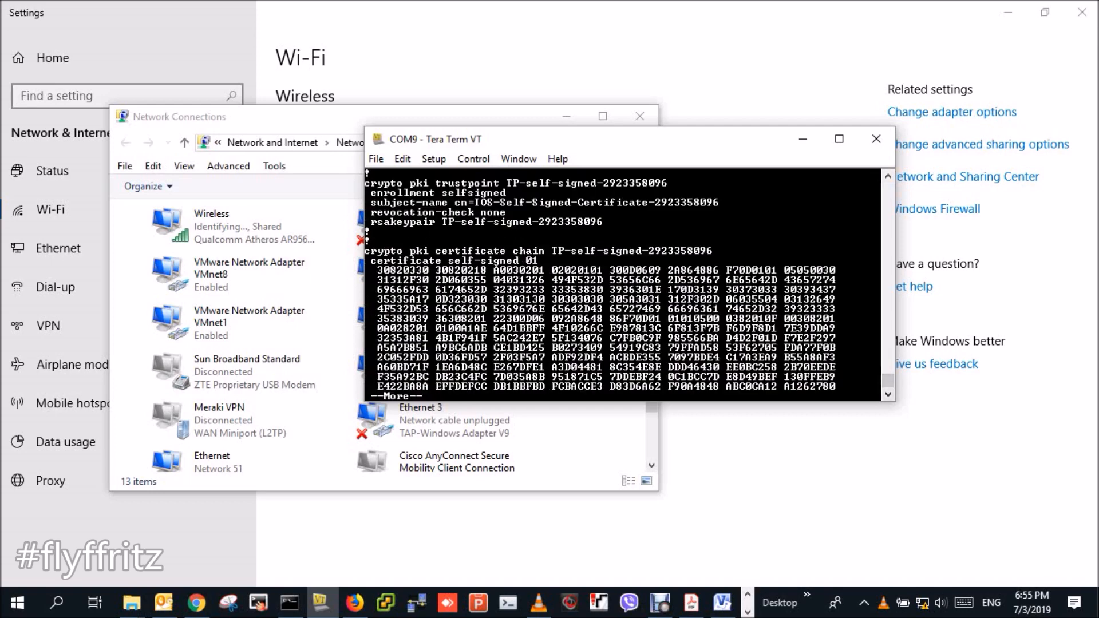
- Enter configuration mode and create DHCP pool vlan20 with network 192.168.20.0/24
{"action": "type", "text": "qconf t"}
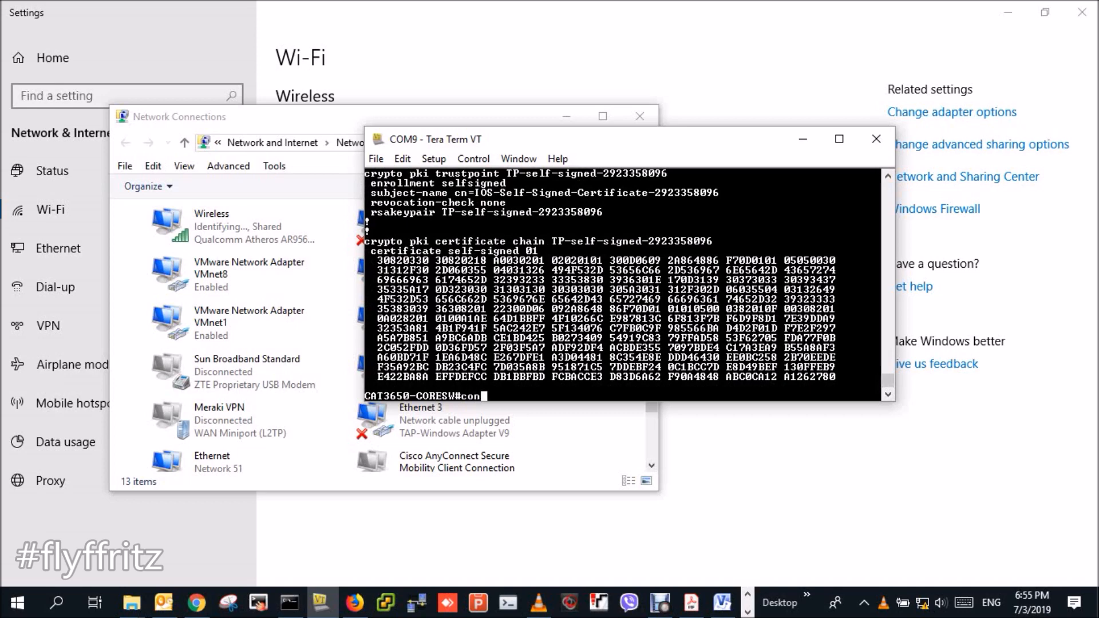
{"action": "key", "text": "Return"}
{"action": "type", "text": "ip dh"}
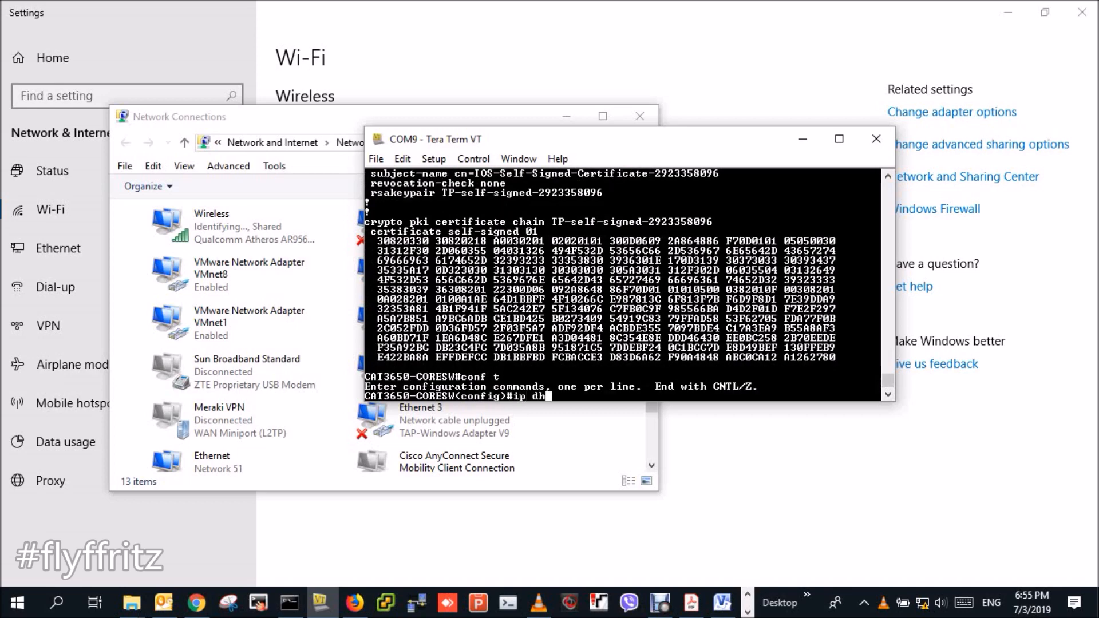
{"action": "type", "text": "cp pool vlan20"}
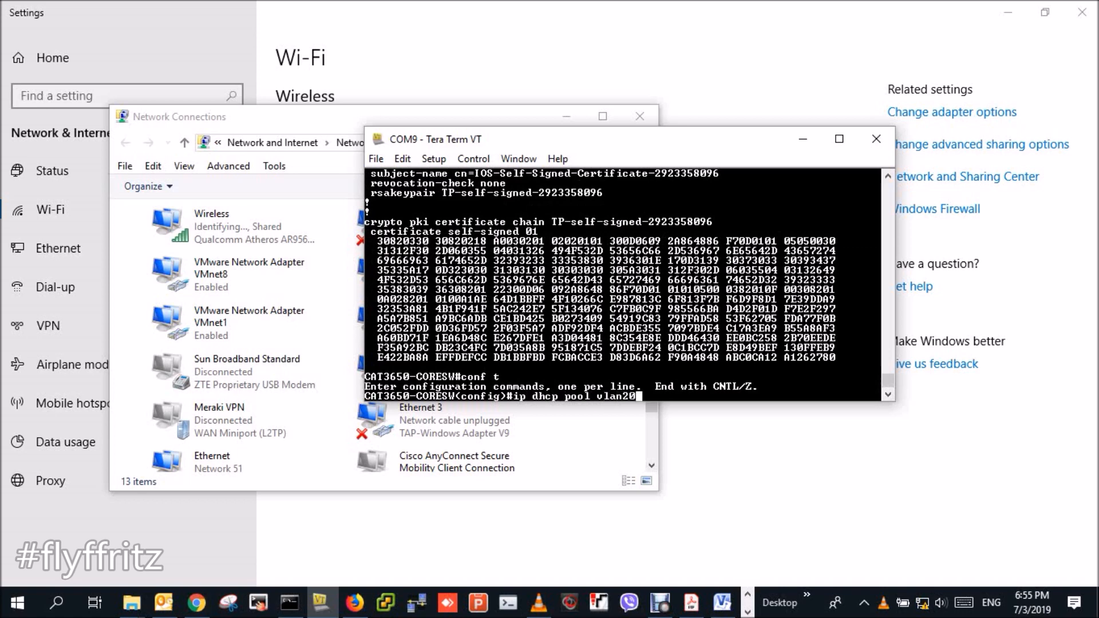
{"action": "key", "text": "Return"}
{"action": "type", "text": "net"}
{"action": "key", "text": "Tab"}
{"action": "type", "text": "wor"}
{"action": "key", "text": "Tab"}
{"action": "type", "text": "192."}
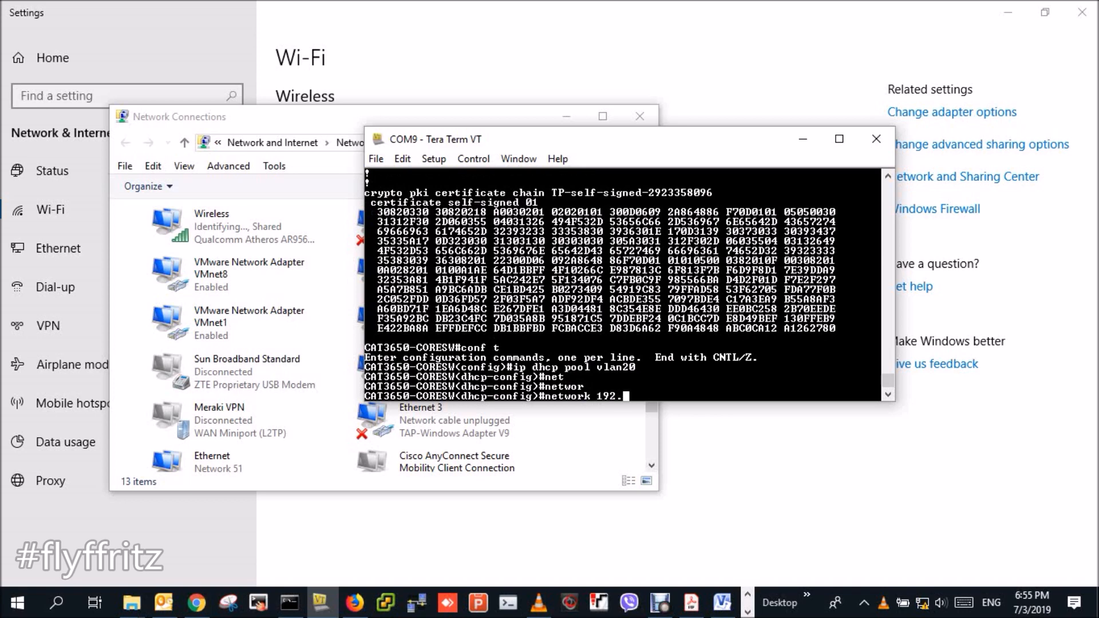
{"action": "type", "text": "168.20.0 255.255.2"}
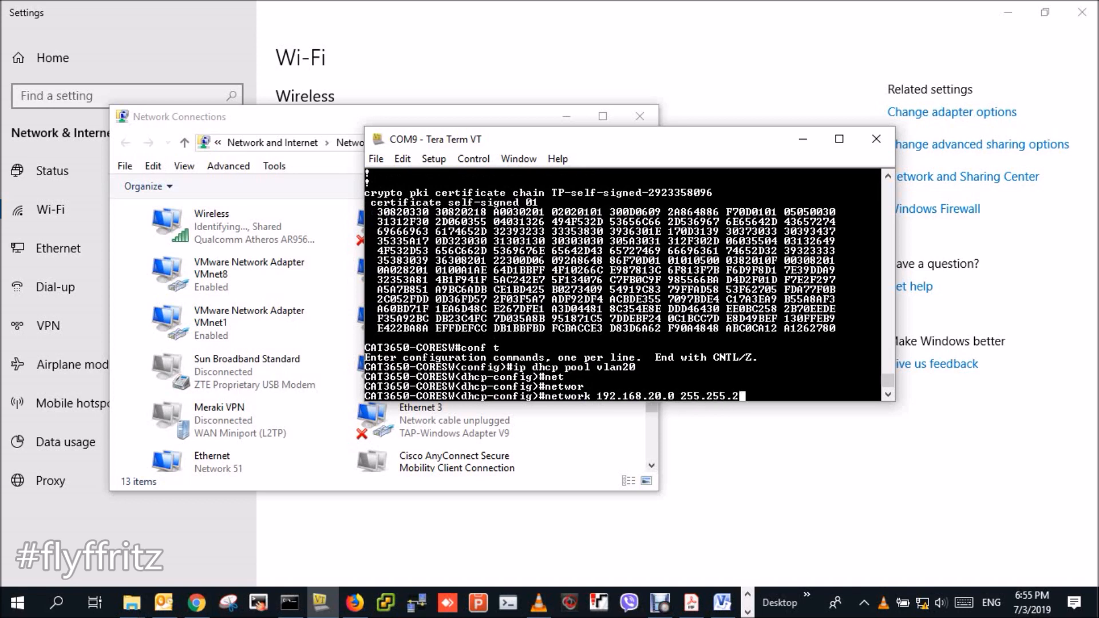
{"action": "type", "text": "55.0"}
{"action": "key", "text": "Return"}
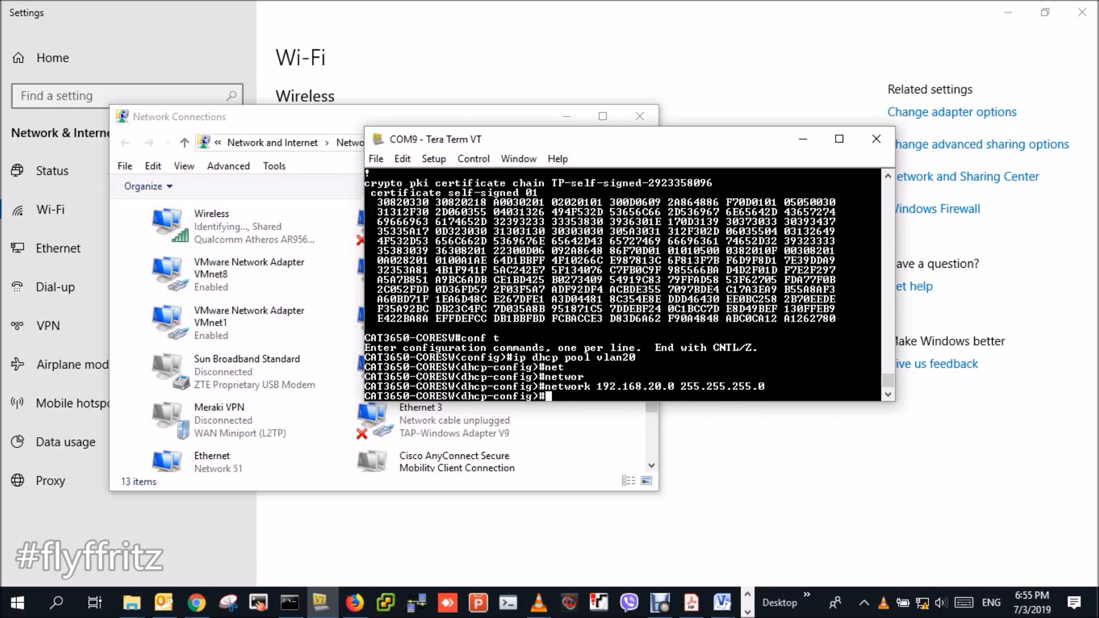
- Give pool vlan20 default router 192.168.20.254 and DNS server 208.67.222.222
{"action": "type", "text": "def"}
{"action": "key", "text": "Tab"}
{"action": "type", "text": "192.168."}
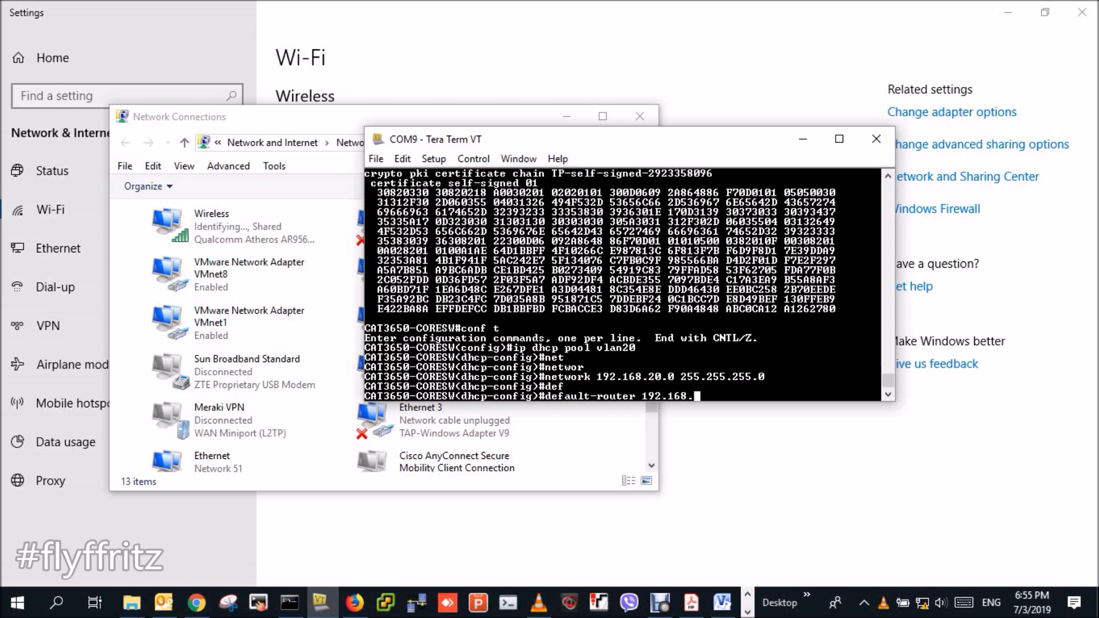
{"action": "type", "text": "20.254"}
{"action": "key", "text": "Return"}
{"action": "type", "text": "dbs"}
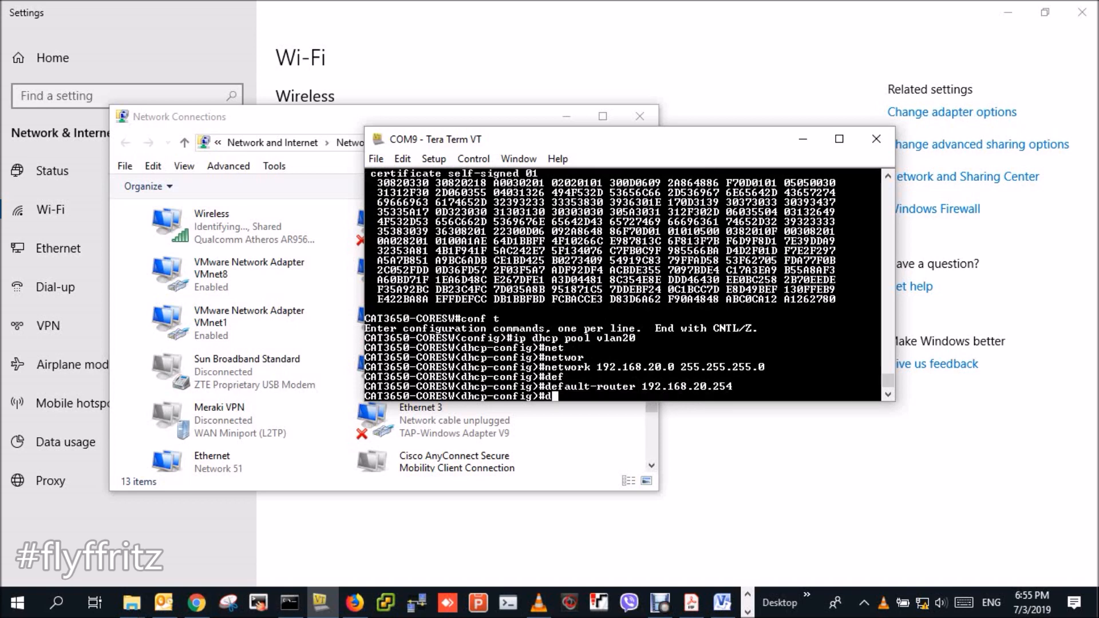
{"action": "key", "text": "BackSpace"}
{"action": "key", "text": "BackSpace"}
{"action": "type", "text": "ns"}
{"action": "key", "text": "Tab"}
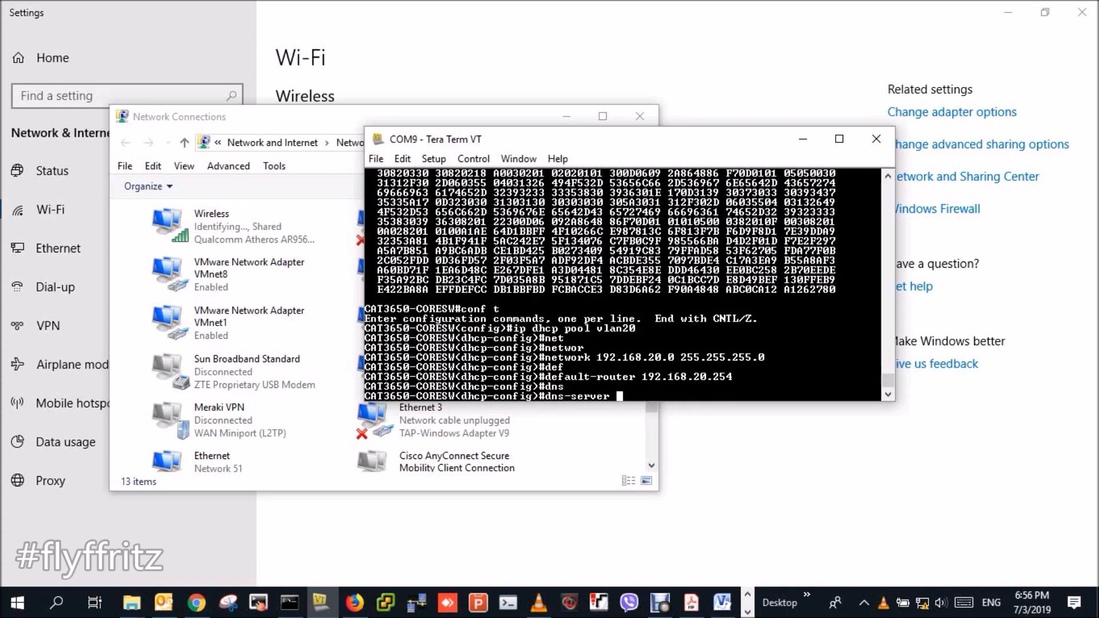
{"action": "type", "text": "208.67.222.222"}
{"action": "key", "text": "Return"}
{"action": "type", "text": "e"}
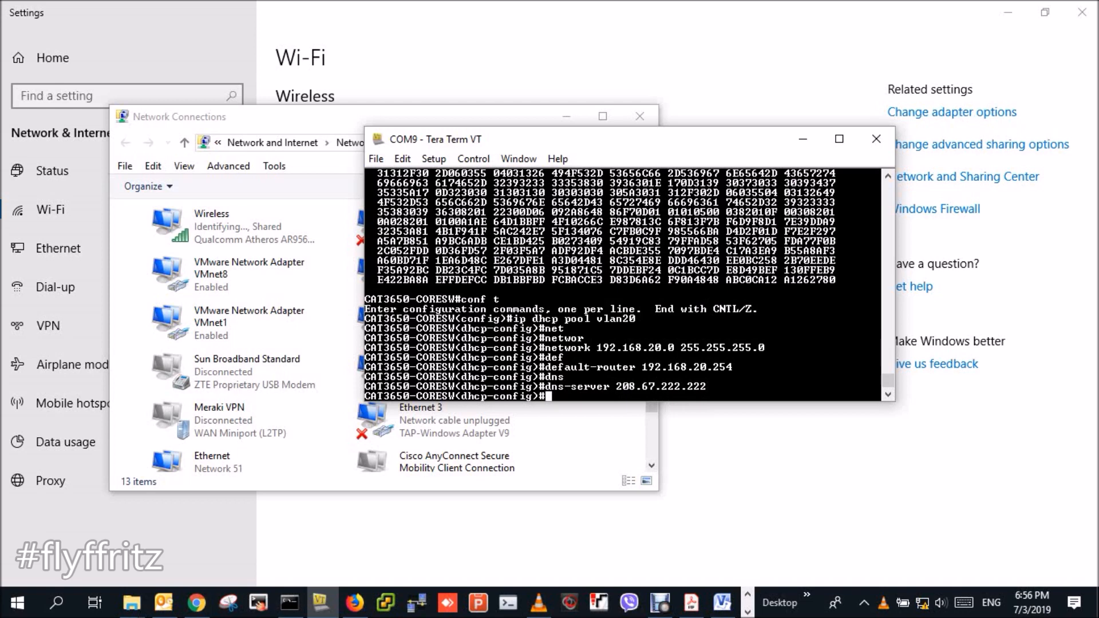
{"action": "type", "text": "x"}
{"action": "key", "text": "Return"}
- Create DHCP pool vlan30 with network 192.168.30.0/24
{"action": "type", "text": "ip dhcp "}
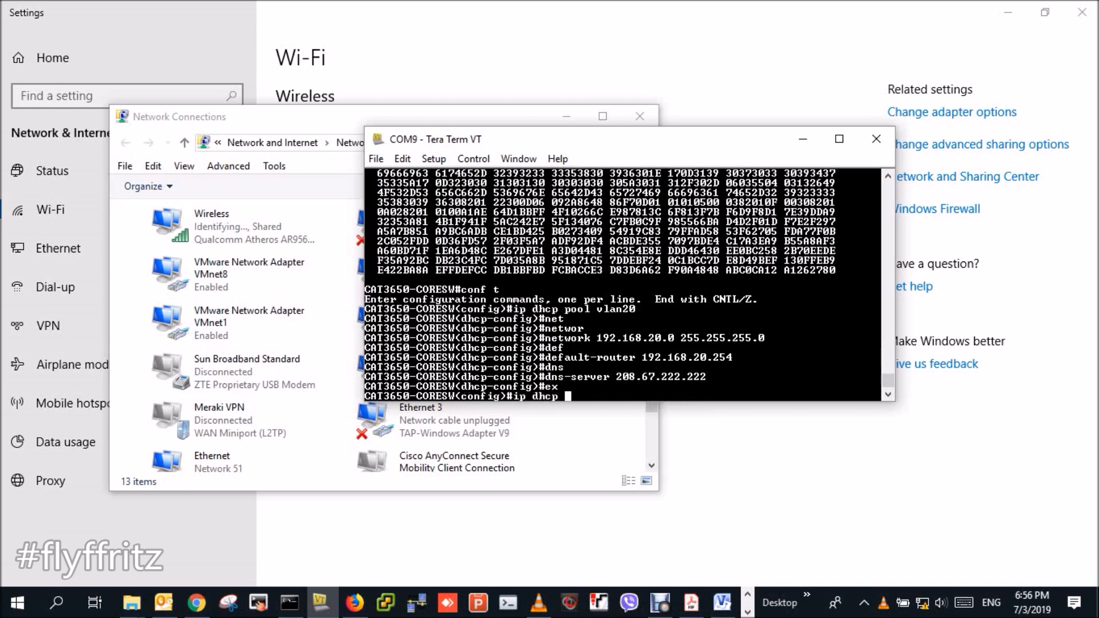
{"action": "type", "text": "pool vlan30"}
{"action": "key", "text": "Return"}
{"action": "type", "text": "ne"}
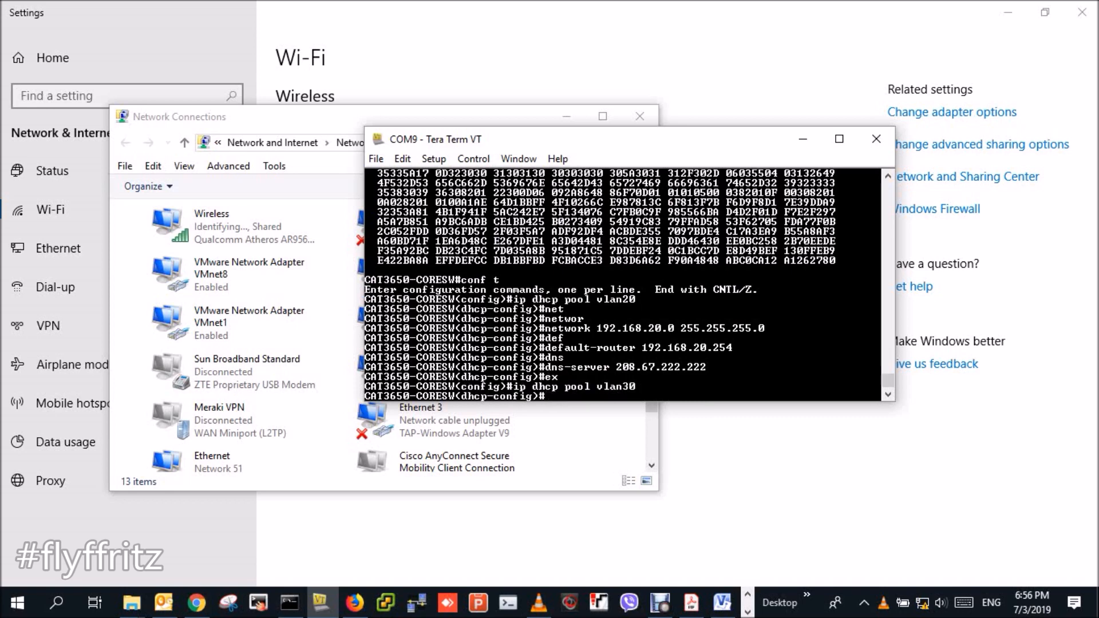
{"action": "type", "text": "t"}
{"action": "key", "text": "Tab"}
{"action": "type", "text": "w"}
{"action": "key", "text": "Tab"}
{"action": "type", "text": "192.168.30."}
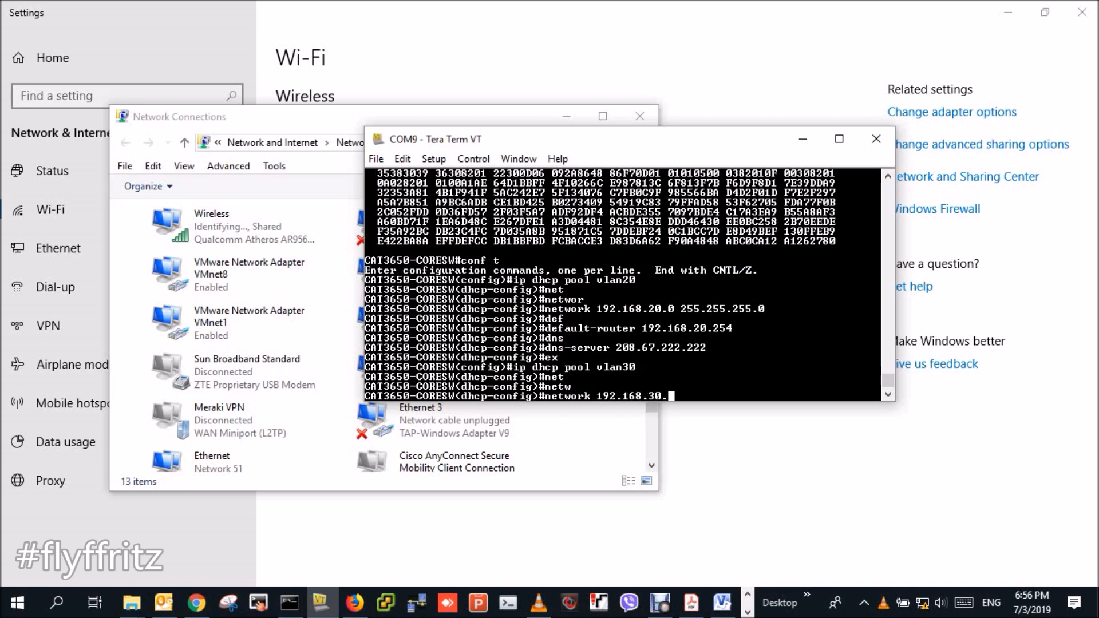
{"action": "type", "text": "0 255.255.255.0"}
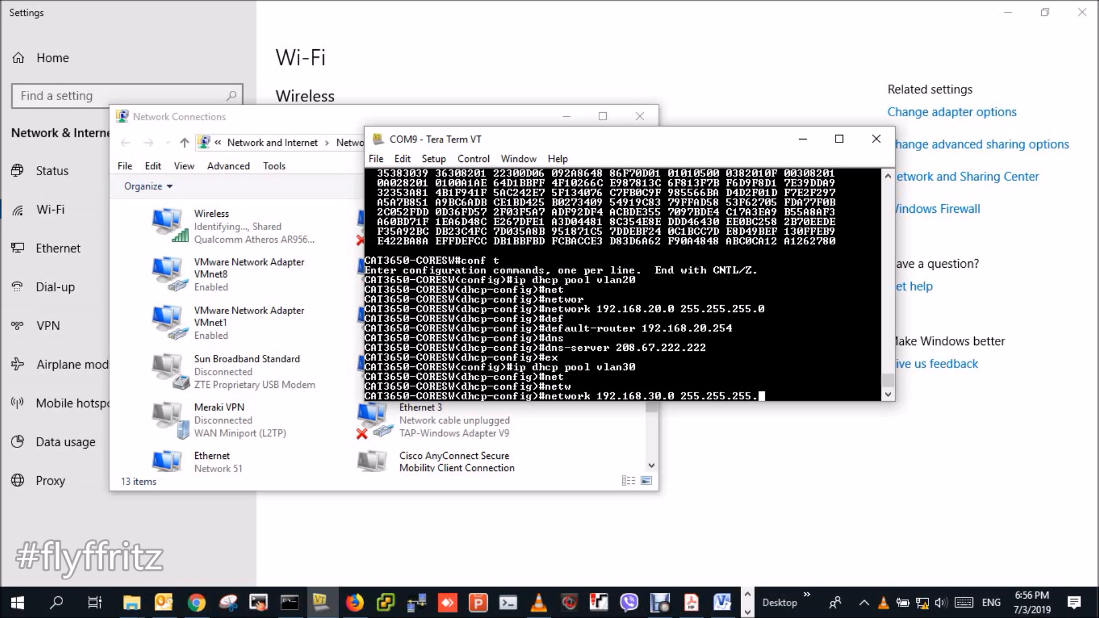
{"action": "key", "text": "Return"}
- Set vlan30's default router 192.168.30.254 and DNS 208.67.222.222, then end configuration
{"action": "type", "text": "def"}
{"action": "key", "text": "Tab"}
{"action": "type", "text": "192.1"}
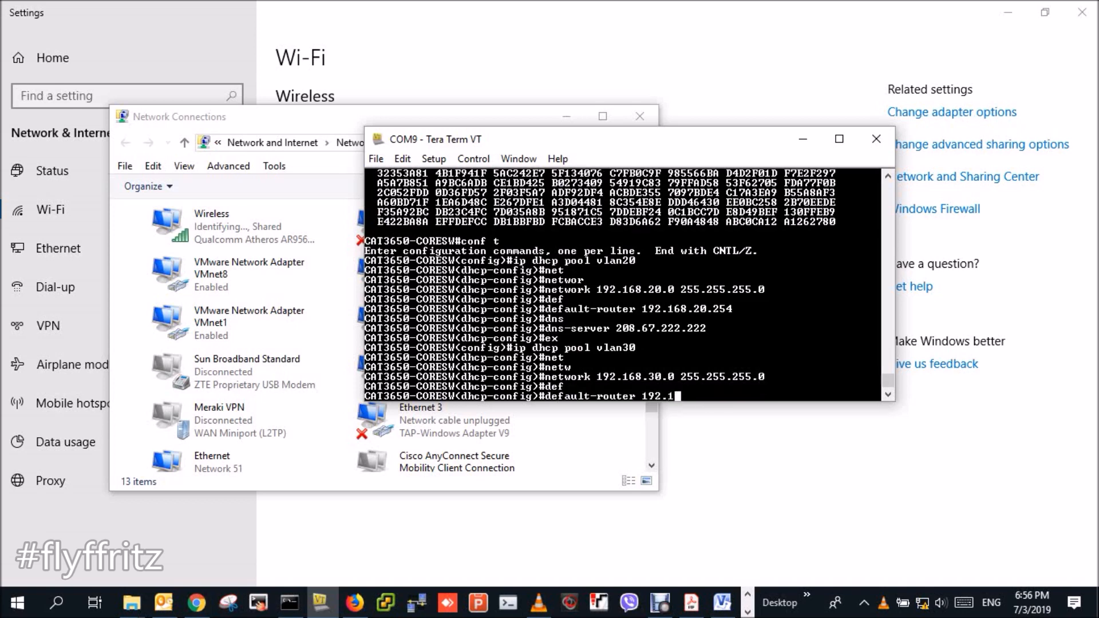
{"action": "type", "text": "68.30.254"}
{"action": "key", "text": "Return"}
{"action": "type", "text": "dns"}
{"action": "key", "text": "Tab"}
{"action": "type", "text": "208.67"}
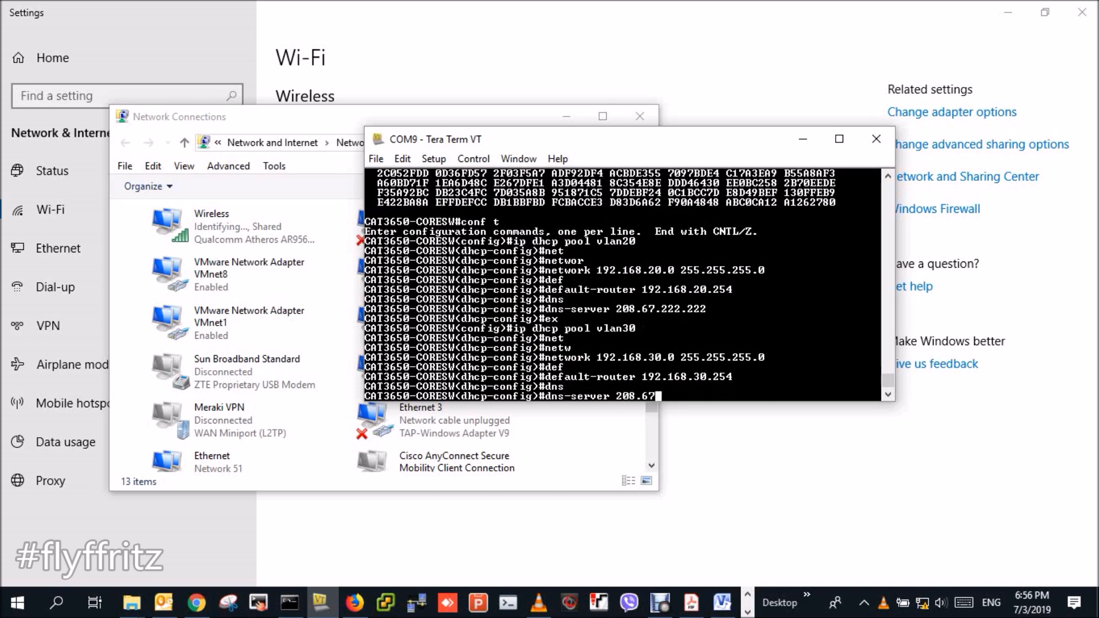
{"action": "type", "text": ".222.222"}
{"action": "key", "text": "Return"}
{"action": "type", "text": "end"}
{"action": "key", "text": "Return"}
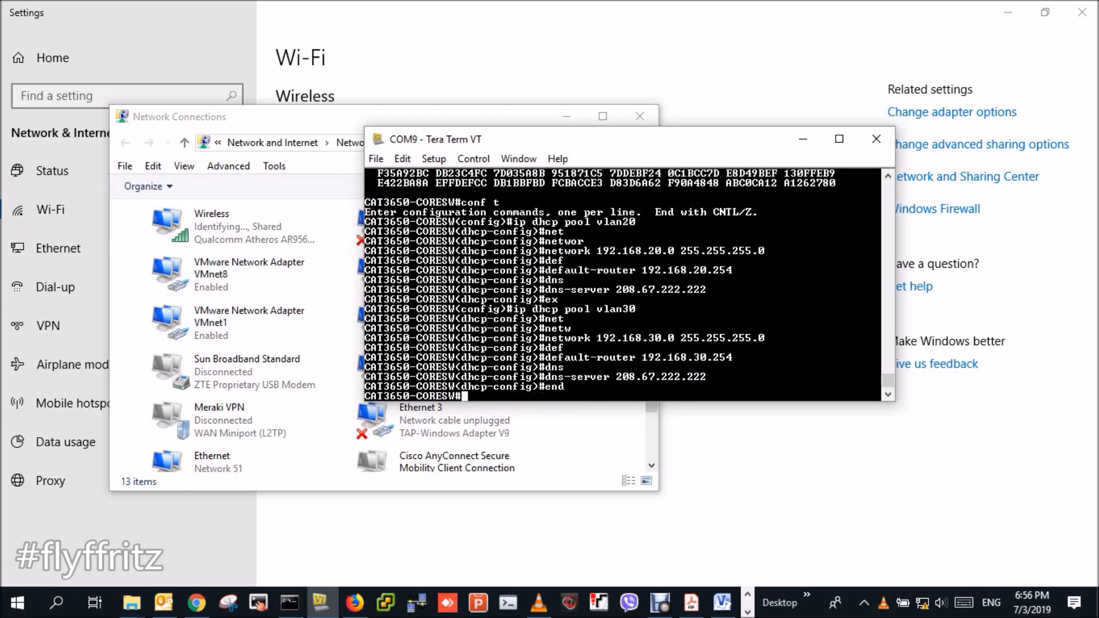
{"action": "key", "text": "Return"}
{"action": "key", "text": "Return"}
{"action": "key", "text": "Return"}
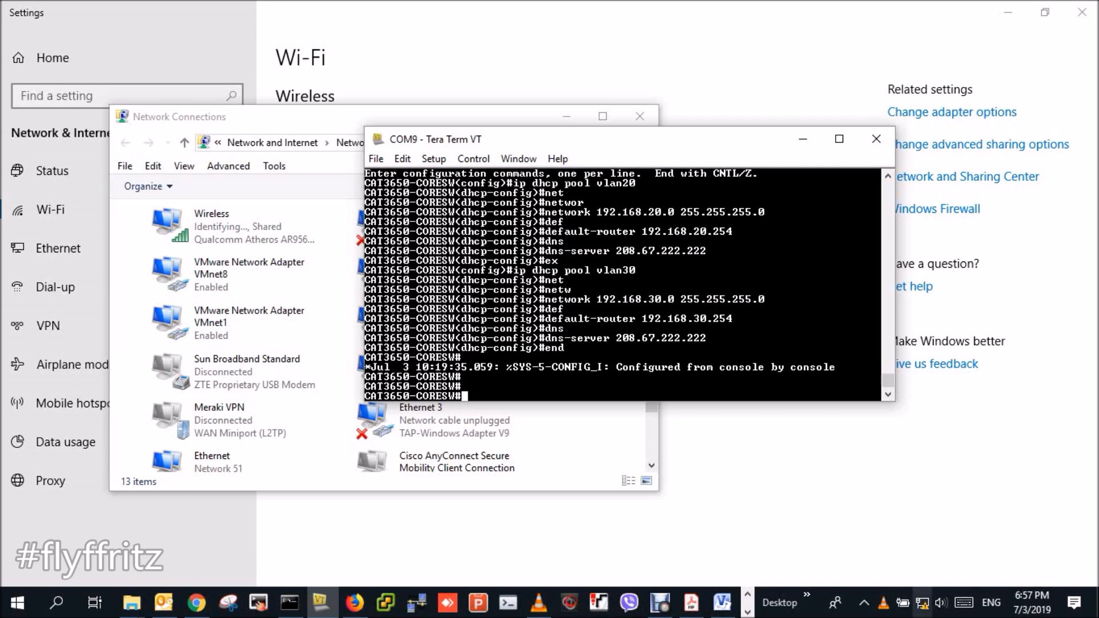
- Disable and re-enable the Wireless adapter in Network Connections
{"action": "left_click", "coordinate": [922, 603]}
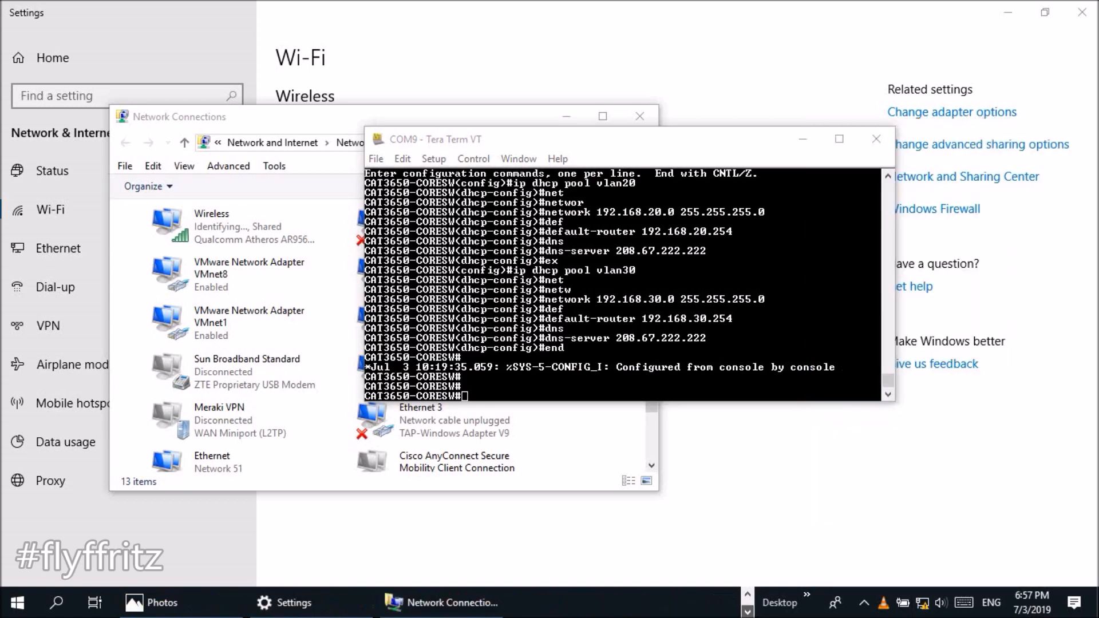
{"action": "left_click", "coordinate": [441, 603]}
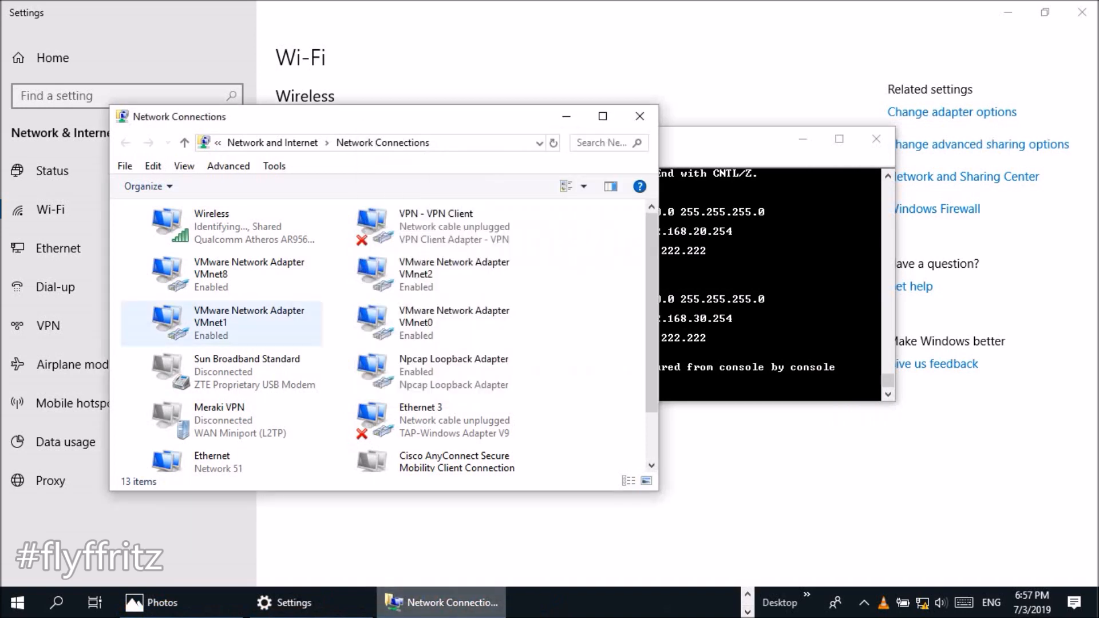
{"action": "right_click", "coordinate": [218, 245]}
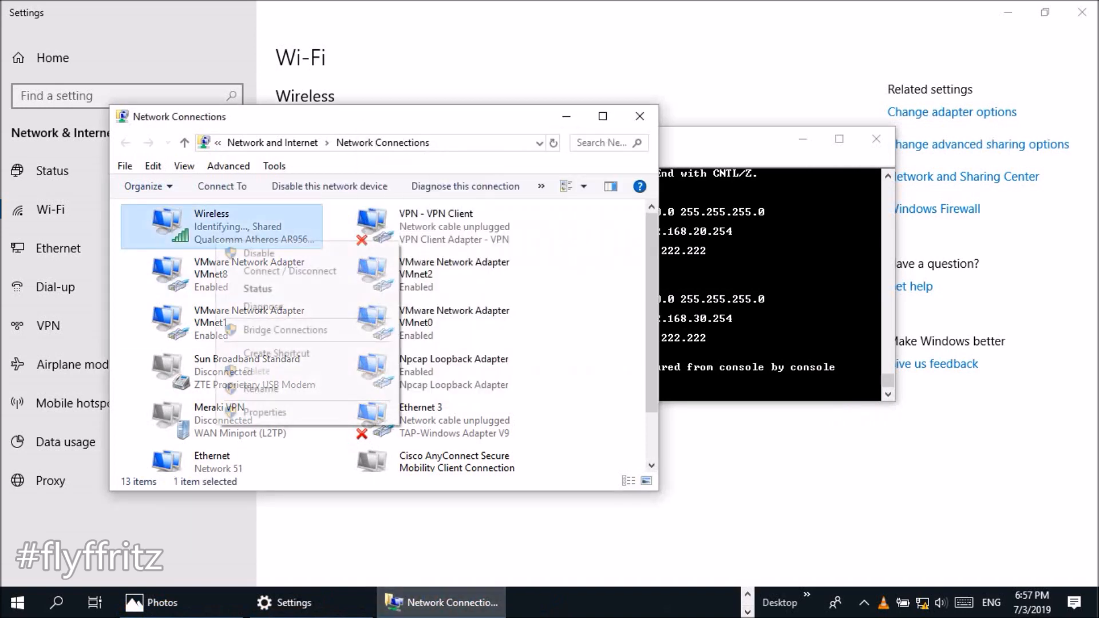
{"action": "left_click", "coordinate": [259, 253]}
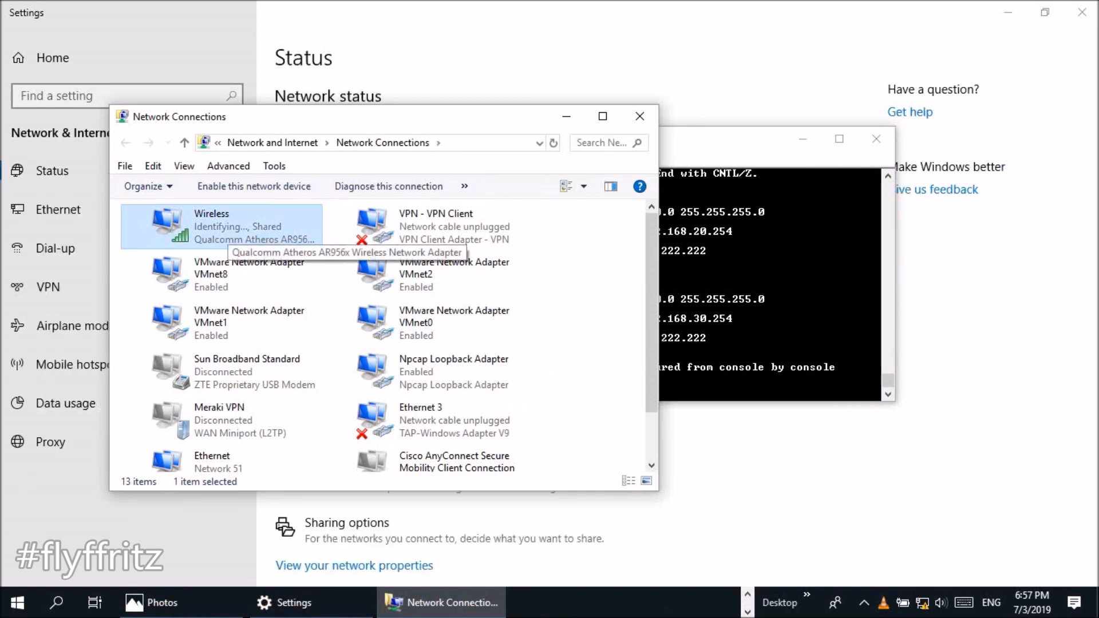
{"action": "right_click", "coordinate": [298, 223]}
{"action": "left_click", "coordinate": [327, 240]}
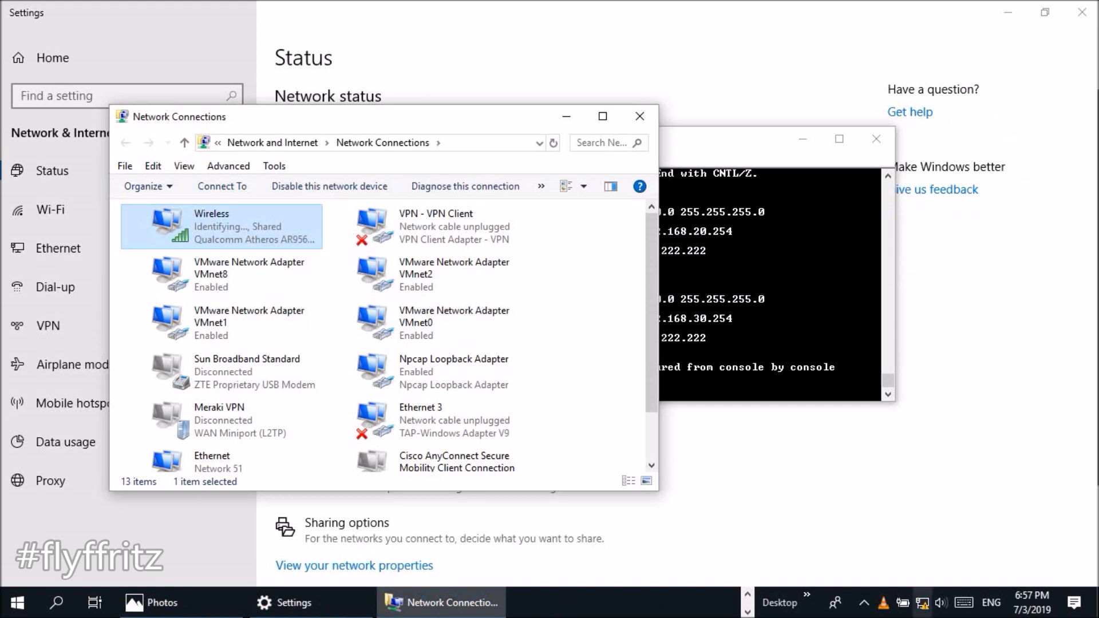
- Connect to the EMPLOYEE Wi-Fi network from the tray list
{"action": "left_click", "coordinate": [922, 603]}
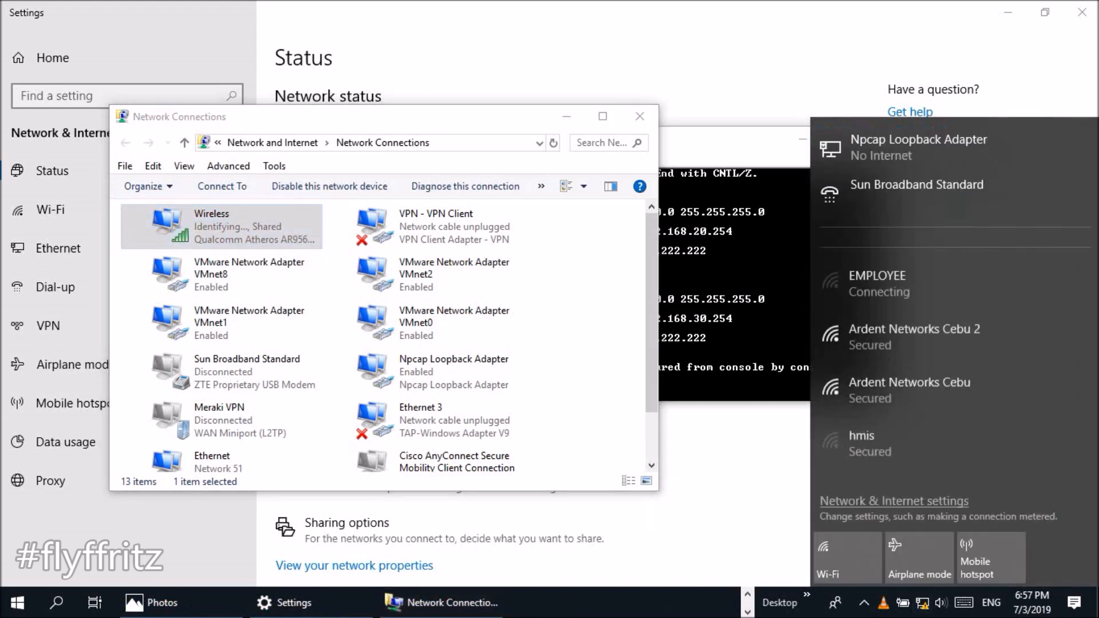
{"action": "left_click", "coordinate": [922, 331]}
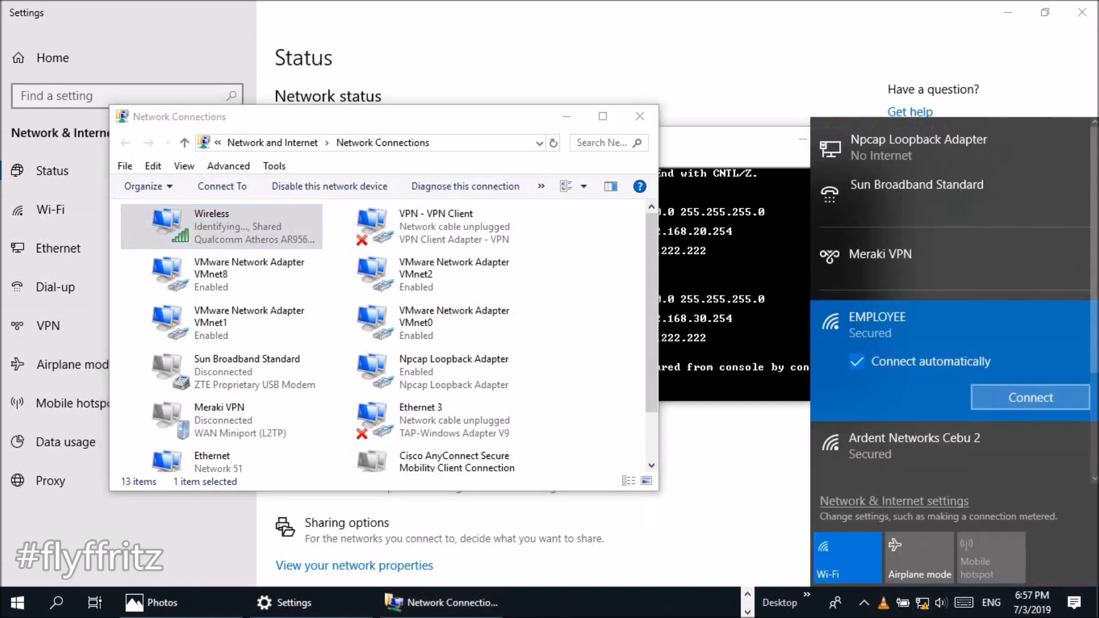
{"action": "left_click", "coordinate": [1028, 395]}
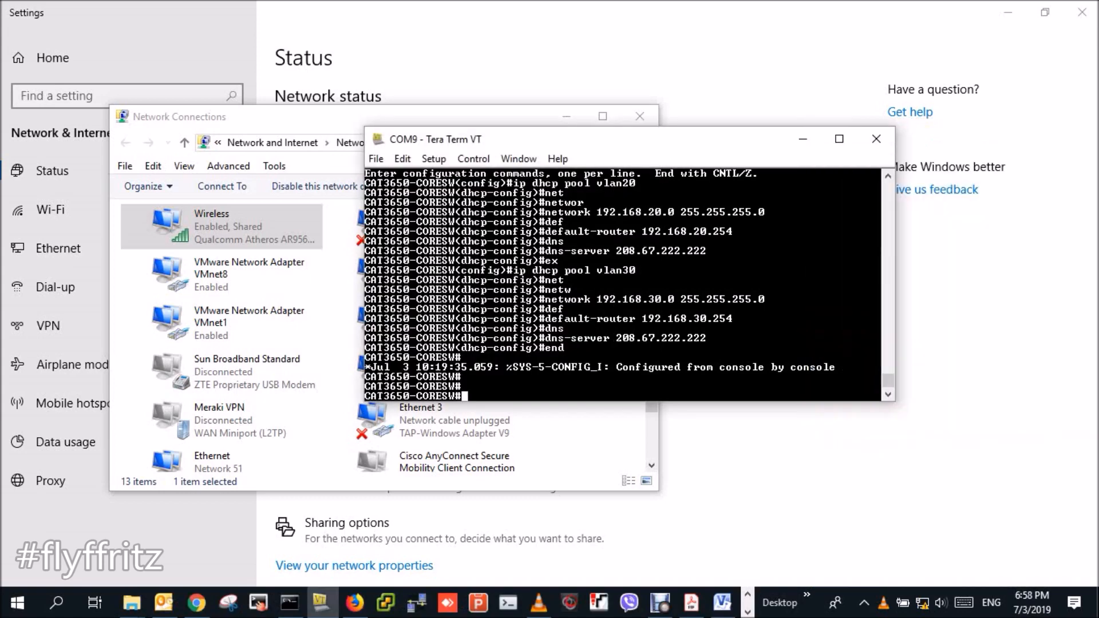
- Save the switch configuration with write, then show the Wireless adapter's status
{"action": "type", "text": "wr"}
{"action": "key", "text": "Tab"}
{"action": "key", "text": "Return"}
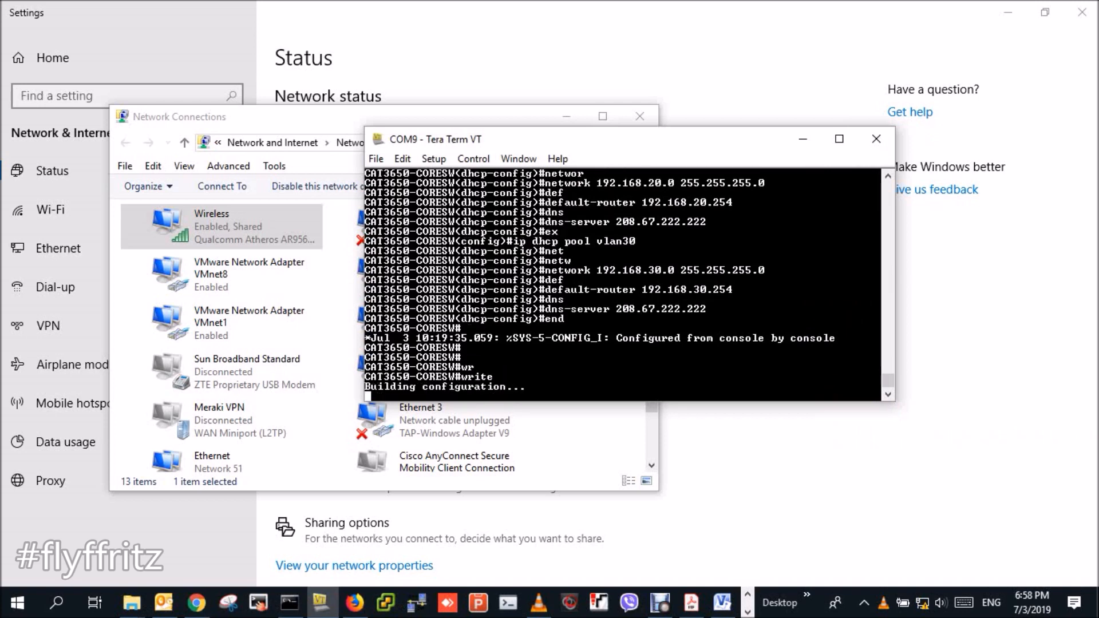
{"action": "key", "text": "Return"}
{"action": "key", "text": "Return"}
{"action": "key", "text": "Return"}
{"action": "key", "text": "Return"}
{"action": "key", "text": "Return"}
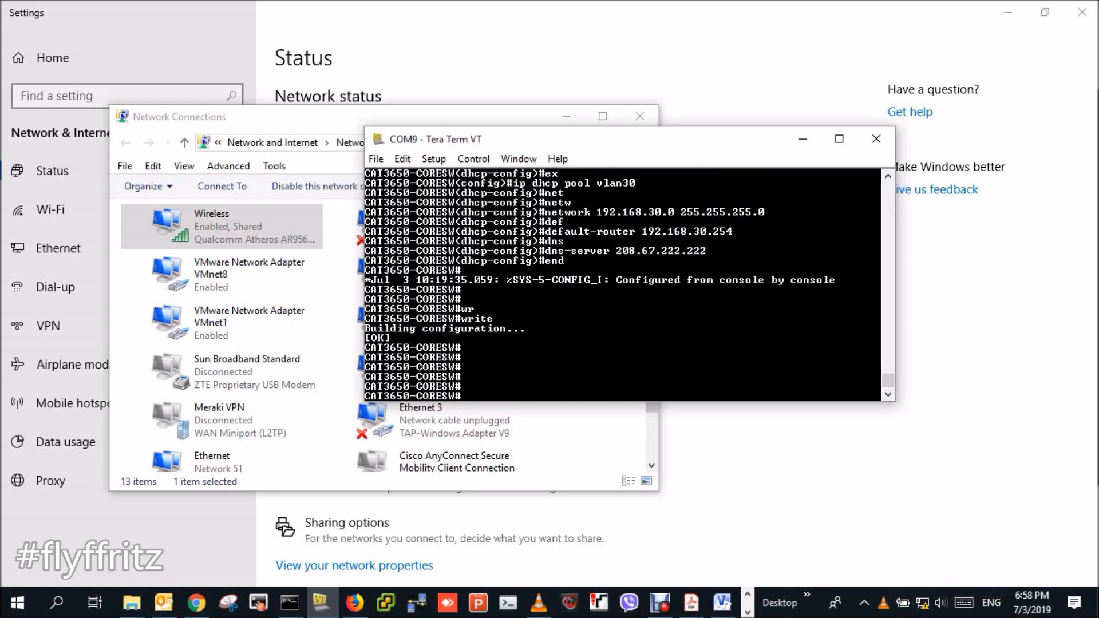
{"action": "double_click", "coordinate": [229, 226]}
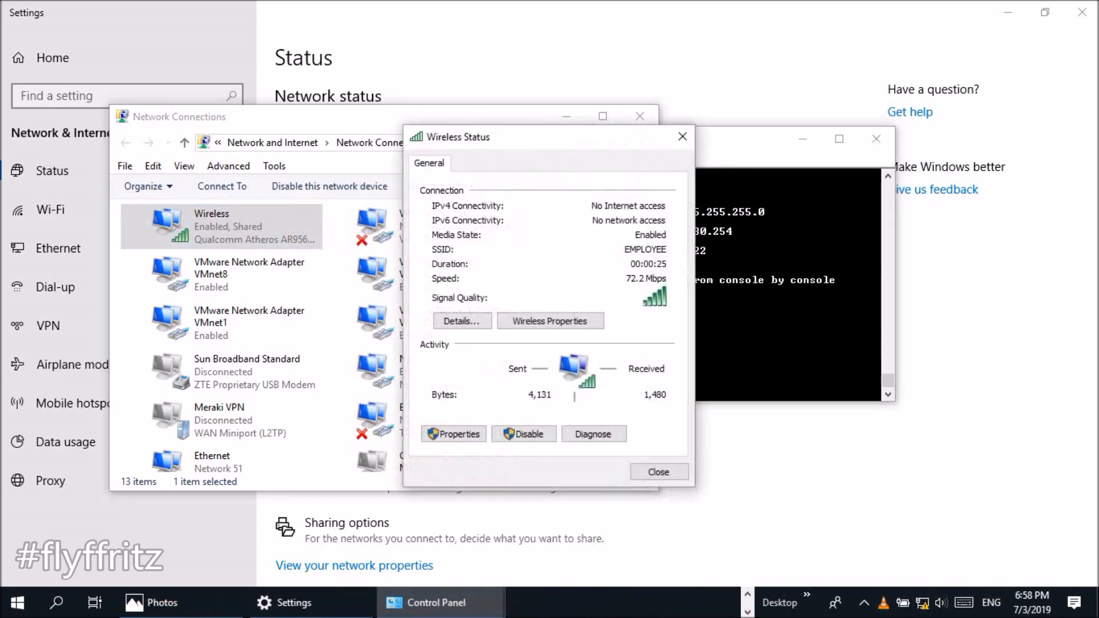
- Show the Wireless connection details and select the leased IPv4 address 192.168.30.1
{"action": "left_click", "coordinate": [461, 321]}
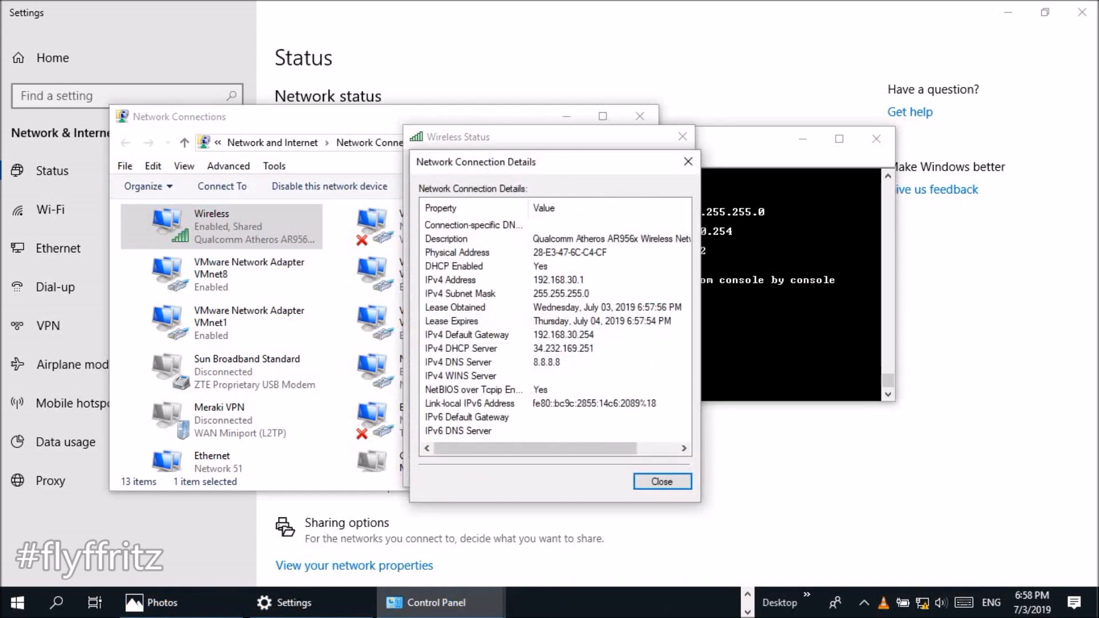
{"action": "left_click", "coordinate": [557, 280]}
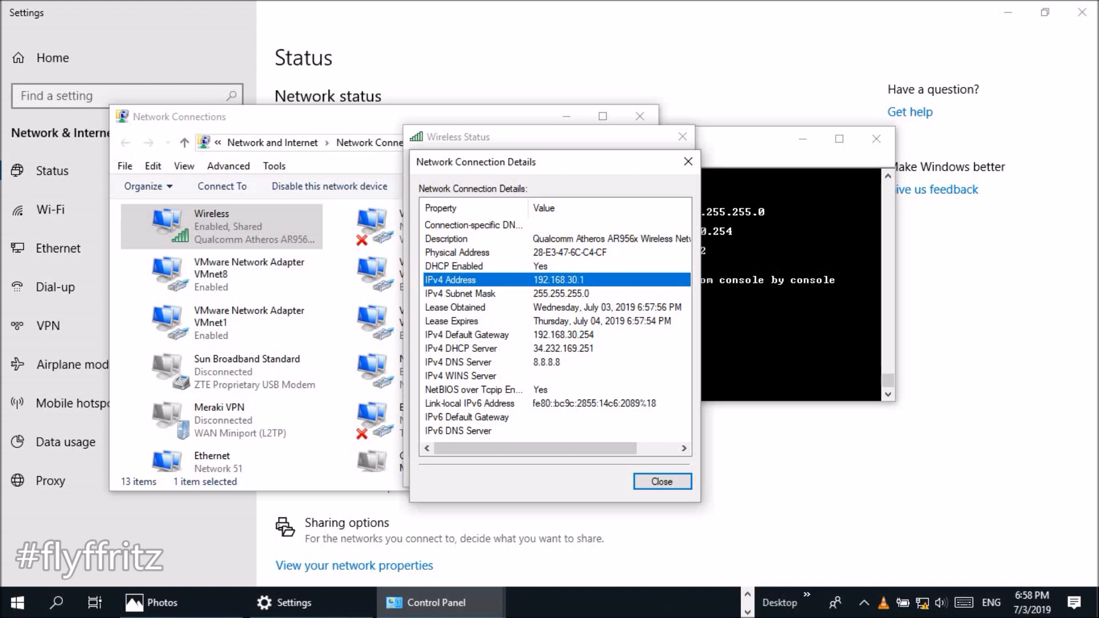
{"action": "mouse_move", "coordinate": [535, 448]}
{"action": "left_mouse_down"}
{"action": "mouse_move", "coordinate": [575, 448]}
{"action": "mouse_move", "coordinate": [535, 448]}
{"action": "left_mouse_up"}
- Compare the DHCP Server and DNS Server entries in the connection details
{"action": "left_click", "coordinate": [563, 348]}
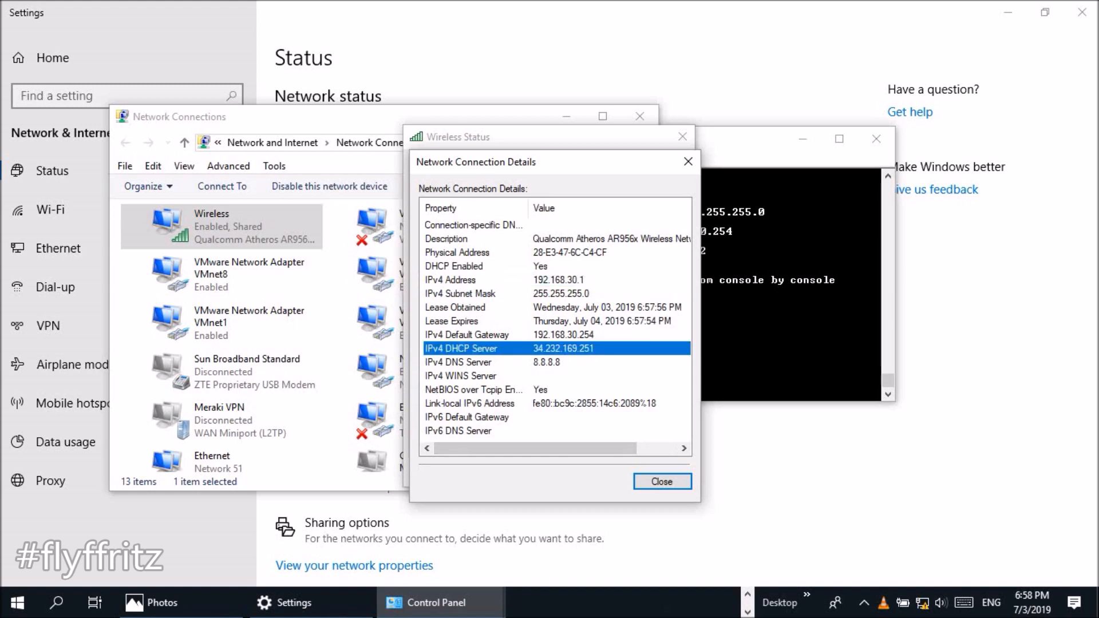
{"action": "left_click", "coordinate": [546, 362]}
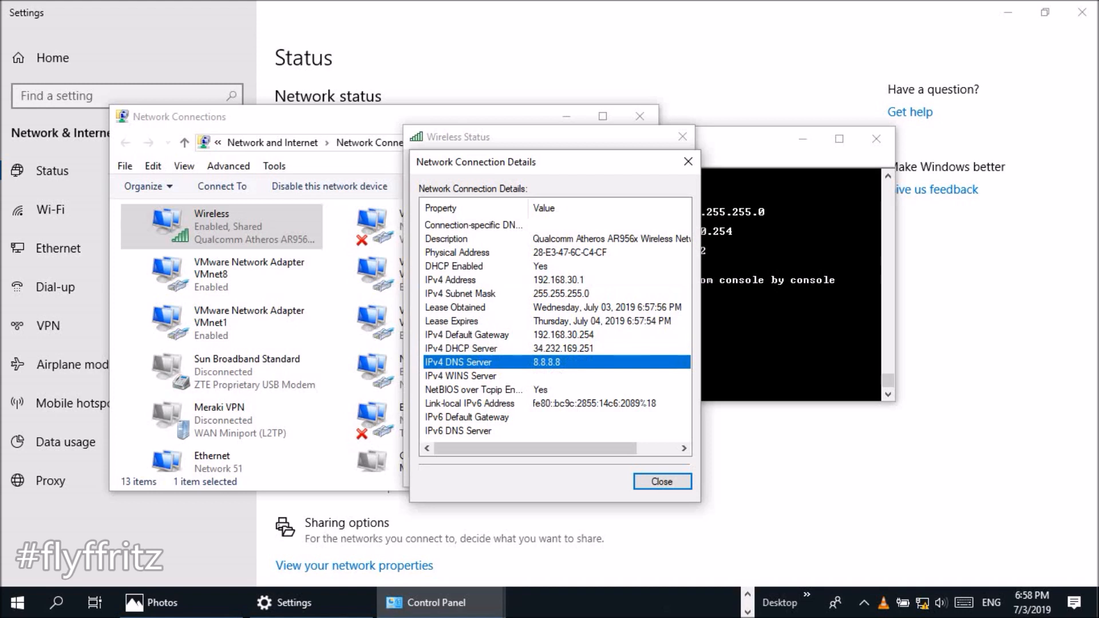
{"action": "left_click", "coordinate": [563, 349]}
{"action": "left_click", "coordinate": [547, 362]}
{"action": "left_click", "coordinate": [563, 349]}
{"action": "left_click", "coordinate": [547, 362]}
{"action": "left_click", "coordinate": [563, 349]}
{"action": "left_click", "coordinate": [546, 363]}
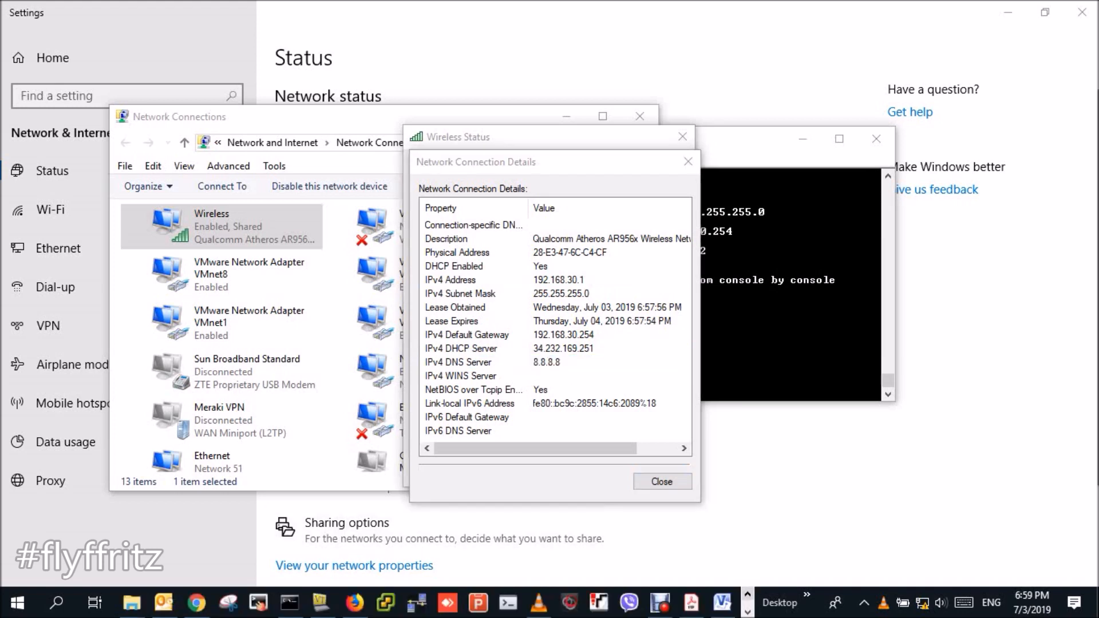
- Show the Interfaces list under CONTROLLER in the WLC web page
{"action": "left_click", "coordinate": [355, 602]}
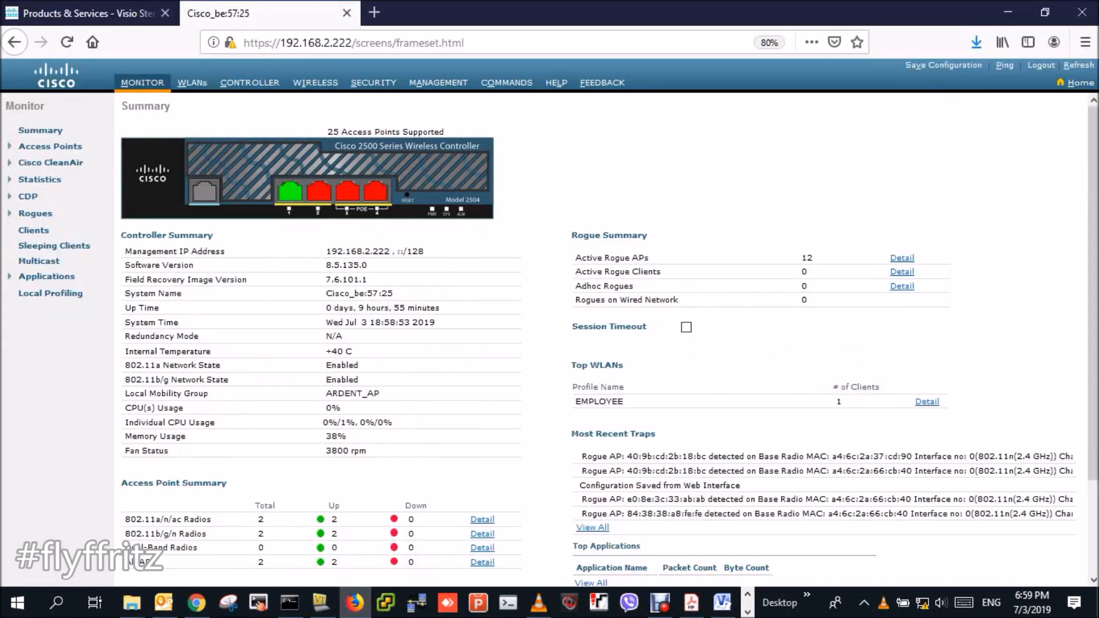
{"action": "left_click", "coordinate": [249, 82]}
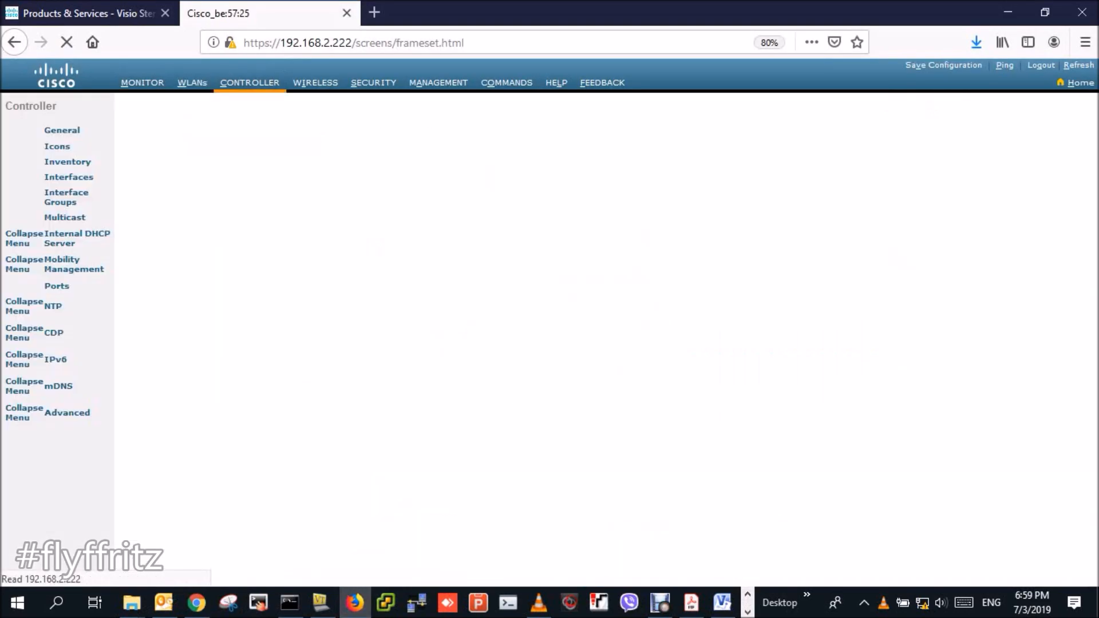
{"action": "left_click", "coordinate": [42, 176]}
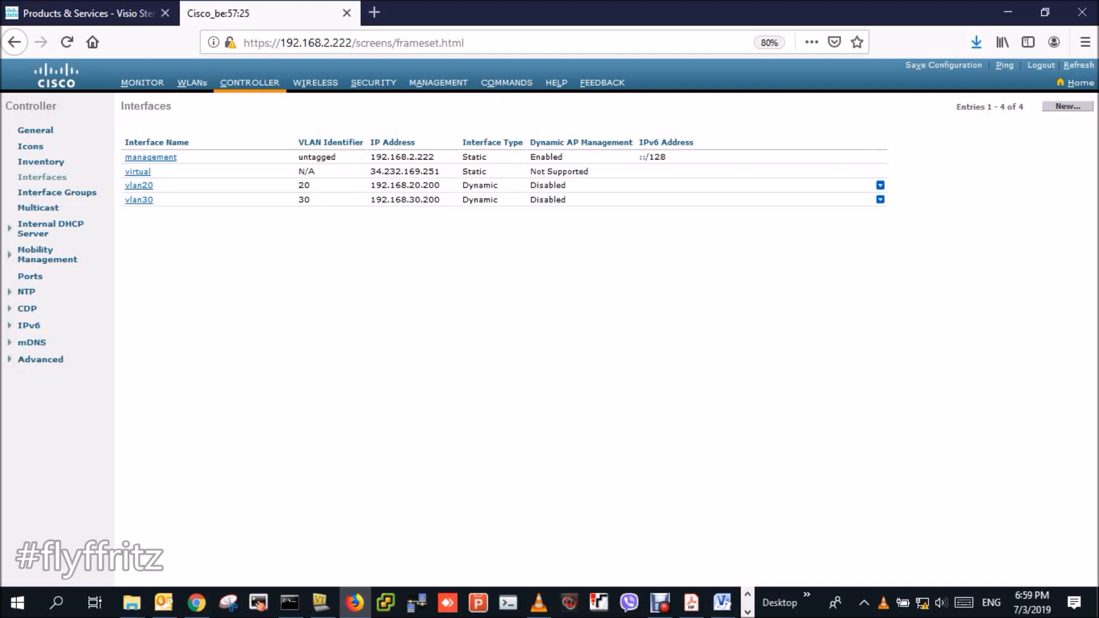
- Close the Windows connection details and status windows, then open the vlan30 interface
{"action": "left_click", "coordinate": [747, 611]}
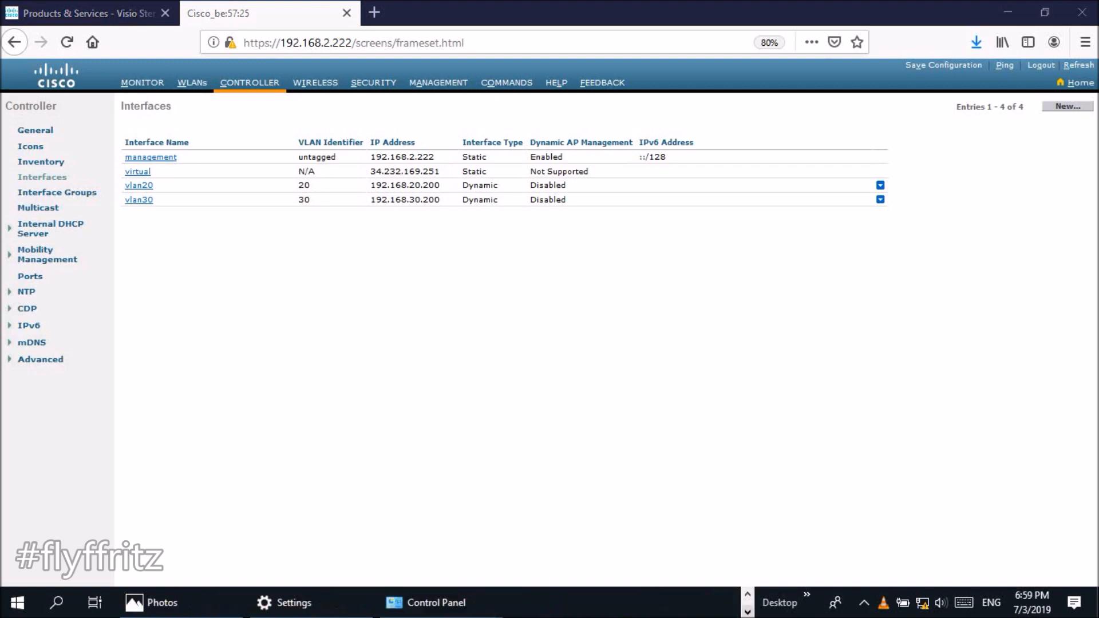
{"action": "mouse_move", "coordinate": [293, 602]}
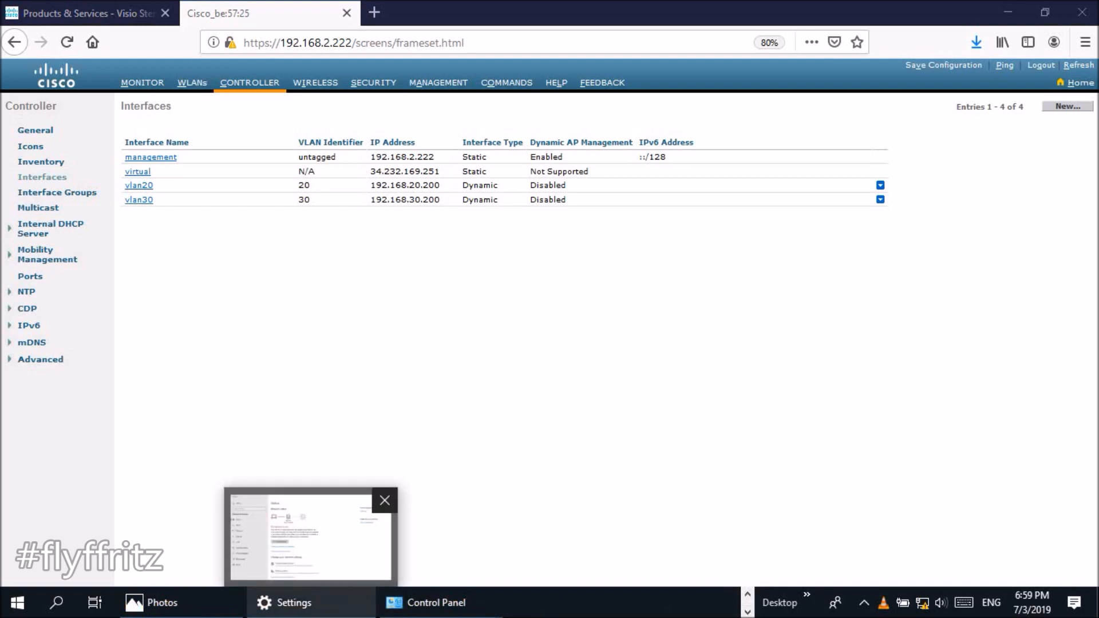
{"action": "mouse_move", "coordinate": [435, 602]}
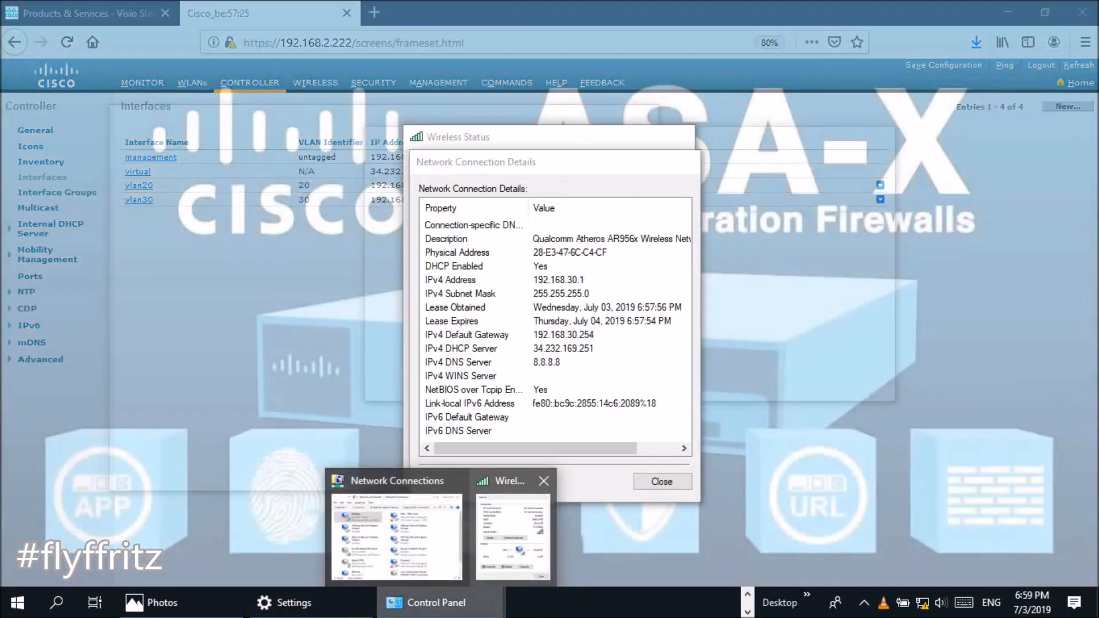
{"action": "left_click", "coordinate": [492, 543]}
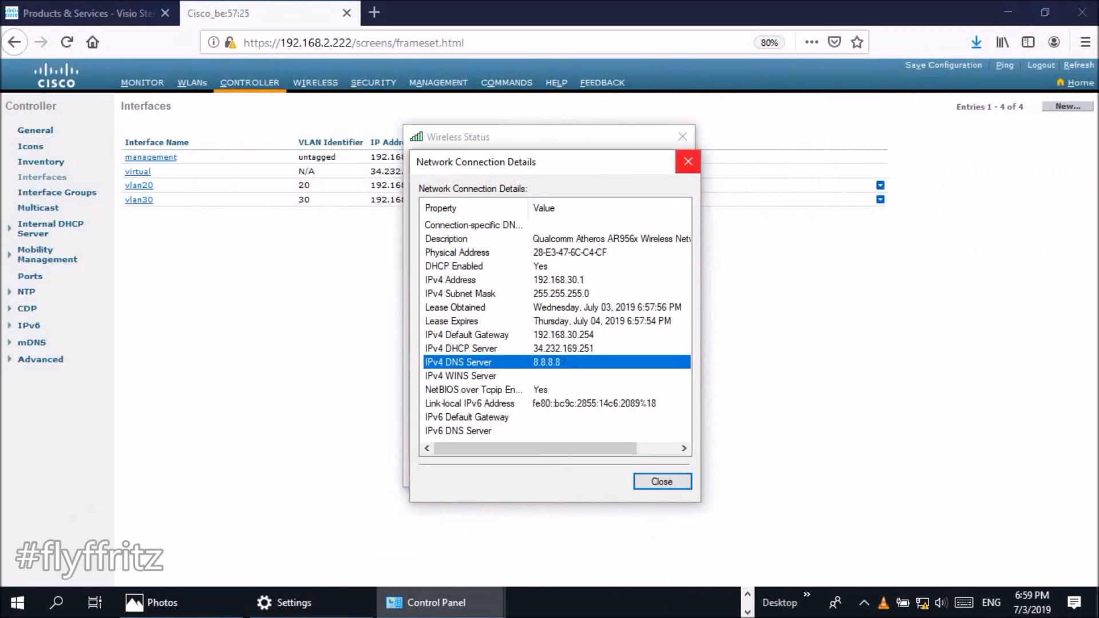
{"action": "left_click", "coordinate": [688, 161]}
{"action": "left_click", "coordinate": [682, 136]}
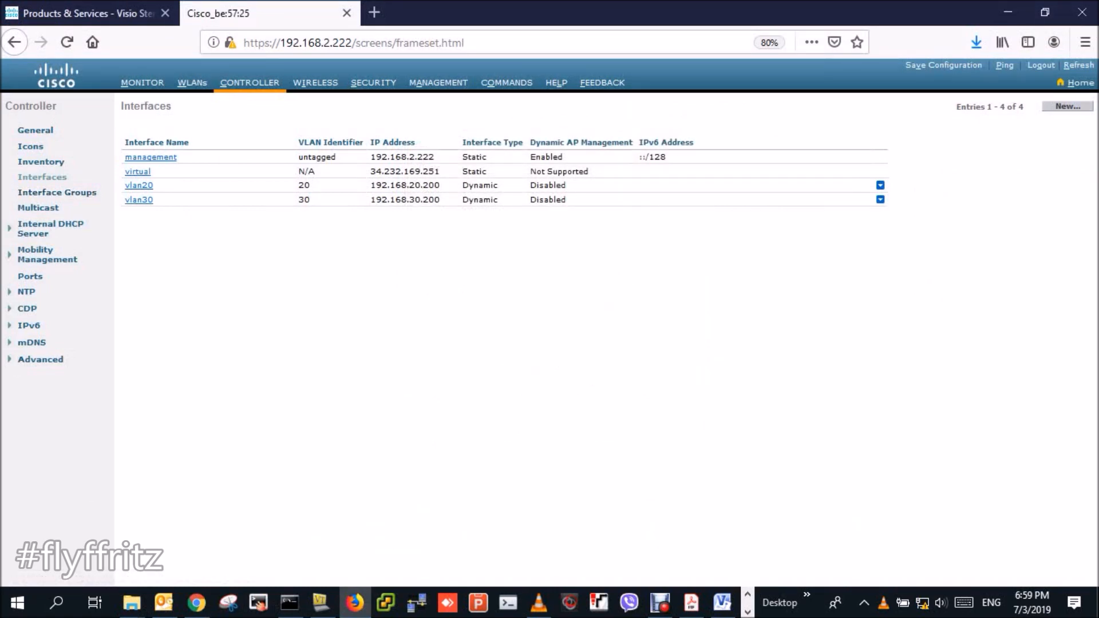
{"action": "left_click", "coordinate": [139, 200]}
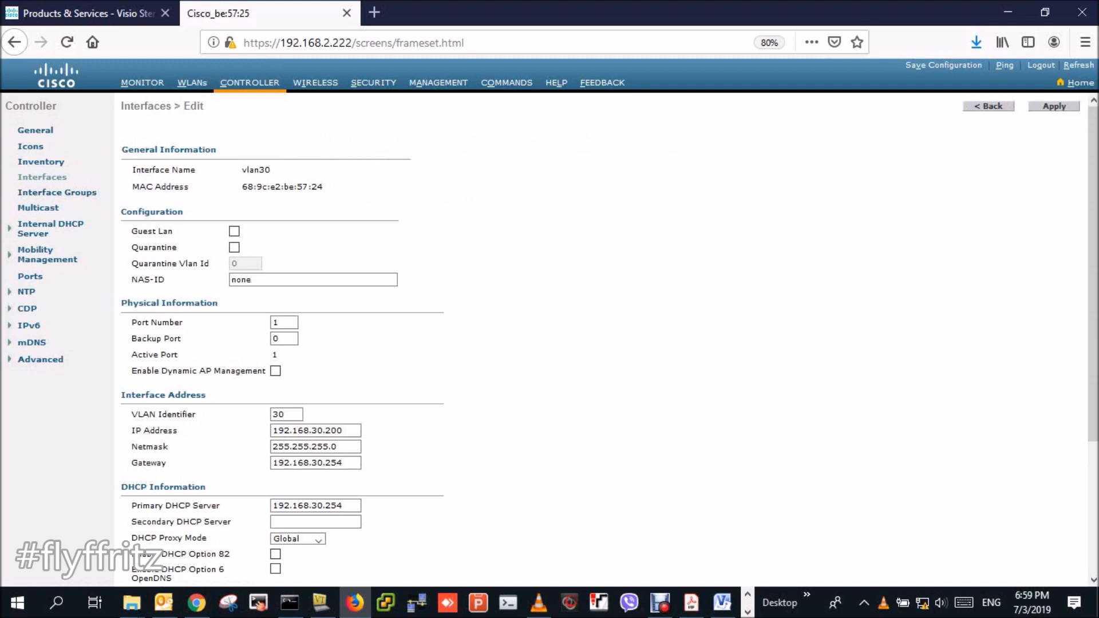
- Set the vlan30 interface's DHCP proxy mode to Disabled
{"action": "left_click", "coordinate": [318, 539]}
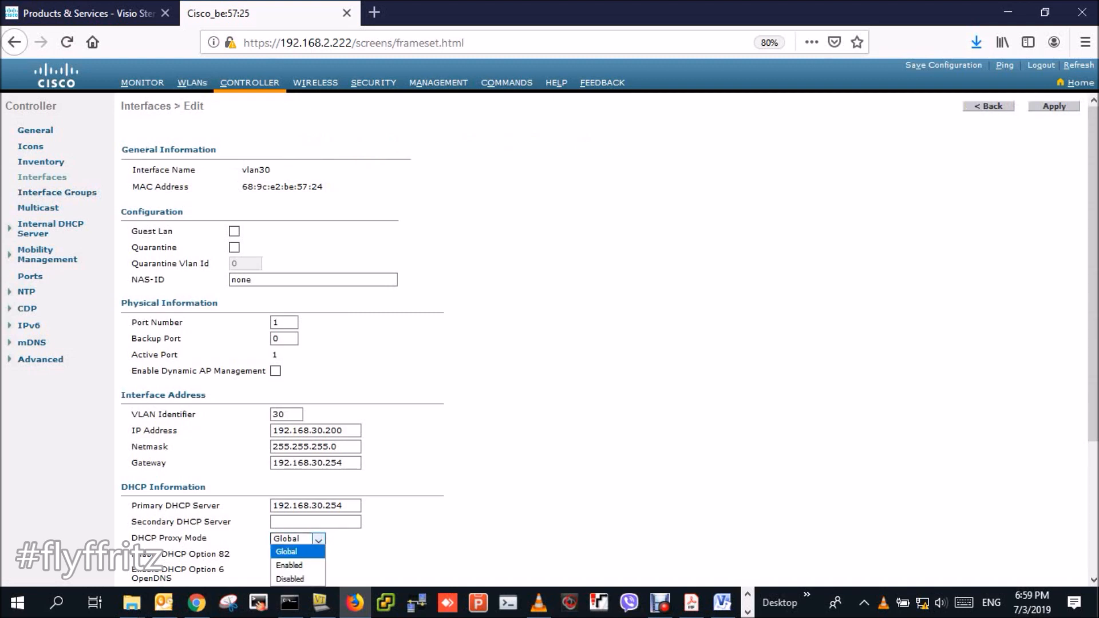
{"action": "left_click", "coordinate": [289, 579]}
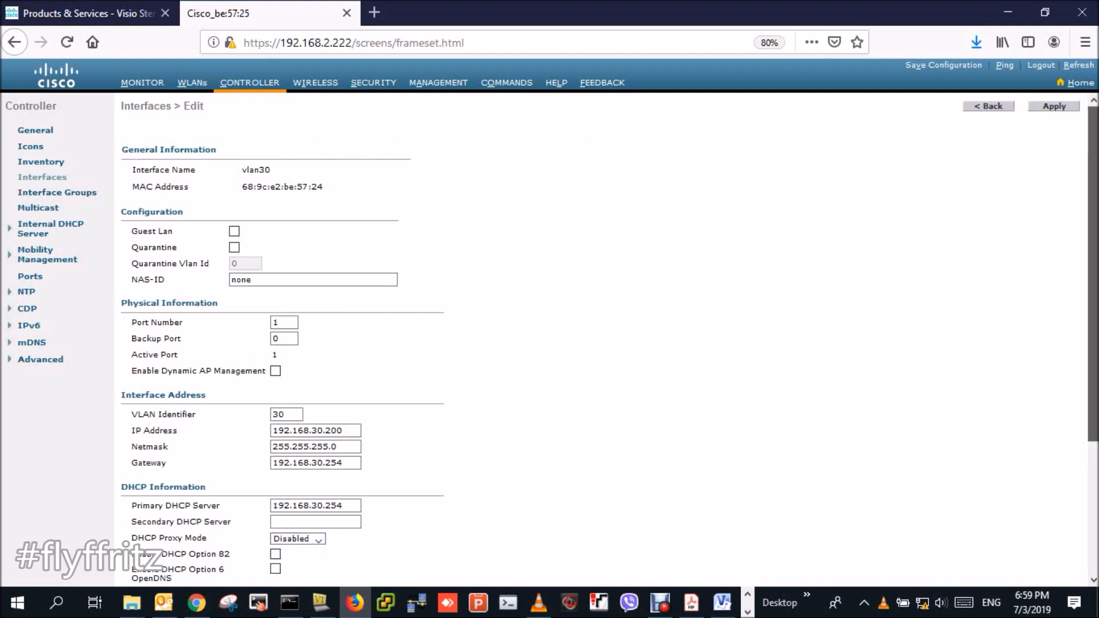
{"action": "scroll", "coordinate": [280, 343], "scroll_direction": "down", "scroll_amount": 5}
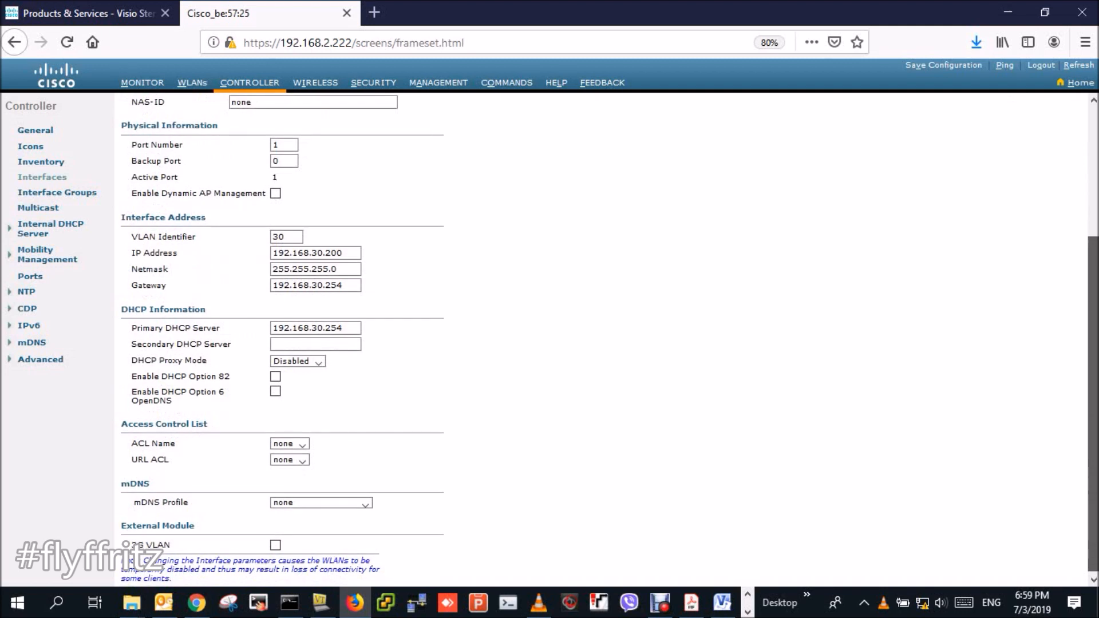
{"action": "scroll", "coordinate": [281, 343], "scroll_direction": "down", "scroll_amount": 1}
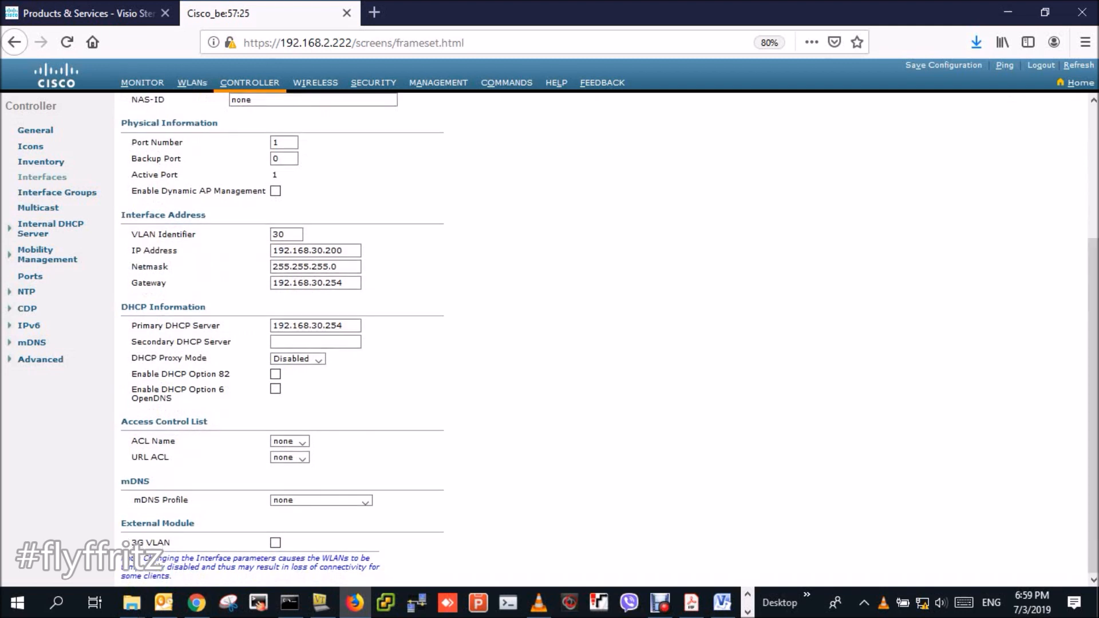
{"action": "scroll", "coordinate": [280, 343], "scroll_direction": "up", "scroll_amount": 4}
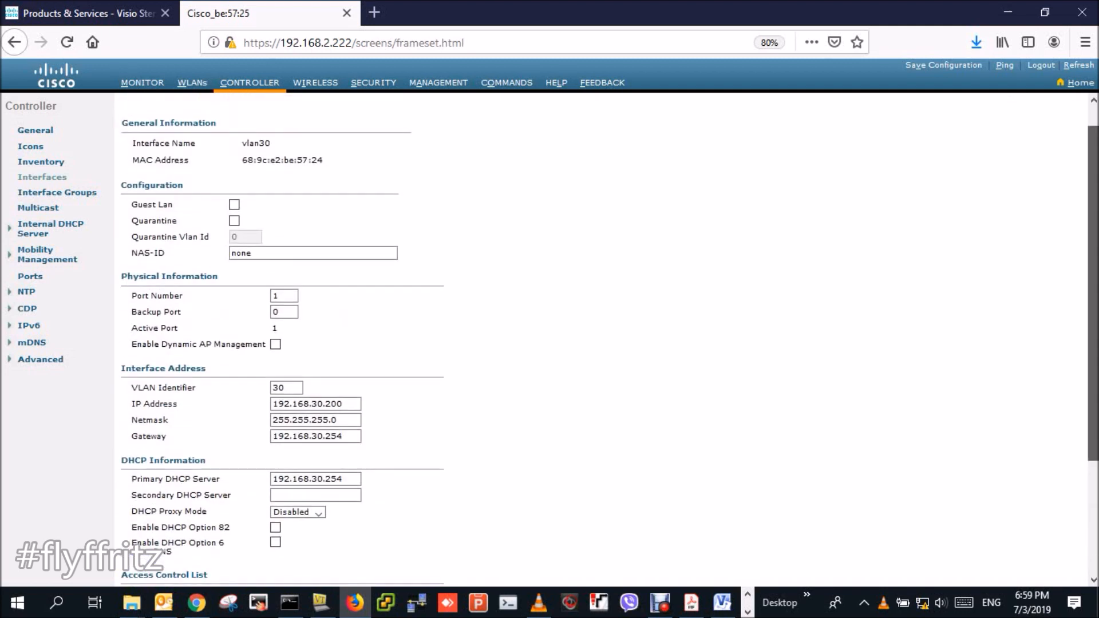
{"action": "scroll", "coordinate": [610, 356], "scroll_direction": "up", "scroll_amount": 1}
- Apply the vlan30 changes twice, accepting the WLAN connectivity warning each time
{"action": "left_click", "coordinate": [1053, 105]}
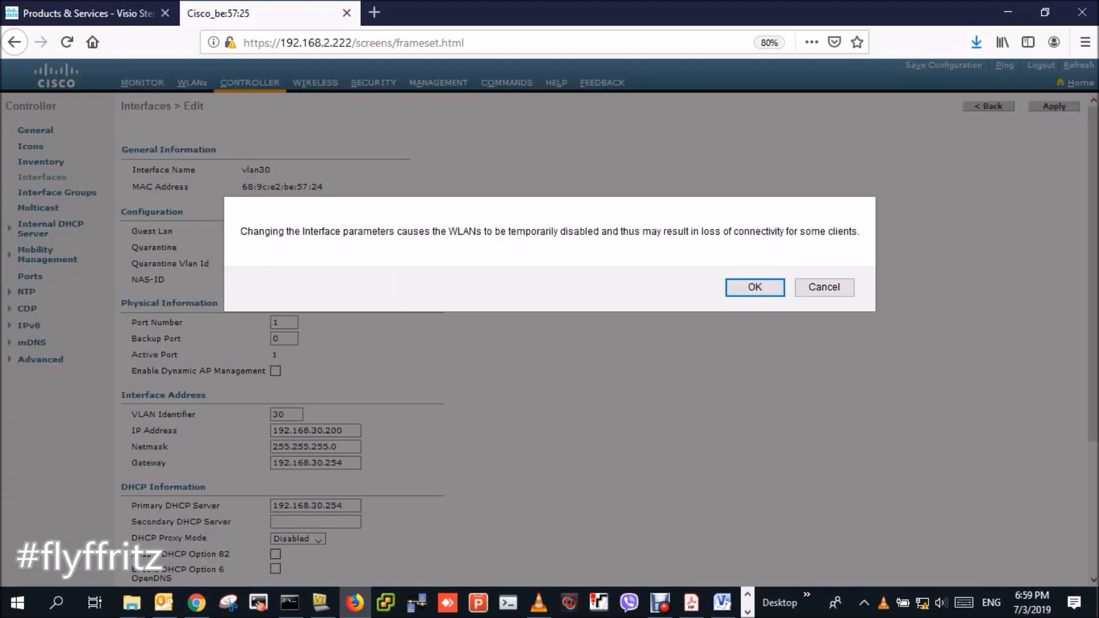
{"action": "key", "text": "Return"}
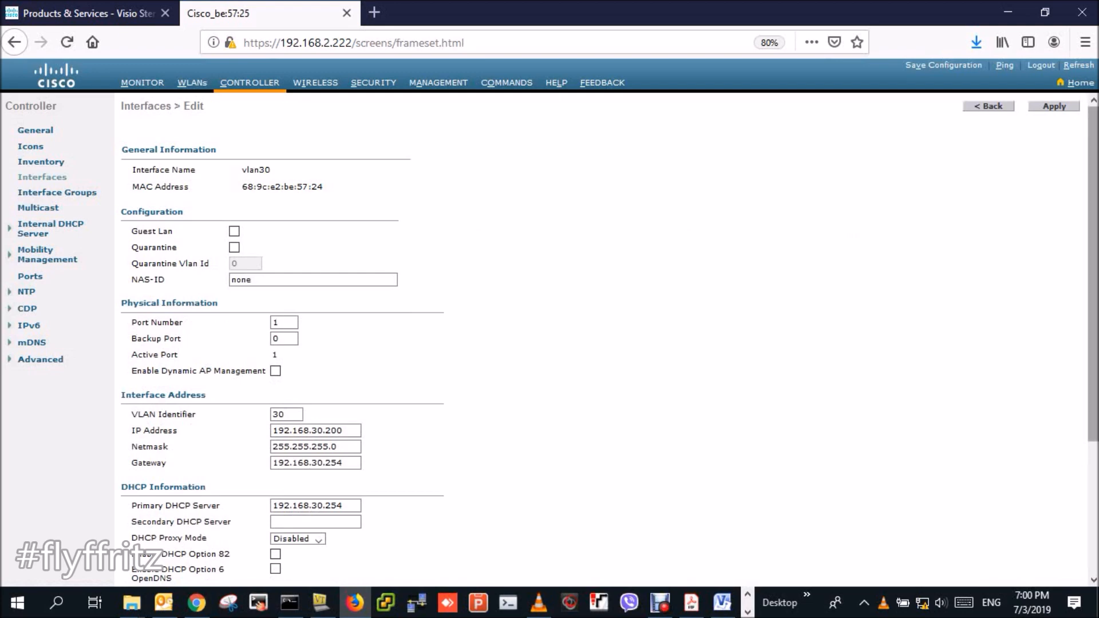
{"action": "left_click", "coordinate": [1053, 106]}
{"action": "key", "text": "Return"}
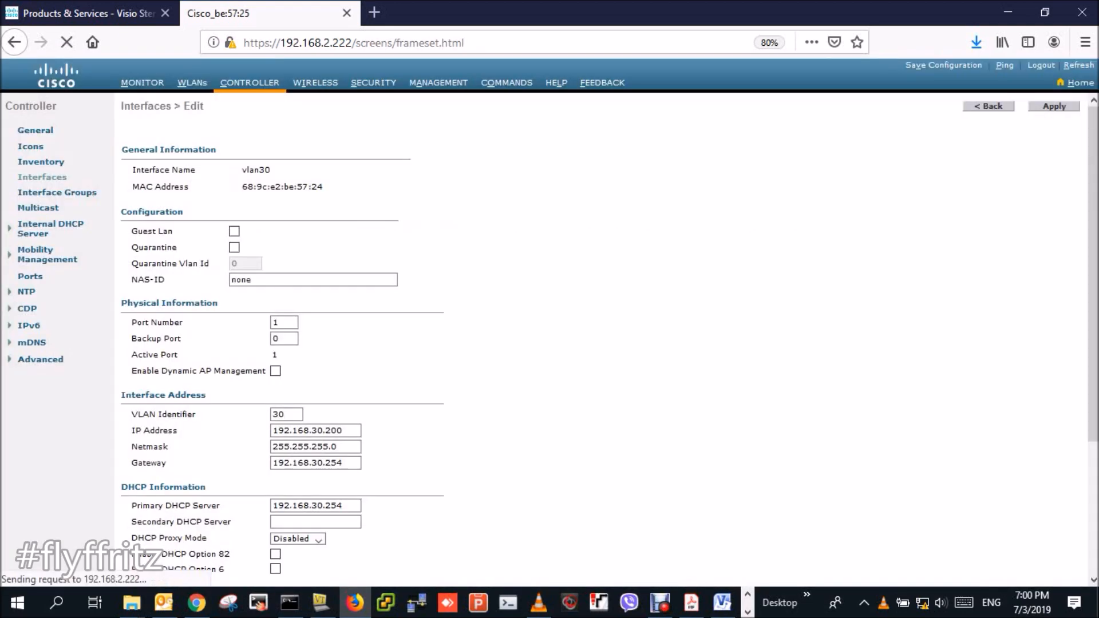
- Return to Interfaces, open vlan20's settings, and show the available Wi-Fi networks
{"action": "left_click", "coordinate": [988, 107]}
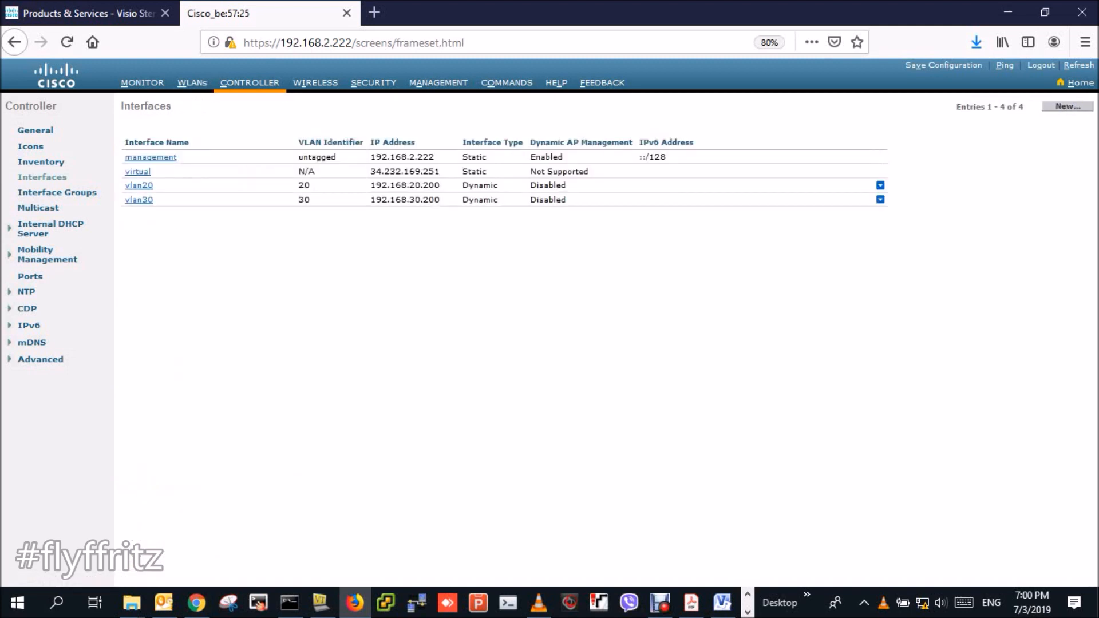
{"action": "left_click", "coordinate": [139, 185]}
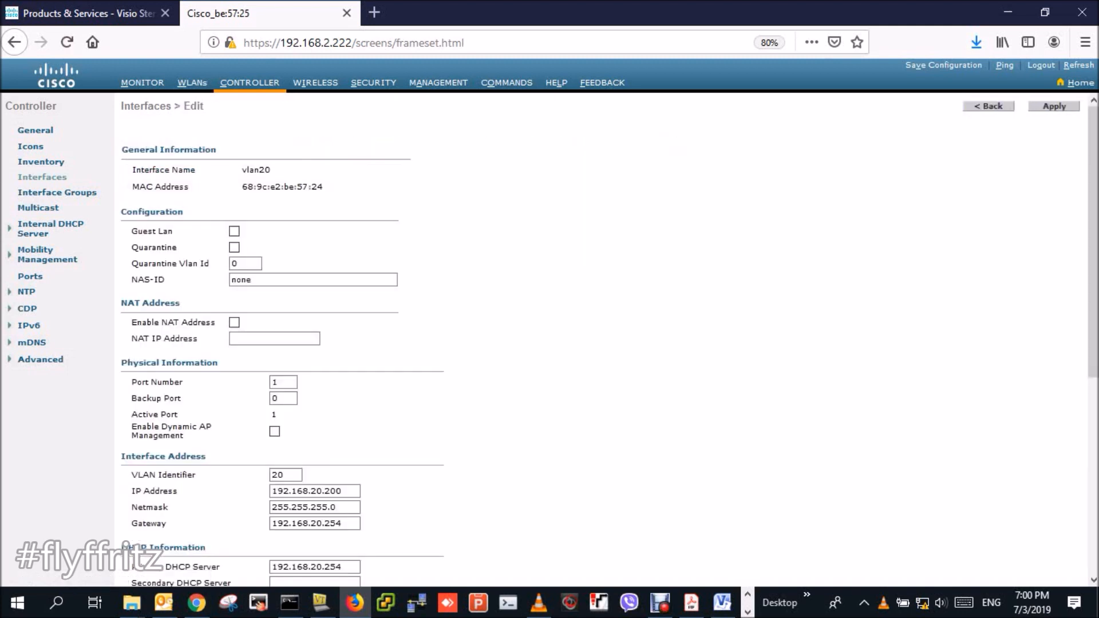
{"action": "left_click", "coordinate": [922, 603]}
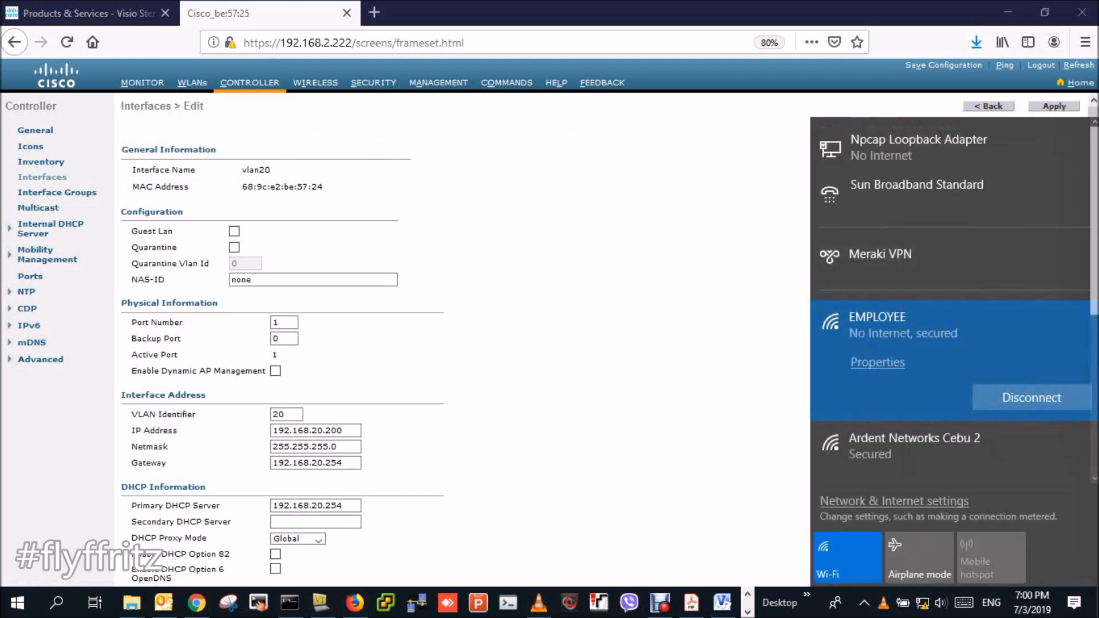
- Join GUEST Wi-Fi with its security key, keeping the PC undiscoverable, then bring Command Prompt forward
{"action": "scroll", "coordinate": [949, 341], "scroll_direction": "down", "scroll_amount": 5}
{"action": "left_click", "coordinate": [916, 341]}
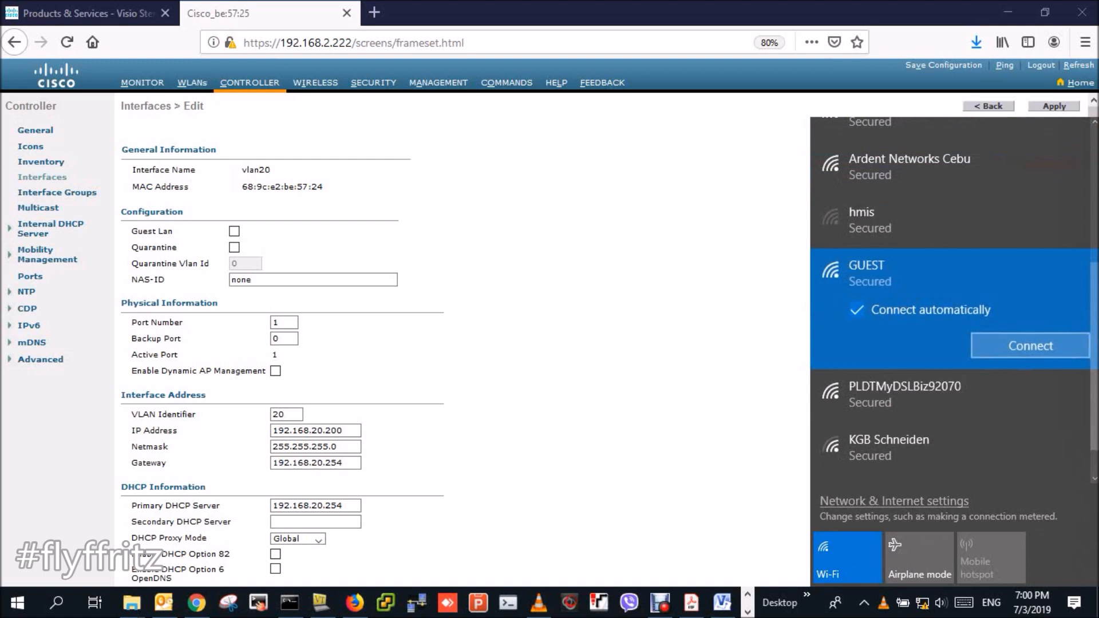
{"action": "left_click", "coordinate": [1029, 346]}
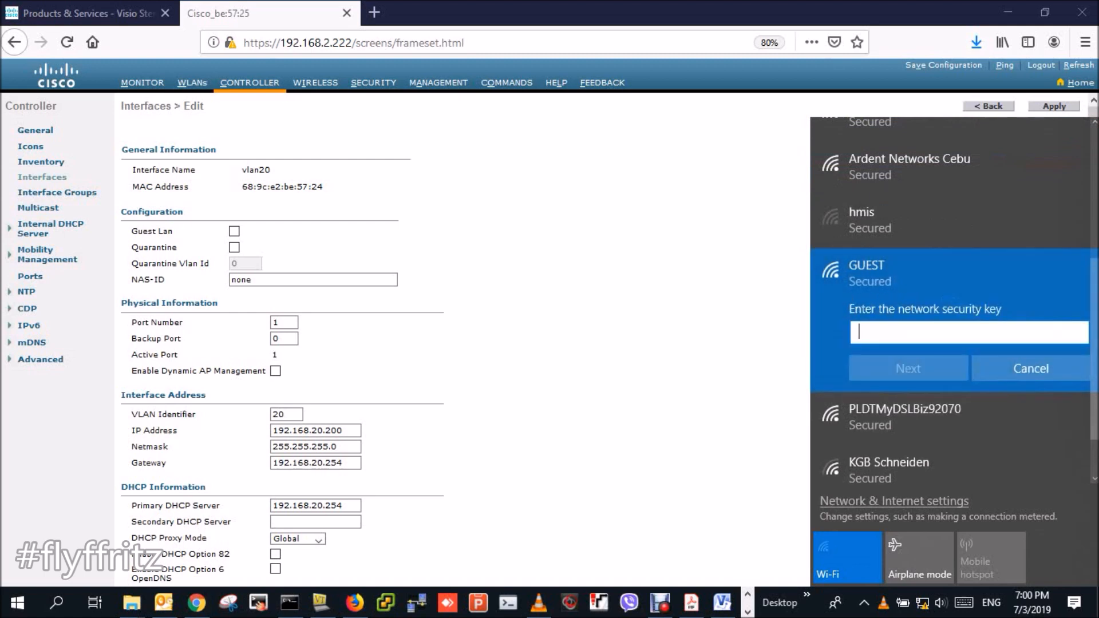
{"action": "type", "text": "•••"}
{"action": "key", "text": "BackSpace"}
{"action": "key", "text": "BackSpace"}
{"action": "key", "text": "BackSpace"}
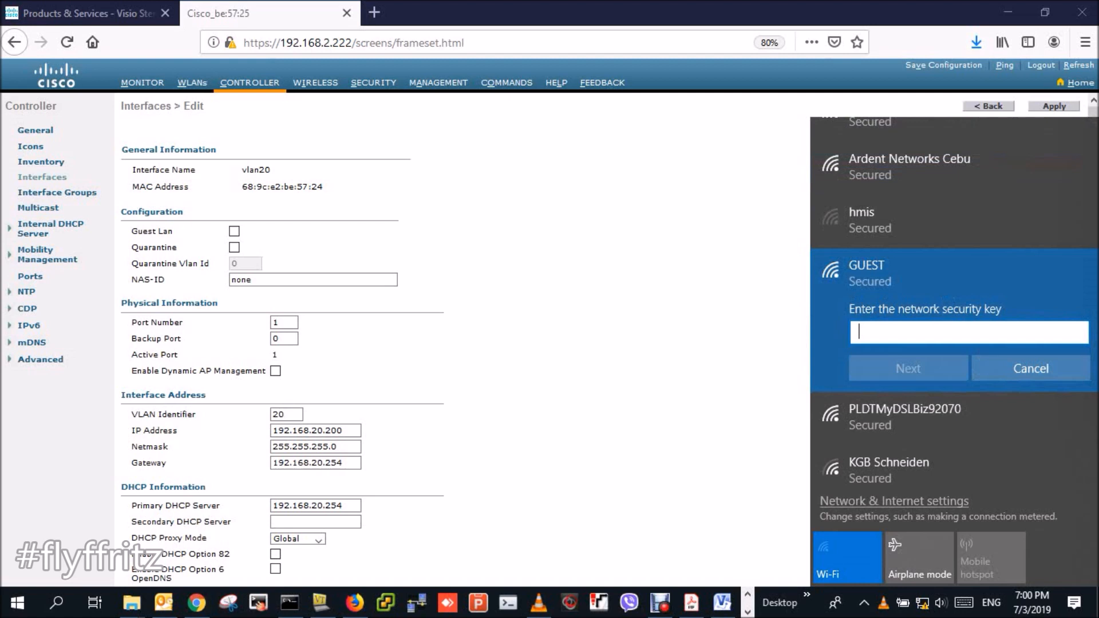
{"action": "type", "text": "••••••••"}
{"action": "key", "text": "Return"}
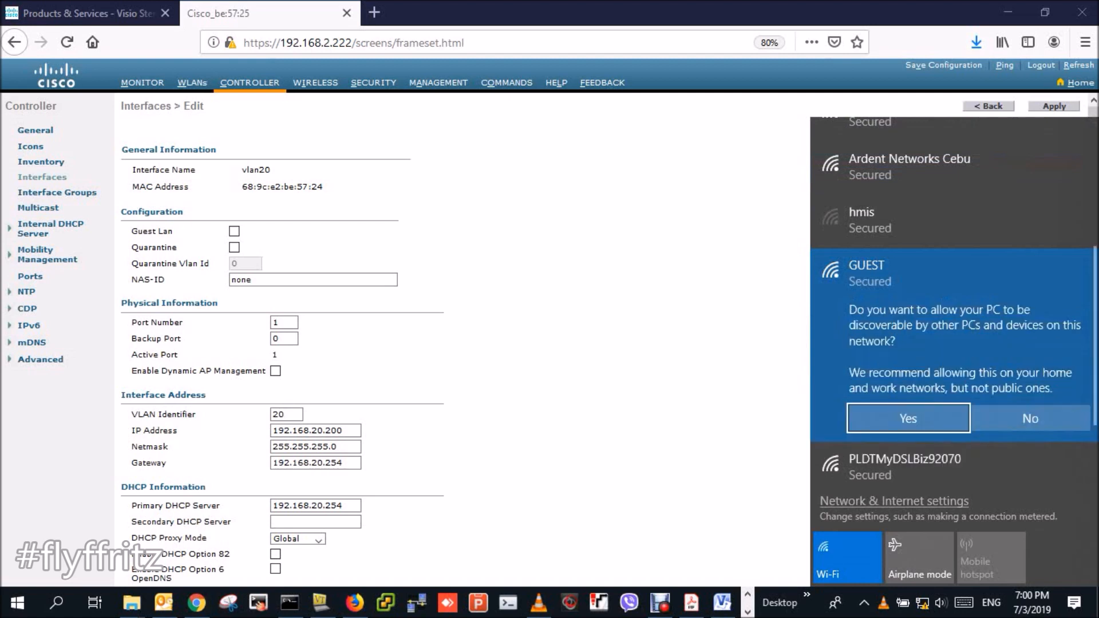
{"action": "left_click", "coordinate": [1030, 423]}
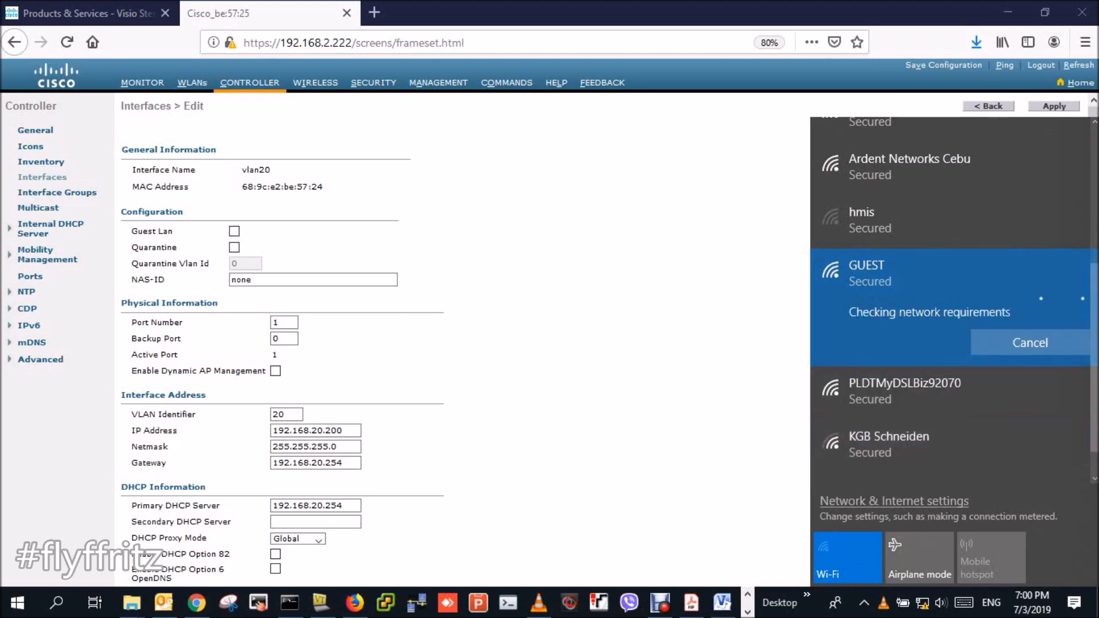
{"action": "left_click", "coordinate": [290, 602]}
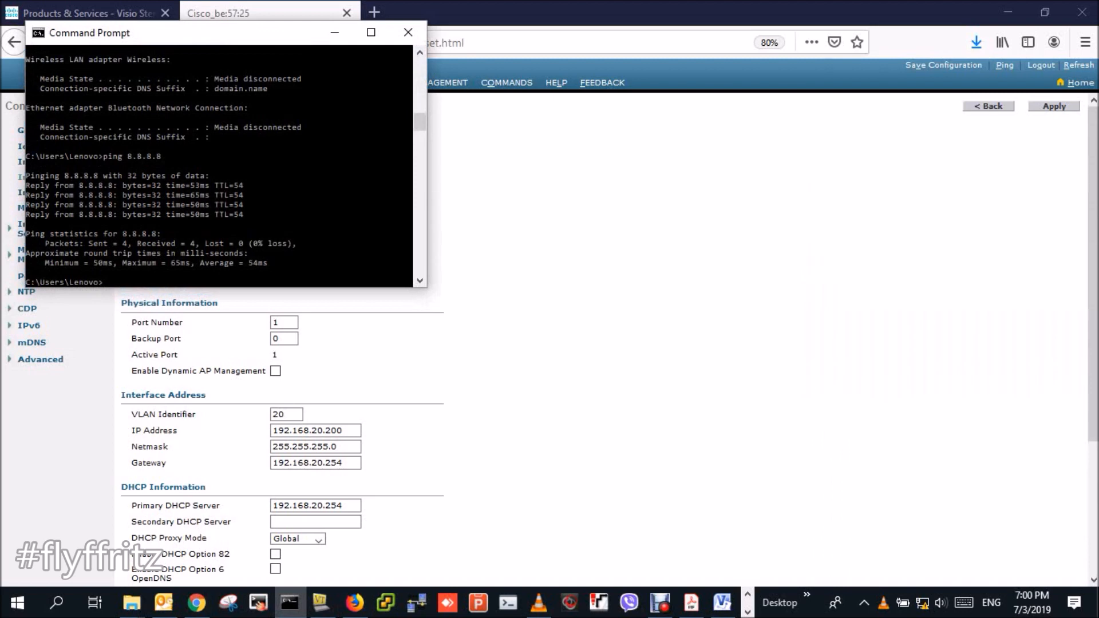
- Rerun ping 8.8.8.8 and stop it with Ctrl+C
{"action": "key", "text": "Return"}
{"action": "key", "text": "Up"}
{"action": "key", "text": "Return"}
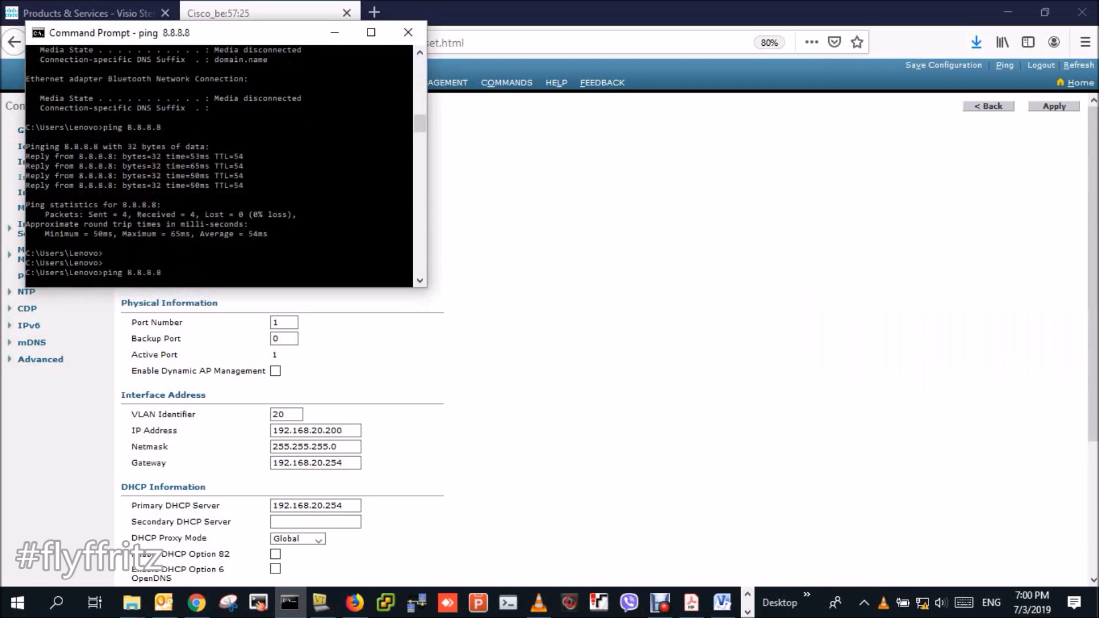
{"action": "key", "text": "ctrl+c"}
- Run ipconfig and ipconfig /all to show the 192.168.20.1 lease from 34.232.169.251
{"action": "key", "text": "Up"}
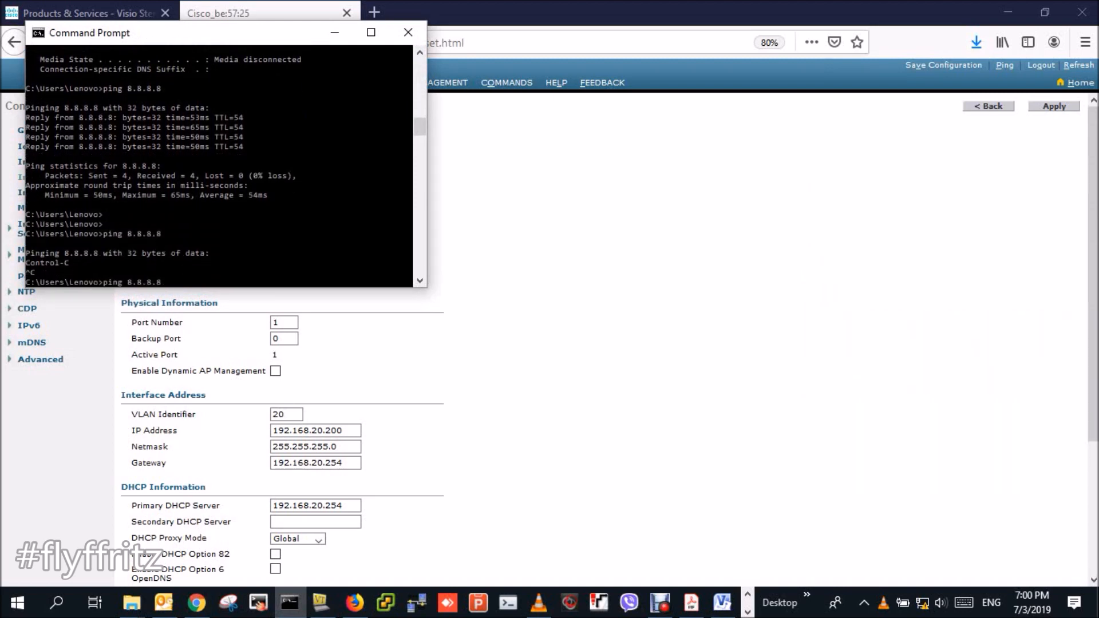
{"action": "key", "text": "BackSpace"}
{"action": "key", "text": "BackSpace"}
{"action": "key", "text": "BackSpace"}
{"action": "key", "text": "BackSpace"}
{"action": "key", "text": "BackSpace"}
{"action": "key", "text": "BackSpace"}
{"action": "key", "text": "BackSpace"}
{"action": "key", "text": "BackSpace"}
{"action": "key", "text": "BackSpace"}
{"action": "key", "text": "BackSpace"}
{"action": "key", "text": "BackSpace"}
{"action": "key", "text": "BackSpace"}
{"action": "type", "text": "ipconfig"}
{"action": "key", "text": "Return"}
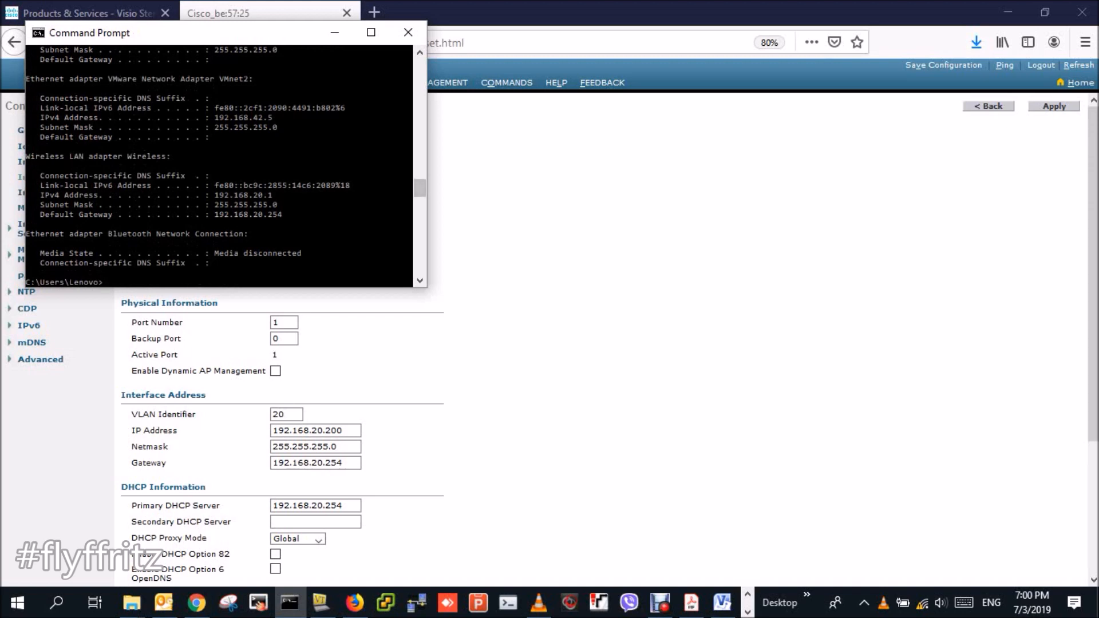
{"action": "type", "text": "ipconfig /all"}
{"action": "key", "text": "Return"}
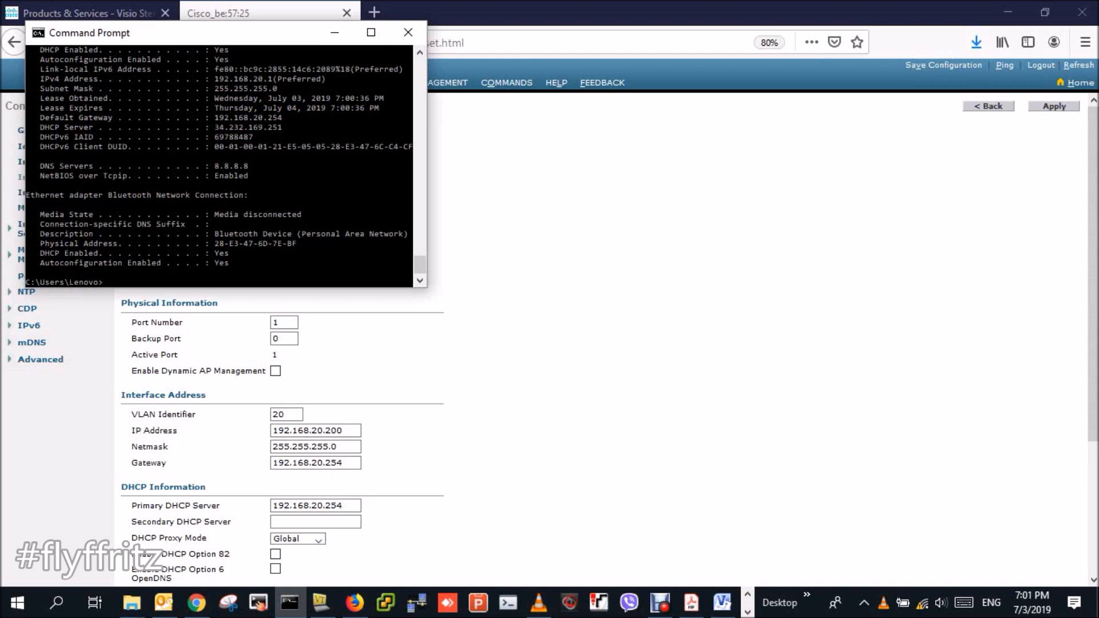
{"action": "left_click", "coordinate": [921, 602]}
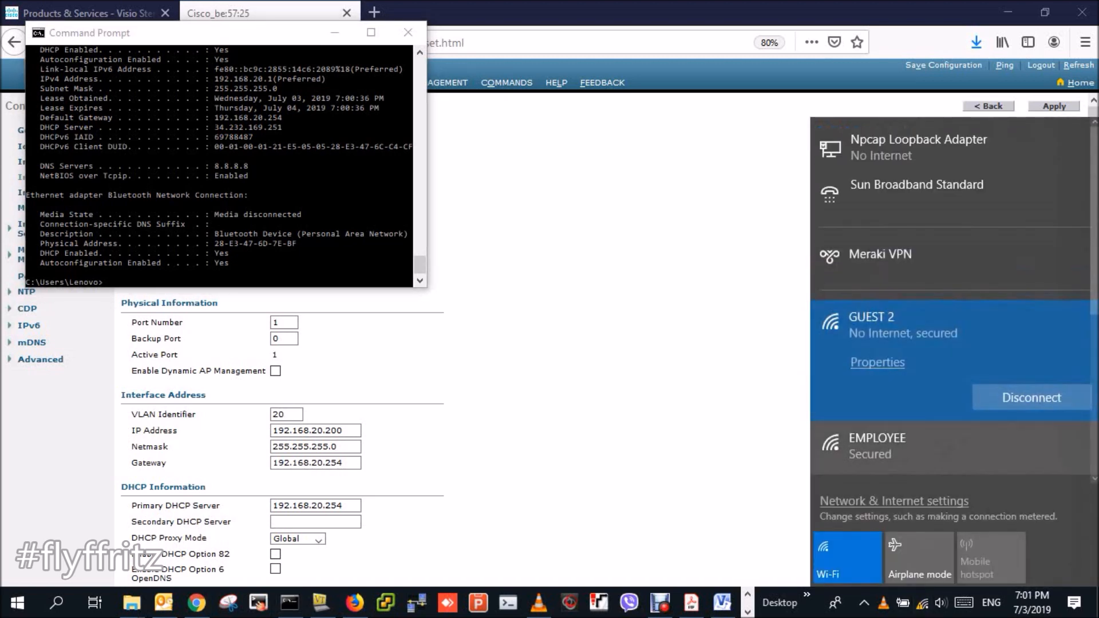
- Connect the laptop to the EMPLOYEE Wi-Fi network
{"action": "left_click", "coordinate": [918, 445]}
{"action": "left_click", "coordinate": [1030, 450]}
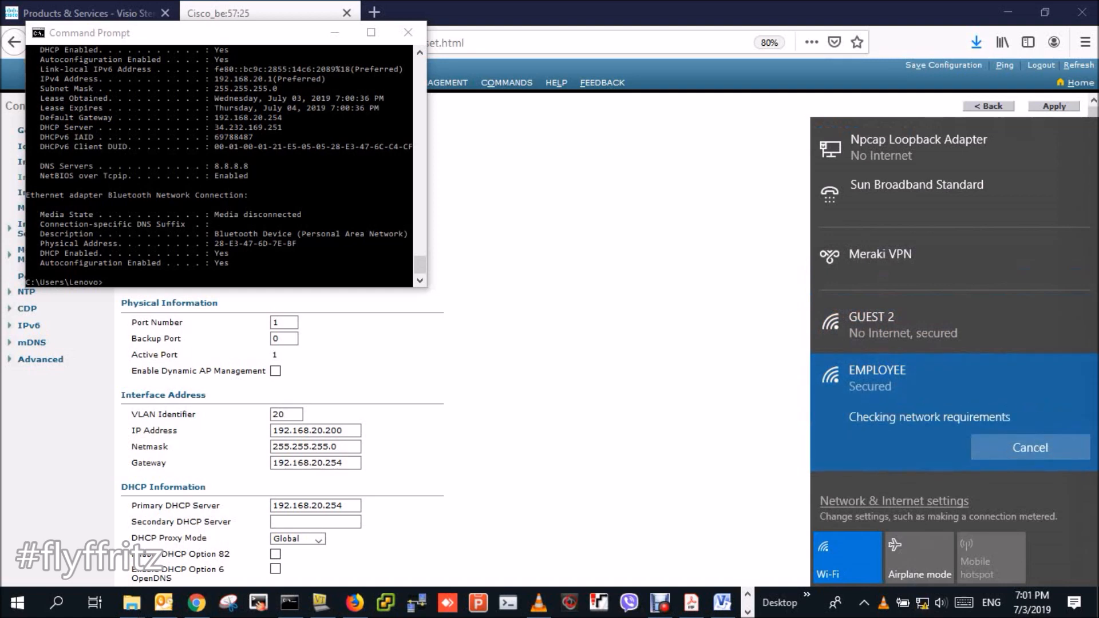
{"action": "left_click", "coordinate": [220, 171]}
- Rerun ipconfig /all to confirm lease 192.168.30.2 from DHCP server 192.168.30.254
{"action": "key", "text": "Up"}
{"action": "key", "text": "Return"}
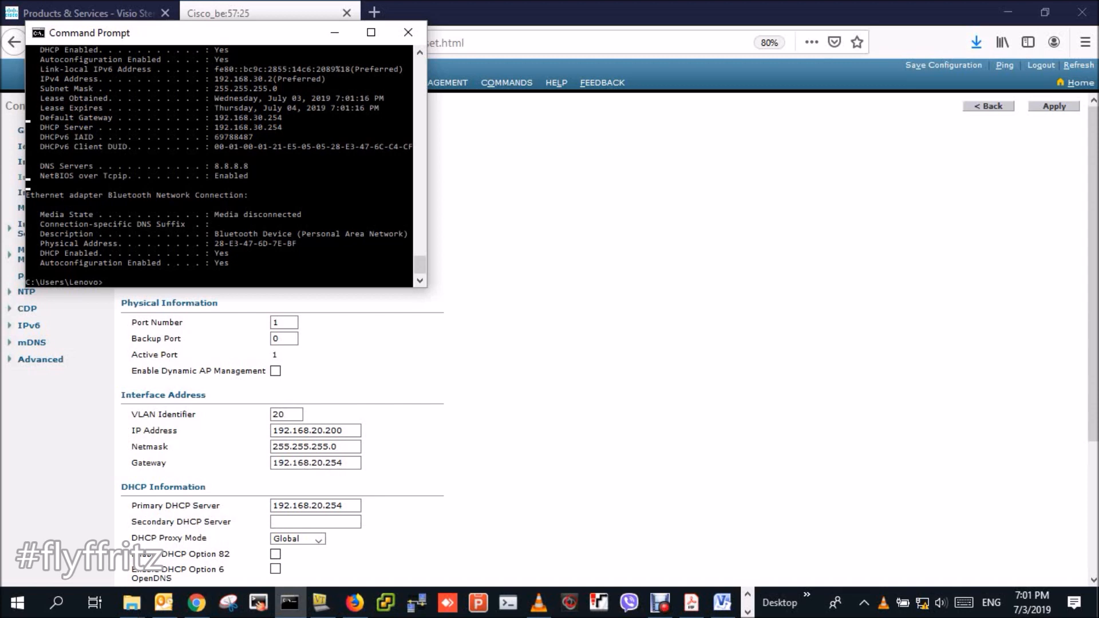
{"action": "key", "text": "alt+Tab"}
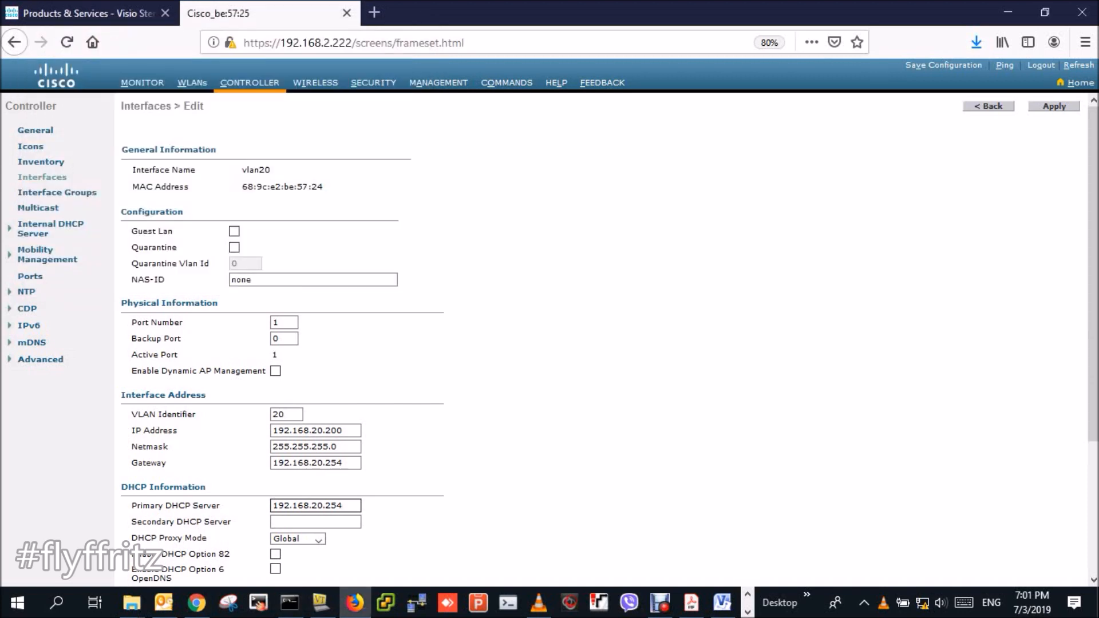
- Set vlan20's DHCP proxy mode to Disabled, apply it, and view the DHCP Scopes list
{"action": "key", "text": "Tab"}
{"action": "key", "text": "Tab"}
{"action": "key", "text": "Down"}
{"action": "key", "text": "Down"}
{"action": "key", "text": "Return"}
{"action": "scroll", "coordinate": [609, 338], "scroll_direction": "down", "scroll_amount": 3}
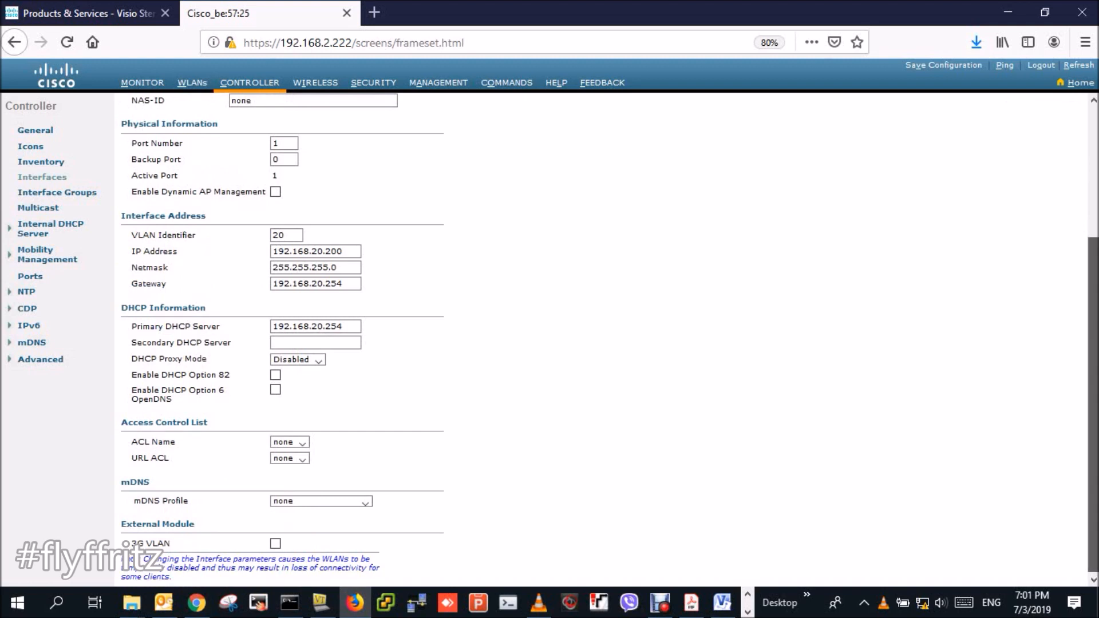
{"action": "scroll", "coordinate": [280, 343], "scroll_direction": "up", "scroll_amount": 5}
{"action": "left_click_drag", "start_coordinate": [1093, 189], "coordinate": [1093, 176]}
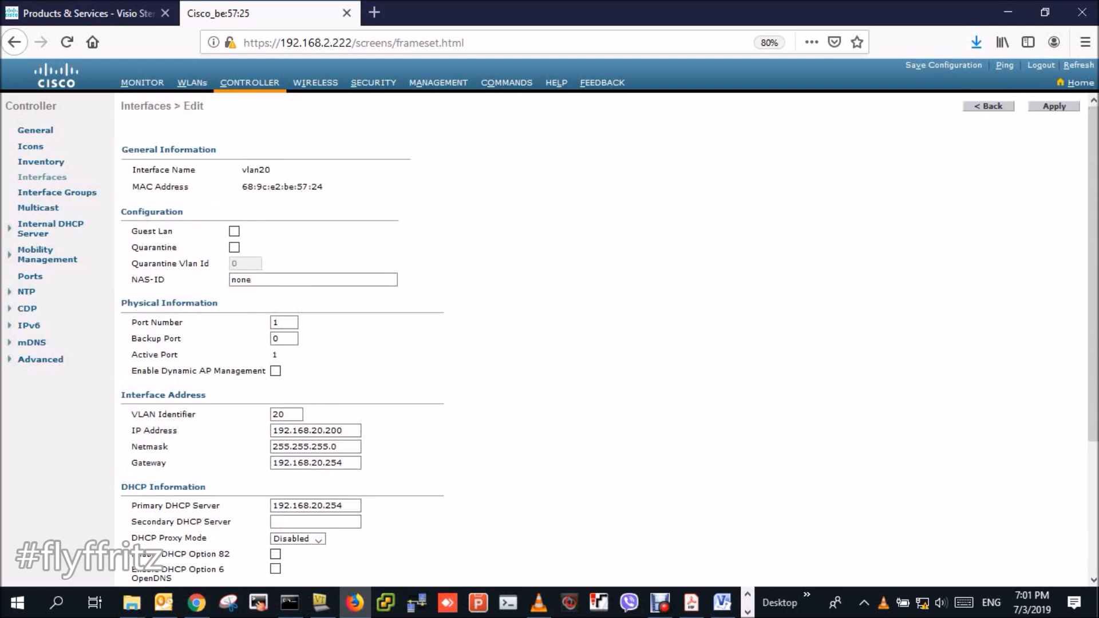
{"action": "left_click", "coordinate": [1054, 106]}
{"action": "left_click", "coordinate": [755, 287]}
{"action": "left_click", "coordinate": [45, 228]}
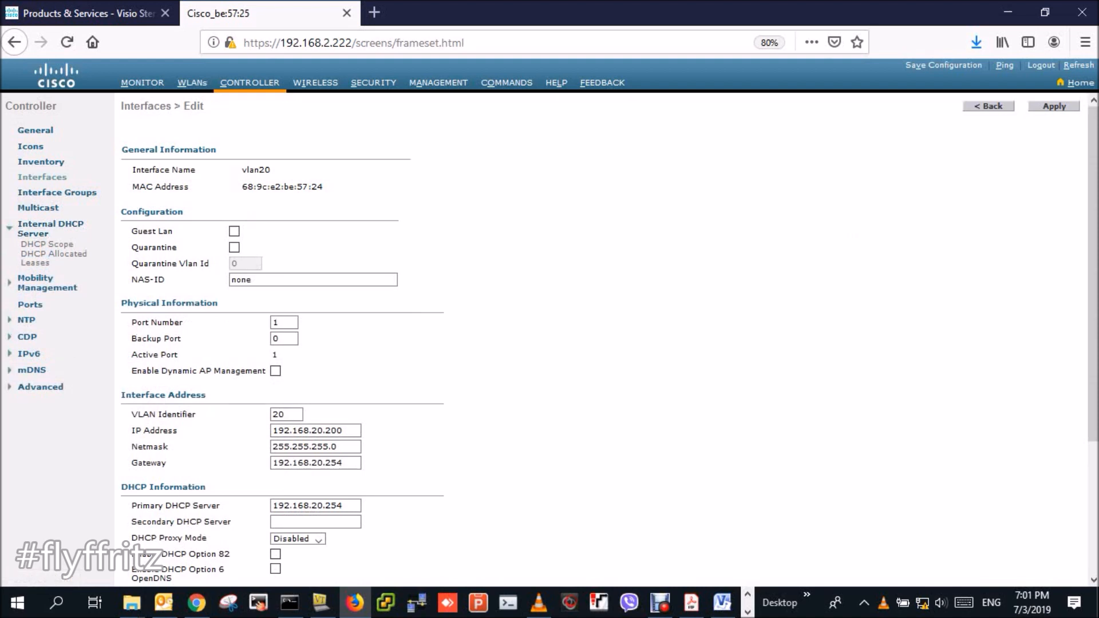
{"action": "left_click", "coordinate": [47, 244]}
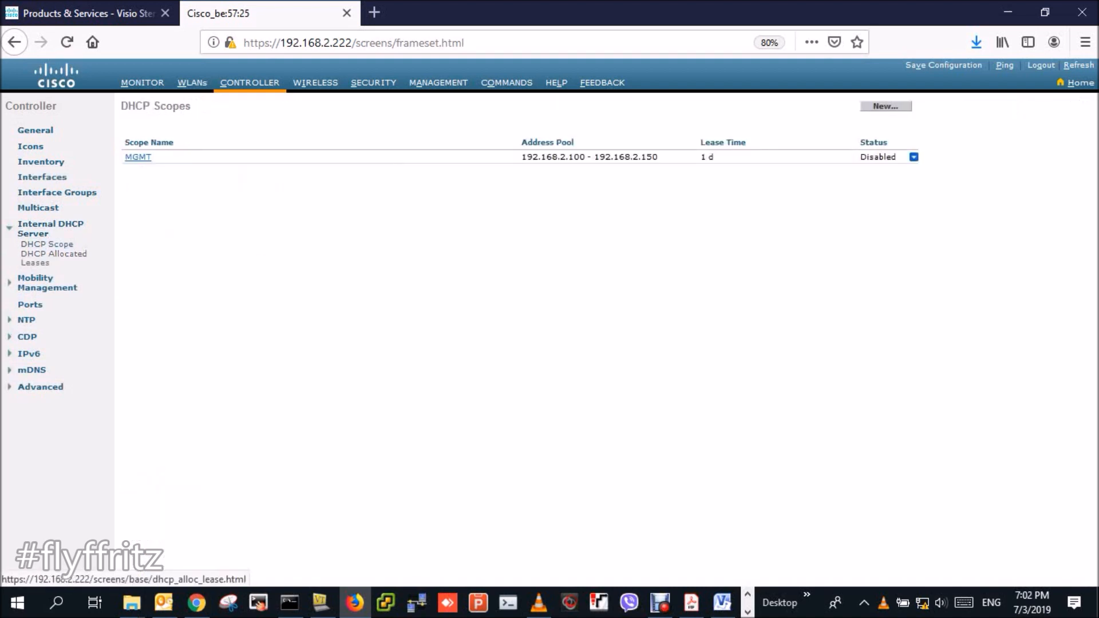
- Review DHCP allocated leases and scopes, then open the vlan30 interface page
{"action": "left_click", "coordinate": [53, 254]}
{"action": "left_click", "coordinate": [47, 244]}
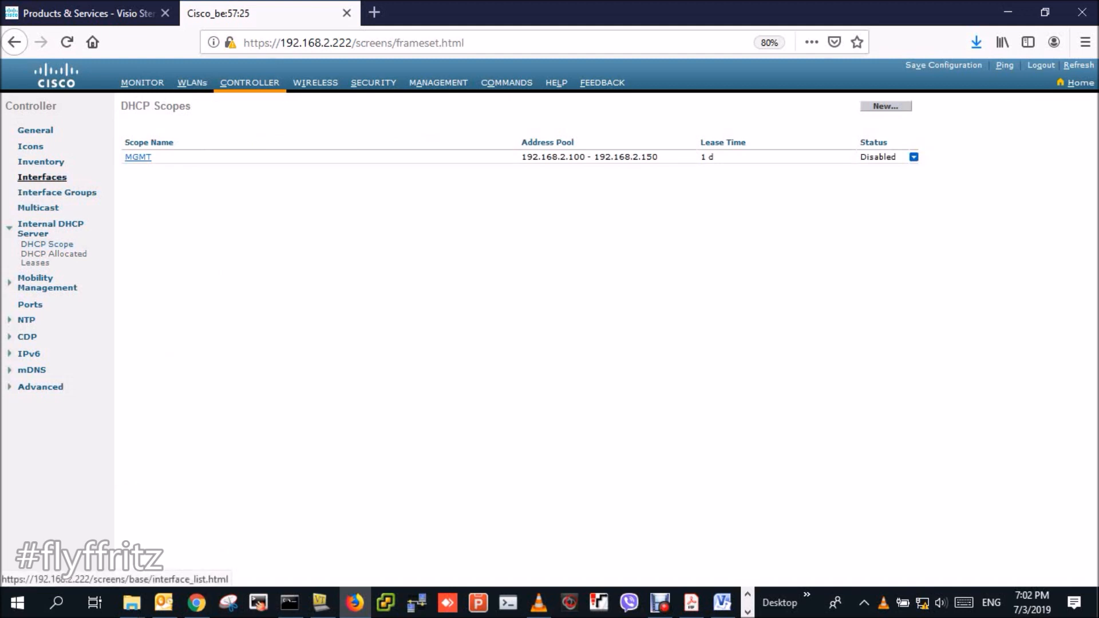
{"action": "left_click", "coordinate": [42, 176]}
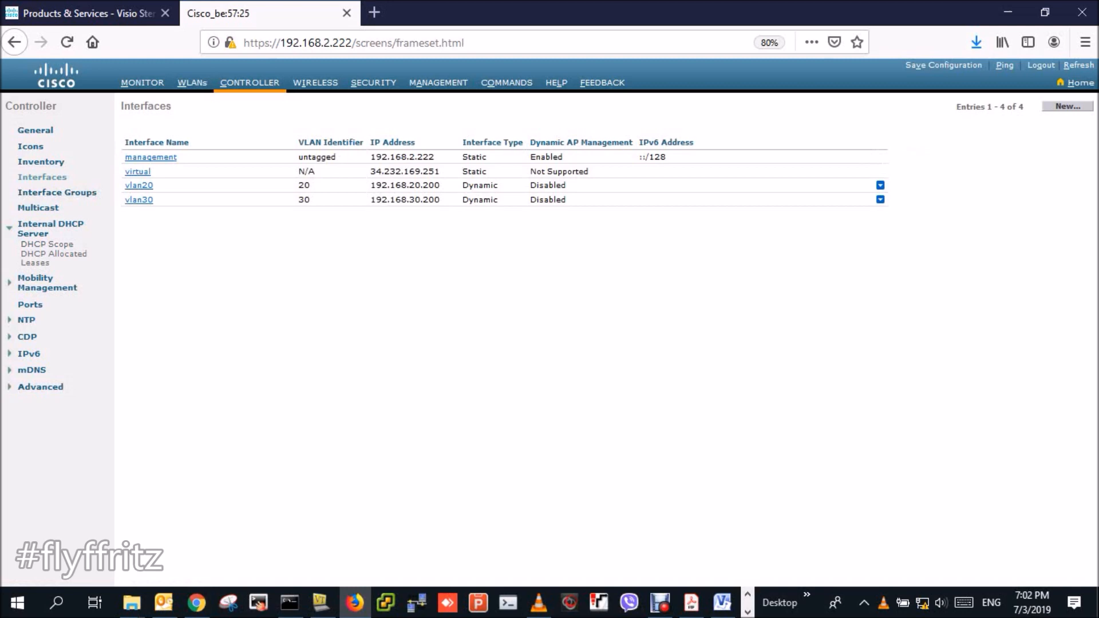
{"action": "left_click", "coordinate": [138, 200]}
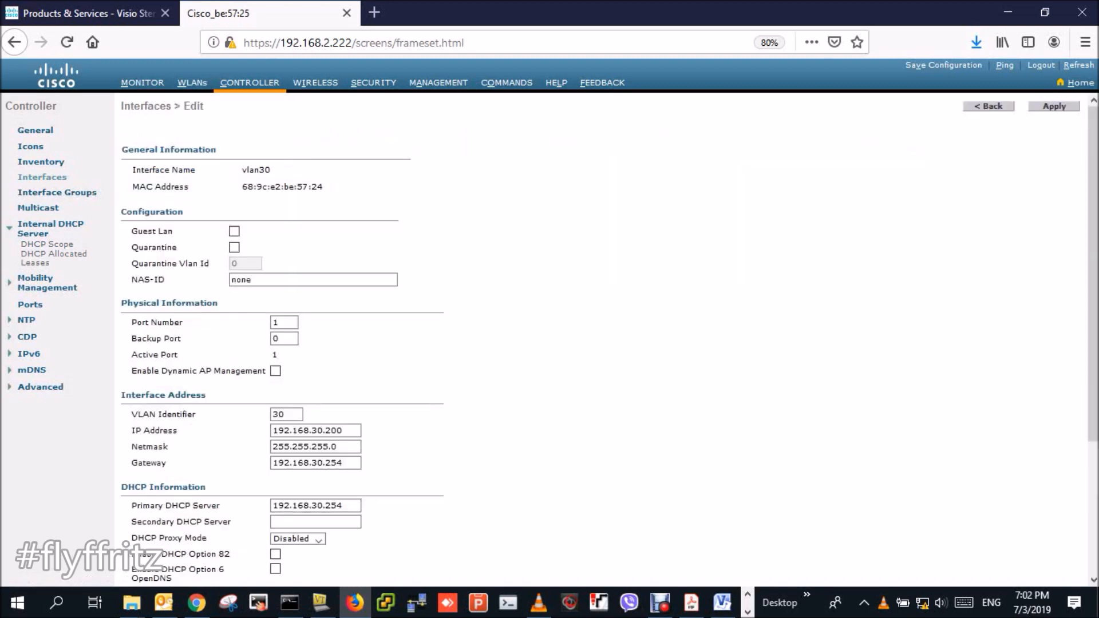
- Run show running-config on the core switch in Tera Term
{"action": "left_click", "coordinate": [321, 603]}
{"action": "key", "text": "Return"}
{"action": "key", "text": "Return"}
{"action": "type", "text": "show run"}
{"action": "key", "text": "Tab"}
{"action": "key", "text": "Return"}
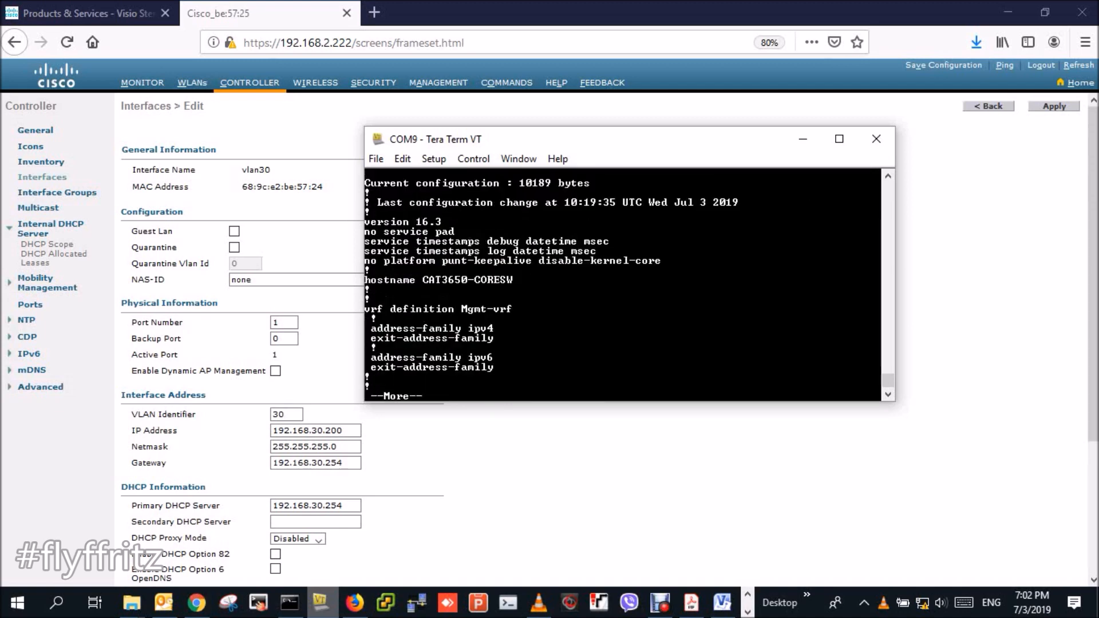
- Page through the running-config to the vlan20 and vlan30 DHCP pools, then minimize Tera Term
{"action": "key", "text": "space"}
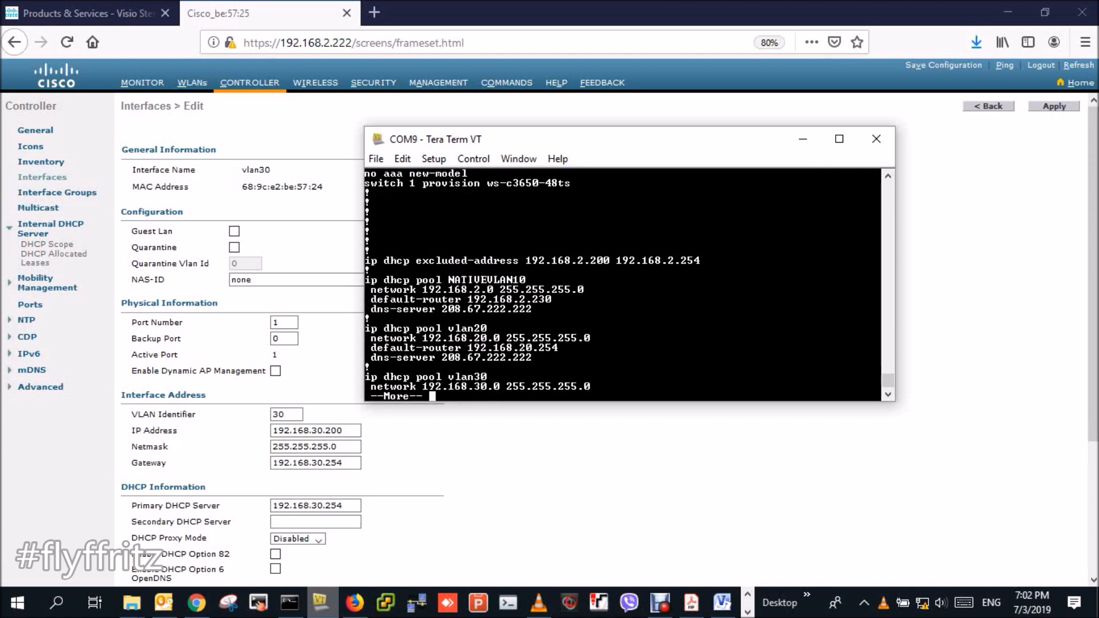
{"action": "key", "text": "space"}
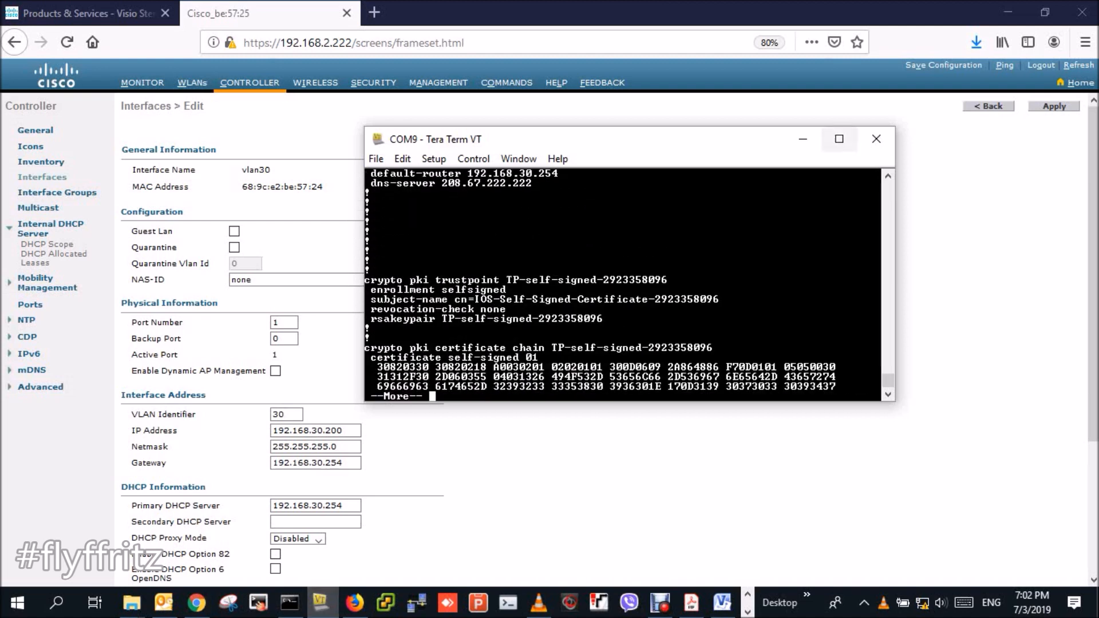
{"action": "scroll", "coordinate": [624, 284], "scroll_direction": "up", "scroll_amount": 3}
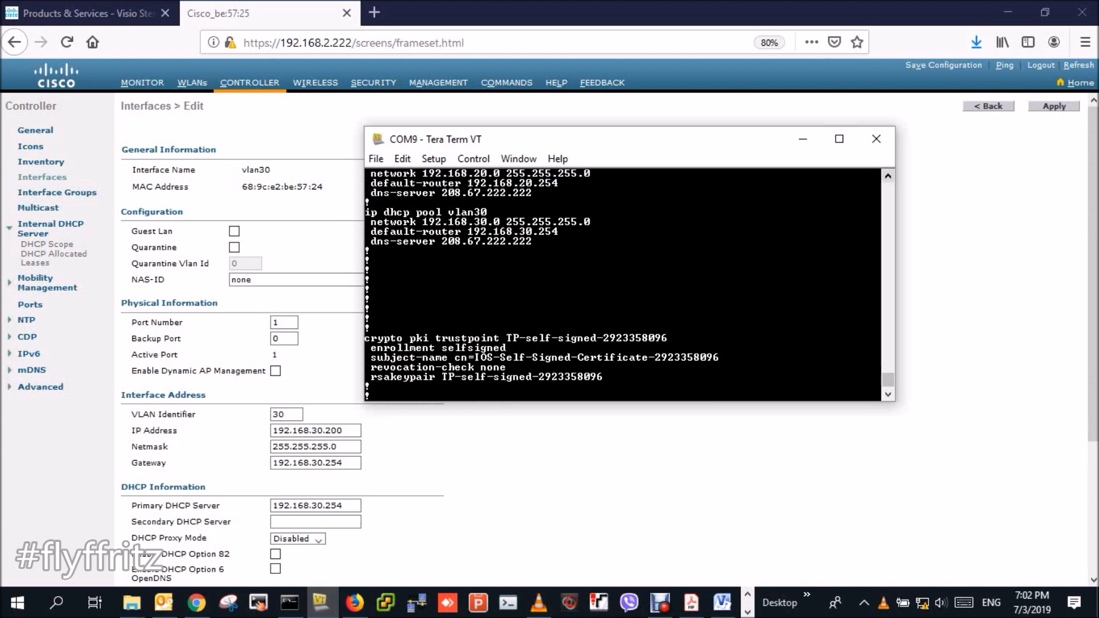
{"action": "left_click", "coordinate": [803, 139]}
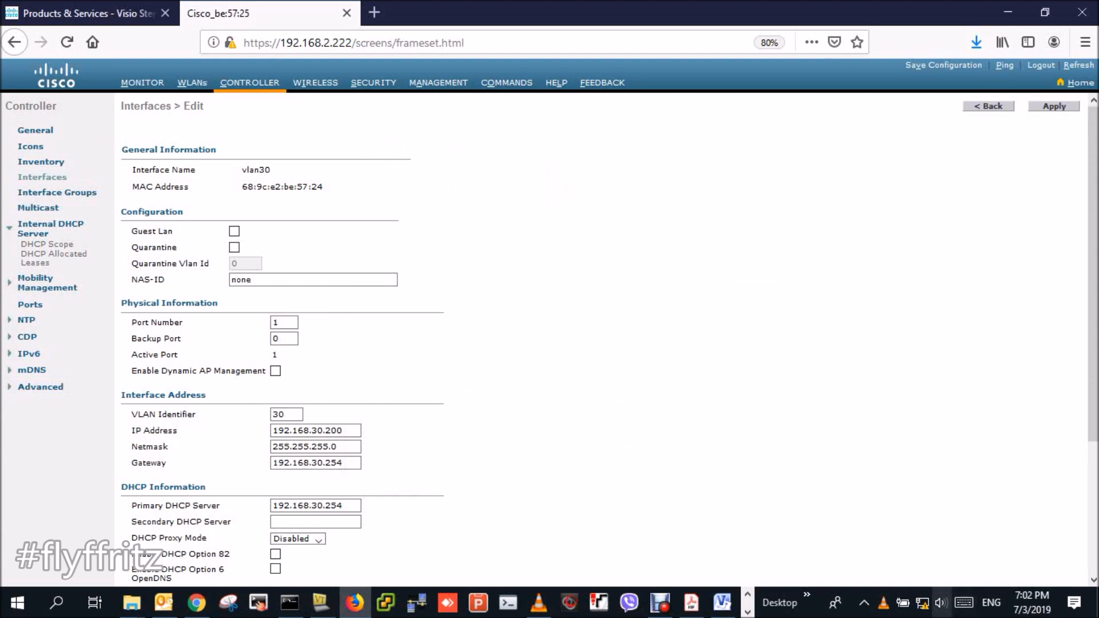
- Show Wireless details: address 192.168.30.2, DHCP server 192.168.30.254, DNS 8.8.8.8
{"action": "left_click", "coordinate": [747, 612]}
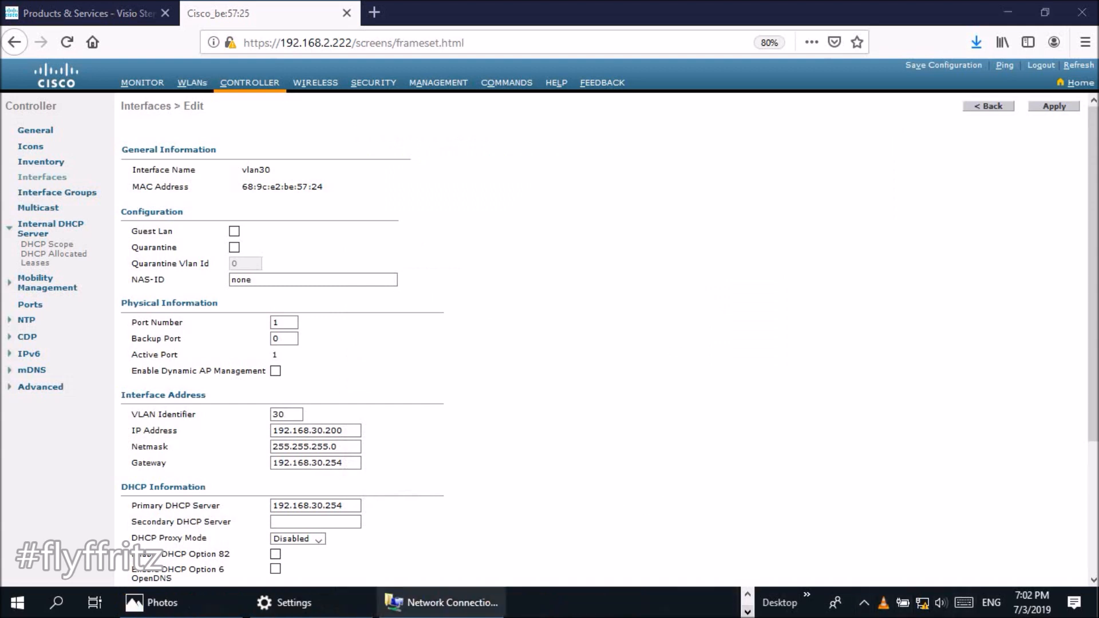
{"action": "left_click", "coordinate": [441, 602]}
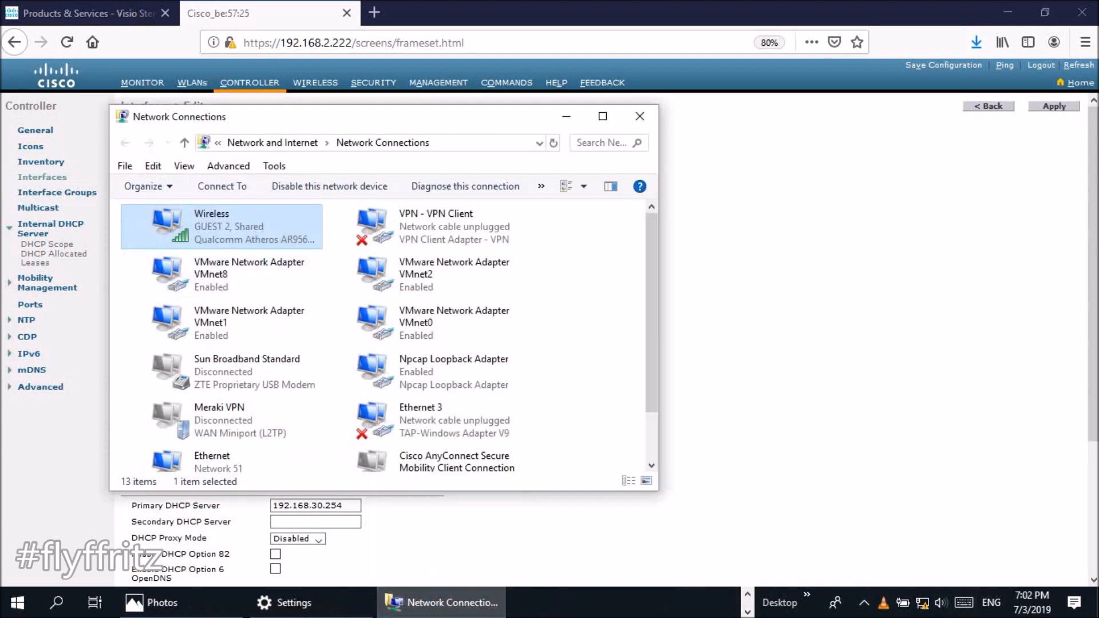
{"action": "left_click", "coordinate": [215, 143]}
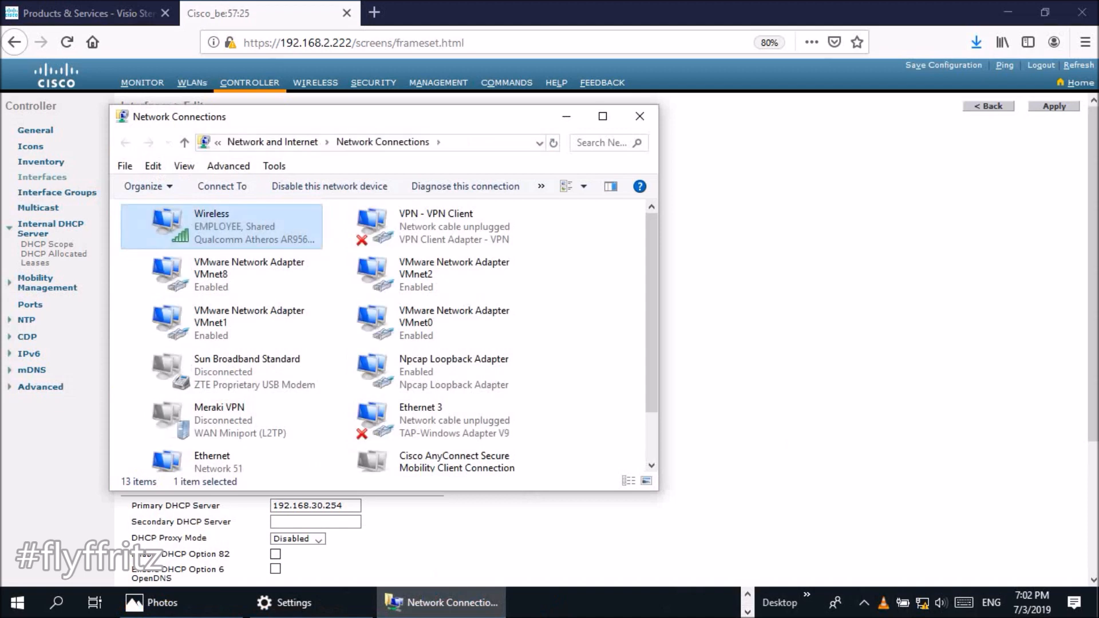
{"action": "double_click", "coordinate": [229, 226]}
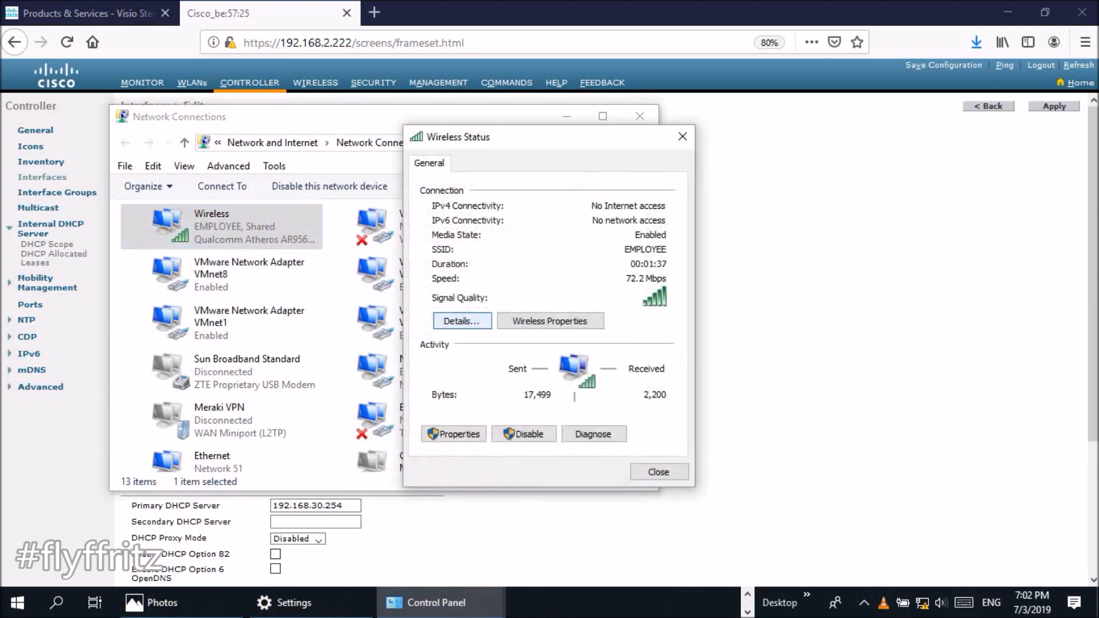
{"action": "left_click", "coordinate": [462, 321]}
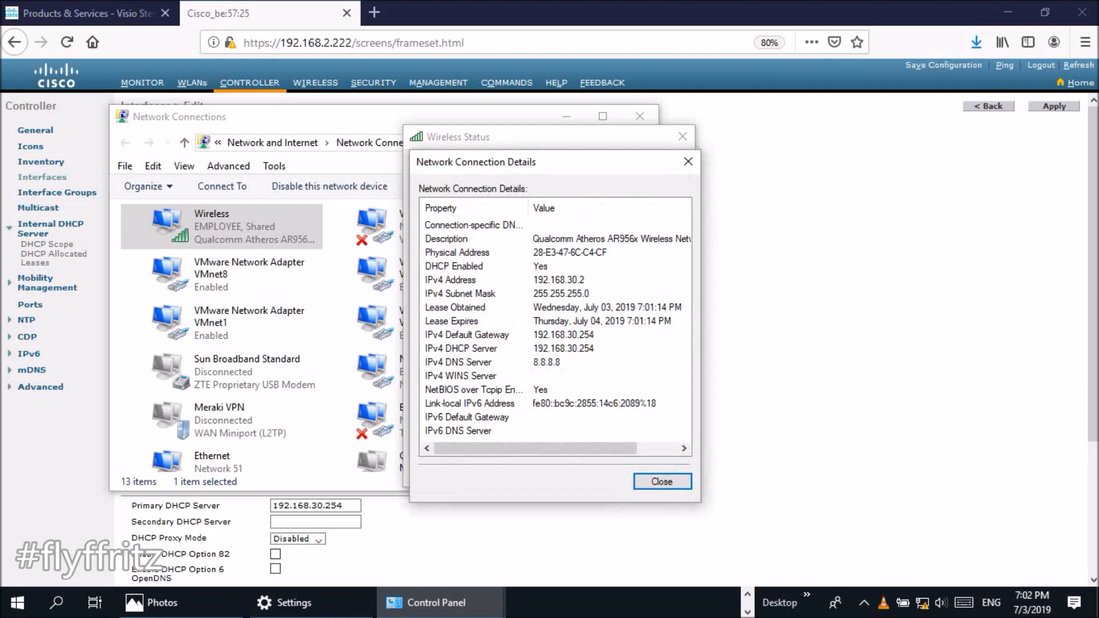
{"action": "left_click", "coordinate": [556, 348]}
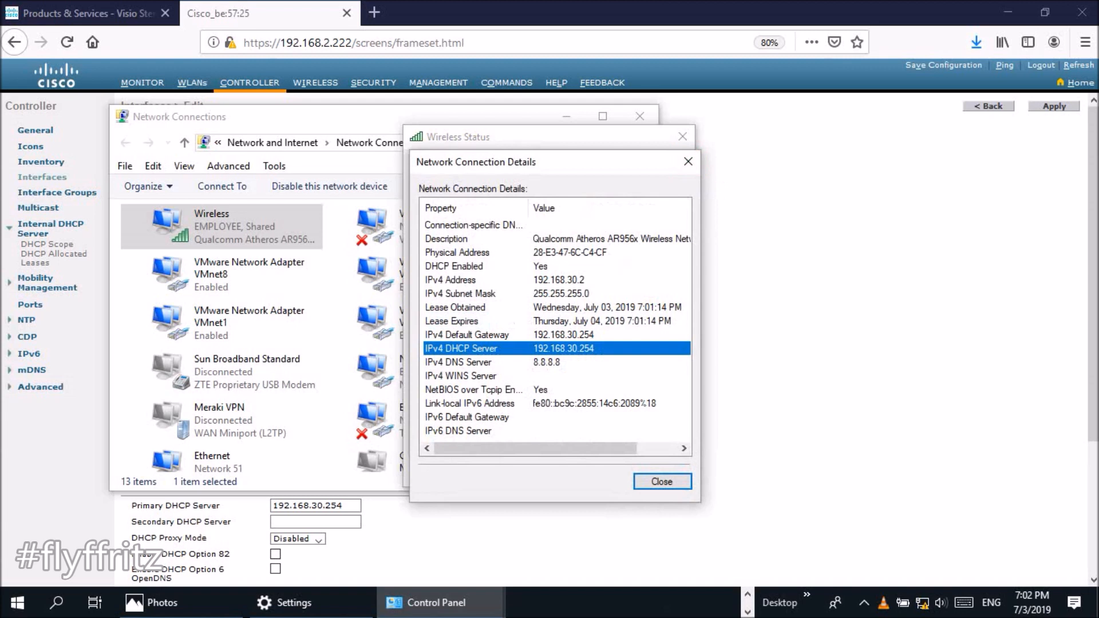
{"action": "left_click", "coordinate": [547, 362]}
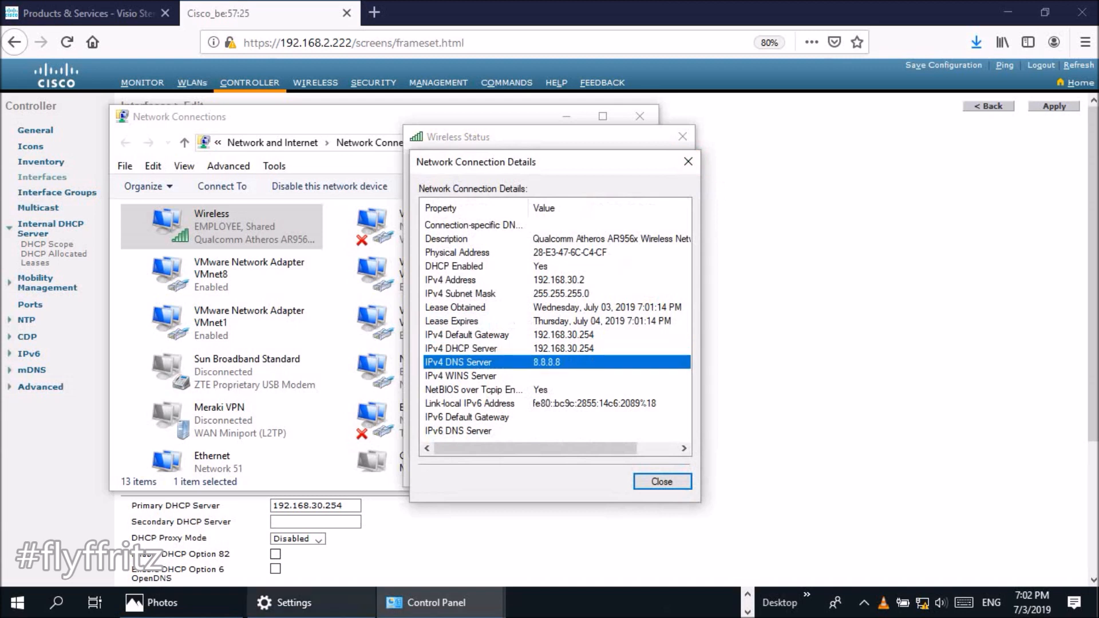
{"action": "left_click", "coordinate": [748, 594]}
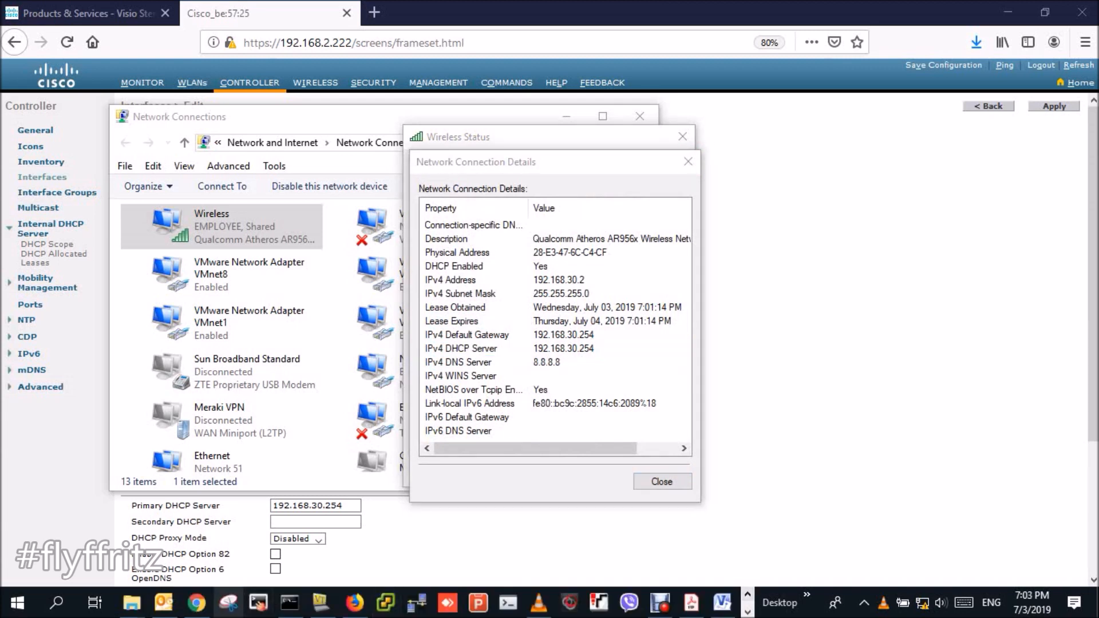
{"action": "left_click", "coordinate": [290, 603]}
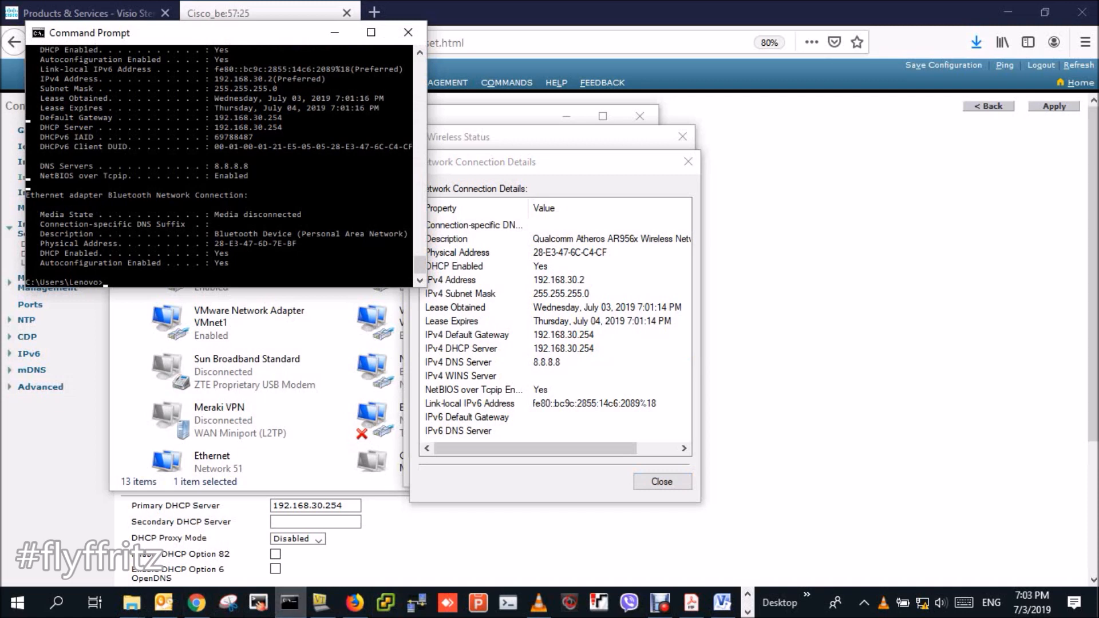
- Run ipconfig /release to drop the adapters' DHCP leases
{"action": "key", "text": "Return"}
{"action": "key", "text": "Return"}
{"action": "key", "text": "Return"}
{"action": "type", "text": "ipconfig /r"}
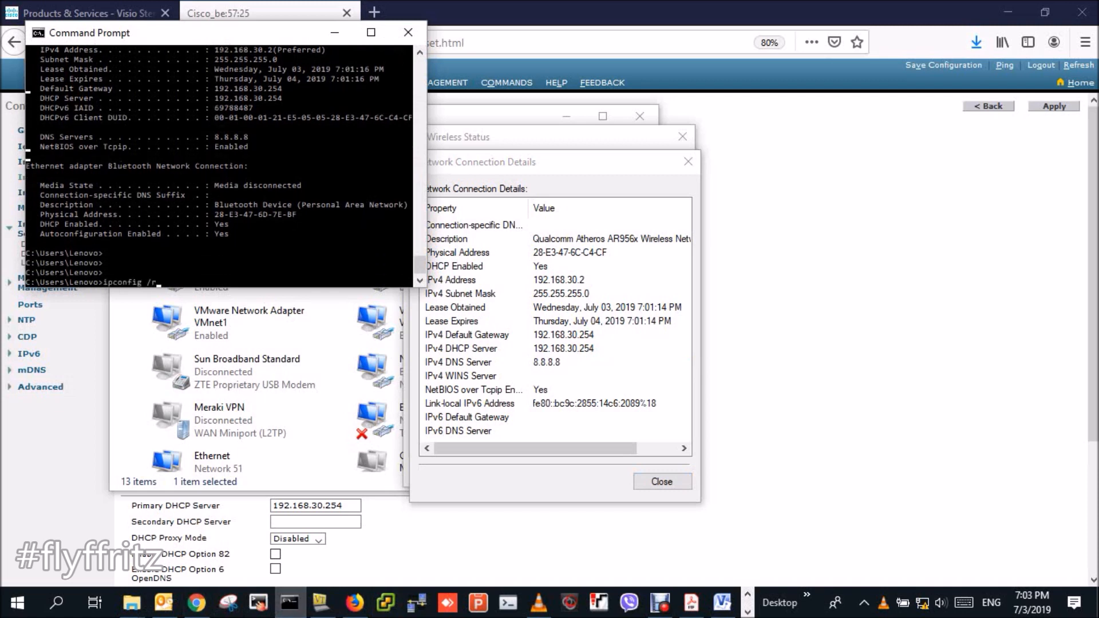
{"action": "type", "text": "elease"}
{"action": "key", "text": "Return"}
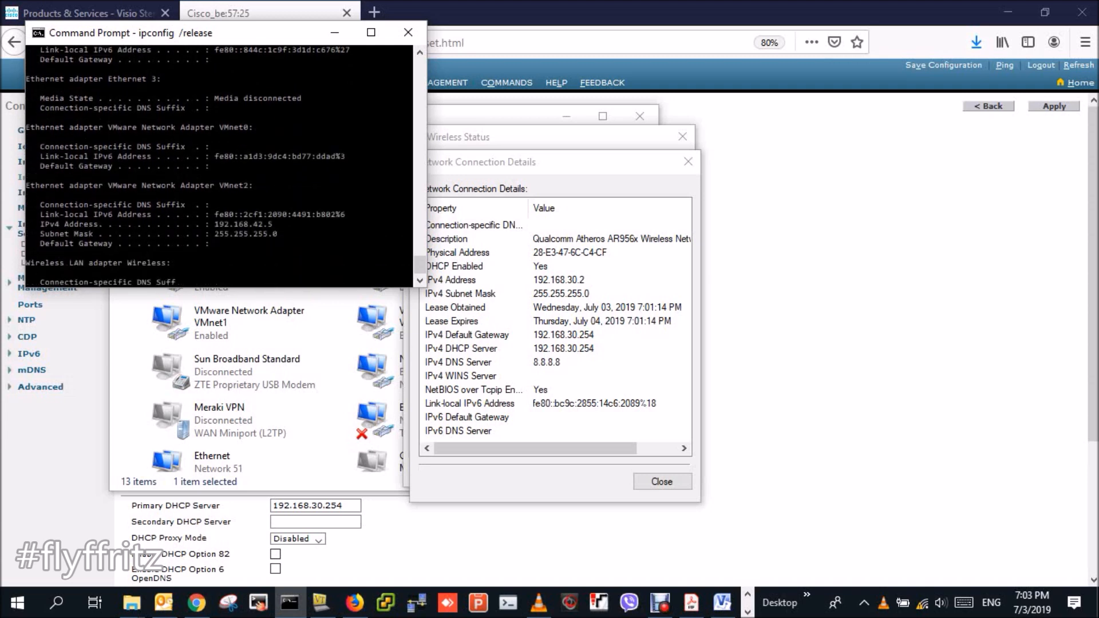
- Run ipconfig /renew and reopen Wireless details showing 169.254.32.137
{"action": "key", "text": "Up"}
{"action": "key", "text": "BackSpace"}
{"action": "key", "text": "BackSpace"}
{"action": "key", "text": "BackSpace"}
{"action": "key", "text": "BackSpace"}
{"action": "key", "text": "BackSpace"}
{"action": "type", "text": "new"}
{"action": "key", "text": "Return"}
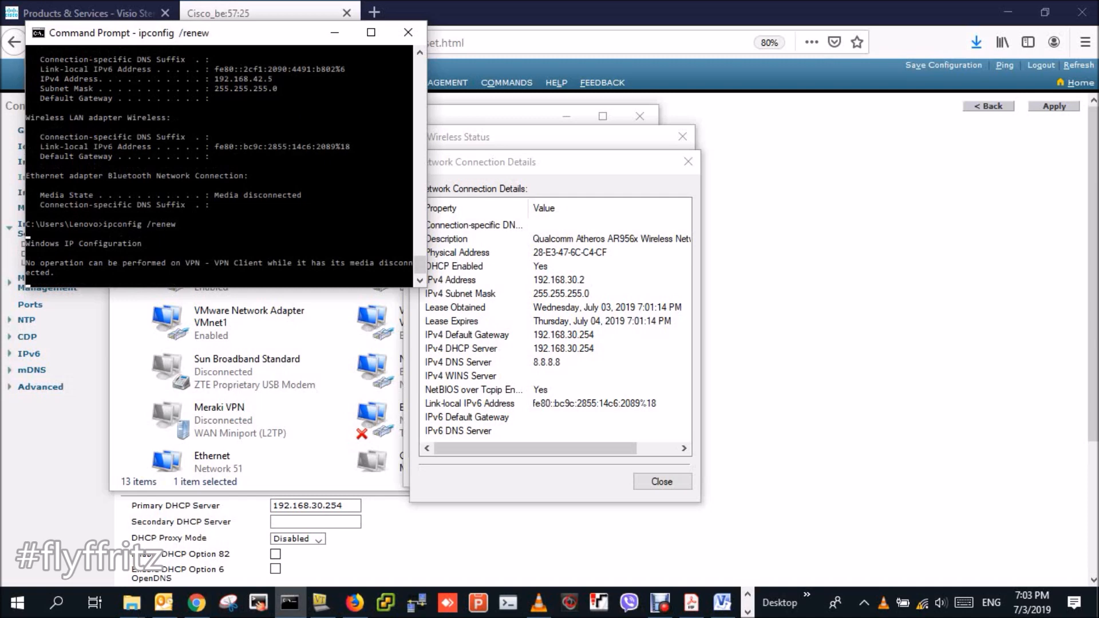
{"action": "left_click", "coordinate": [687, 162]}
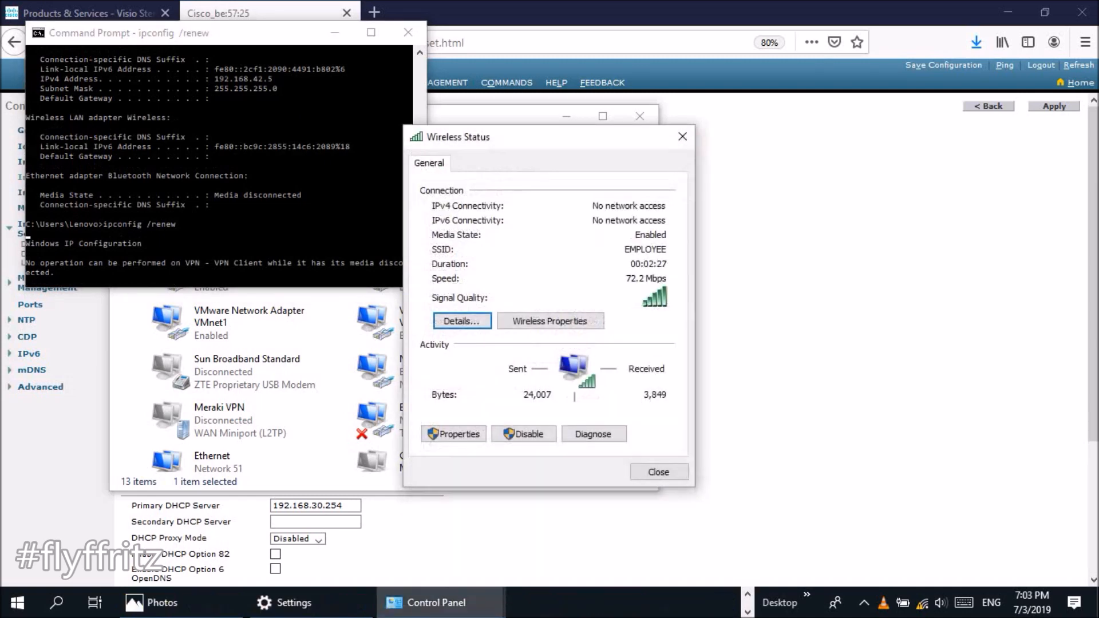
{"action": "left_click", "coordinate": [463, 321]}
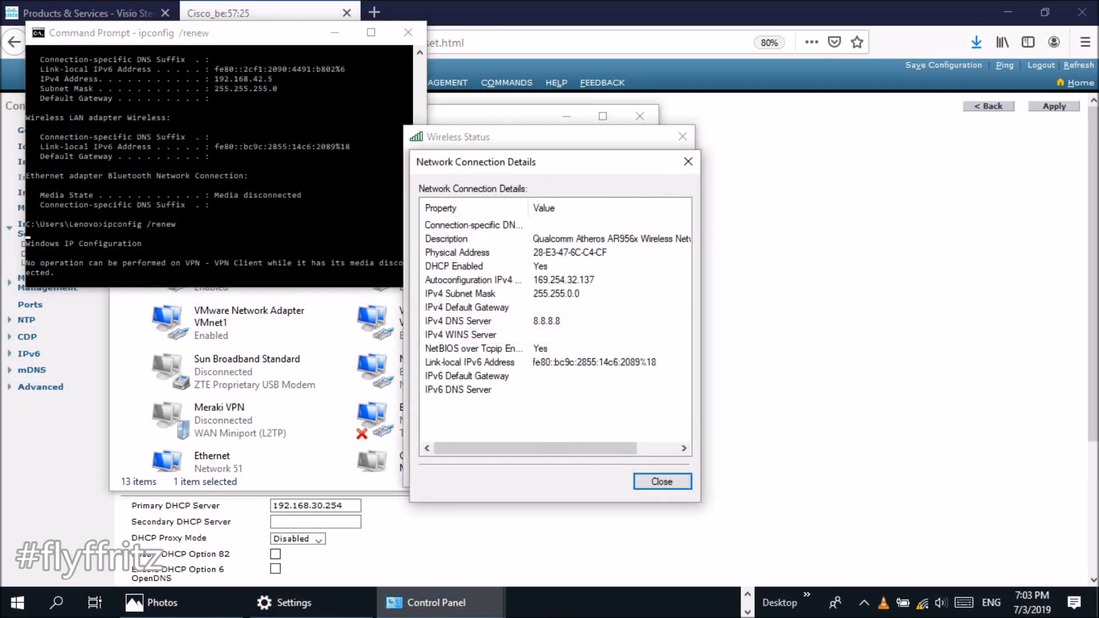
{"action": "left_click", "coordinate": [462, 321]}
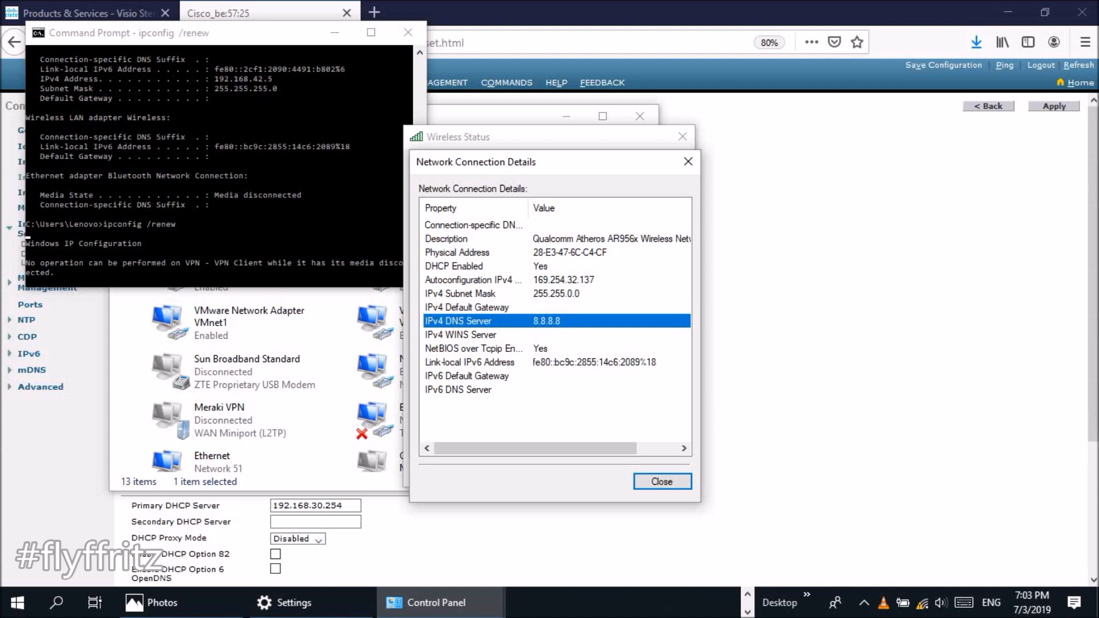
- Change the Wireless adapter's IPv4 DNS from fixed 8.8.8.8 to obtain automatically
{"action": "left_click", "coordinate": [338, 343]}
{"action": "double_click", "coordinate": [229, 226]}
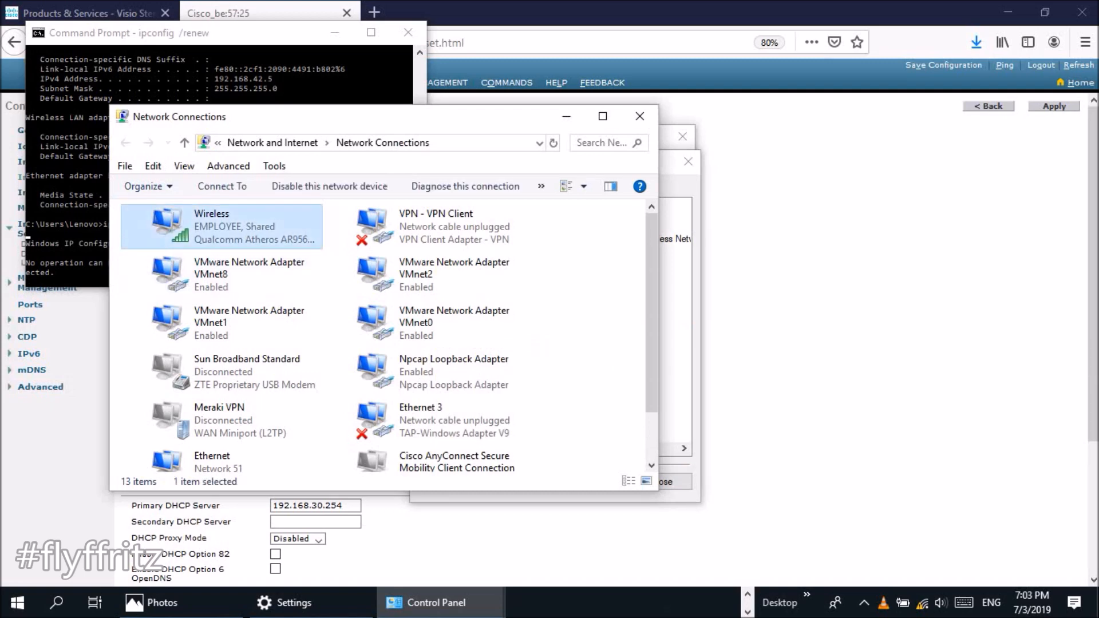
{"action": "left_click", "coordinate": [662, 482]}
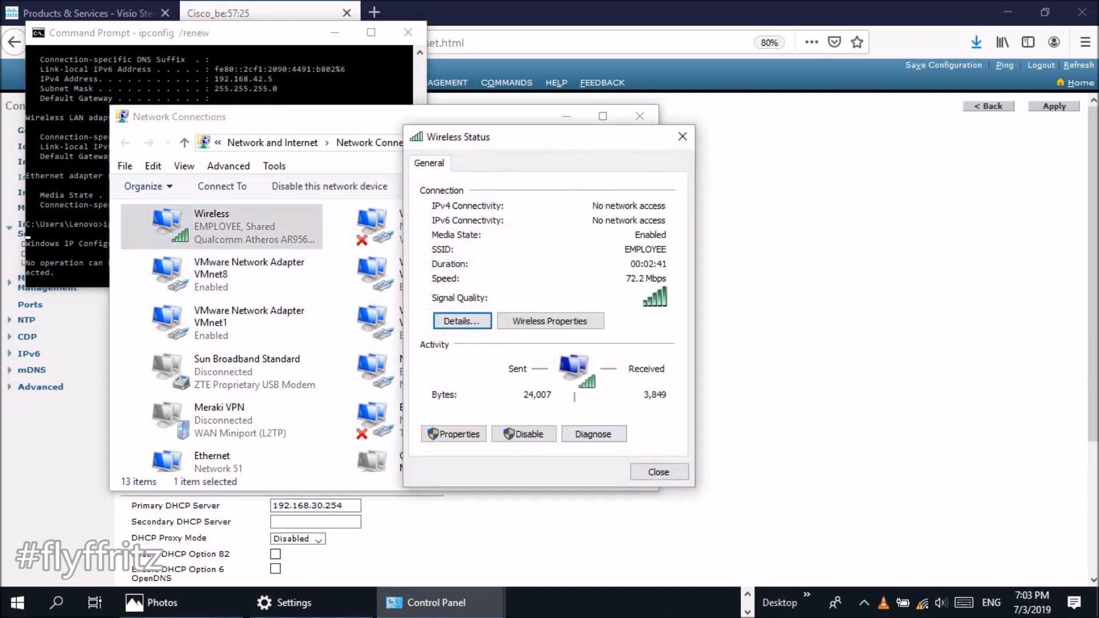
{"action": "left_click", "coordinate": [454, 434]}
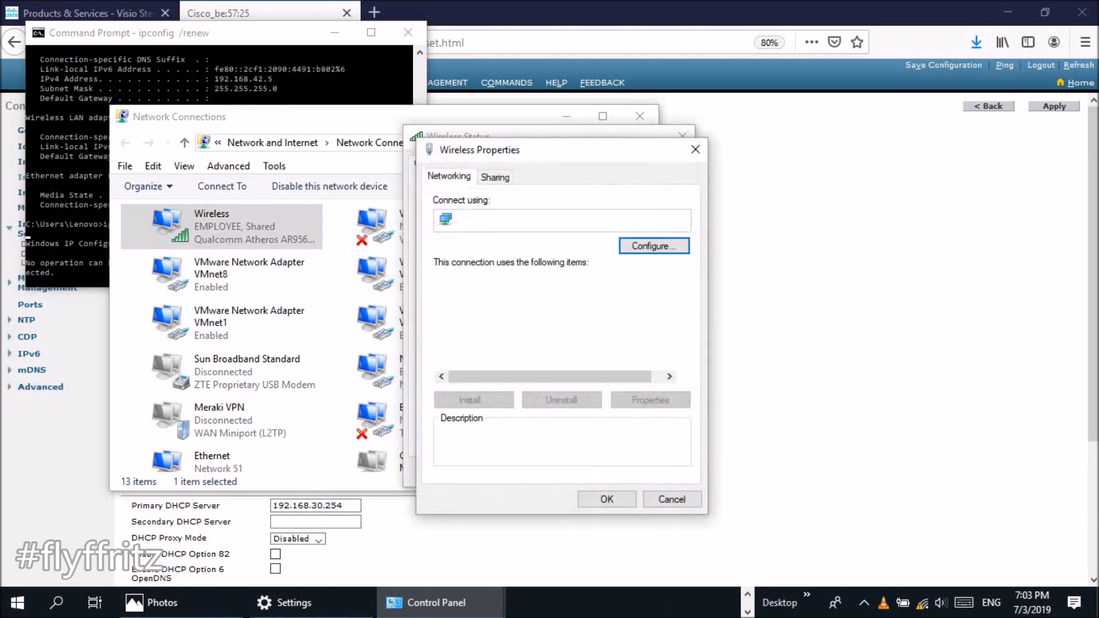
{"action": "double_click", "coordinate": [541, 349]}
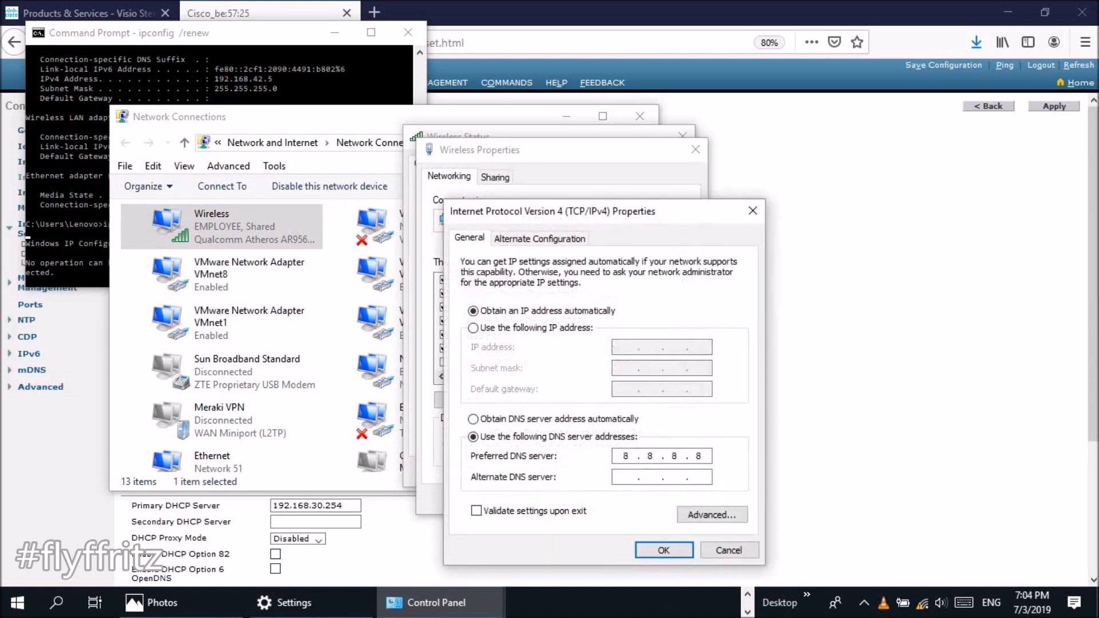
{"action": "double_click", "coordinate": [626, 456]}
{"action": "left_click", "coordinate": [473, 419]}
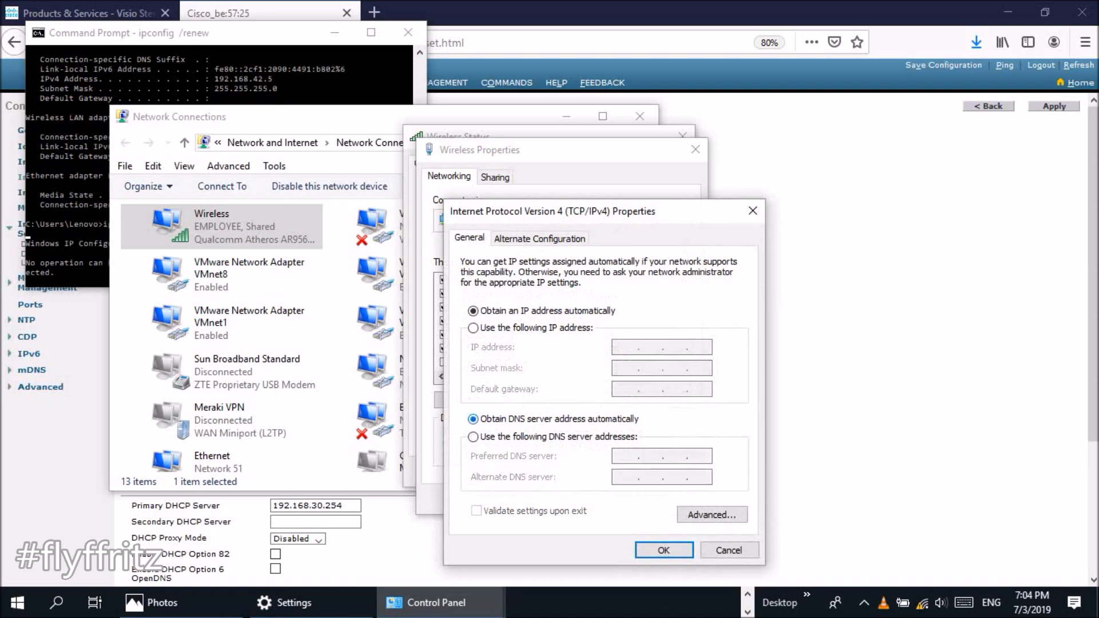
{"action": "left_click", "coordinate": [664, 550]}
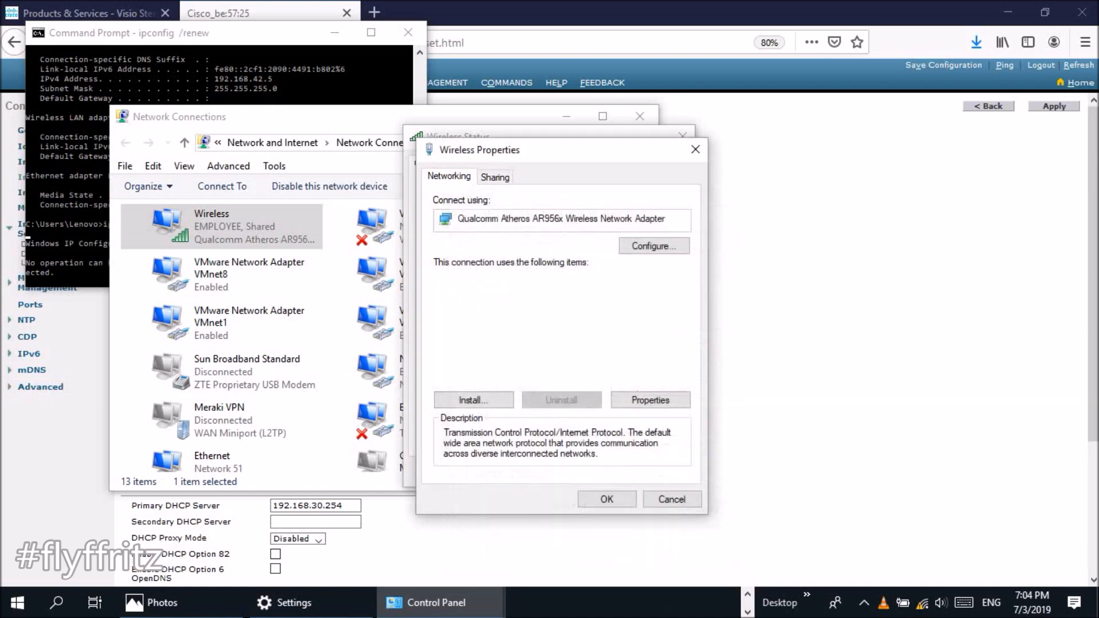
{"action": "key", "text": "Return"}
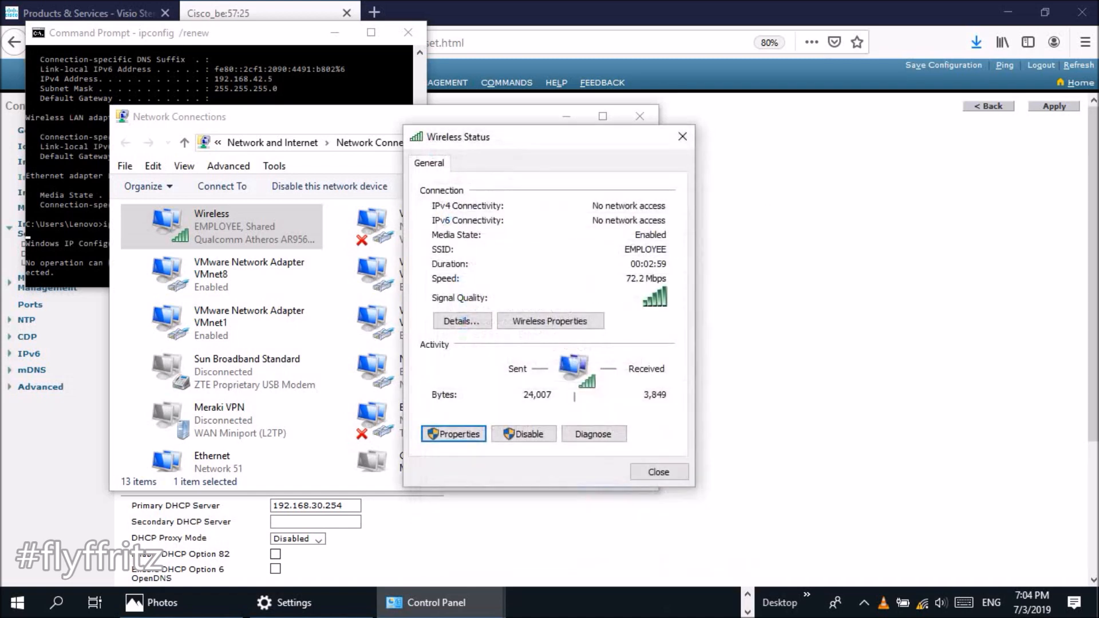
{"action": "left_click", "coordinate": [658, 471]}
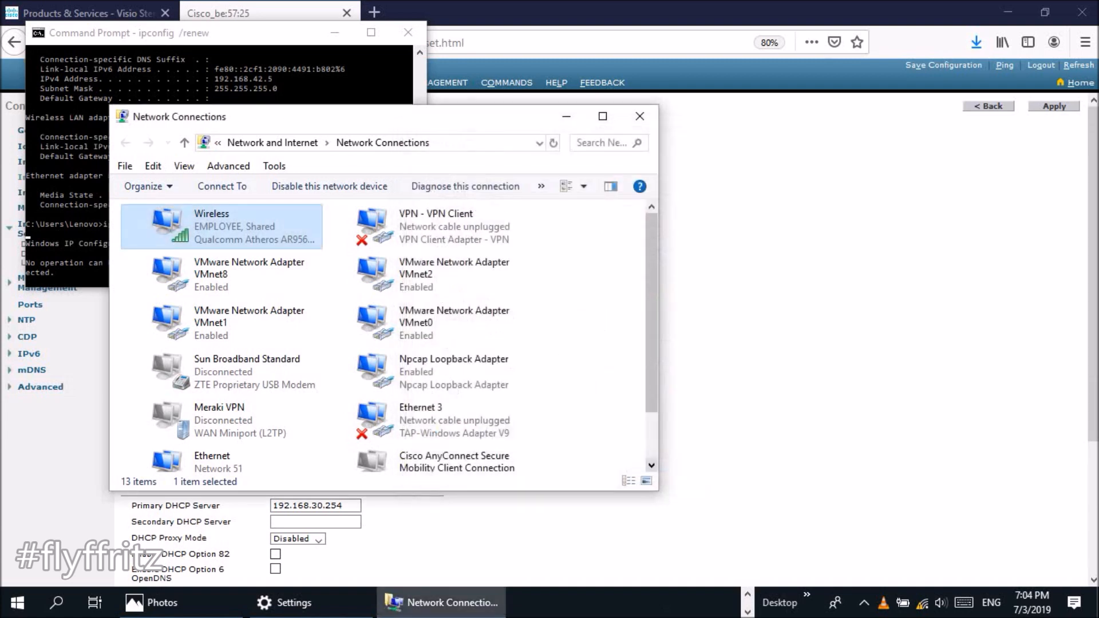
{"action": "left_click", "coordinate": [206, 143]}
{"action": "left_click", "coordinate": [215, 143]}
{"action": "double_click", "coordinate": [229, 227]}
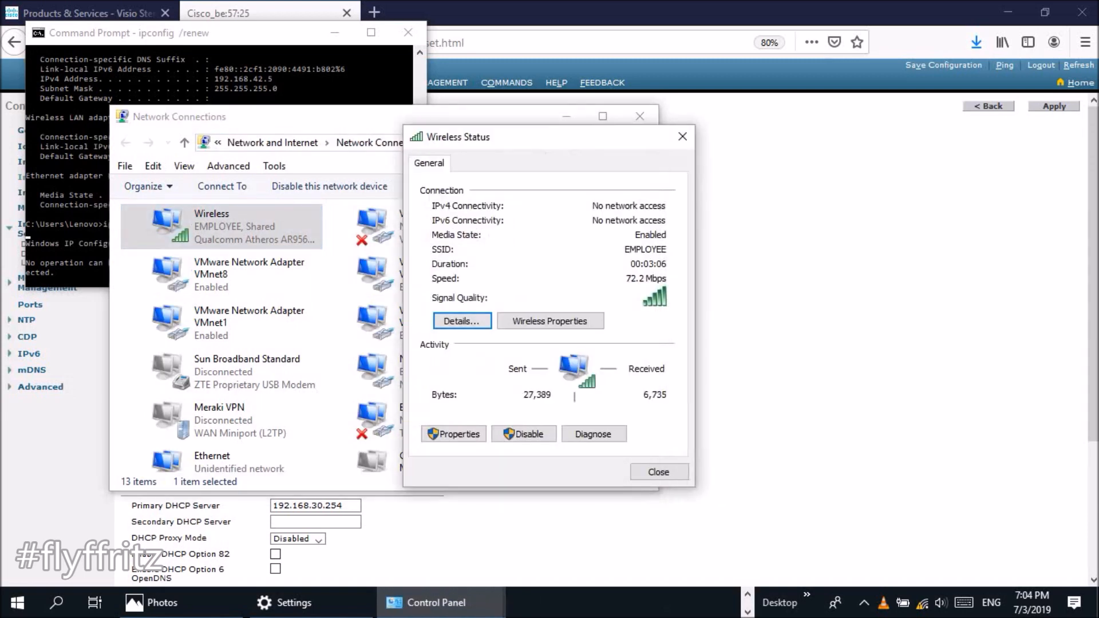
{"action": "left_click", "coordinate": [461, 321]}
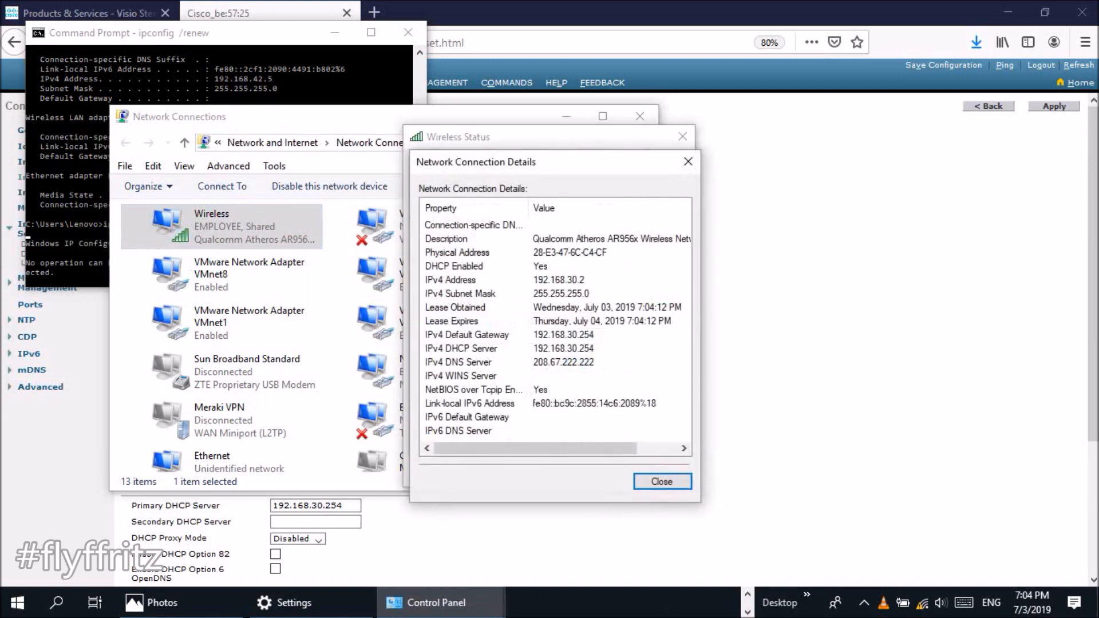
{"action": "left_click", "coordinate": [549, 375]}
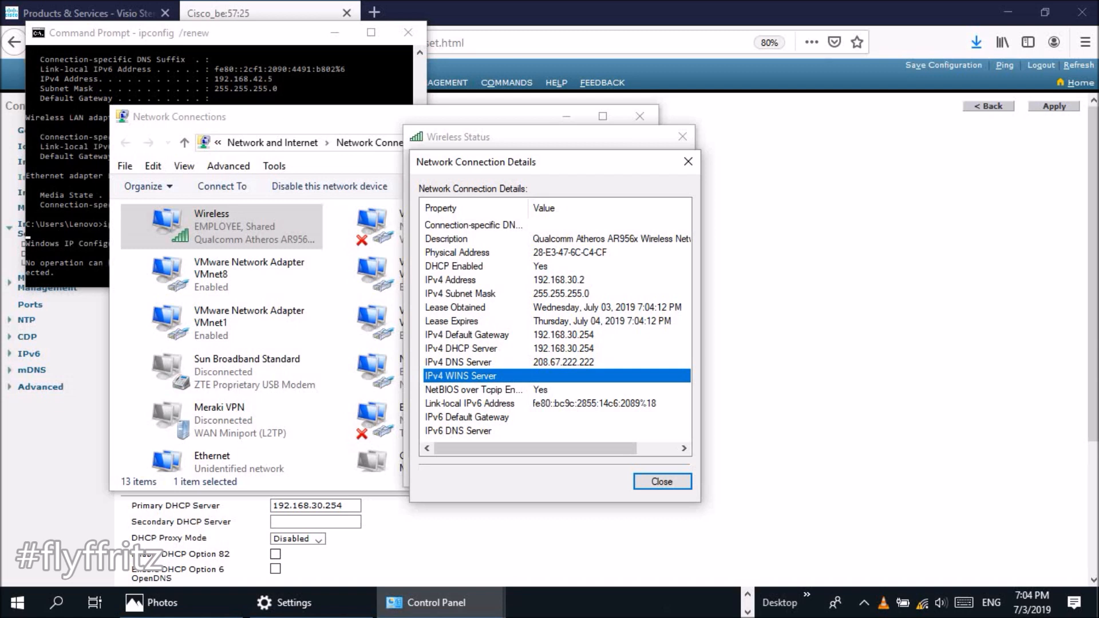
{"action": "left_click", "coordinate": [550, 279]}
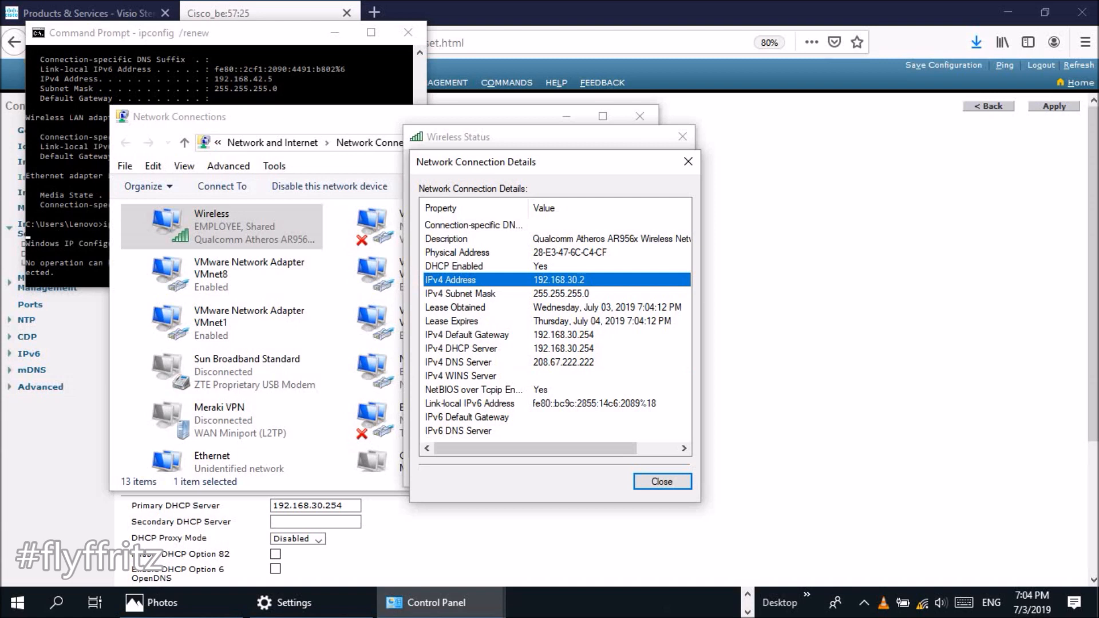
{"action": "left_click", "coordinate": [549, 335]}
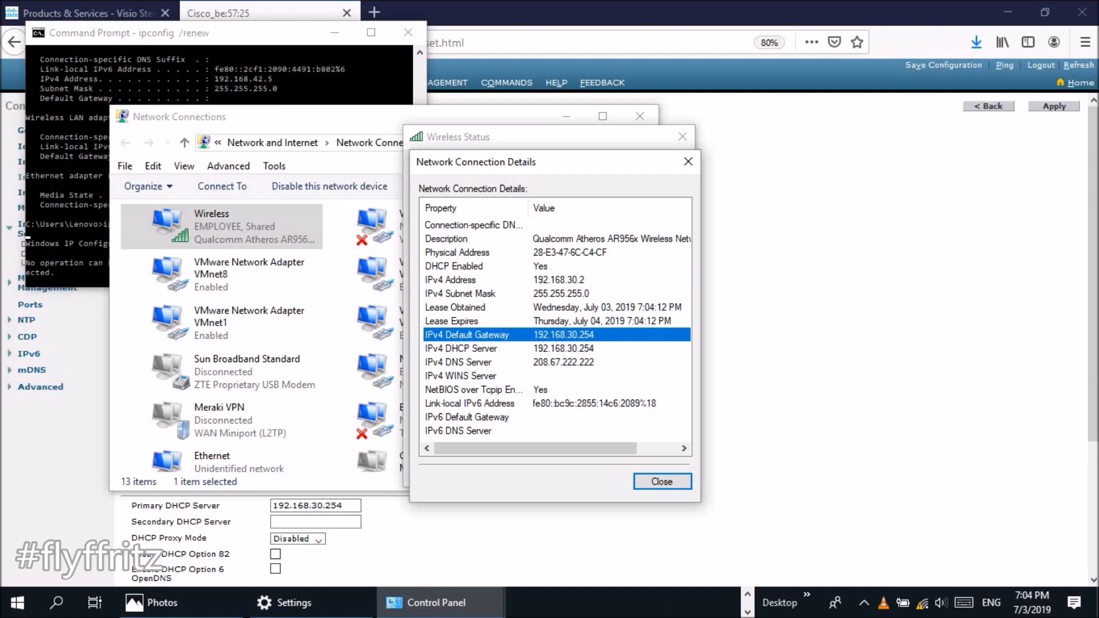
{"action": "left_click", "coordinate": [549, 348]}
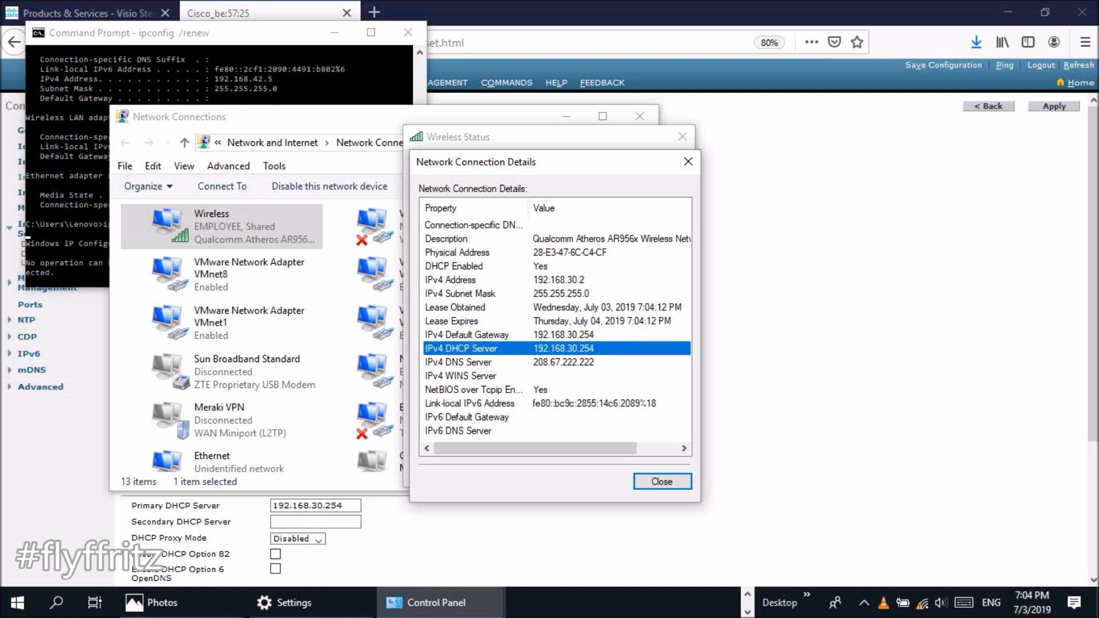
{"action": "left_click", "coordinate": [549, 362]}
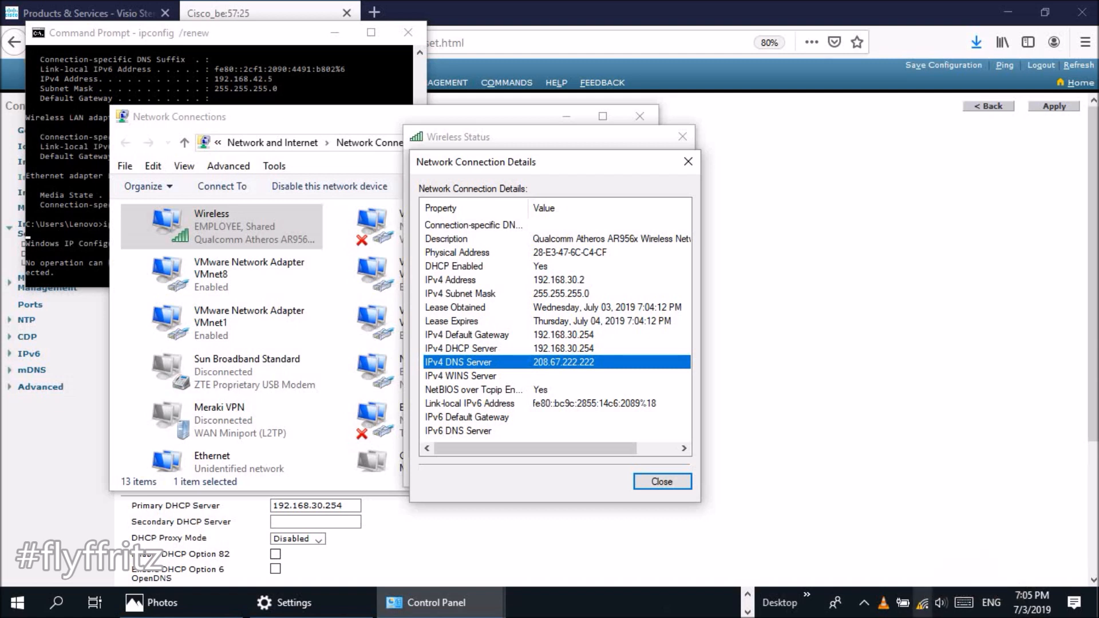
- Connect to GUEST 2 Wi-Fi and show Network Connections as large icons
{"action": "left_click", "coordinate": [922, 604]}
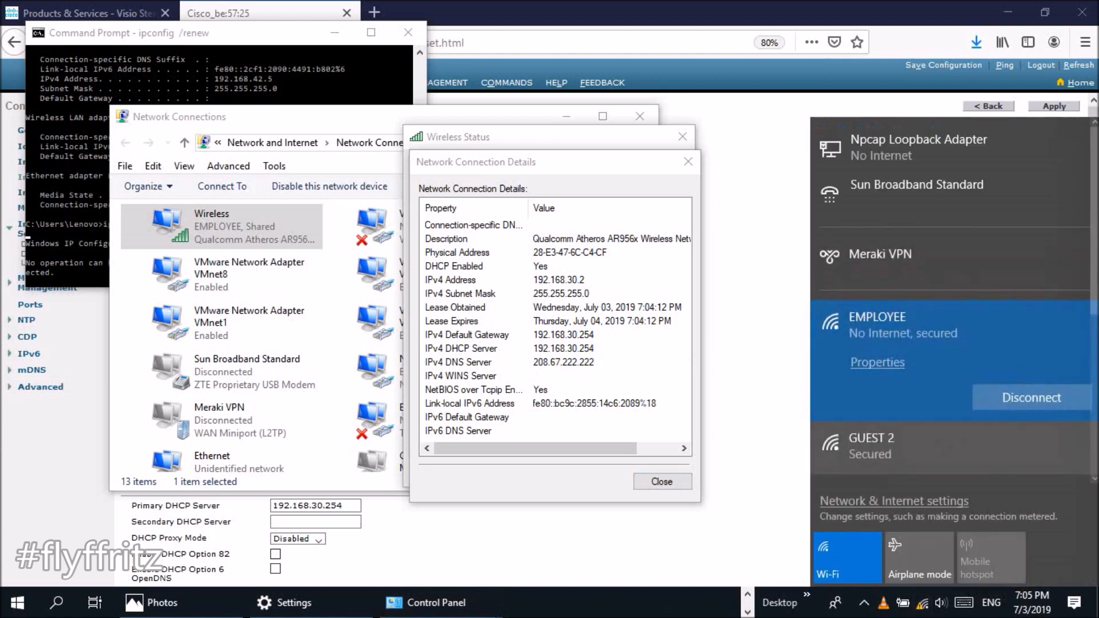
{"action": "left_click", "coordinate": [967, 448]}
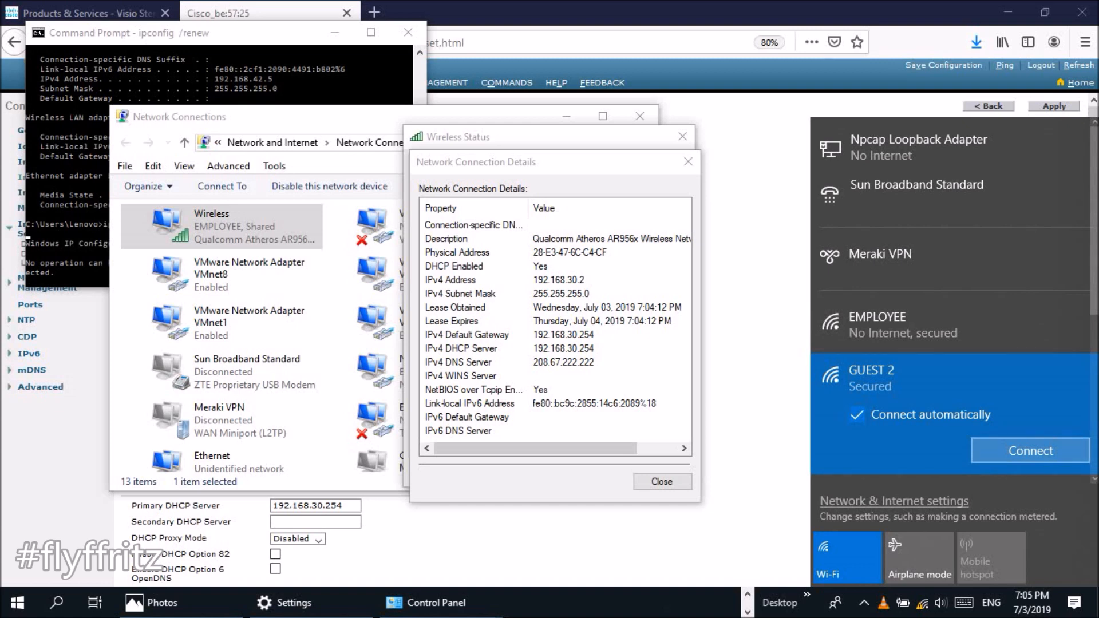
{"action": "left_click", "coordinate": [1030, 451]}
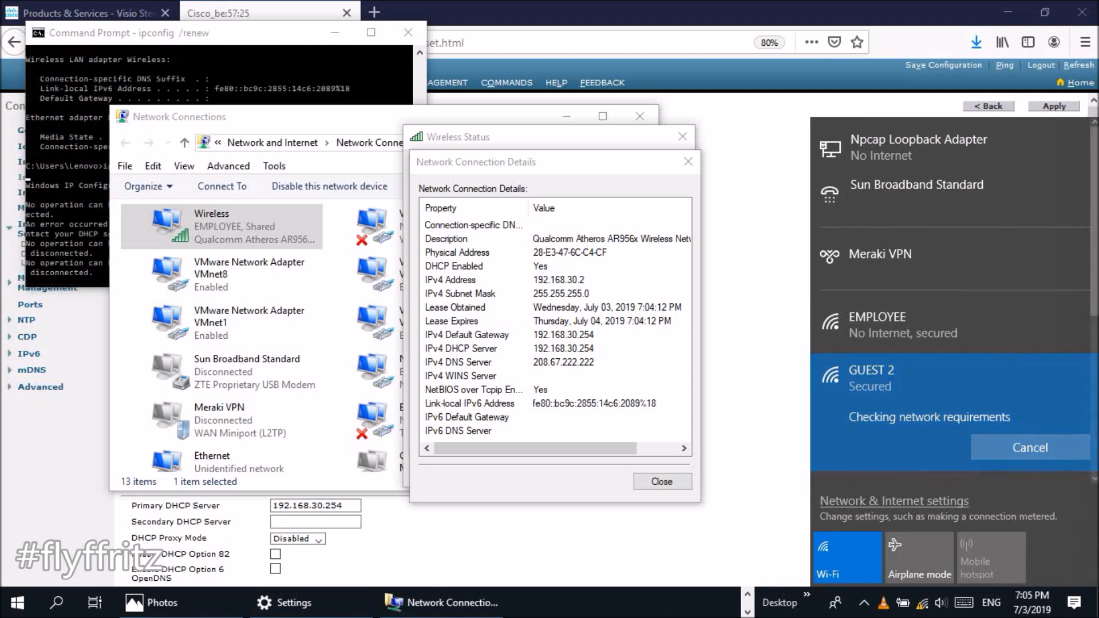
{"action": "left_click", "coordinate": [648, 482]}
{"action": "left_click", "coordinate": [648, 481]}
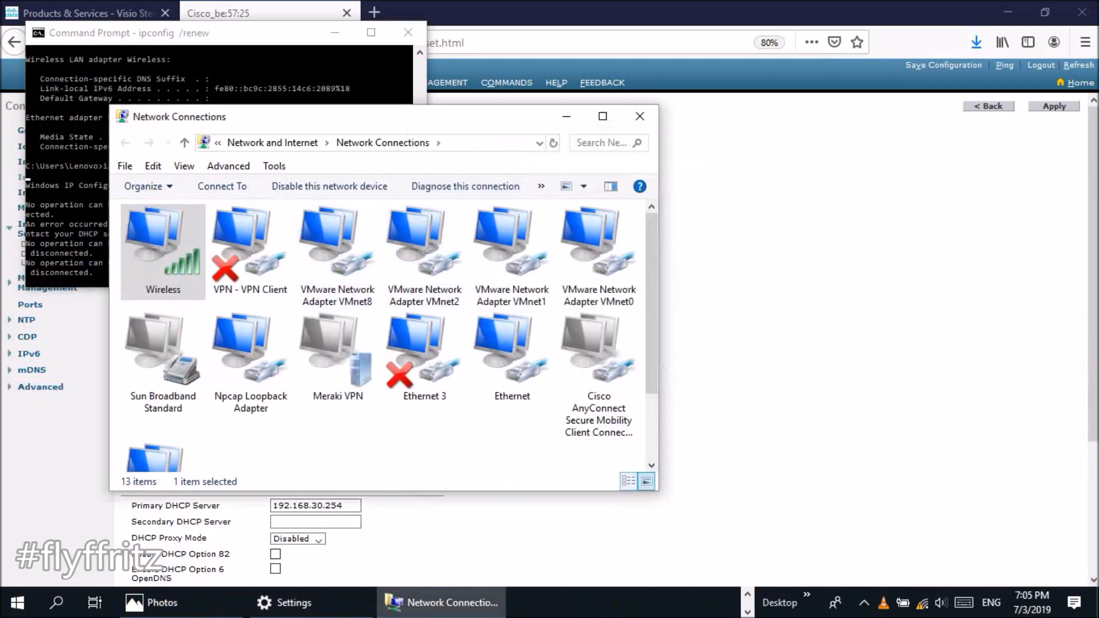
- Switch Network Connections to Details view and reveal the full folder path
{"action": "left_click", "coordinate": [628, 481]}
{"action": "left_click", "coordinate": [486, 144]}
{"action": "left_click", "coordinate": [216, 143]}
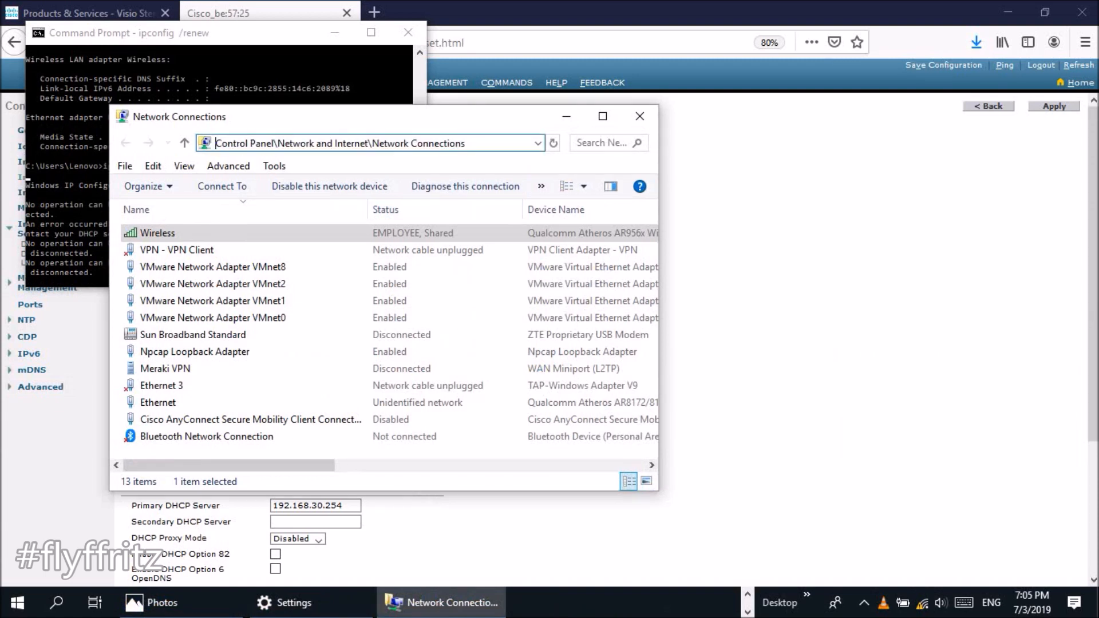
{"action": "left_click_drag", "start_coordinate": [215, 143], "coordinate": [466, 143]}
{"action": "left_click", "coordinate": [466, 143]}
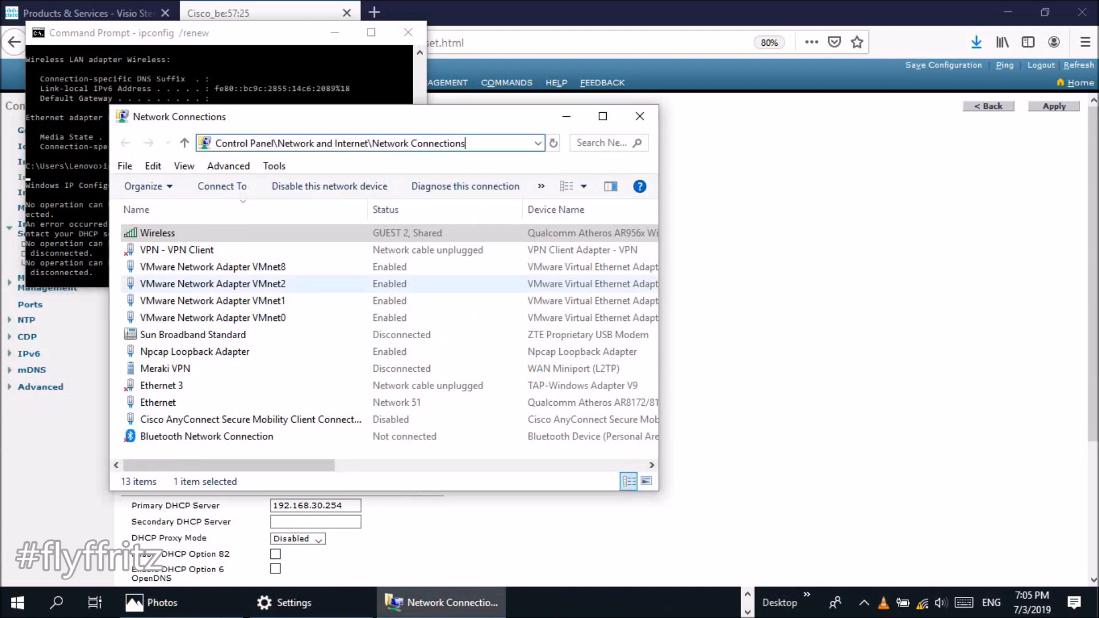
- Check the Wireless connection's GUEST lease details: address 192.168.20.1 with DNS server 8.8.8.8
{"action": "left_click", "coordinate": [157, 233]}
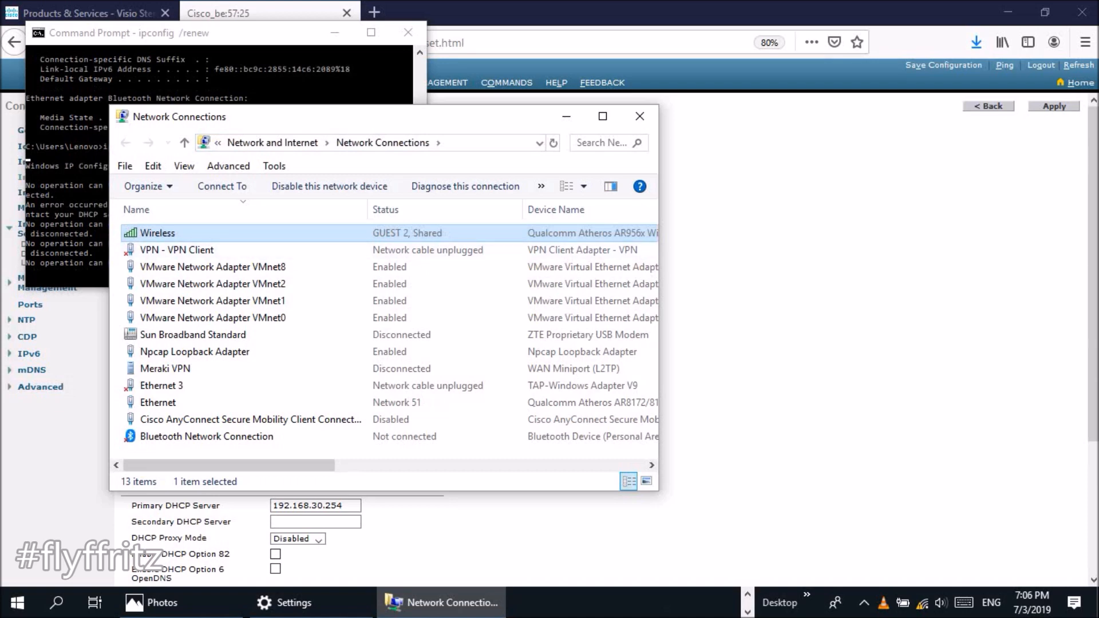
{"action": "double_click", "coordinate": [157, 232]}
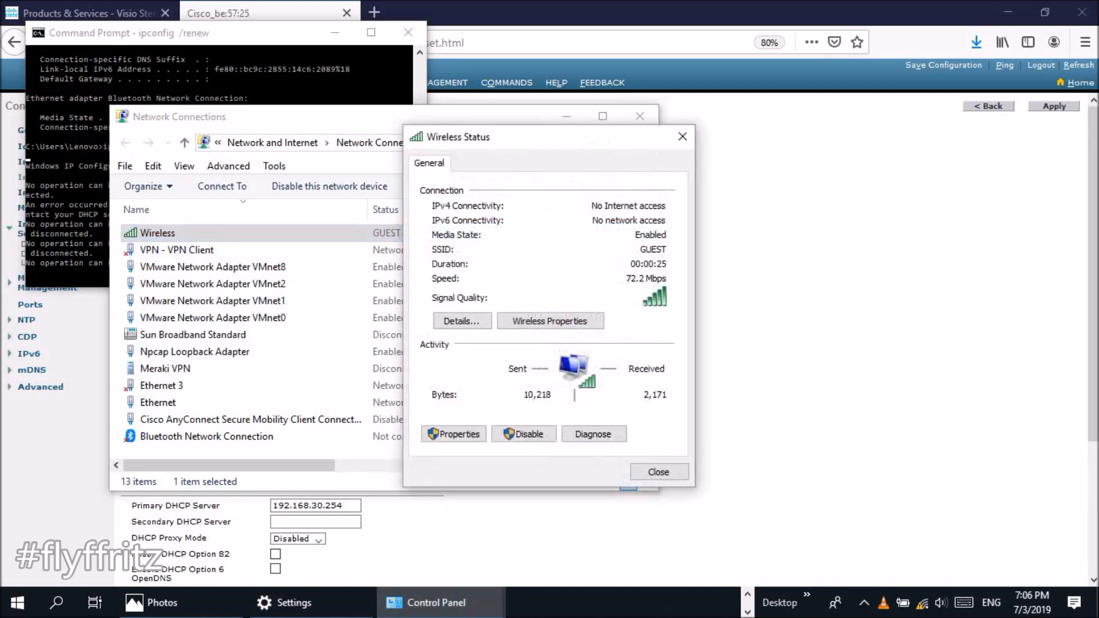
{"action": "left_click", "coordinate": [462, 321]}
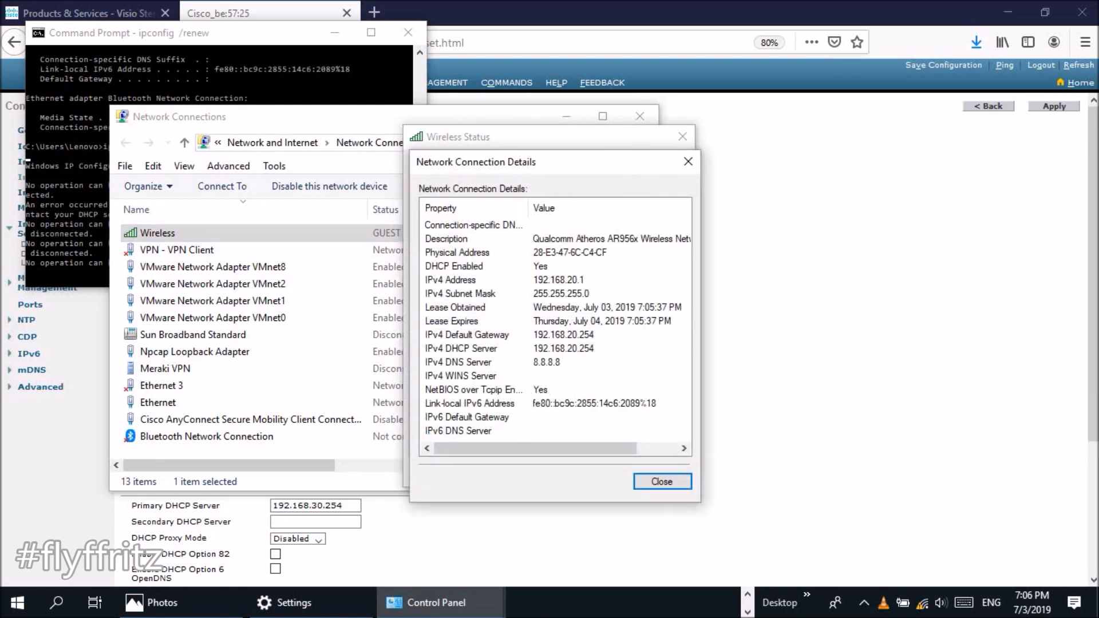
{"action": "left_click", "coordinate": [538, 362]}
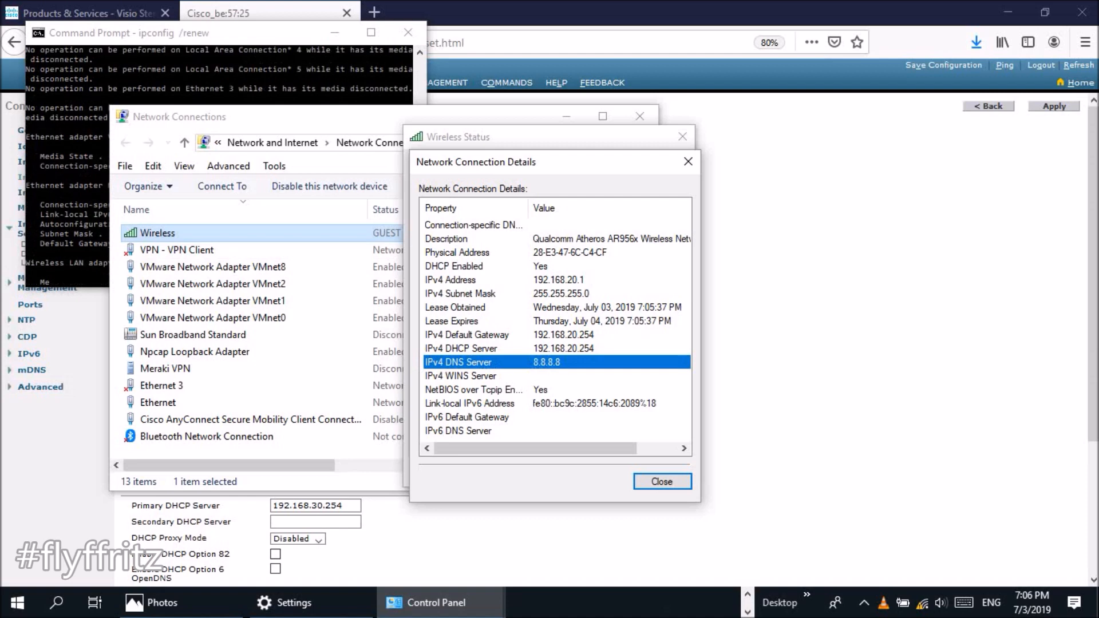
{"action": "left_click", "coordinate": [550, 138]}
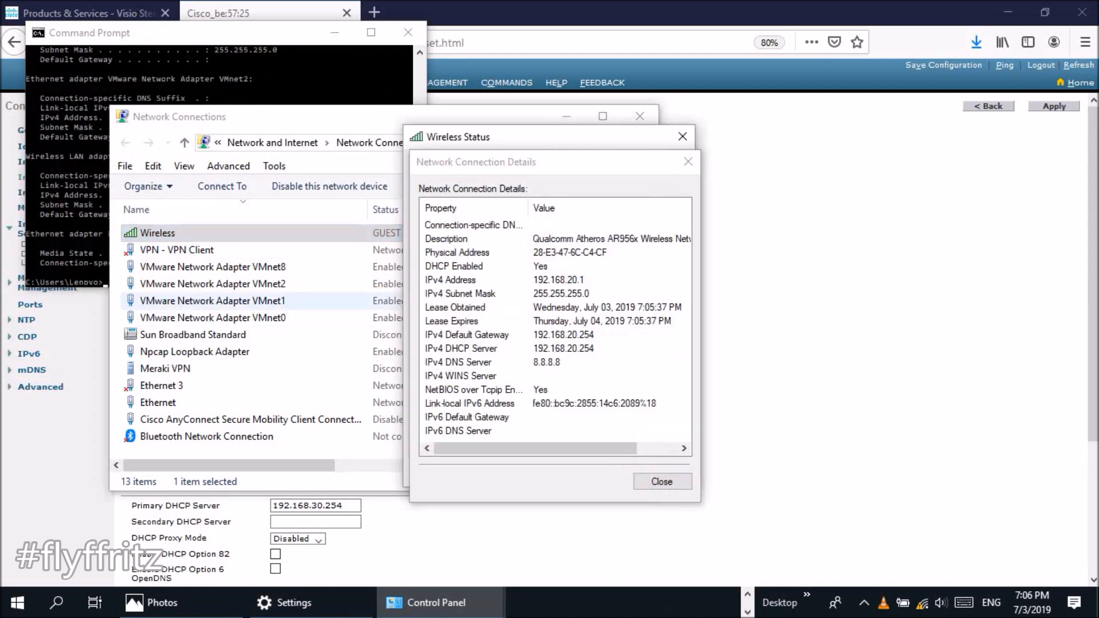
{"action": "left_click", "coordinate": [662, 481]}
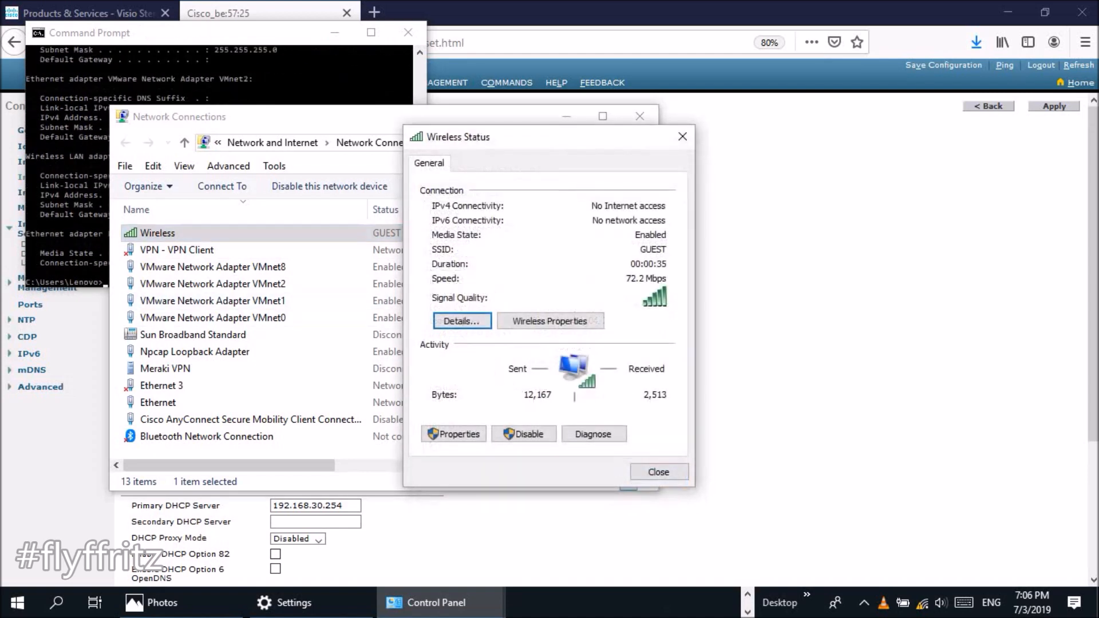
{"action": "left_click", "coordinate": [453, 435]}
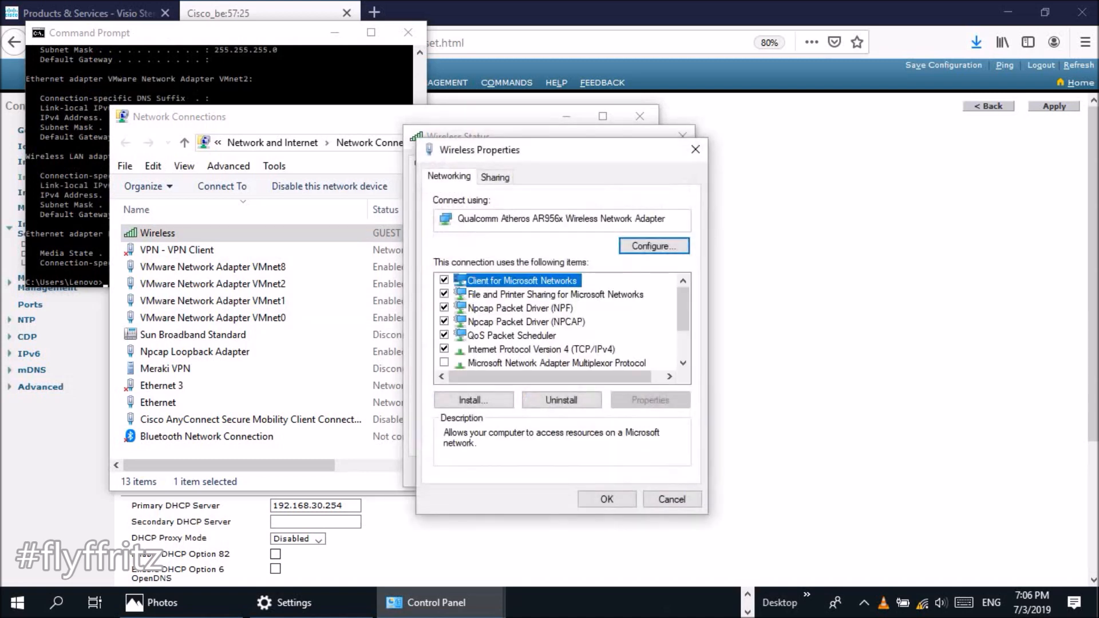
- Set the wireless adapter's IPv4 to obtain the DNS server address automatically
{"action": "double_click", "coordinate": [541, 349]}
{"action": "left_click", "coordinate": [473, 419]}
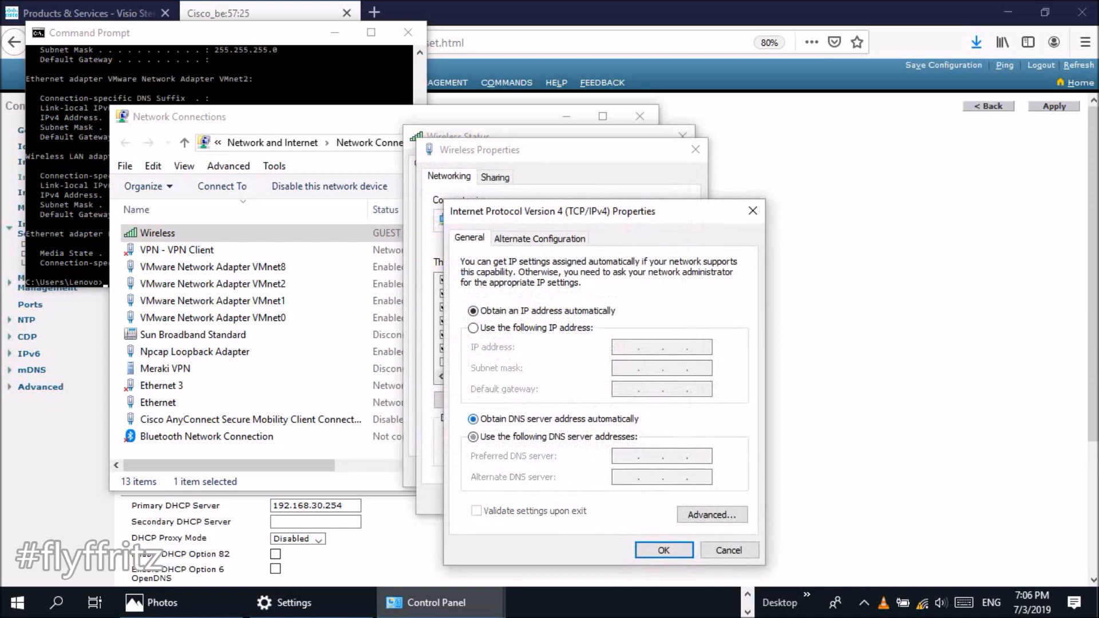
{"action": "left_click", "coordinate": [663, 550]}
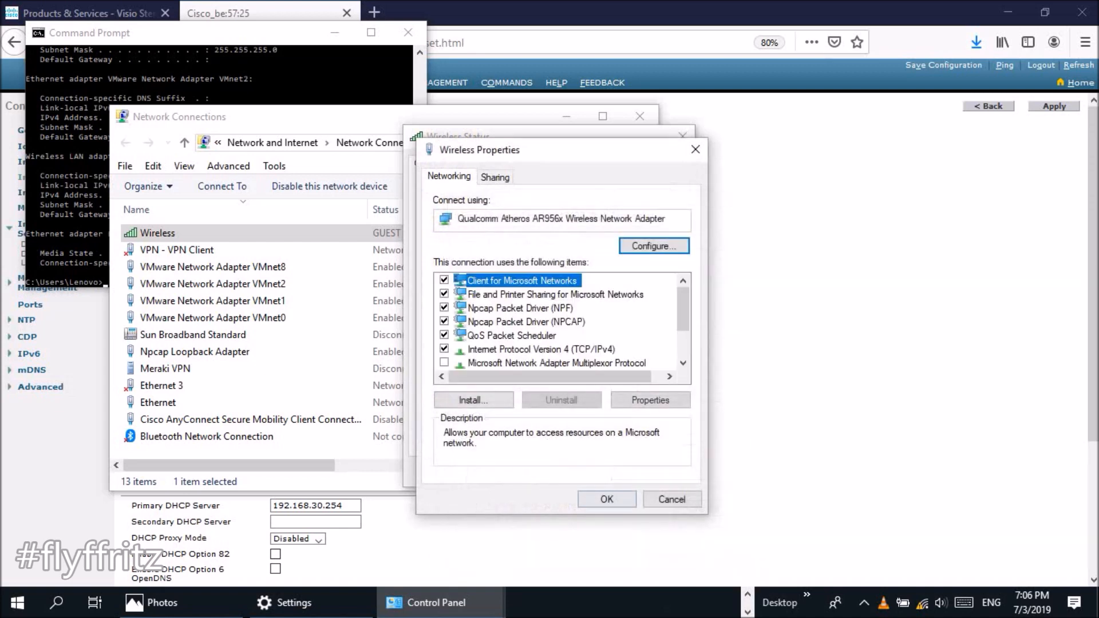
{"action": "key", "text": "Return"}
- Verify the lease now shows DNS 208.67.222.222, DHCP server 192.168.20.254 and address 192.168.20.1
{"action": "left_click", "coordinate": [461, 321]}
{"action": "left_click", "coordinate": [564, 362]}
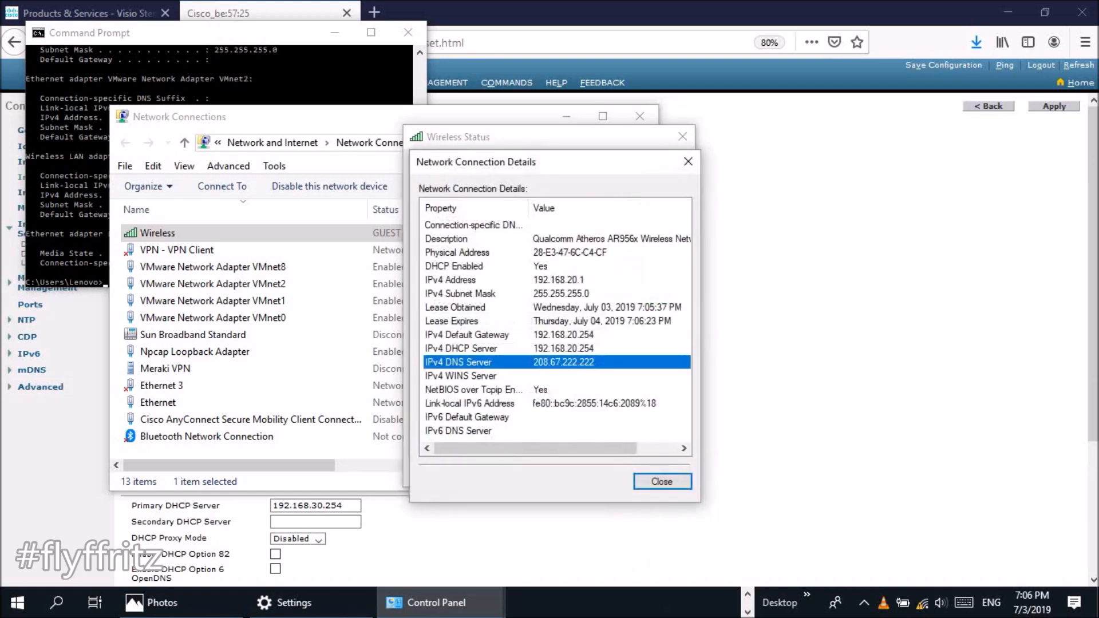
{"action": "left_click", "coordinate": [564, 348]}
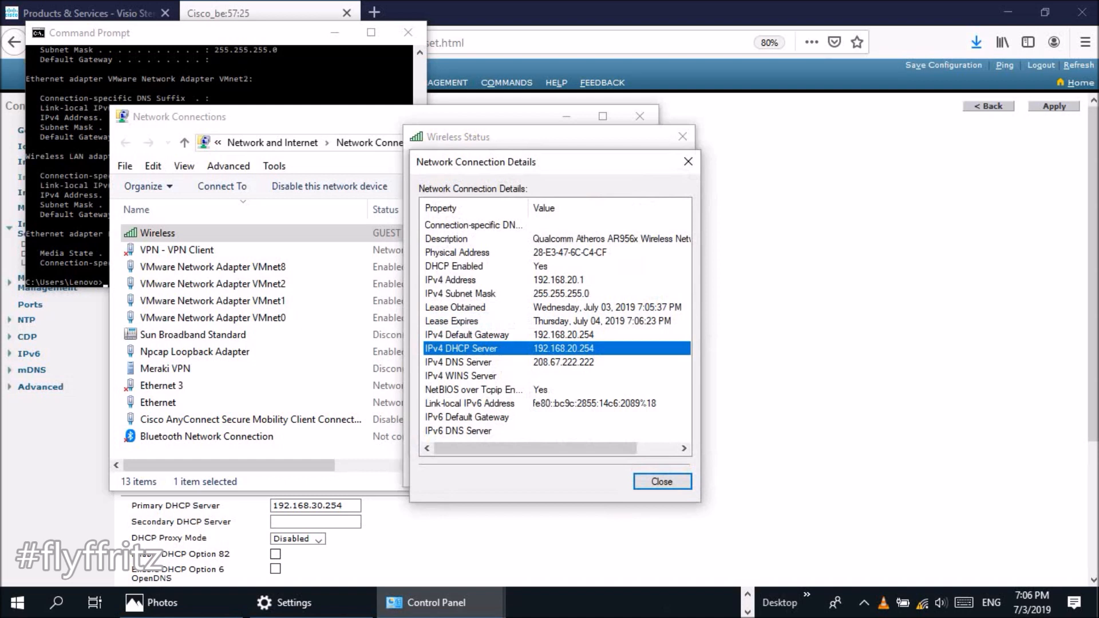
{"action": "left_click", "coordinate": [559, 280]}
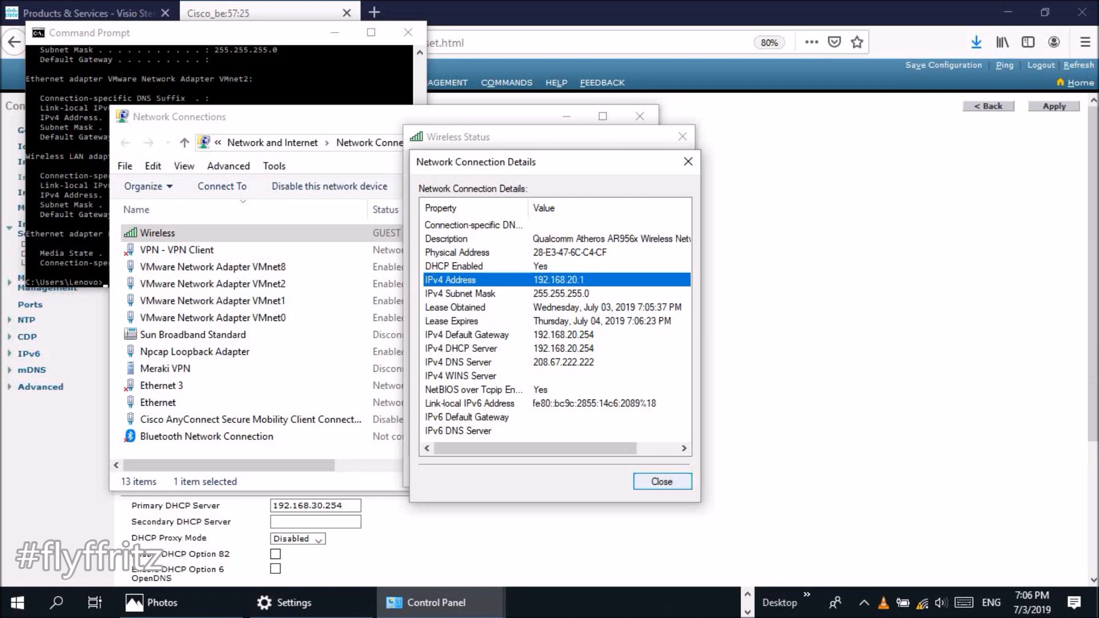
{"action": "left_click", "coordinate": [662, 481]}
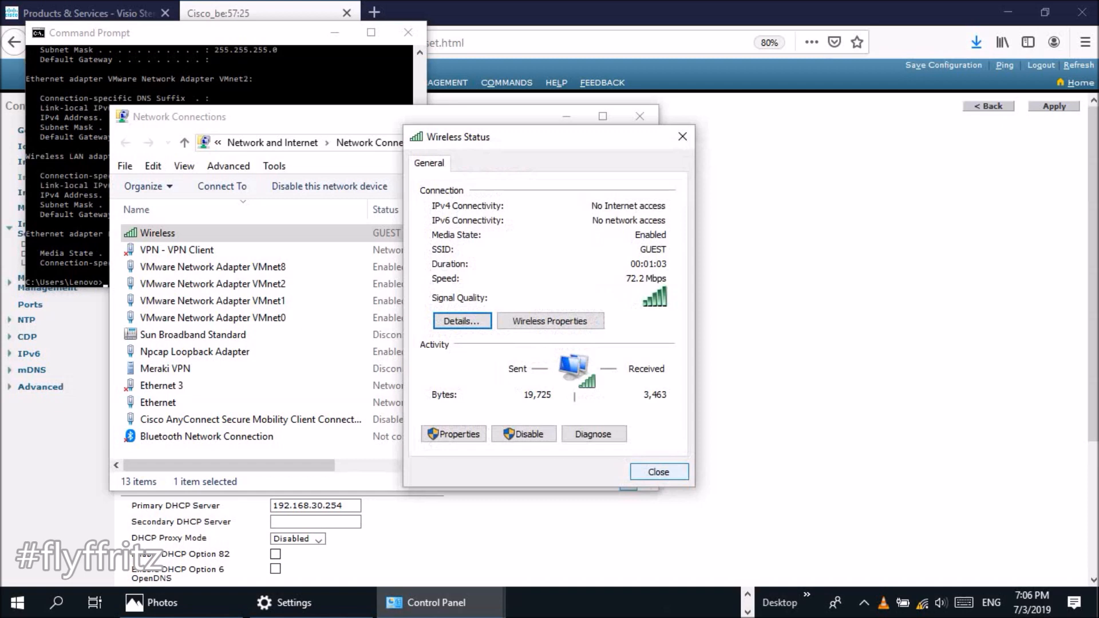
{"action": "left_click", "coordinate": [658, 471]}
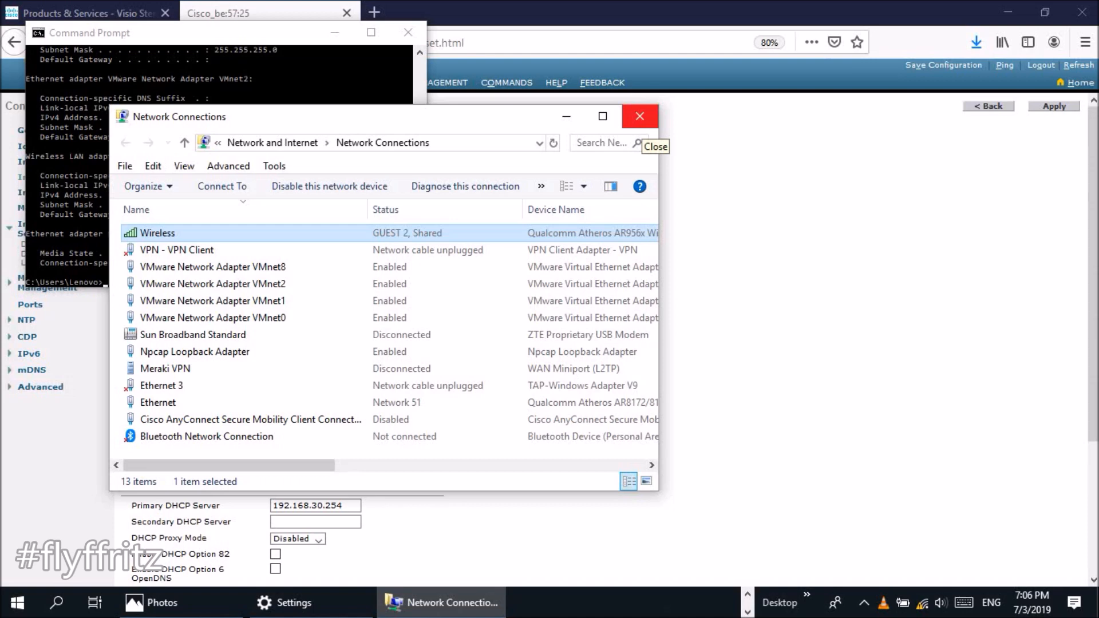
- Close Network Connections and minimize Command Prompt to reveal the WLC vlan30 interface page
{"action": "left_click", "coordinate": [639, 119]}
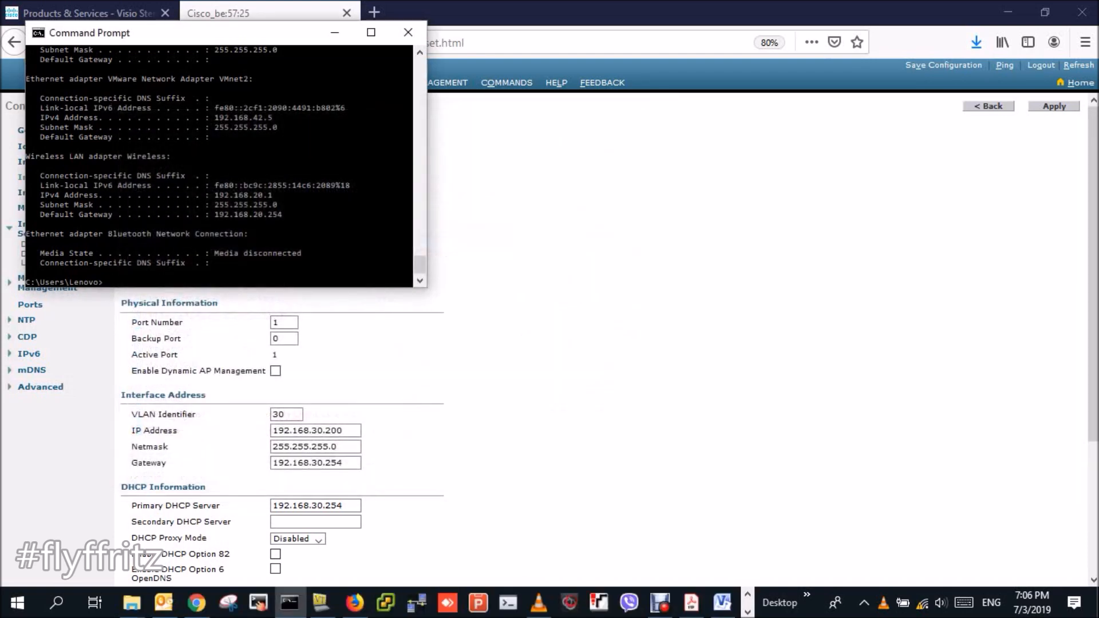
{"action": "left_click", "coordinate": [335, 33]}
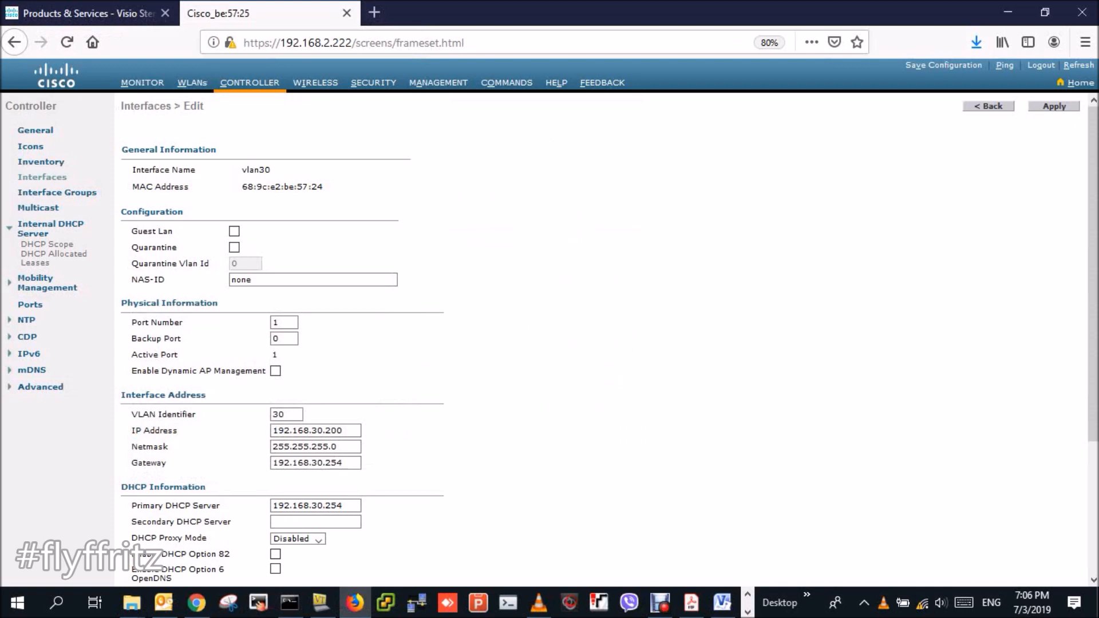
{"action": "left_click", "coordinate": [660, 602]}
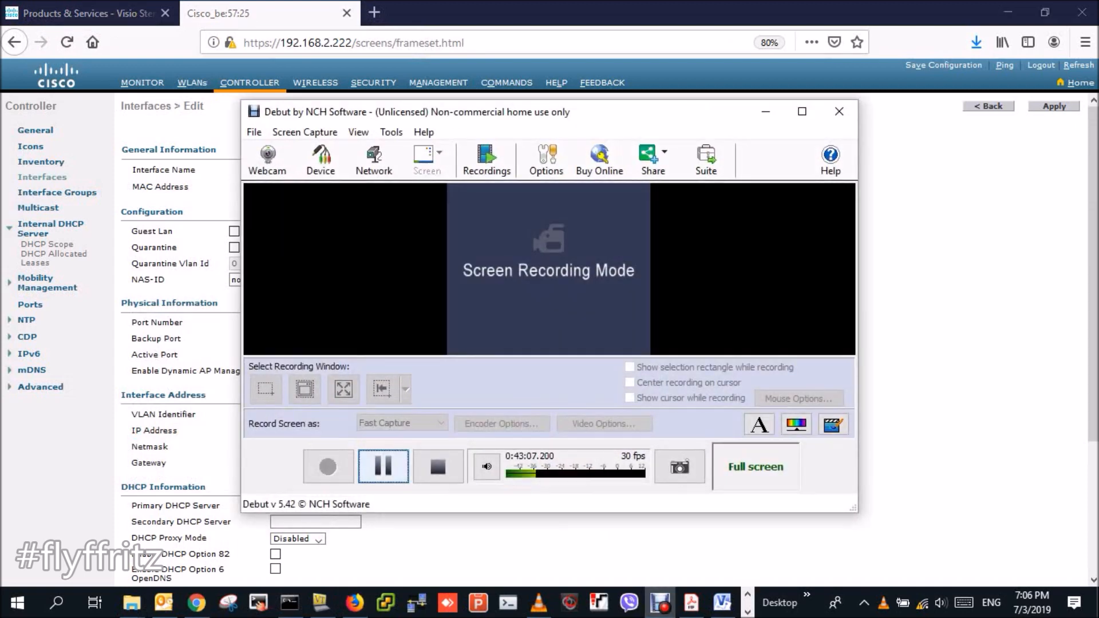